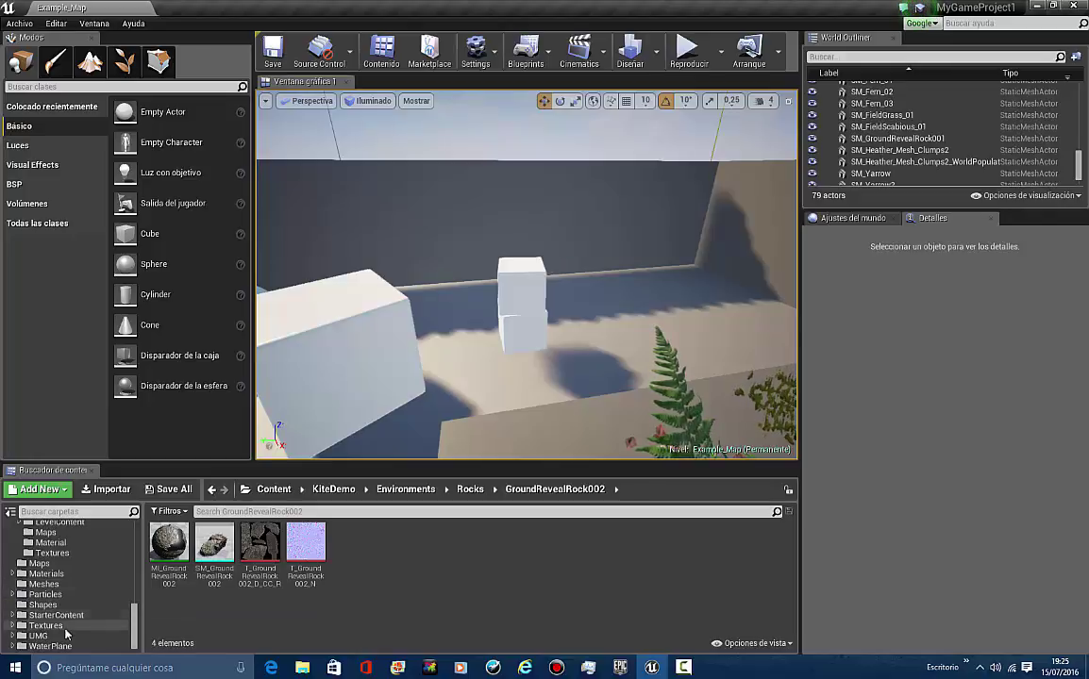
Look through the Materials and Geometry content folders and collapse the expanded KiteDemo and Geometry branches
{"action": "left_click", "coordinate": [73, 575]}
{"action": "scroll", "coordinate": [77, 577], "scroll_direction": "down", "scroll_amount": 3}
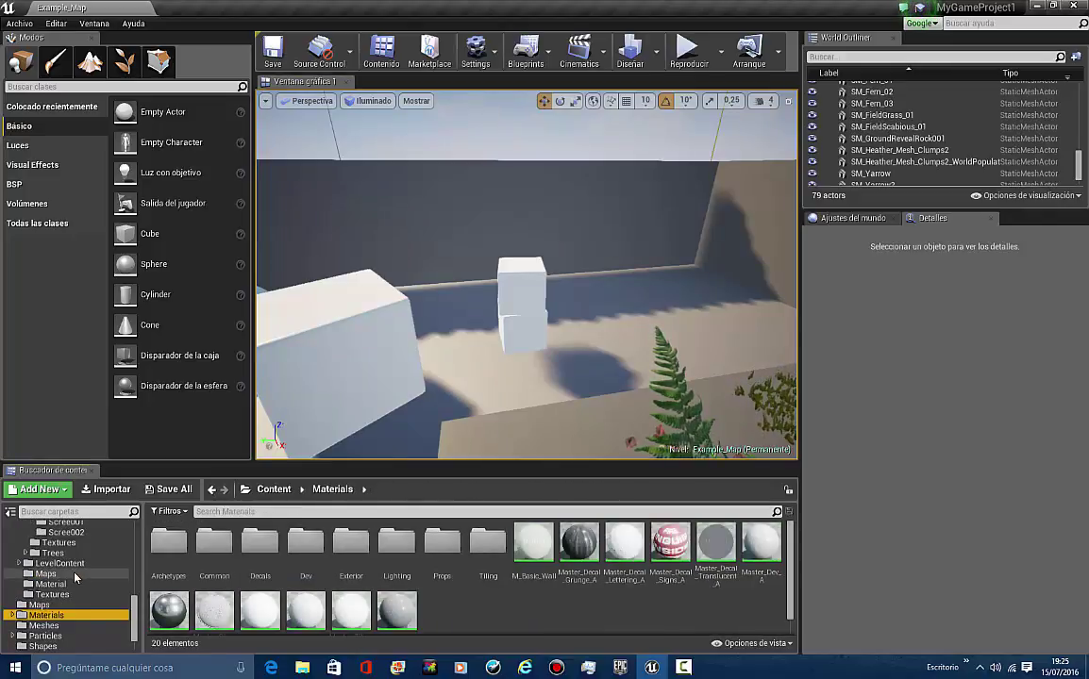
{"action": "scroll", "coordinate": [78, 577], "scroll_direction": "up", "scroll_amount": 3}
{"action": "left_click", "coordinate": [52, 612]}
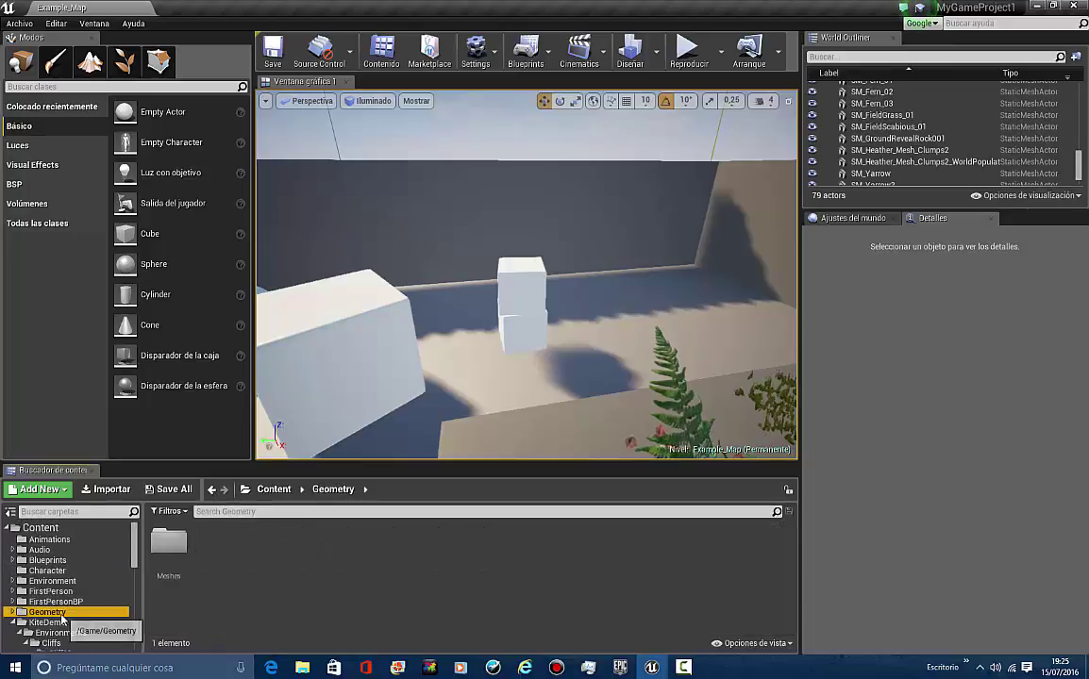
{"action": "left_click", "coordinate": [12, 612]}
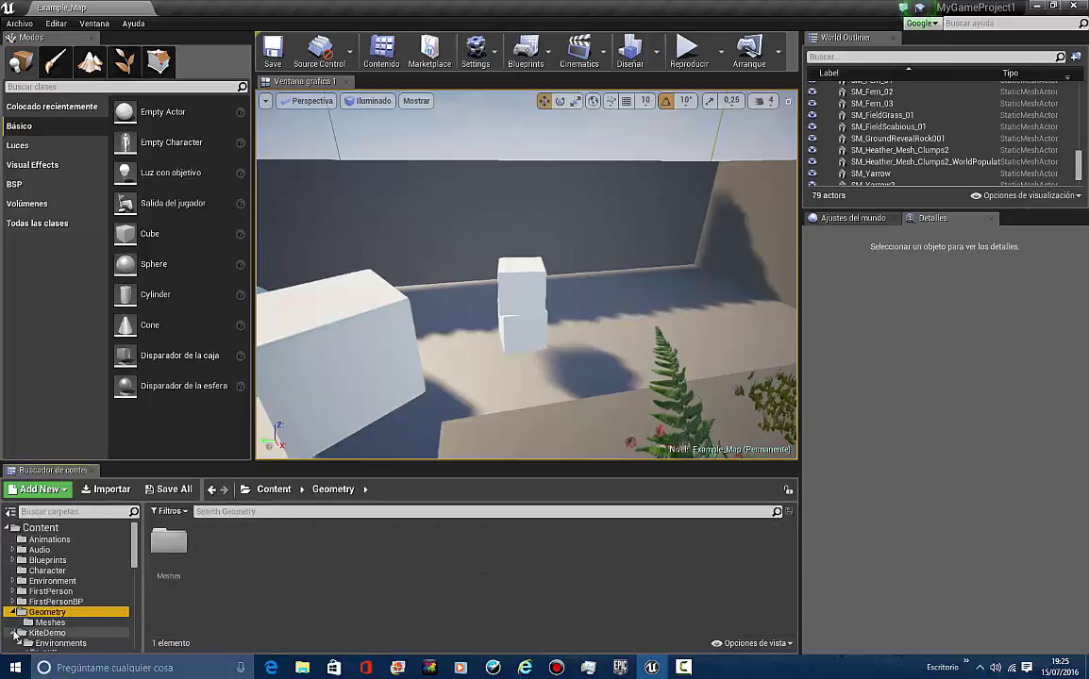
{"action": "left_click", "coordinate": [13, 633]}
{"action": "left_click", "coordinate": [13, 614]}
{"action": "scroll", "coordinate": [13, 617], "scroll_direction": "down", "scroll_amount": 3}
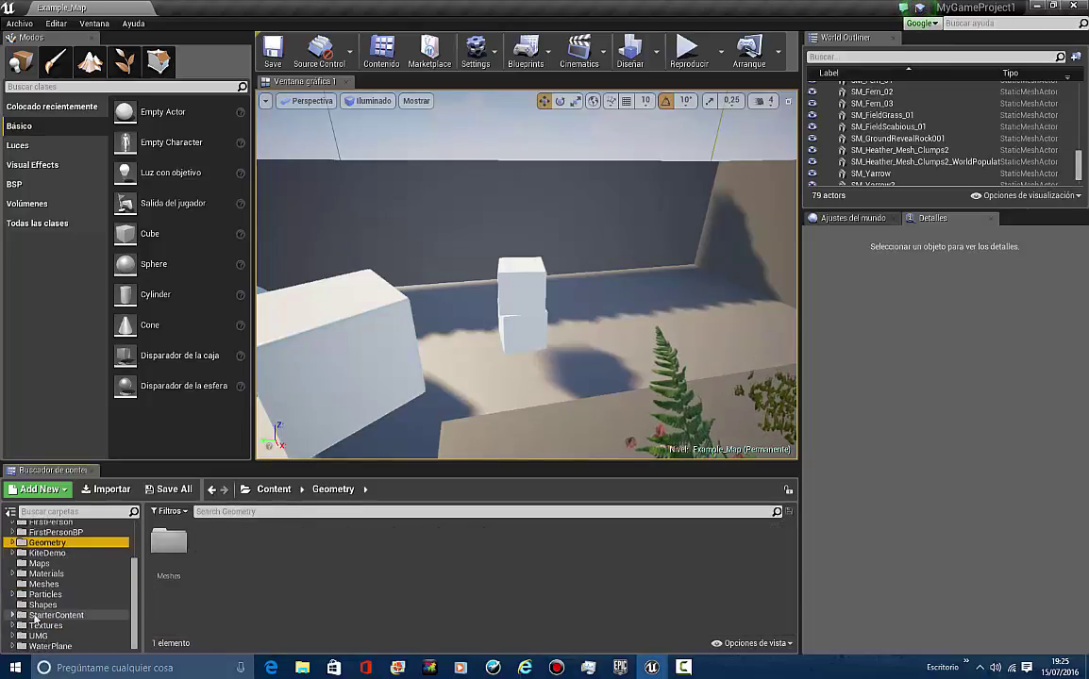
{"action": "scroll", "coordinate": [35, 619], "scroll_direction": "up", "scroll_amount": 3}
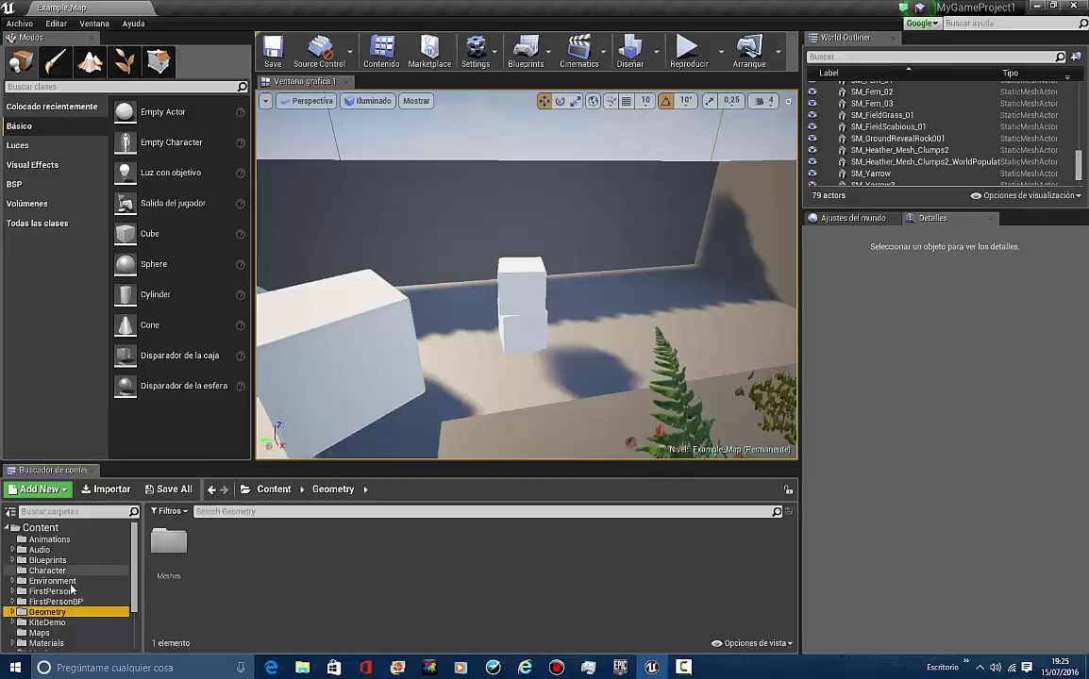
Open the Environment/Props/Habitation content folder and find the prop_tv_a mesh
{"action": "left_click", "coordinate": [71, 583]}
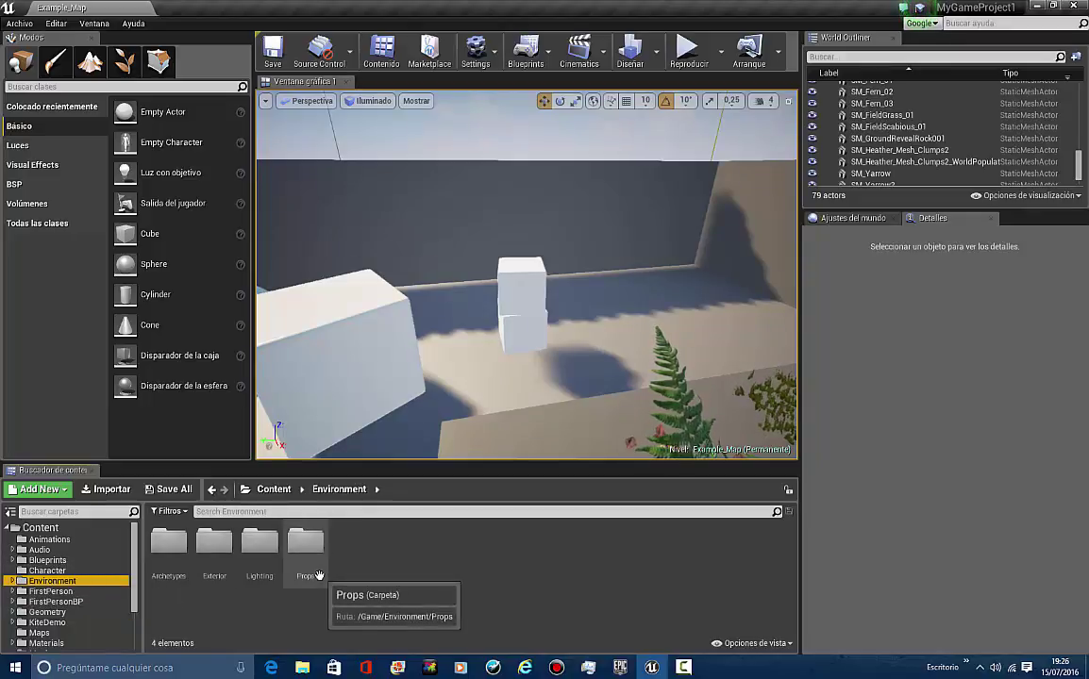
{"action": "double_click", "coordinate": [303, 541]}
{"action": "double_click", "coordinate": [170, 564]}
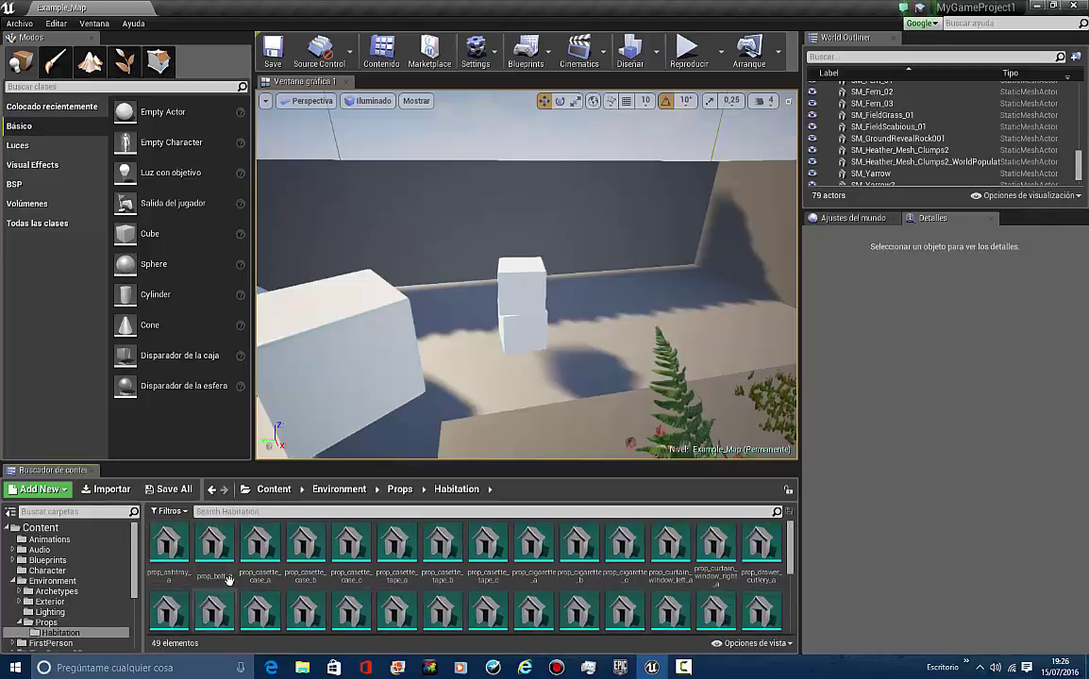
{"action": "scroll", "coordinate": [563, 627], "scroll_direction": "down", "scroll_amount": 5}
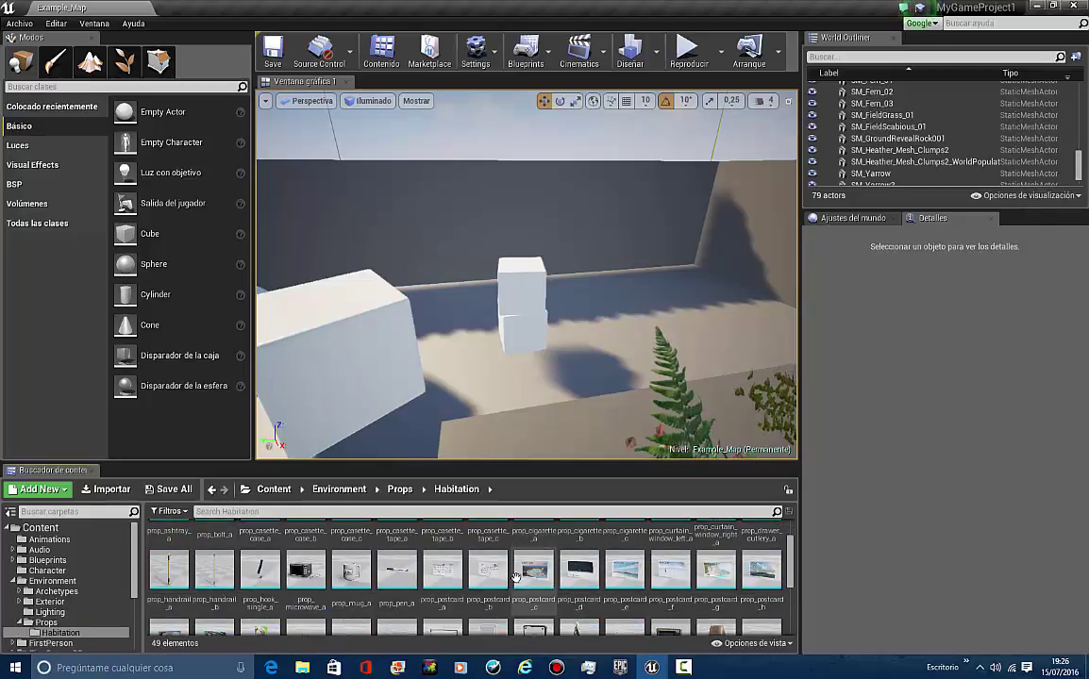
{"action": "scroll", "coordinate": [409, 576], "scroll_direction": "up", "scroll_amount": 1}
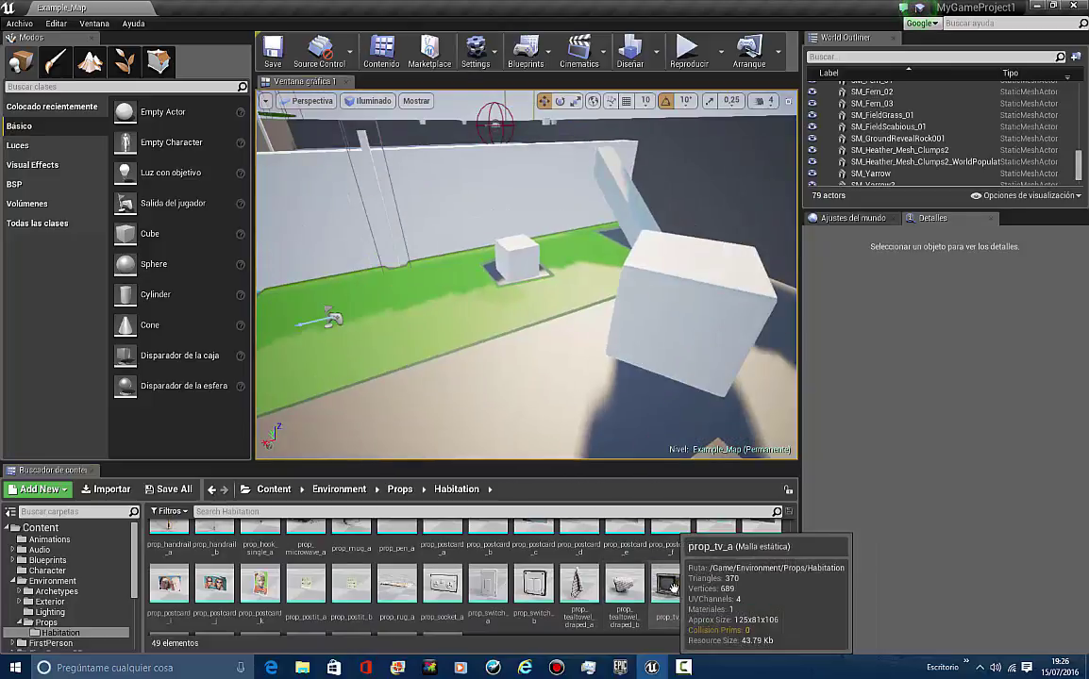
Place prop_tv_a on the level floor and move it to about X -805, Y -580
{"action": "left_click_drag", "start_coordinate": [670, 587], "coordinate": [531, 376]}
{"action": "right_click_drag", "start_coordinate": [608, 398], "coordinate": [556, 301]}
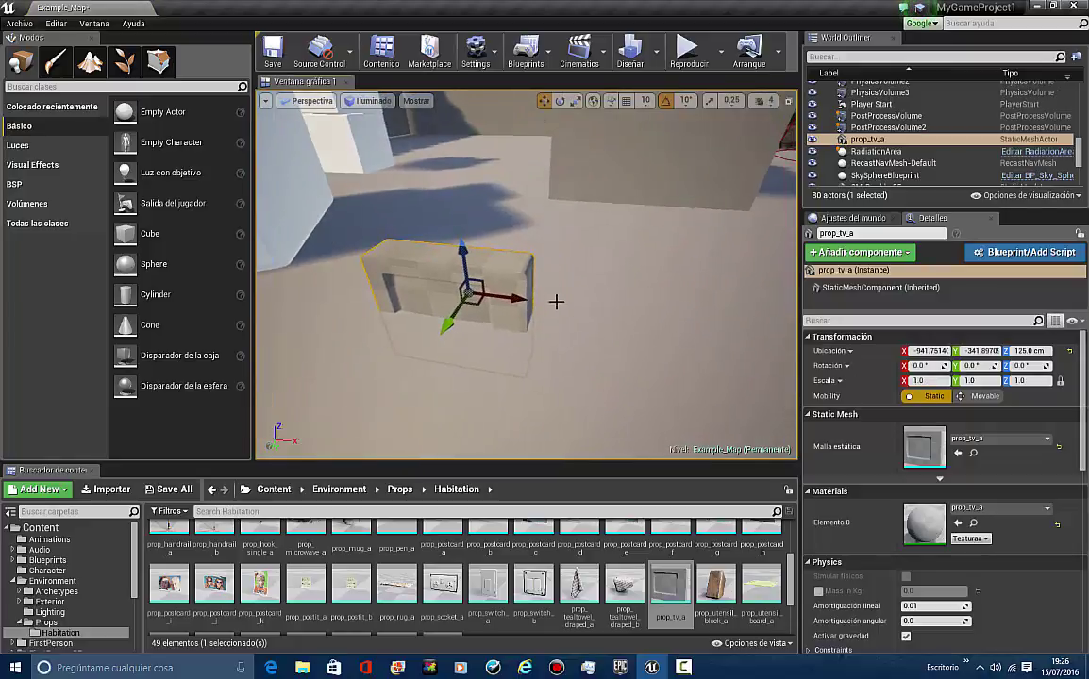
{"action": "left_click_drag", "start_coordinate": [502, 300], "coordinate": [658, 307]}
{"action": "right_click_drag", "start_coordinate": [659, 308], "coordinate": [713, 274]}
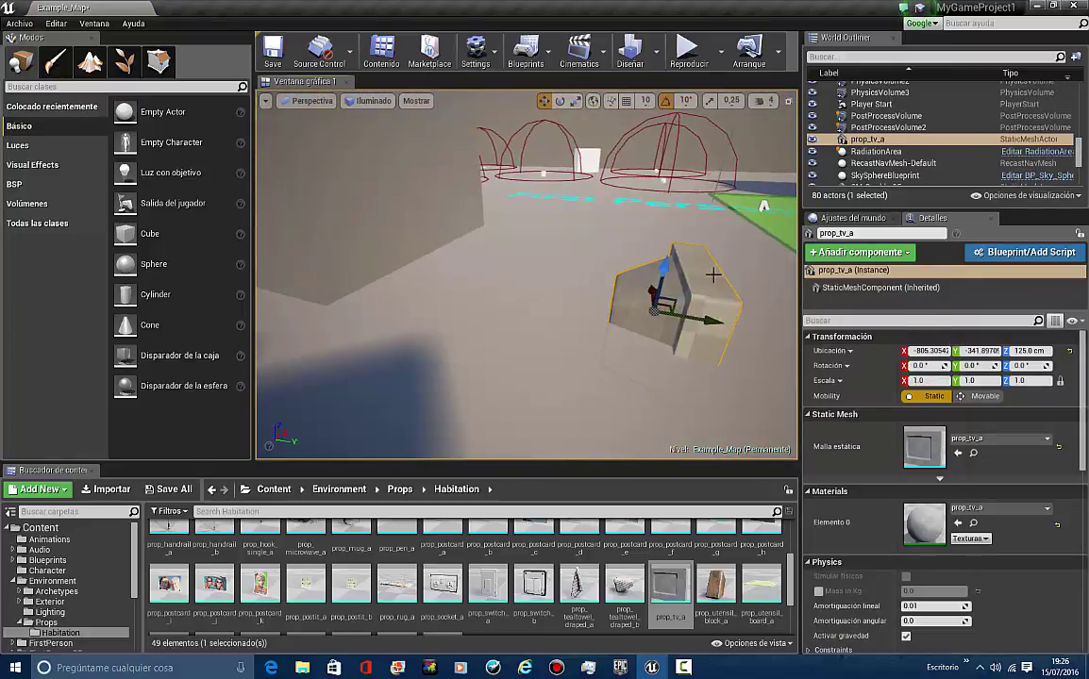
{"action": "left_click_drag", "start_coordinate": [692, 323], "coordinate": [478, 275]}
Enable position grid snapping at 10 and raise the TV to a Z location of 185 cm
{"action": "left_click", "coordinate": [627, 100]}
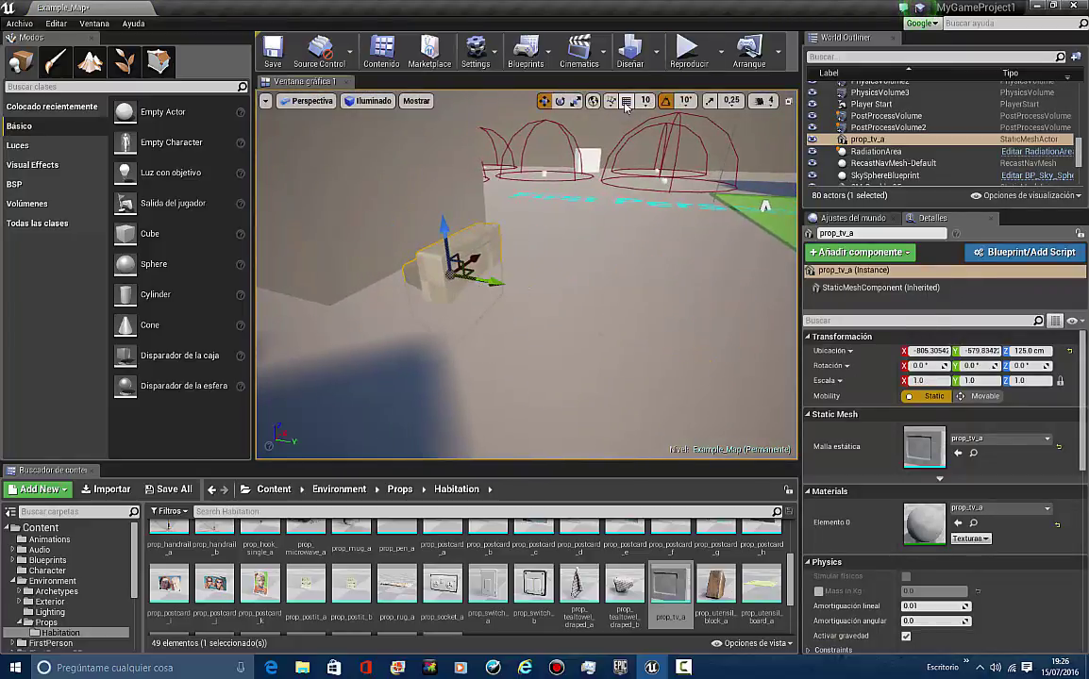
{"action": "mouse_move", "coordinate": [570, 226]}
{"action": "right_mouse_down"}
{"action": "mouse_move", "coordinate": [561, 236]}
{"action": "mouse_move", "coordinate": [583, 246]}
{"action": "right_mouse_up"}
{"action": "left_click_drag", "start_coordinate": [578, 261], "coordinate": [572, 134]}
{"action": "right_click_drag", "start_coordinate": [403, 301], "coordinate": [559, 289]}
{"action": "left_click", "coordinate": [391, 241]}
{"action": "left_click", "coordinate": [560, 290]}
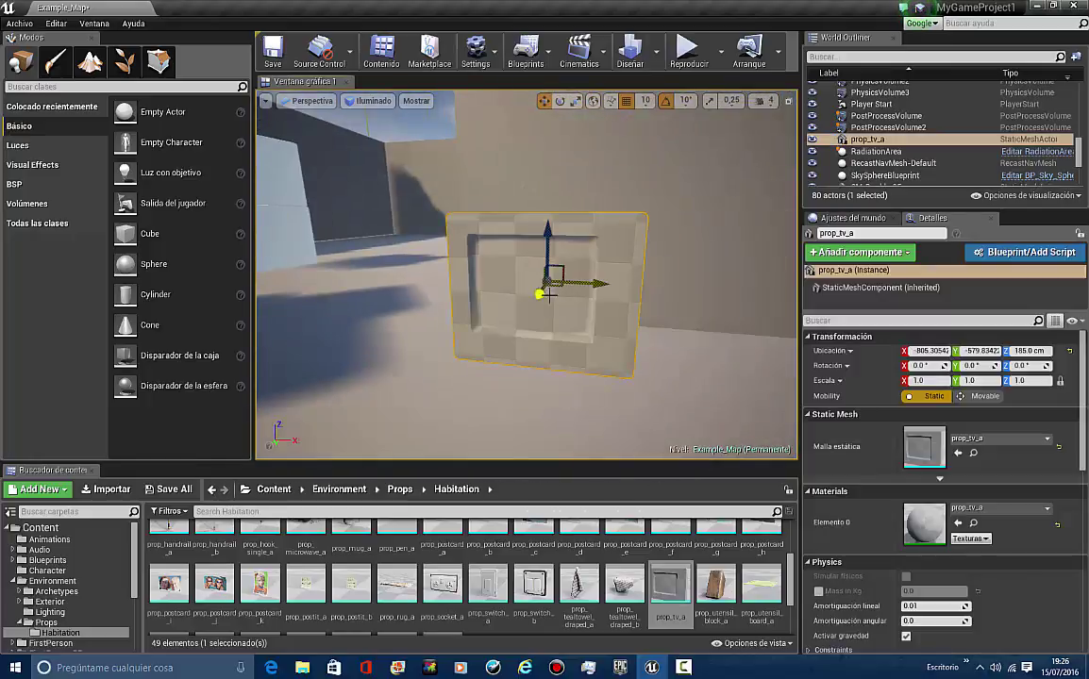
{"action": "left_click", "coordinate": [364, 308]}
{"action": "right_click_drag", "start_coordinate": [364, 309], "coordinate": [750, 418]}
{"action": "left_click", "coordinate": [581, 260]}
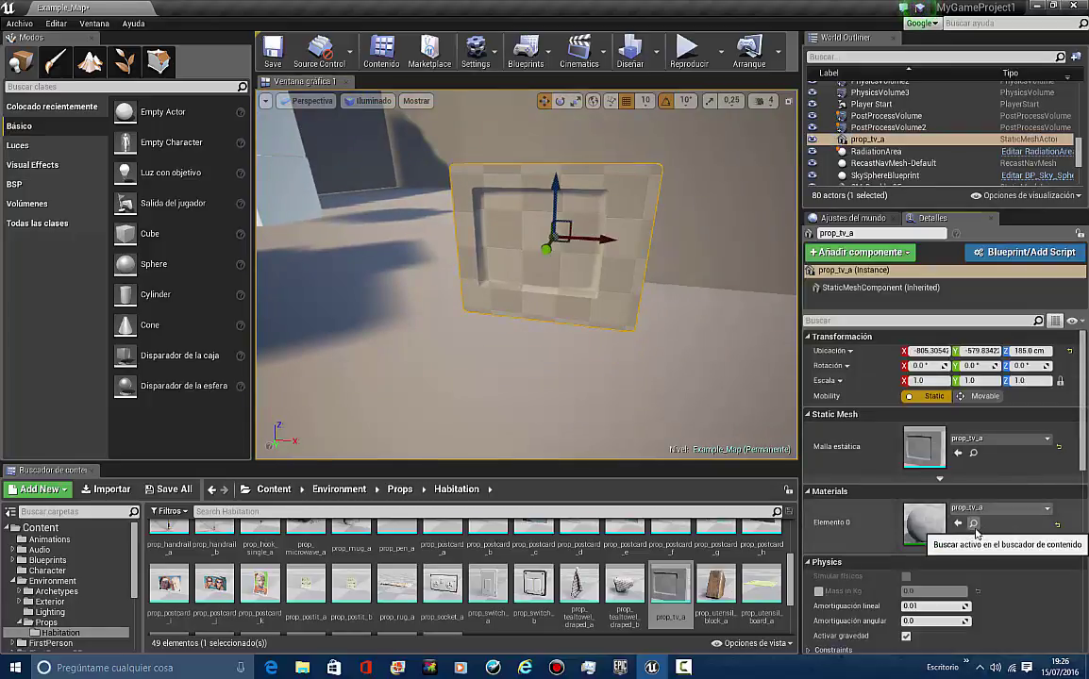
Open the TV's prop_tv_a material, locate its DiffMap texture prop_tv_a_d in the content browser, and close the material
{"action": "left_click", "coordinate": [973, 522]}
{"action": "double_click", "coordinate": [666, 577]}
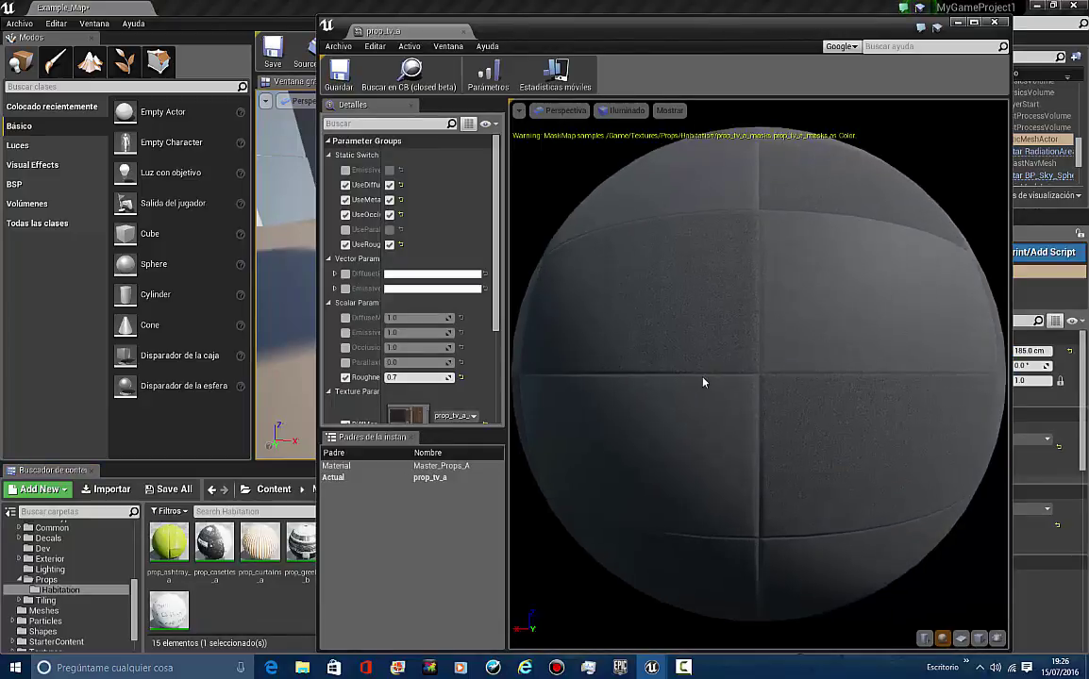
{"action": "scroll", "coordinate": [477, 344], "scroll_direction": "down", "scroll_amount": 2}
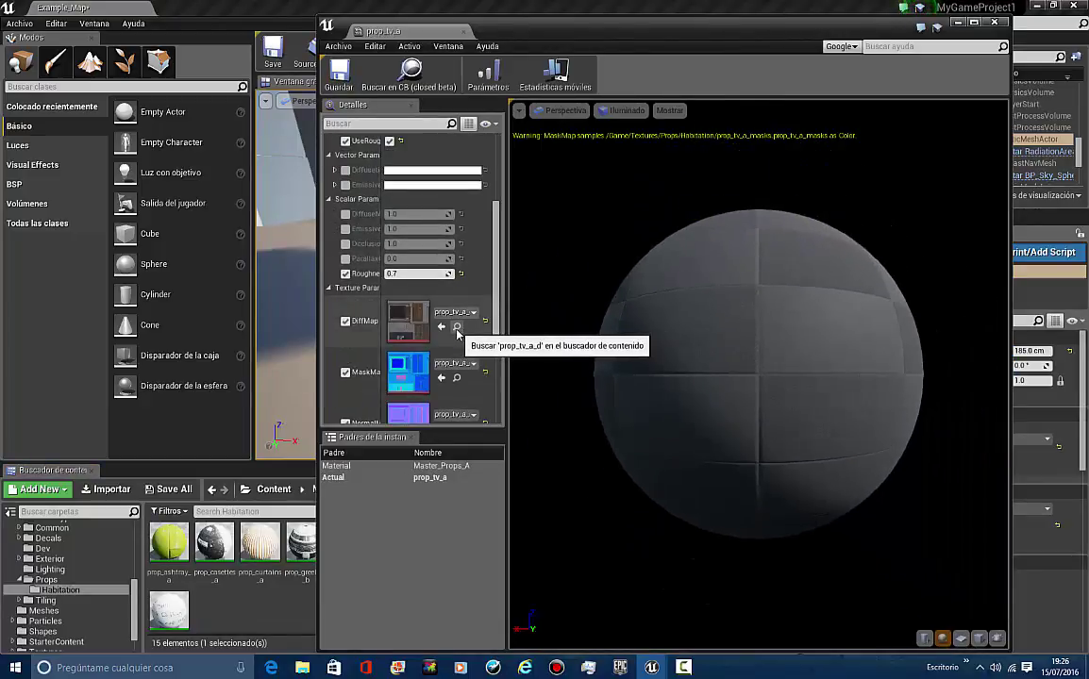
{"action": "left_click", "coordinate": [456, 326]}
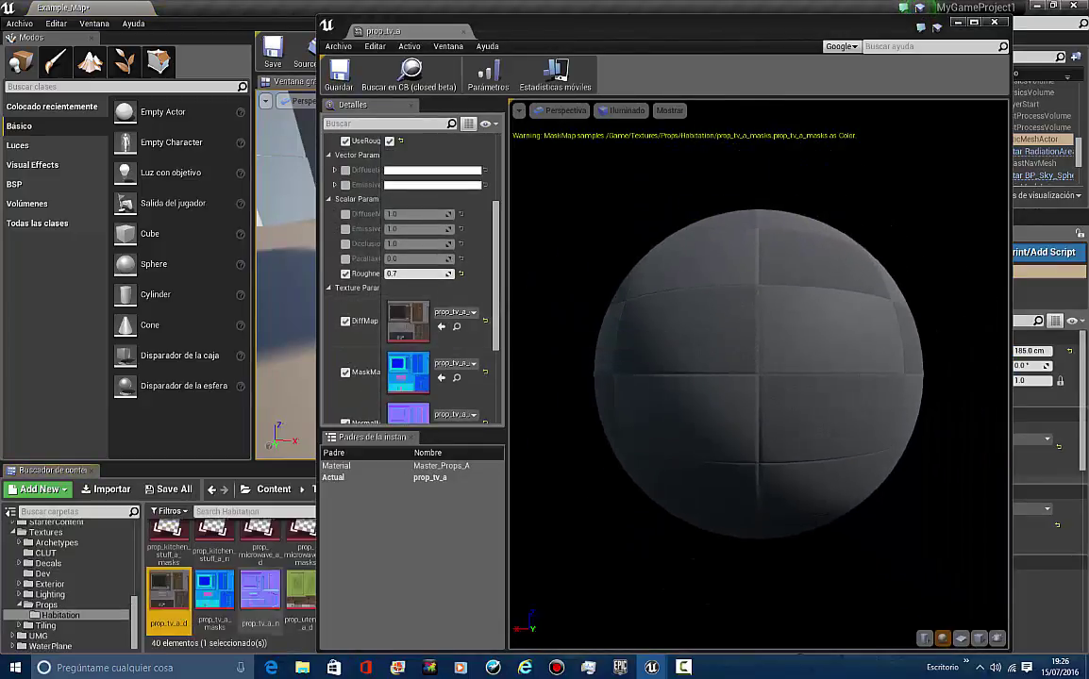
{"action": "left_click", "coordinate": [997, 22]}
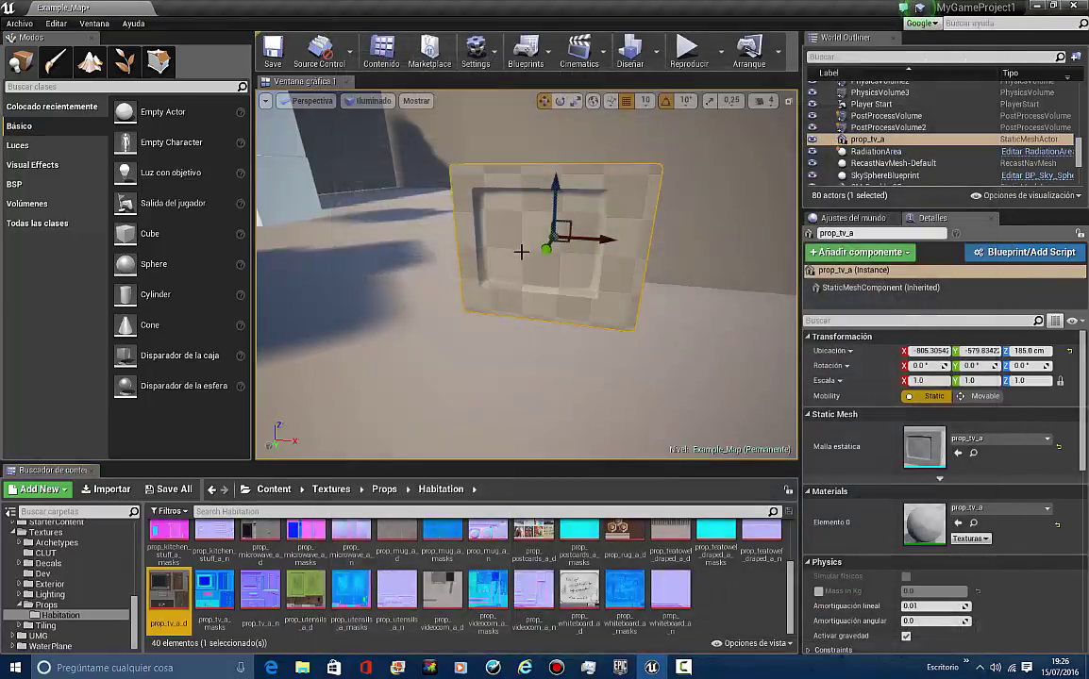
{"action": "left_click", "coordinate": [1086, 670]}
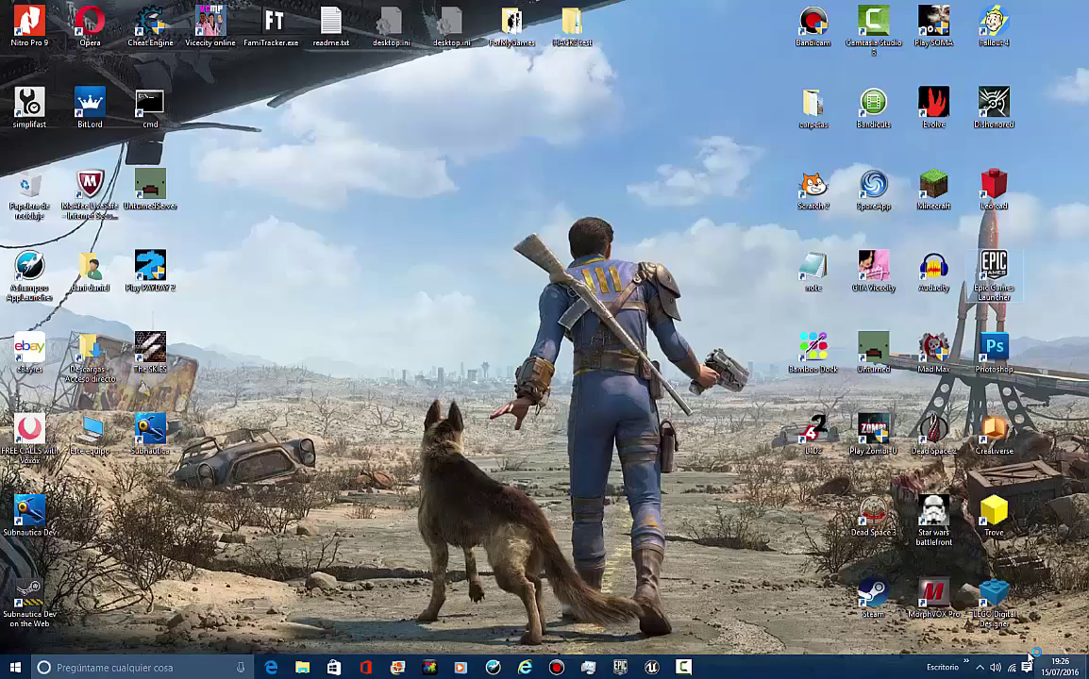
{"action": "left_click", "coordinate": [684, 668]}
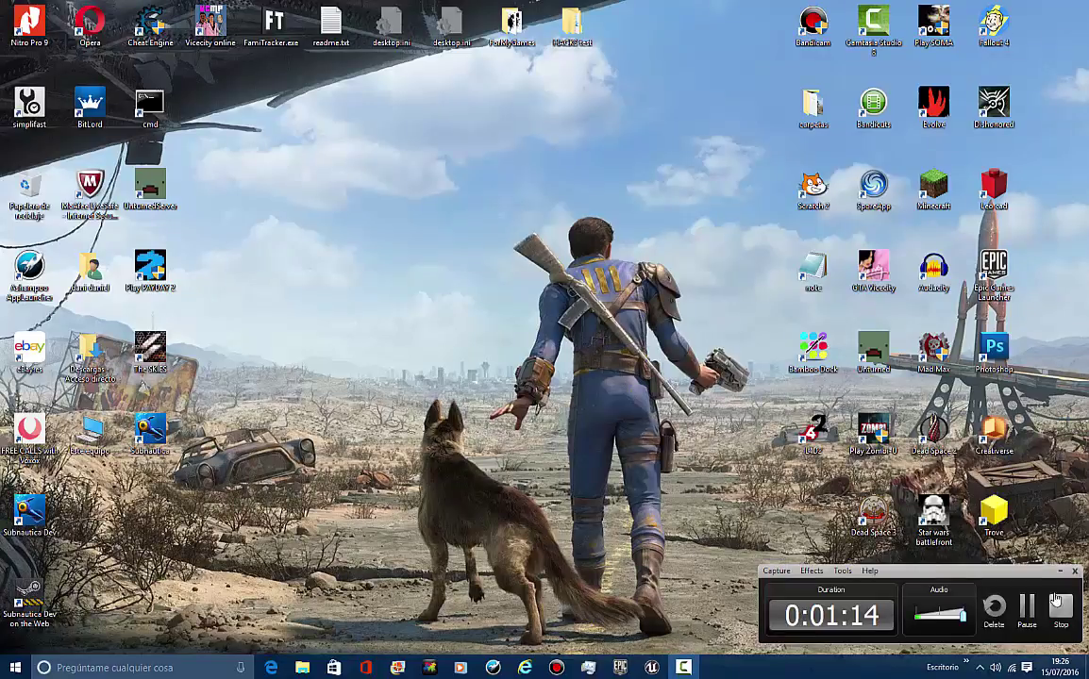
{"action": "left_click", "coordinate": [1058, 604]}
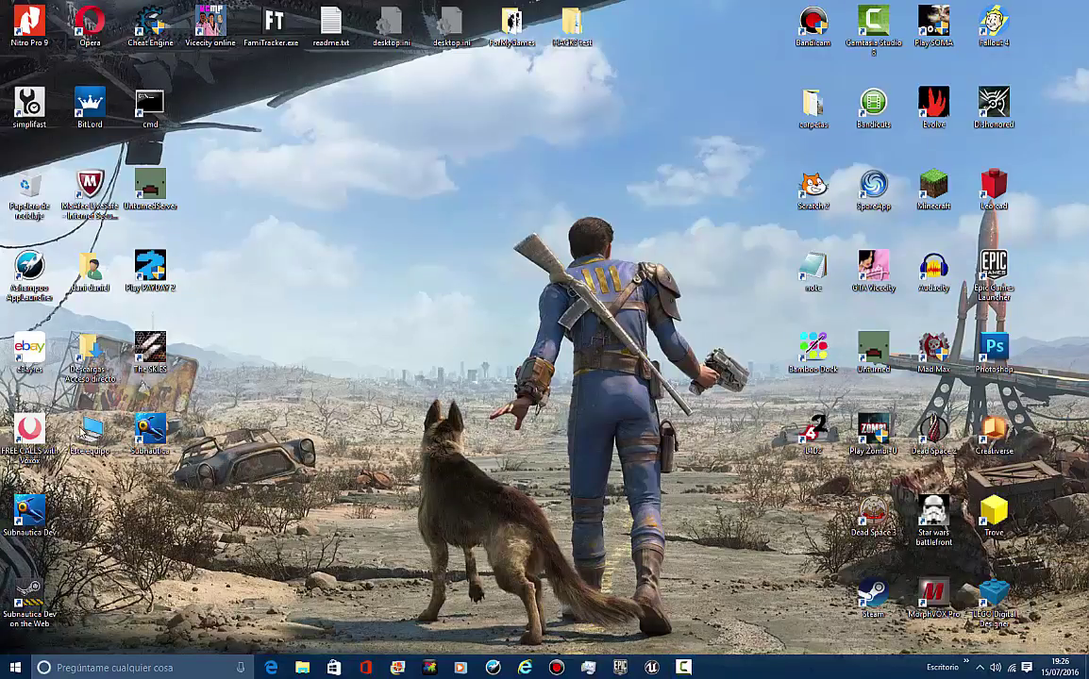
{"action": "left_click", "coordinate": [686, 668]}
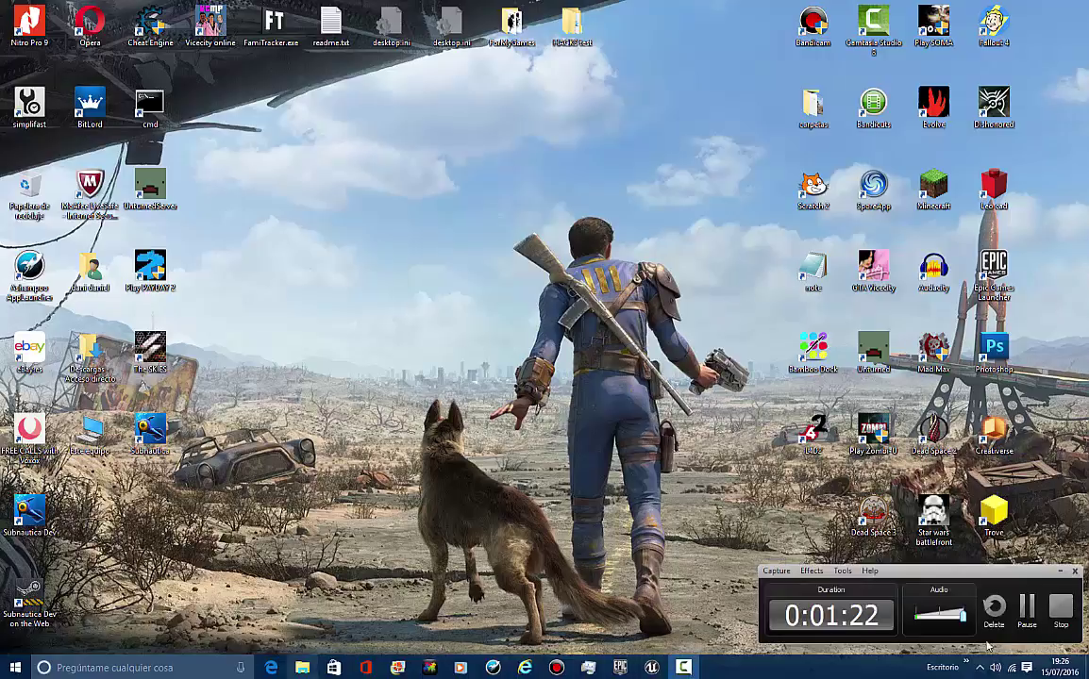
{"action": "left_click", "coordinate": [1028, 613]}
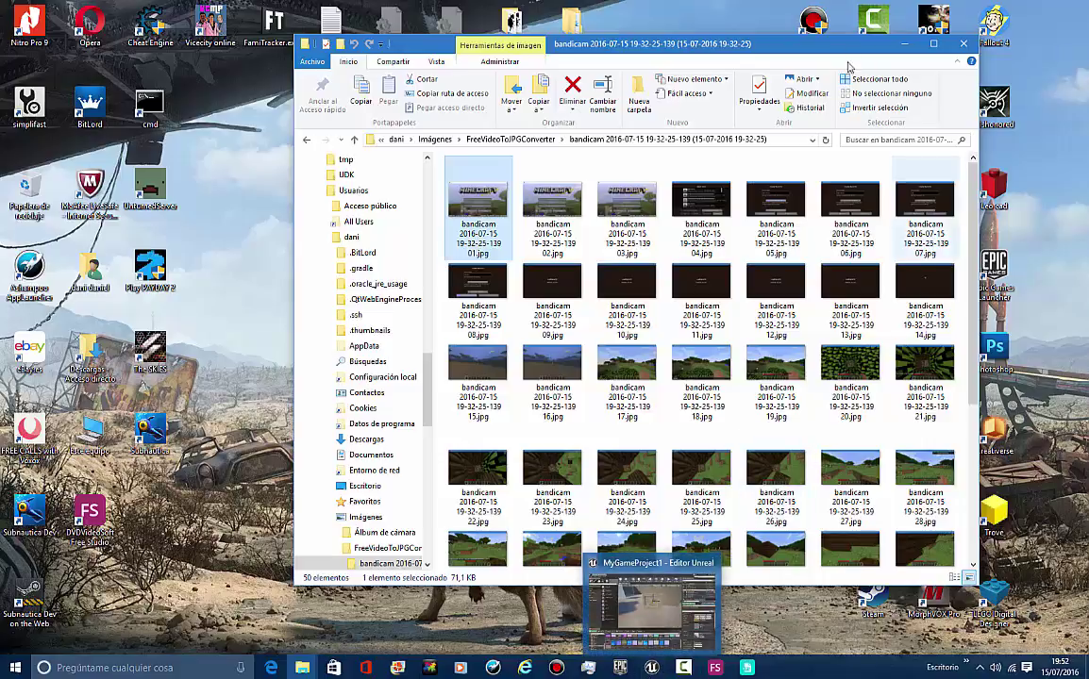
In File Explorer, look over the extracted video frames in the bandicam folder and open the first JPG
{"action": "left_click_drag", "start_coordinate": [762, 53], "coordinate": [609, 50]}
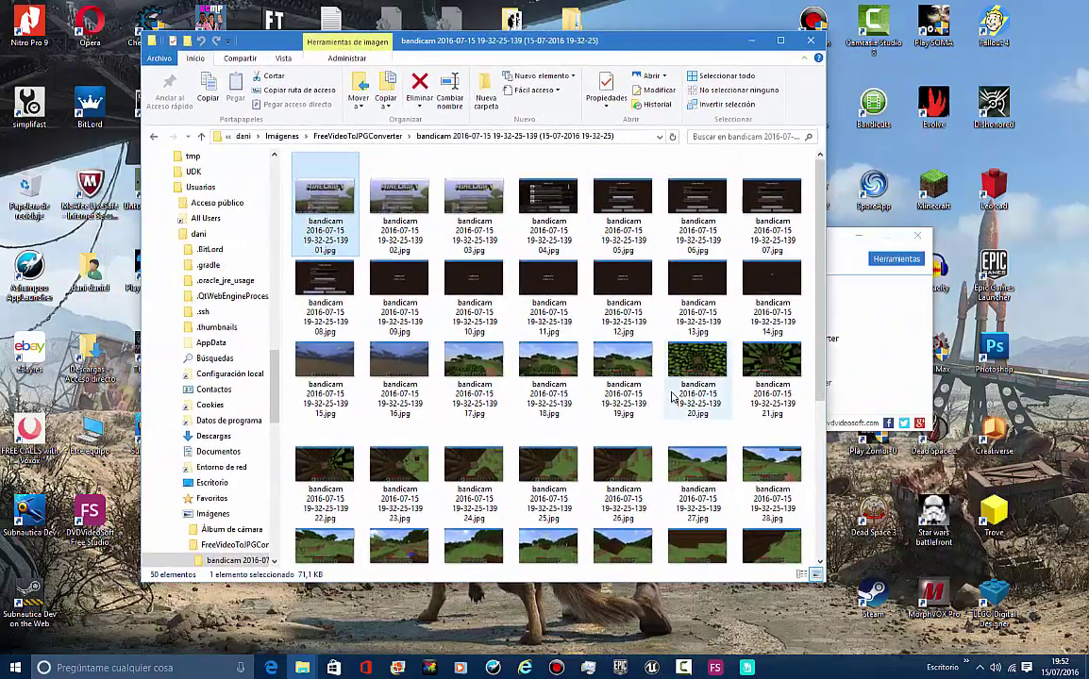
{"action": "scroll", "coordinate": [669, 377], "scroll_direction": "down", "scroll_amount": 3}
{"action": "scroll", "coordinate": [669, 377], "scroll_direction": "up", "scroll_amount": 5}
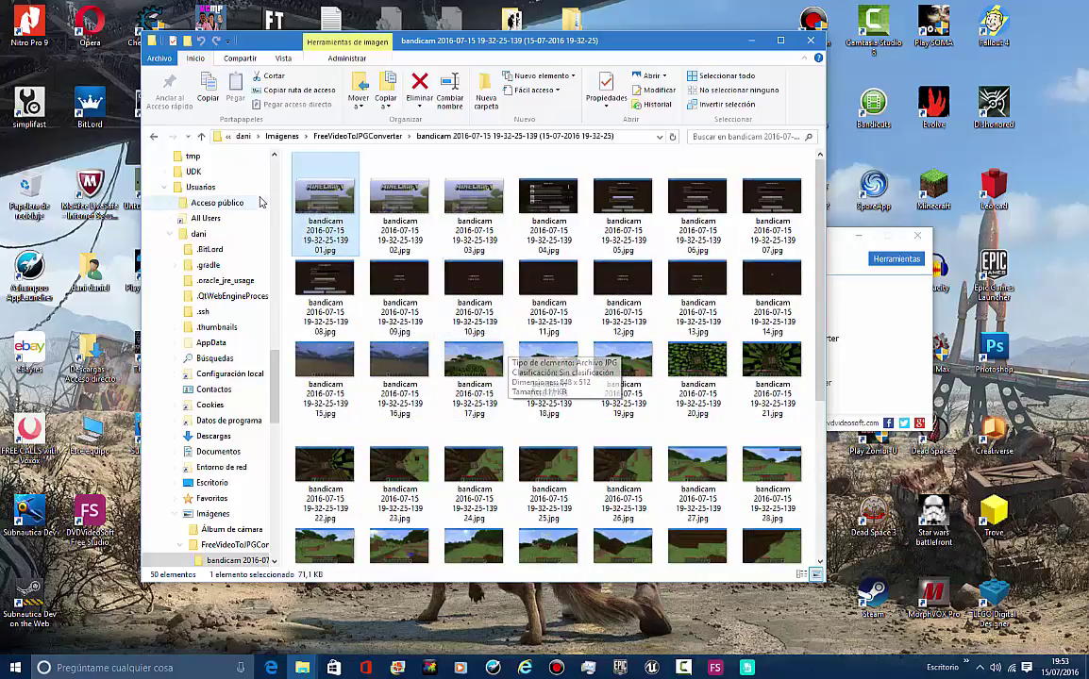
{"action": "double_click", "coordinate": [507, 350]}
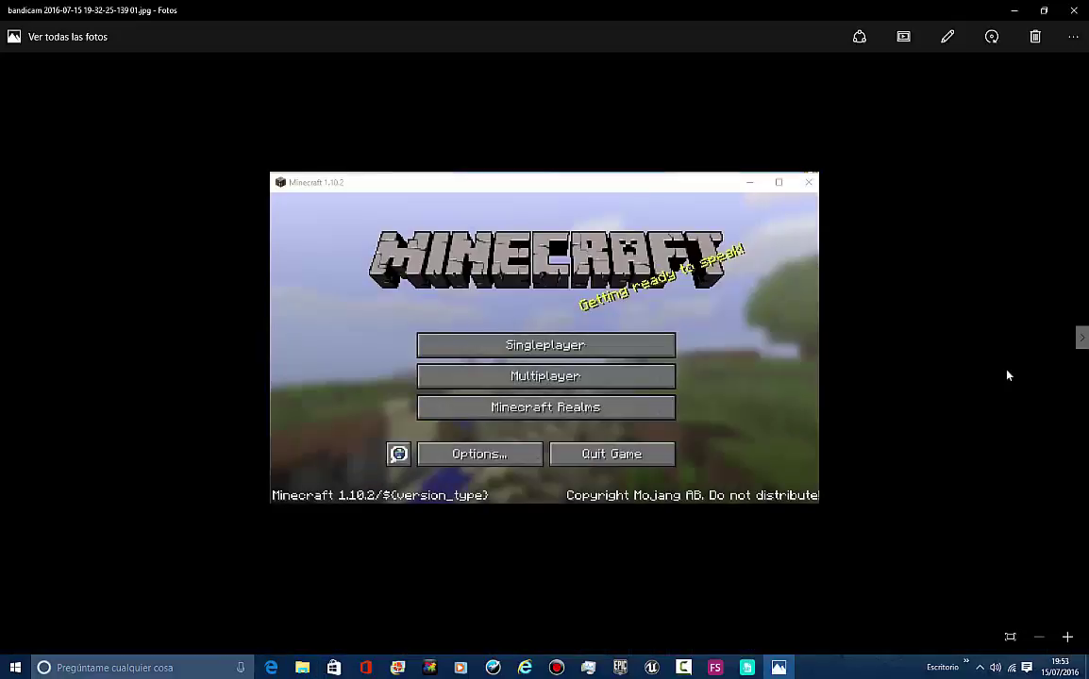
Page through the extracted Minecraft frames from 01.jpg to 27.jpg and minimize the photo viewer
{"action": "left_click", "coordinate": [1082, 341]}
{"action": "left_click", "coordinate": [1082, 342]}
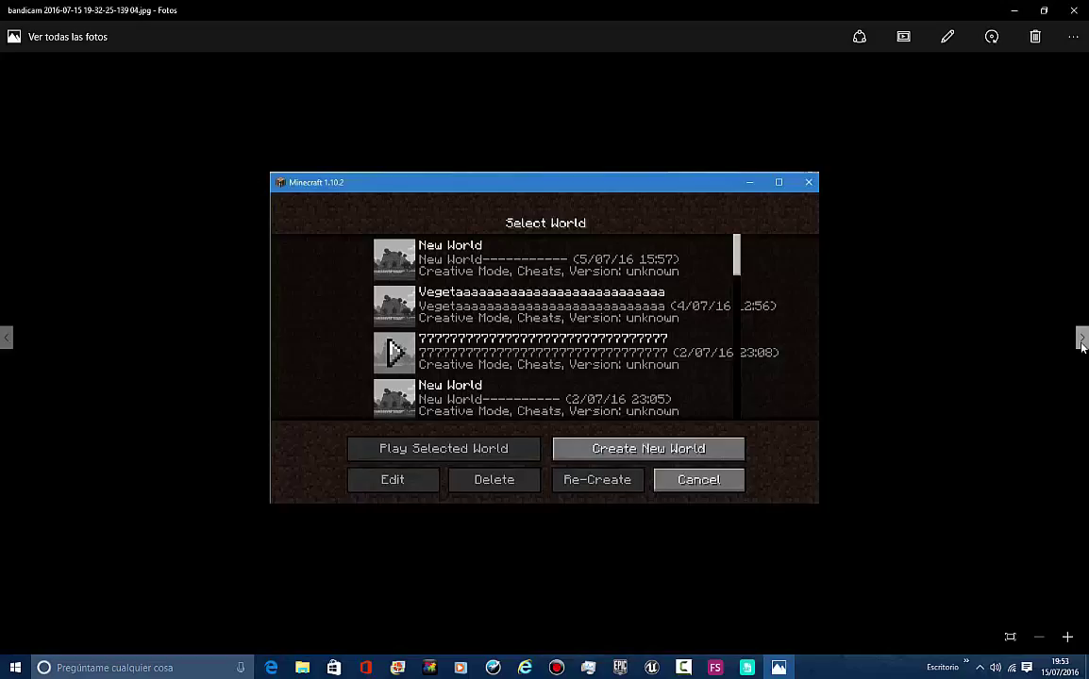
{"action": "left_click", "coordinate": [1082, 341]}
{"action": "left_click", "coordinate": [1082, 341]}
{"action": "left_click", "coordinate": [1082, 341]}
{"action": "left_click", "coordinate": [1082, 341]}
{"action": "left_click", "coordinate": [1082, 341]}
{"action": "left_click", "coordinate": [1082, 342]}
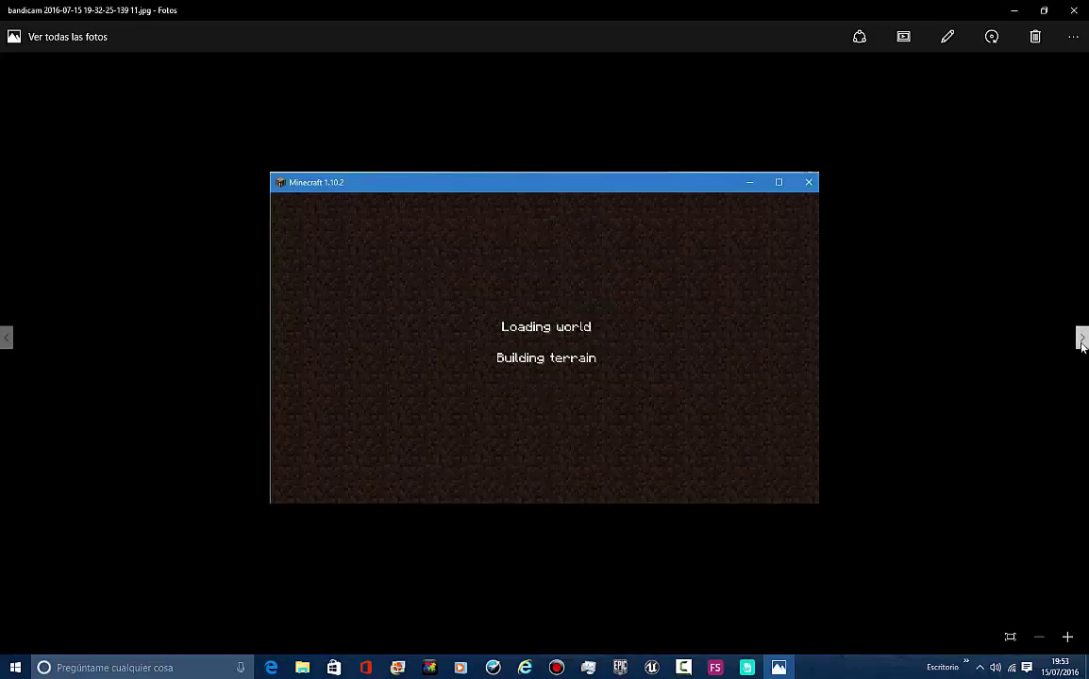
{"action": "left_click", "coordinate": [1082, 341]}
{"action": "left_click", "coordinate": [1082, 341]}
{"action": "left_click", "coordinate": [1082, 341]}
{"action": "left_click", "coordinate": [1082, 341]}
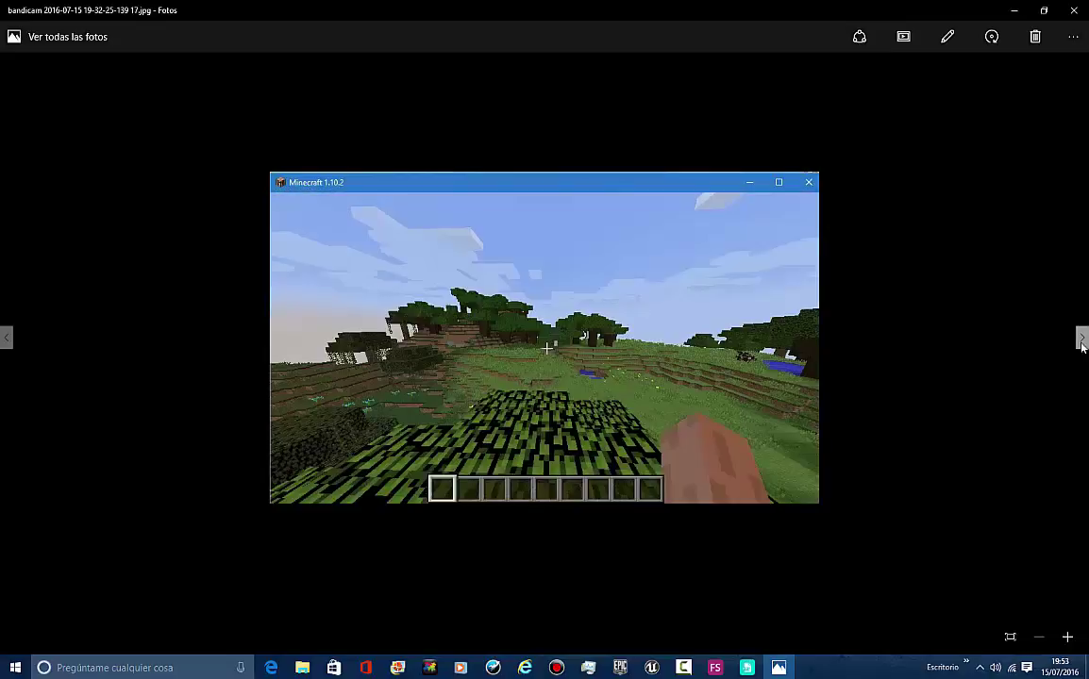
{"action": "left_click", "coordinate": [1082, 342]}
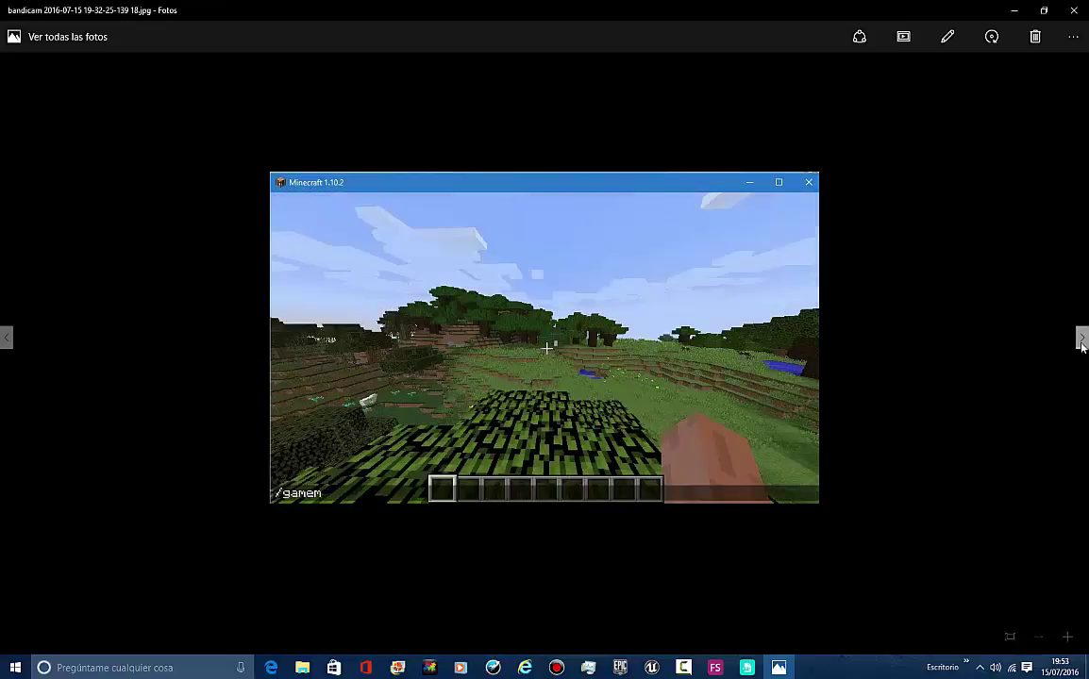
{"action": "left_click", "coordinate": [1082, 341]}
{"action": "left_click", "coordinate": [1082, 342]}
{"action": "left_click", "coordinate": [1082, 342]}
{"action": "left_click", "coordinate": [1082, 342]}
{"action": "left_click", "coordinate": [1082, 342]}
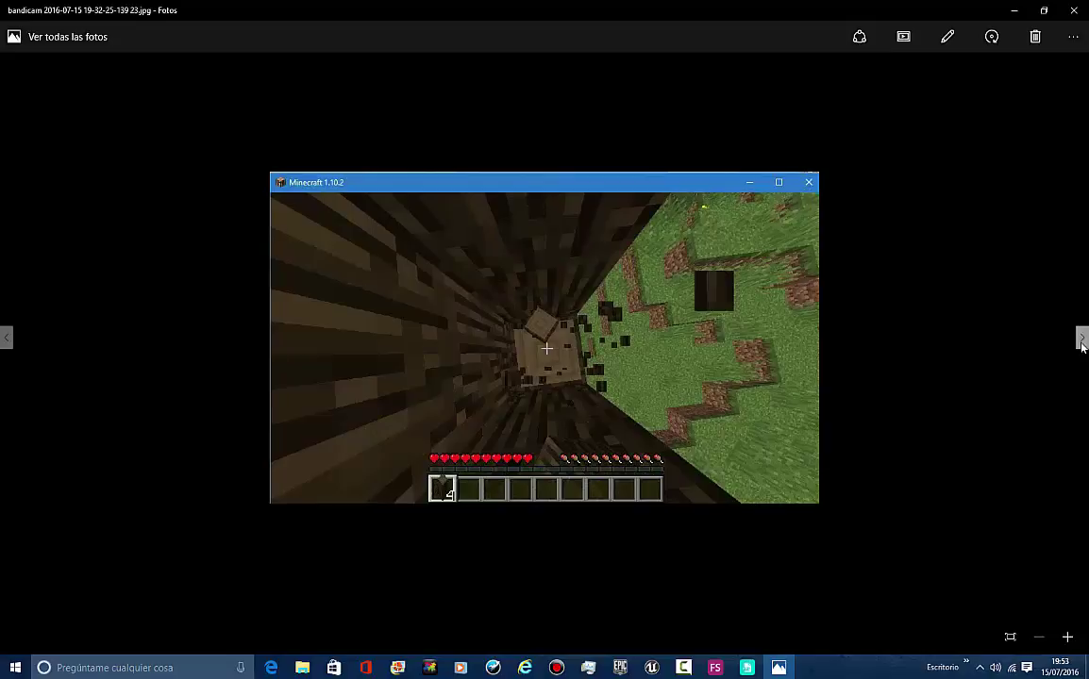
{"action": "left_click", "coordinate": [1082, 341]}
{"action": "left_click", "coordinate": [1082, 341]}
{"action": "left_click", "coordinate": [1082, 341]}
{"action": "left_click", "coordinate": [1082, 341]}
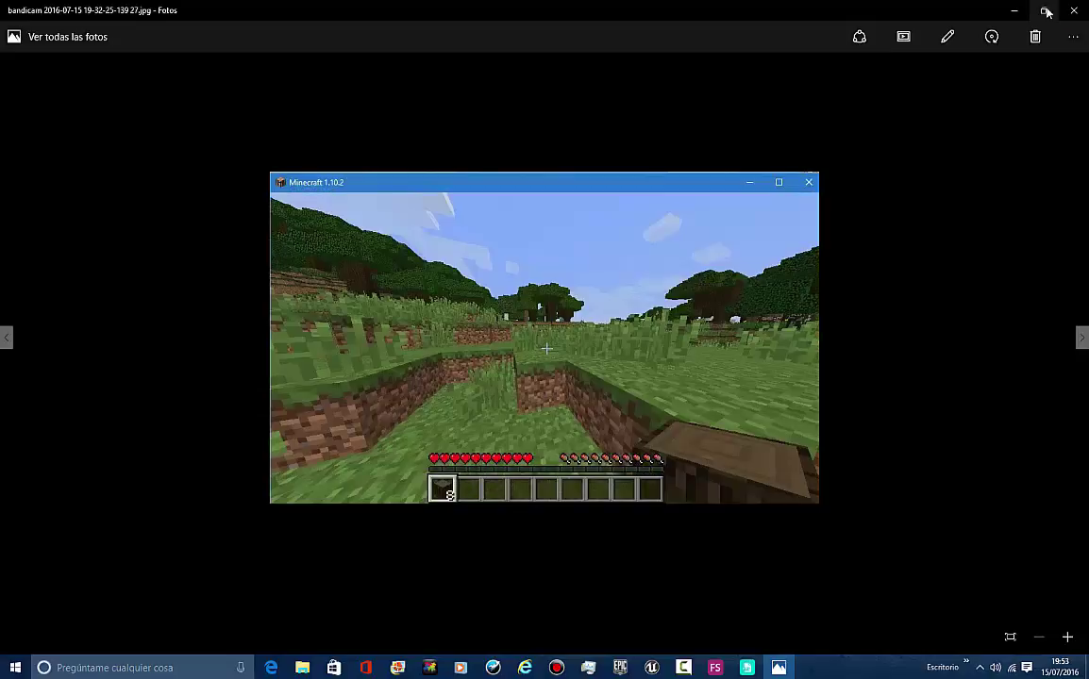
{"action": "left_click", "coordinate": [1013, 10]}
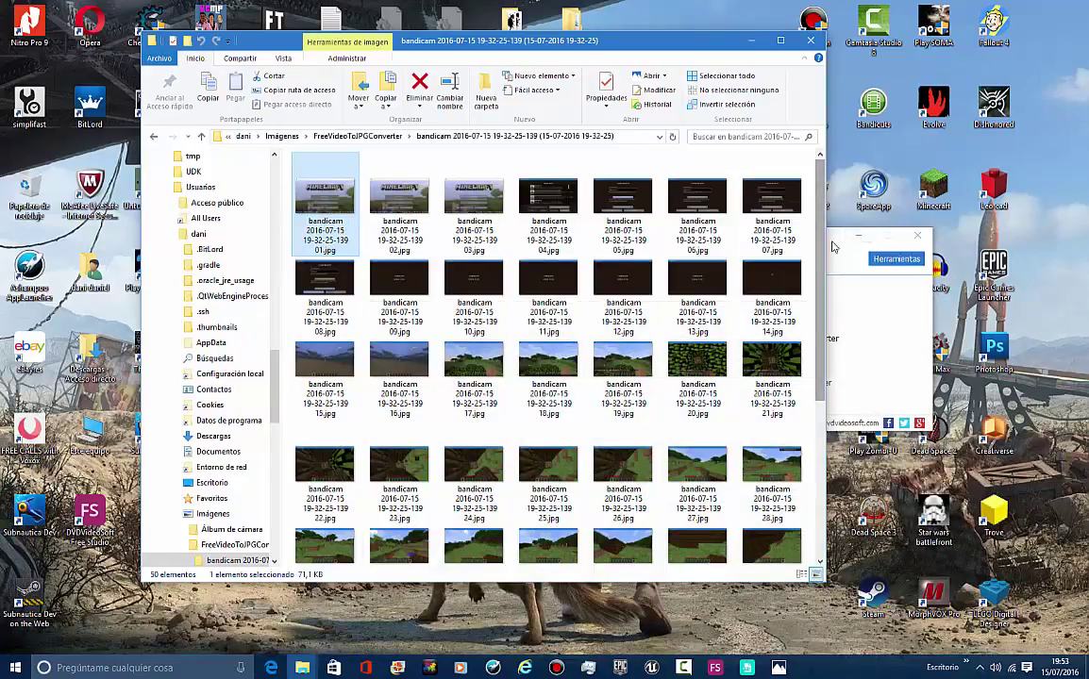
Bring the Free Studio converter forward, and switch to Edge to show the FreeStudio download page on dvdvideosoft.com
{"action": "left_click", "coordinate": [844, 247]}
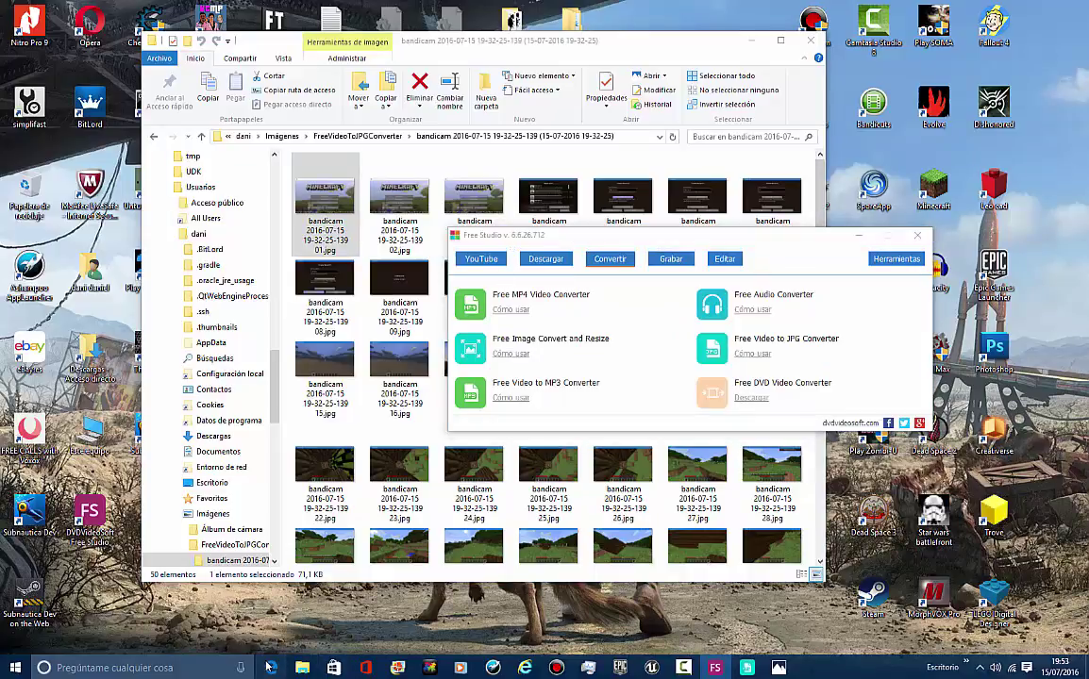
{"action": "left_click", "coordinate": [271, 668]}
{"action": "left_click", "coordinate": [52, 9]}
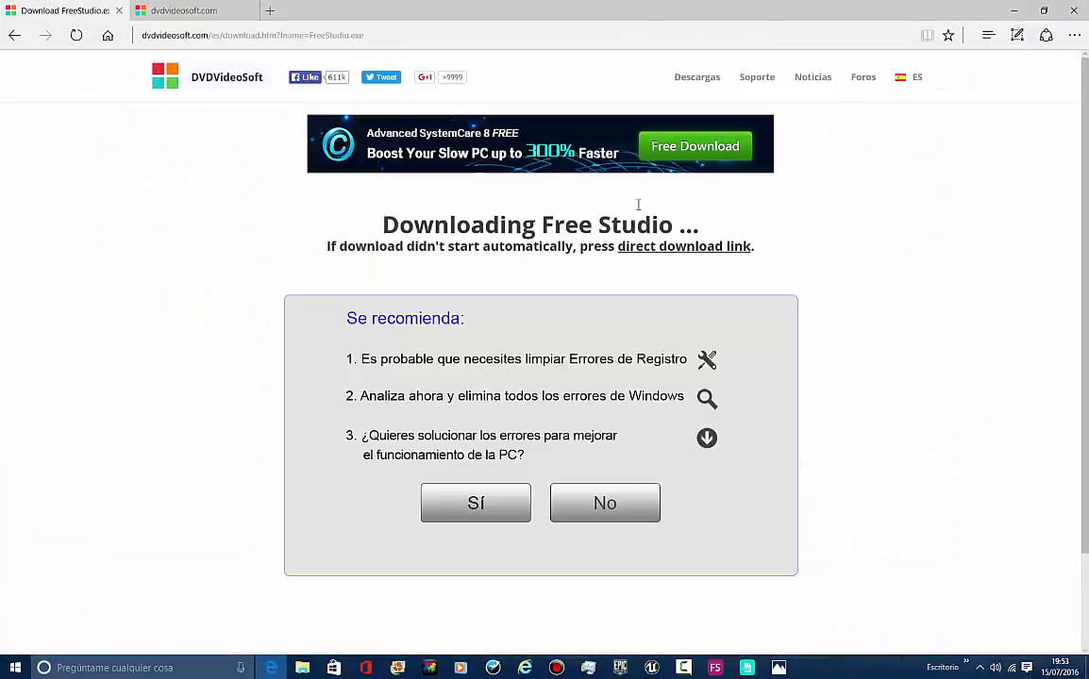
Return to the Free Studio product page, show the program's conversion tools, and minimize the browser, File Explorer and converter windows
{"action": "left_click", "coordinate": [11, 33]}
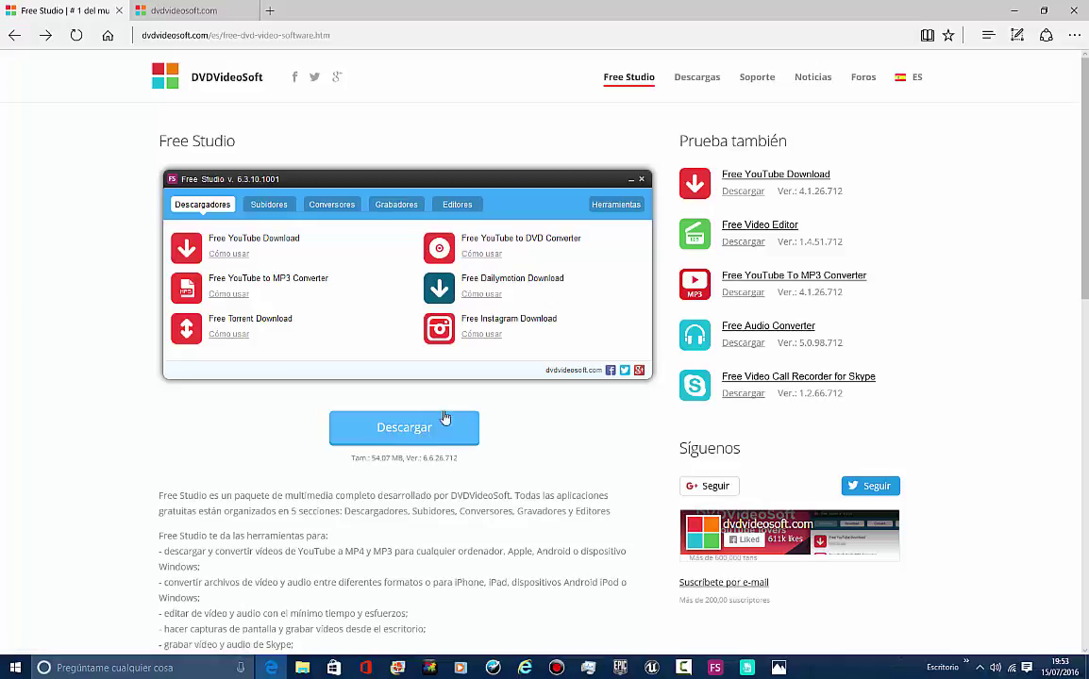
{"action": "left_click", "coordinate": [742, 670]}
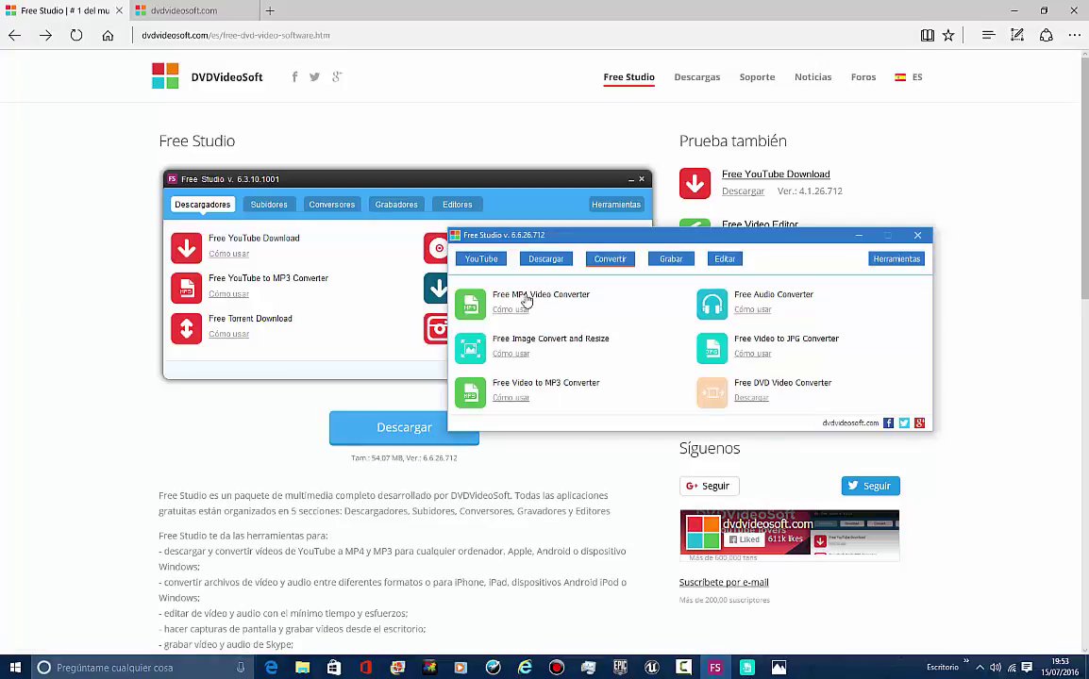
{"action": "left_click", "coordinate": [1016, 9]}
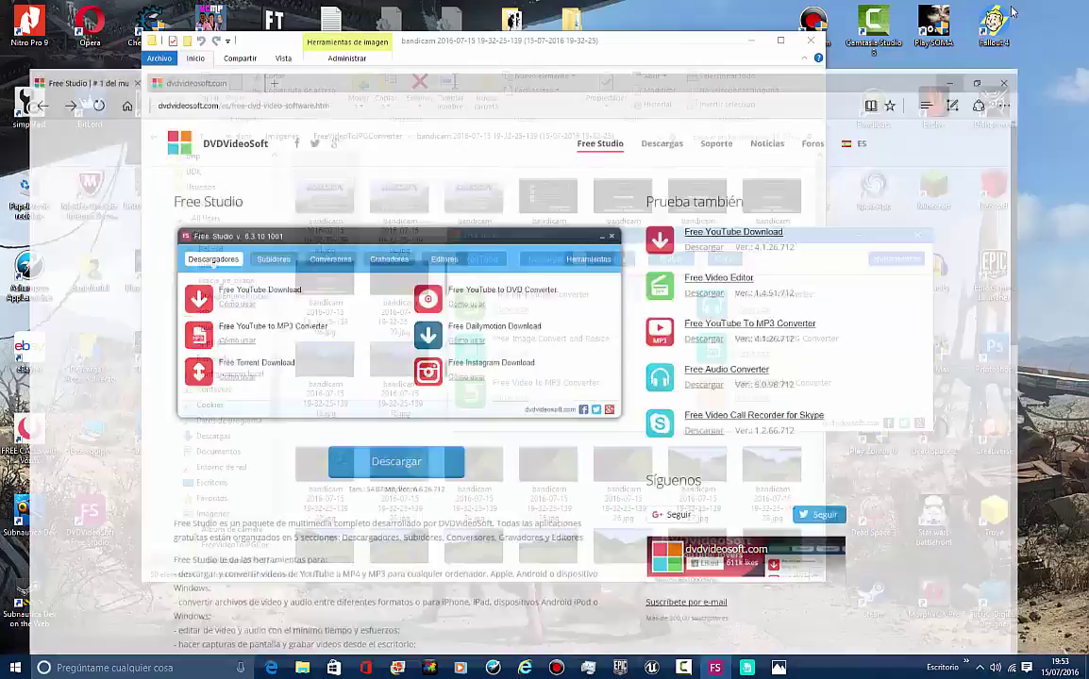
{"action": "left_click", "coordinate": [750, 41]}
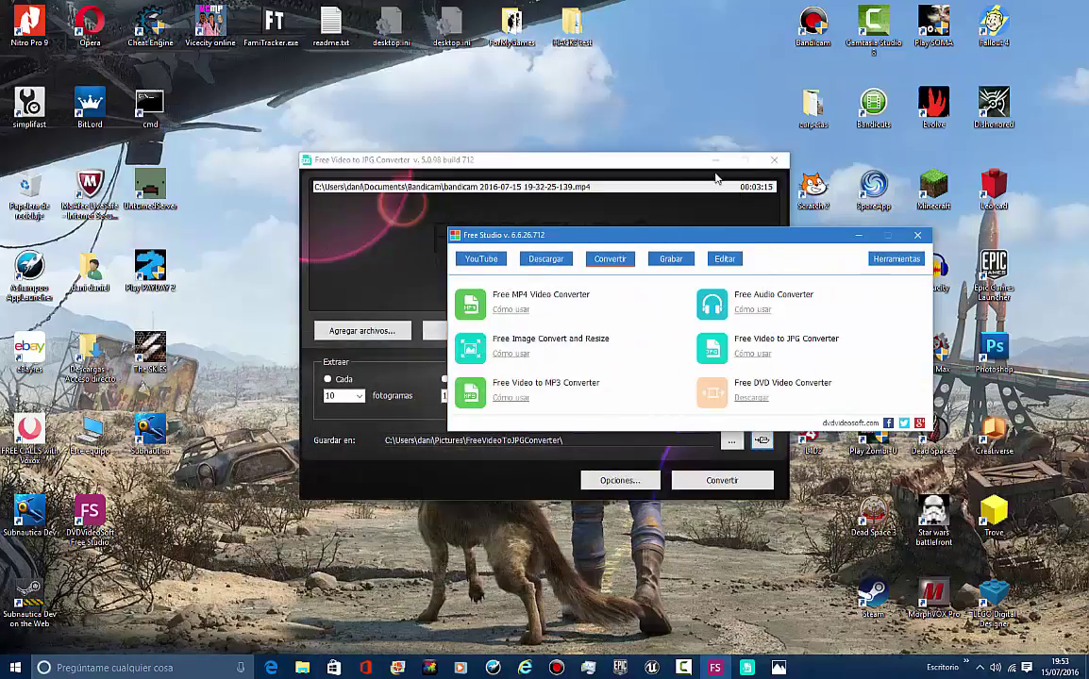
{"action": "left_click", "coordinate": [715, 160]}
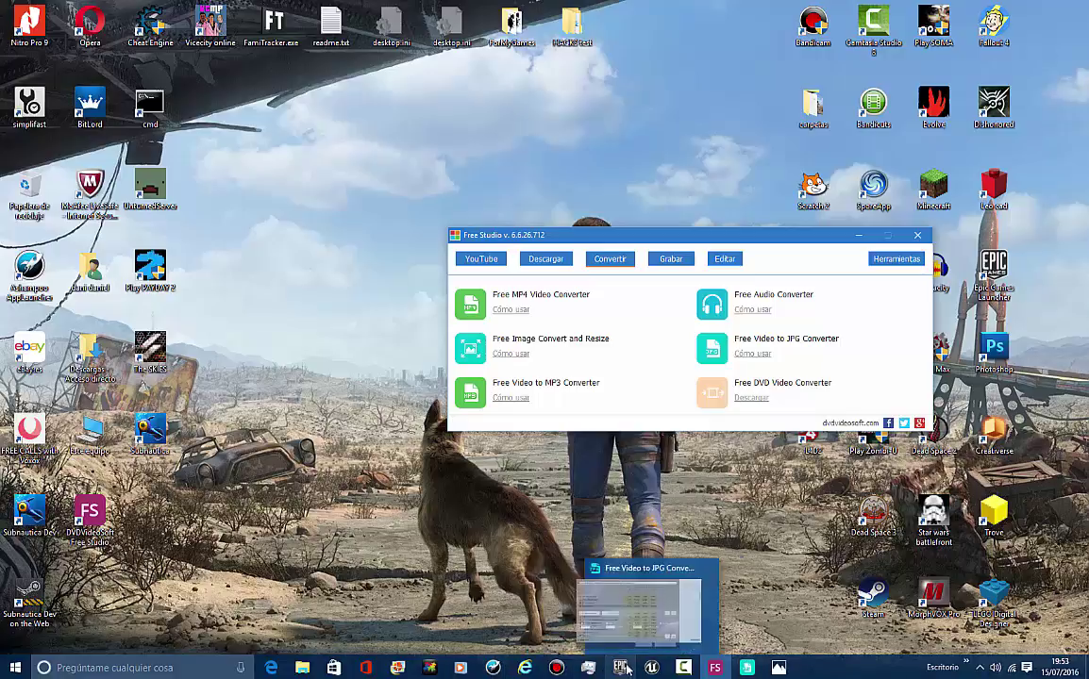
Switch to the Unreal Editor and display the root Content folder in the content browser
{"action": "left_click", "coordinate": [585, 595]}
{"action": "right_click_drag", "start_coordinate": [512, 398], "coordinate": [500, 345]}
{"action": "key", "text": "Escape"}
{"action": "scroll", "coordinate": [36, 584], "scroll_direction": "up", "scroll_amount": 7}
{"action": "scroll", "coordinate": [19, 585], "scroll_direction": "up", "scroll_amount": 3}
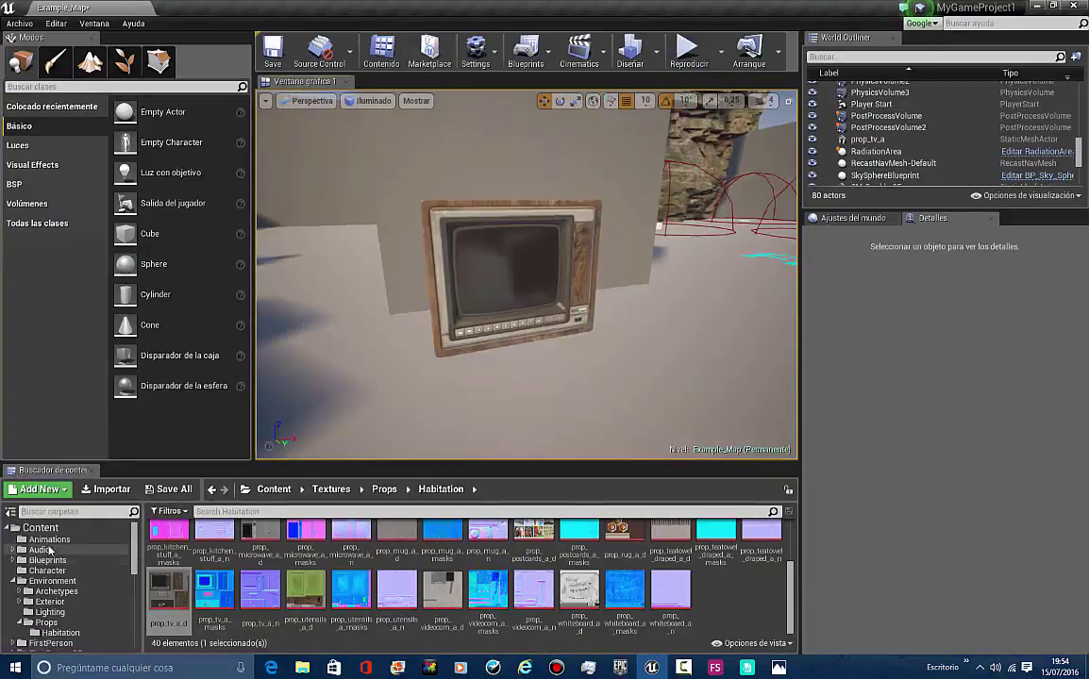
{"action": "left_click", "coordinate": [42, 528]}
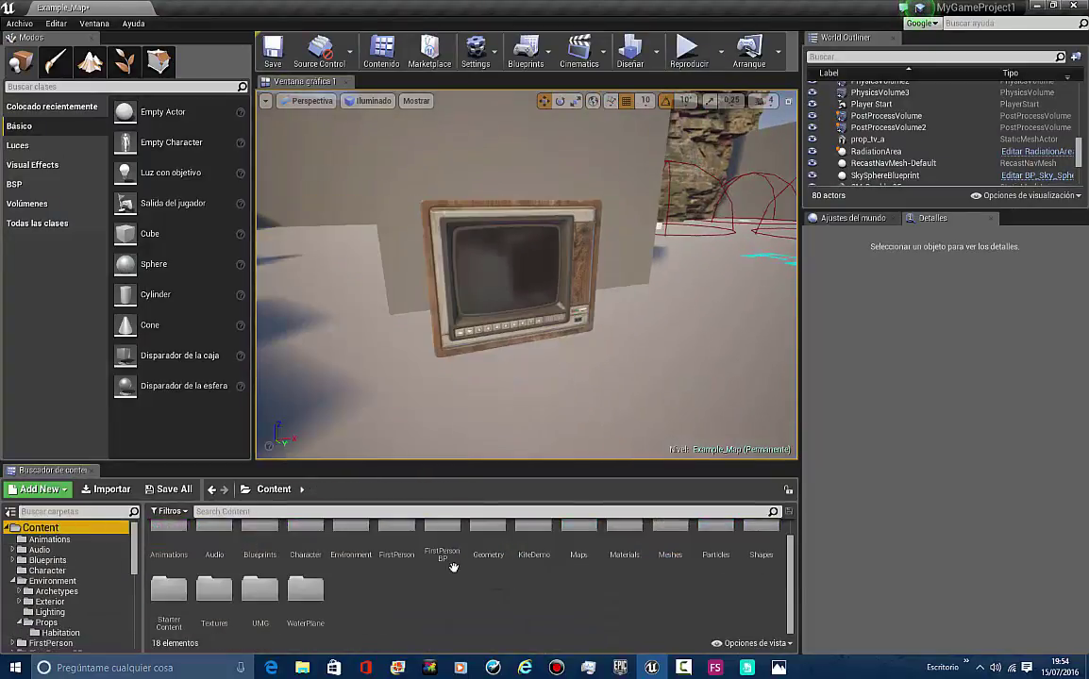
Create a folder named 2D_Animations inside the Animations folder
{"action": "scroll", "coordinate": [377, 517], "scroll_direction": "up", "scroll_amount": 1}
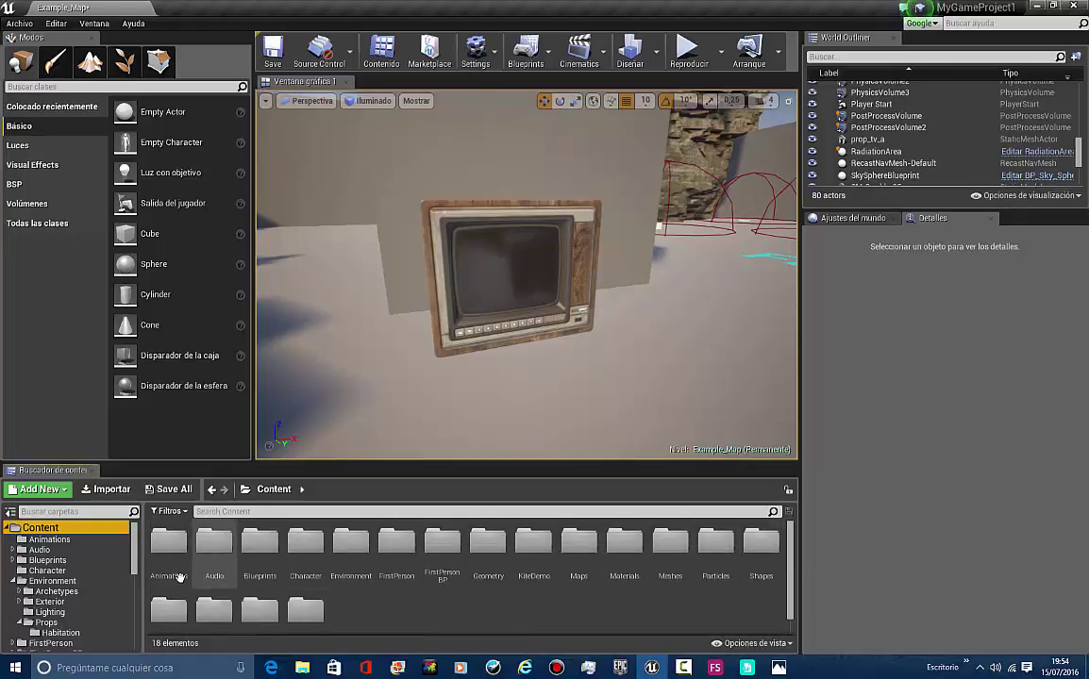
{"action": "double_click", "coordinate": [169, 541]}
{"action": "right_click", "coordinate": [613, 582]}
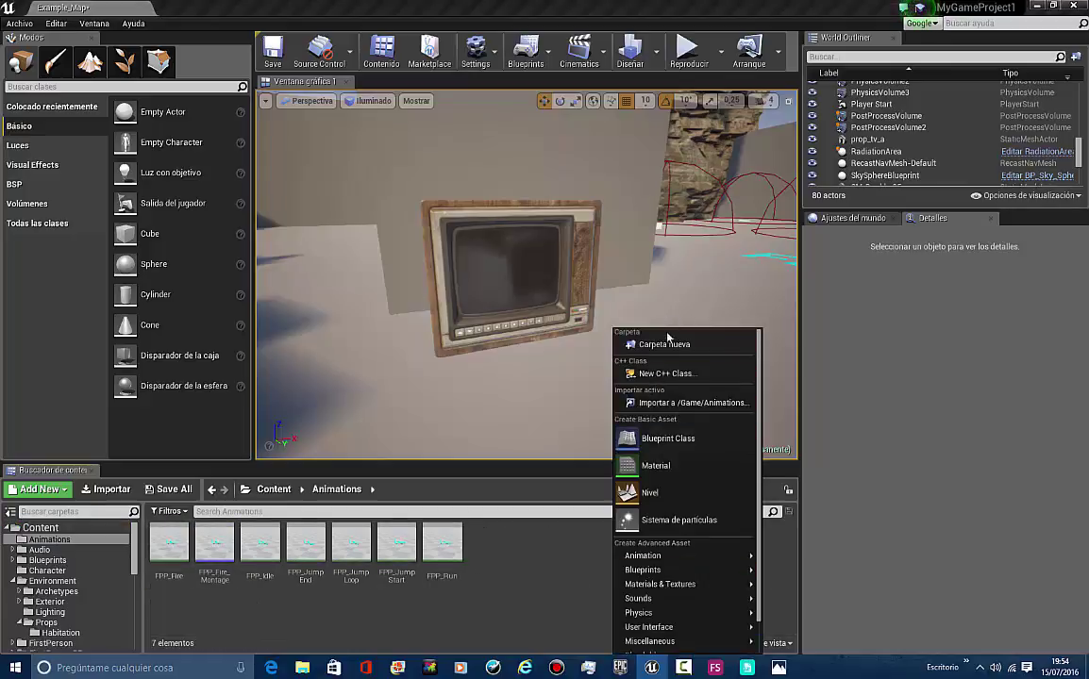
{"action": "left_click", "coordinate": [660, 345]}
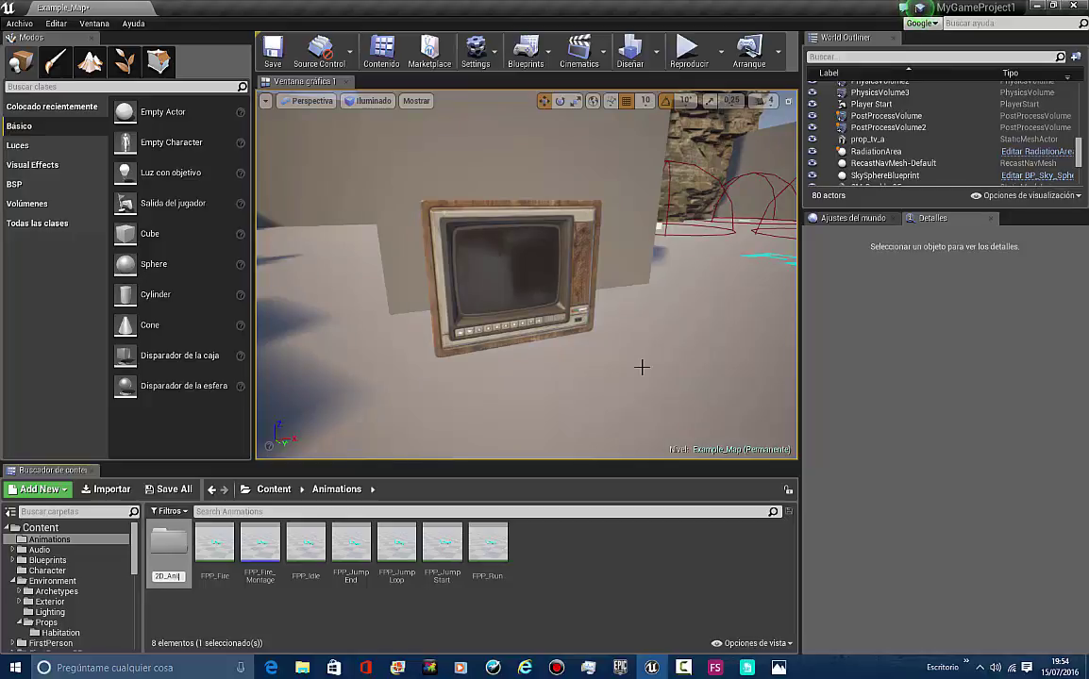
{"action": "key", "text": "Return"}
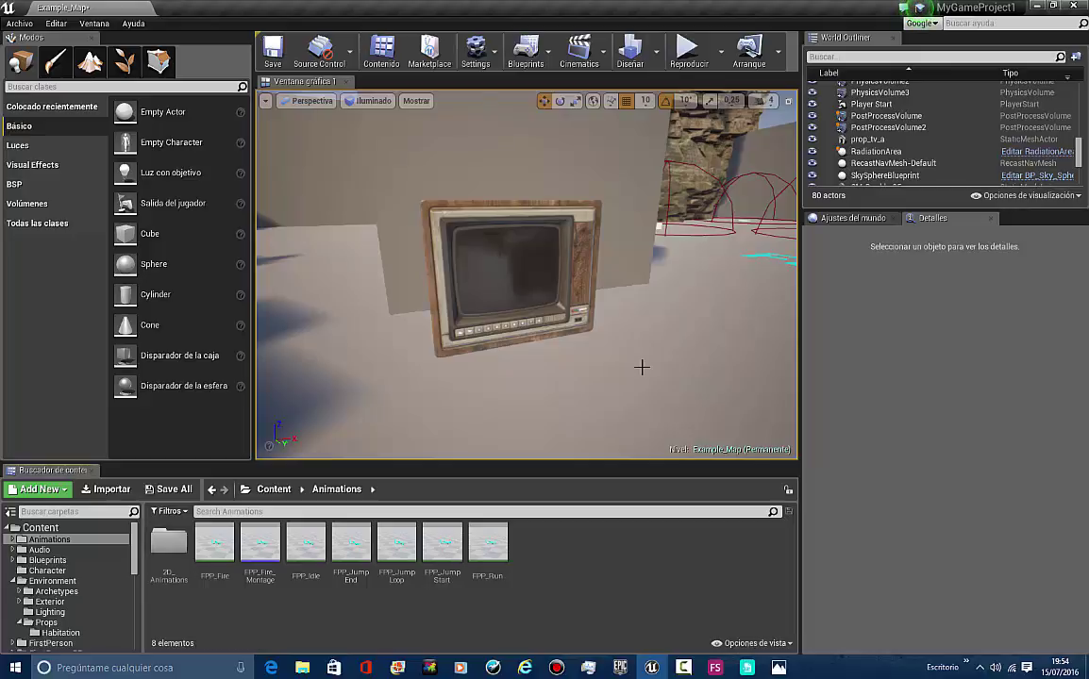
Create a folder named Textures inside 2D_Animations and open it
{"action": "double_click", "coordinate": [170, 545]}
{"action": "right_click", "coordinate": [184, 544]}
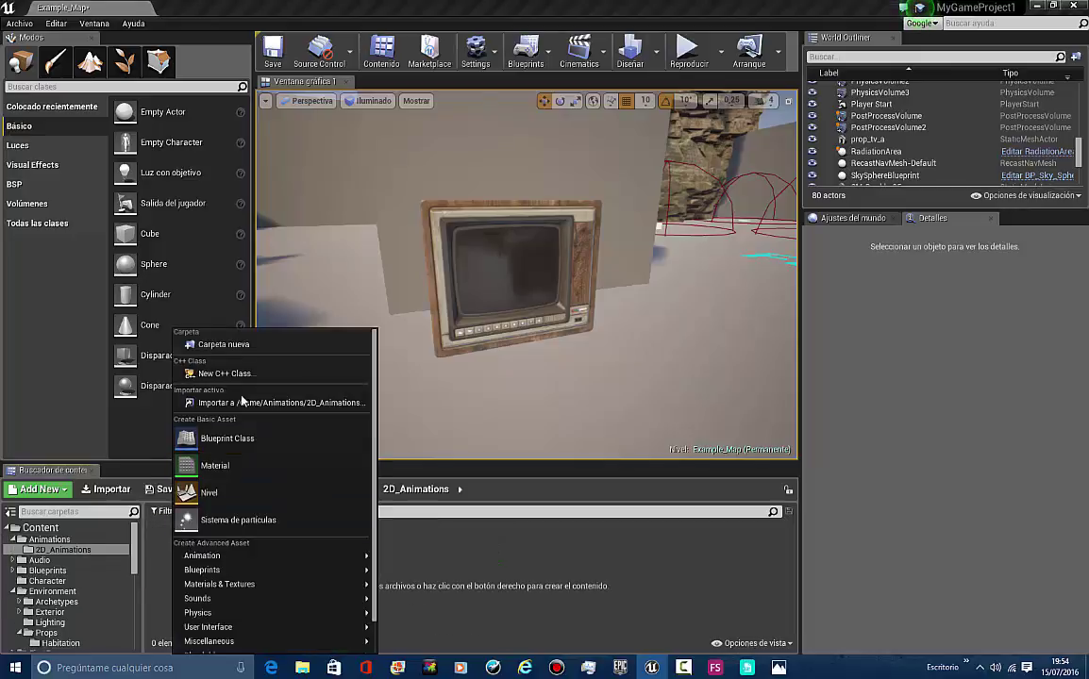
{"action": "left_click", "coordinate": [224, 345]}
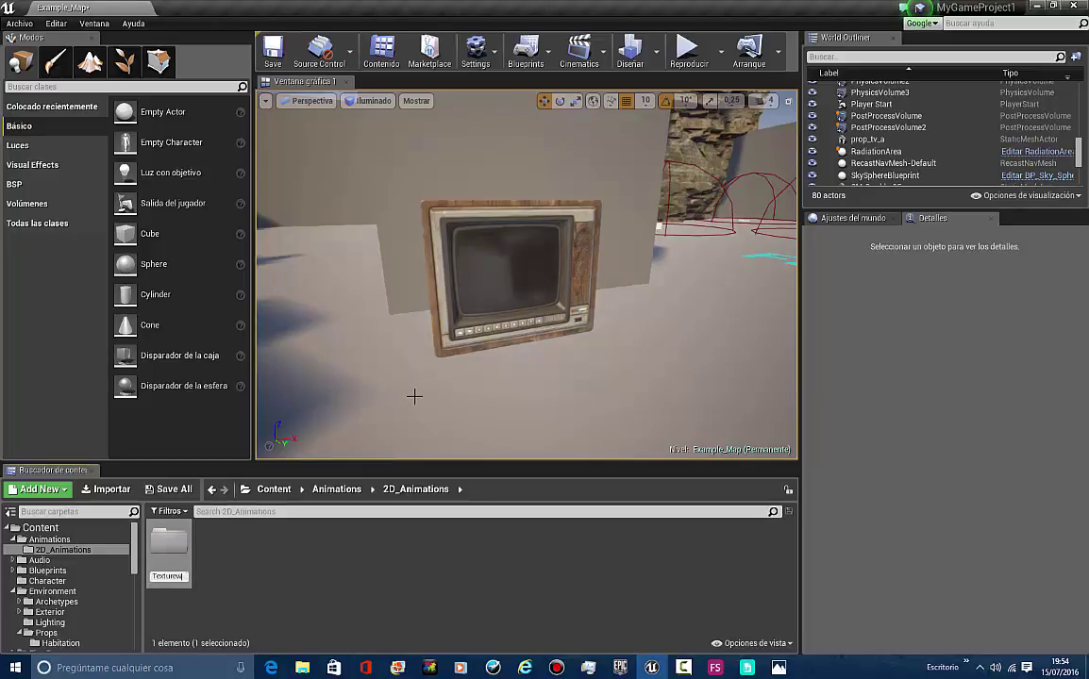
{"action": "key", "text": "Return"}
{"action": "double_click", "coordinate": [173, 553]}
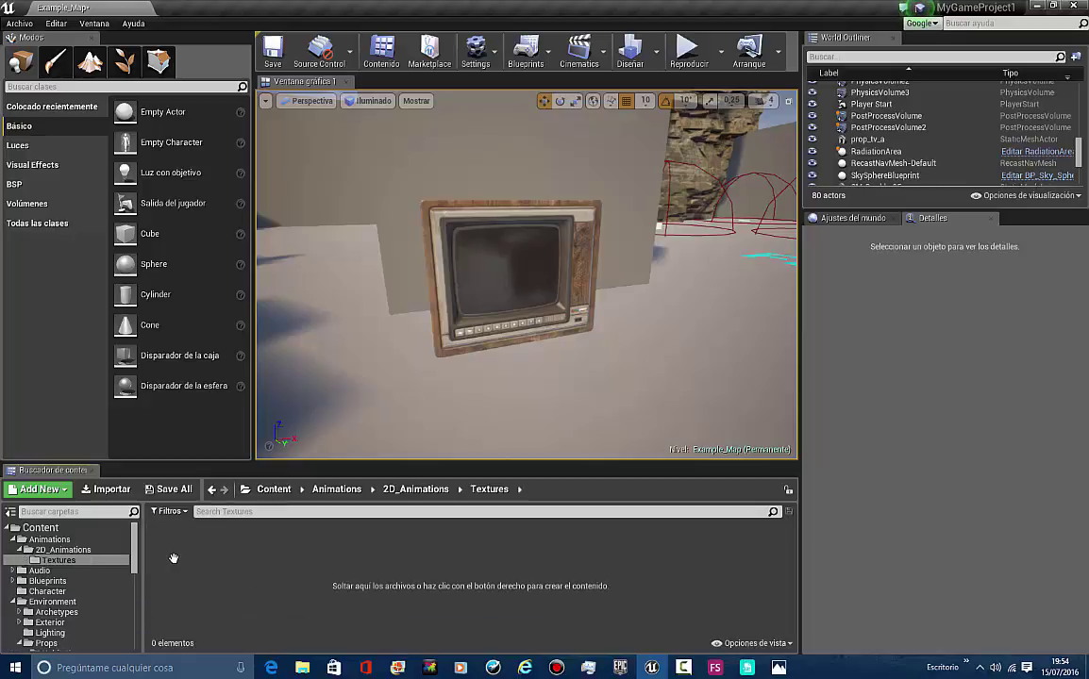
Switch to Free Video to JPG Converter, show its output folder in File Explorer, and open the bandicam frames subfolder
{"action": "left_click", "coordinate": [105, 488]}
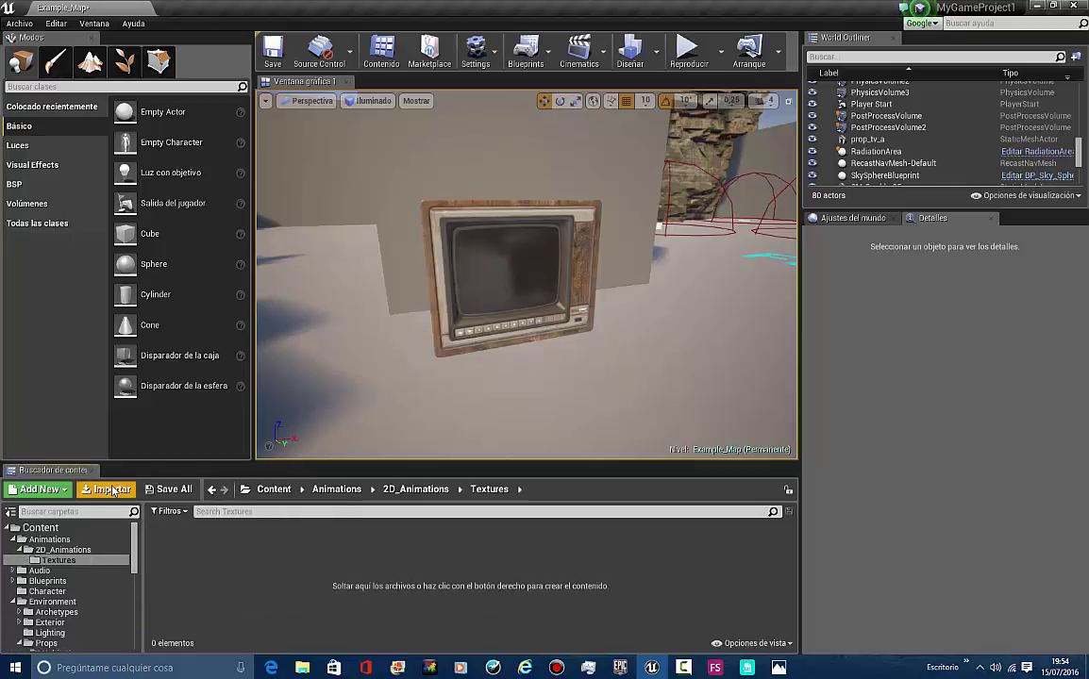
{"action": "left_click", "coordinate": [500, 319]}
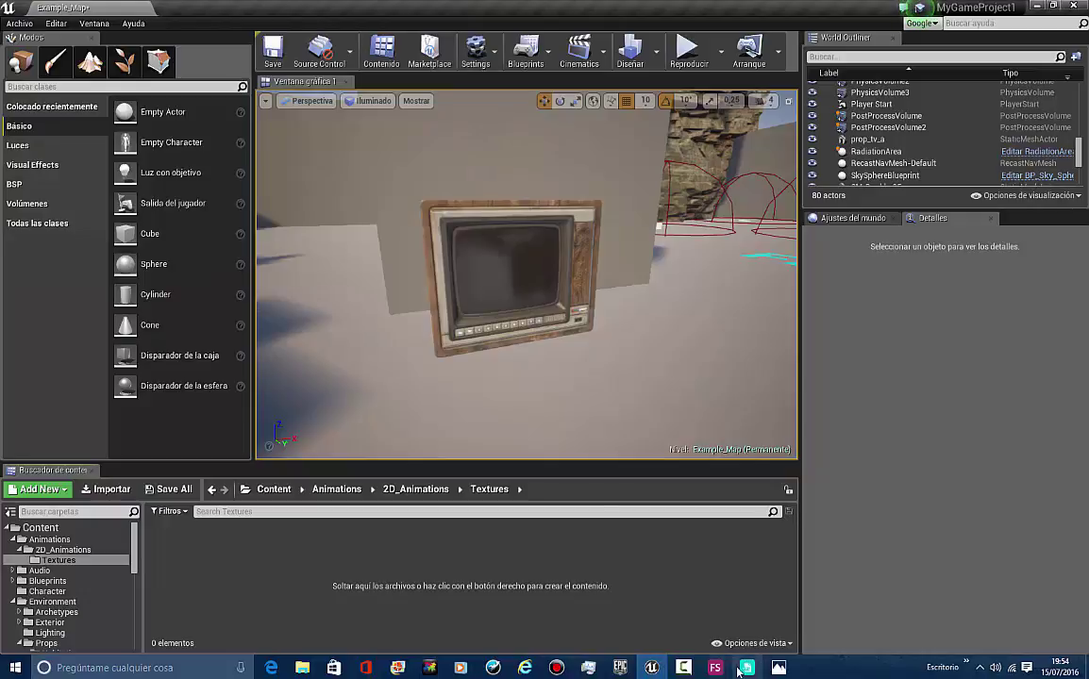
{"action": "left_click", "coordinate": [746, 668]}
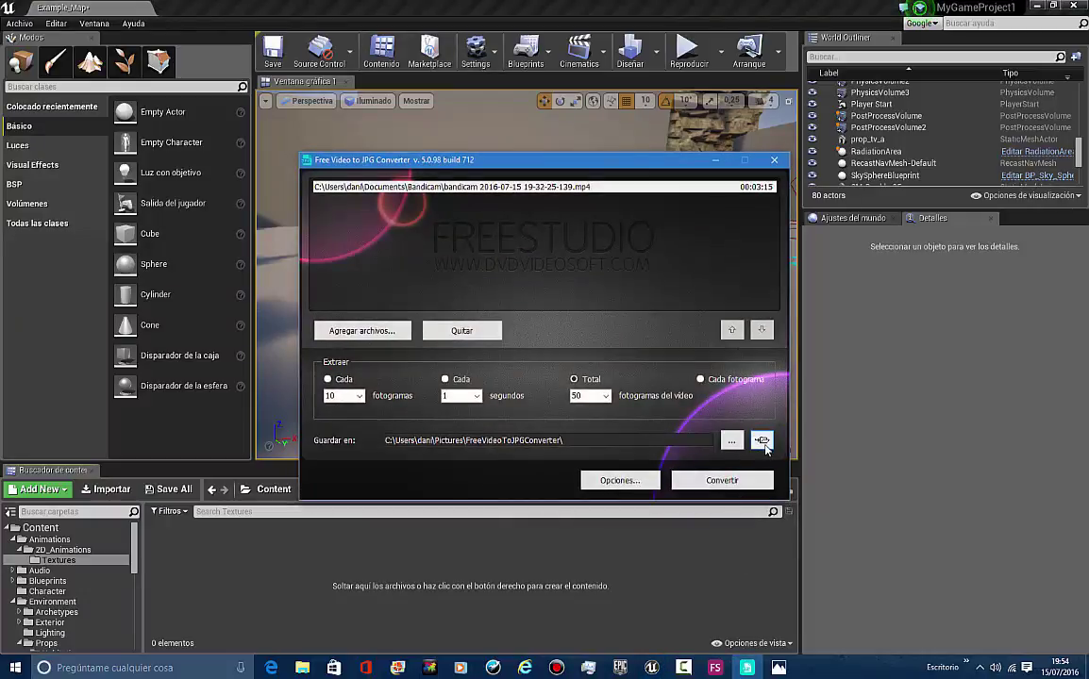
{"action": "left_click", "coordinate": [760, 441]}
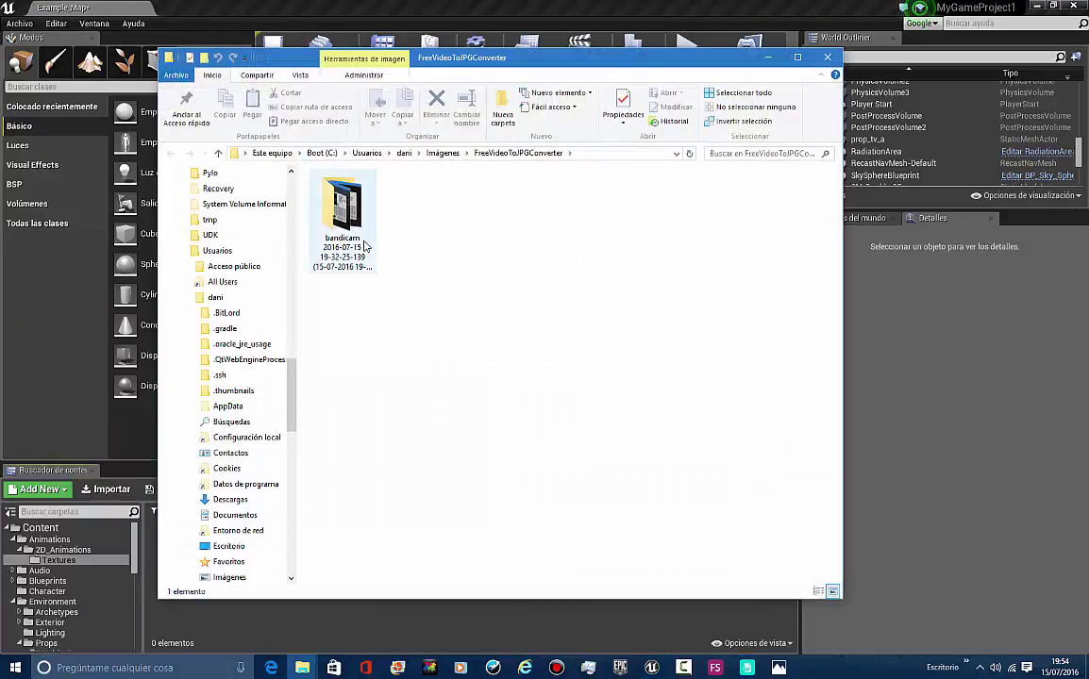
{"action": "double_click", "coordinate": [363, 239]}
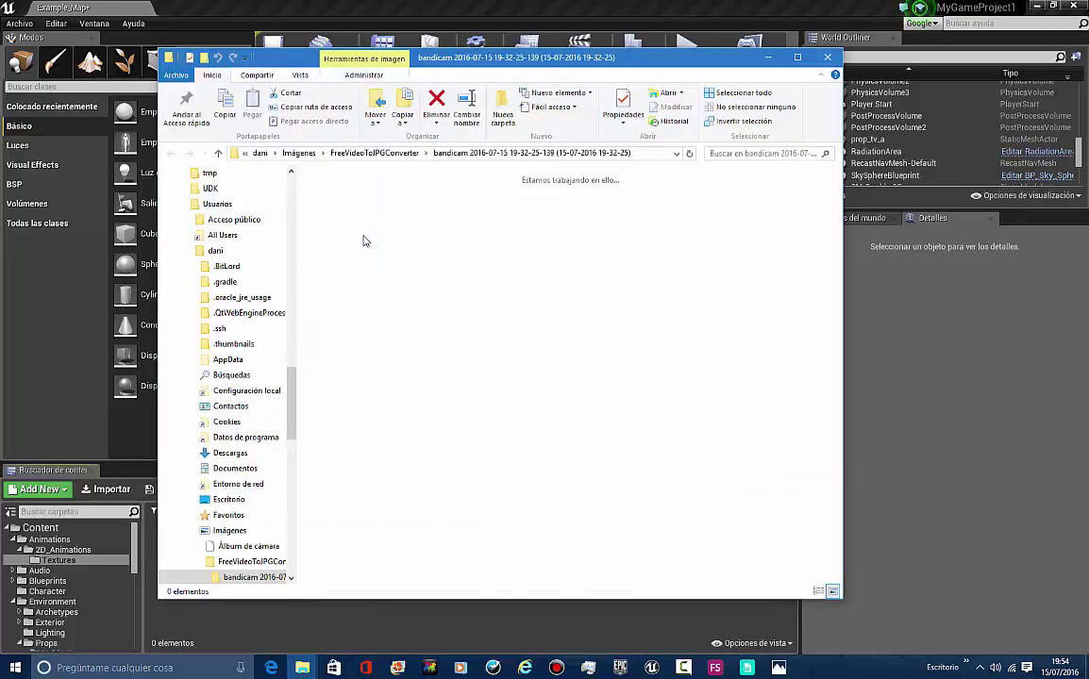
{"action": "mouse_move", "coordinate": [302, 669]}
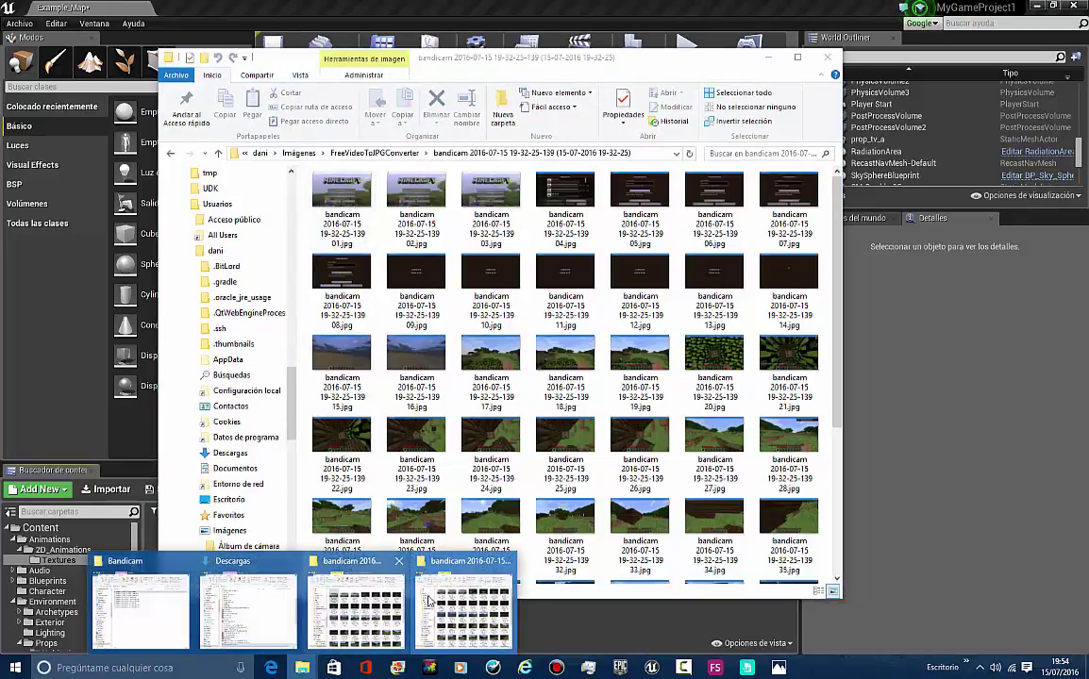
Import all the JPG frames, 01 to 50, from the bandicam folder into Unreal's Textures folder
{"action": "left_click", "coordinate": [344, 208]}
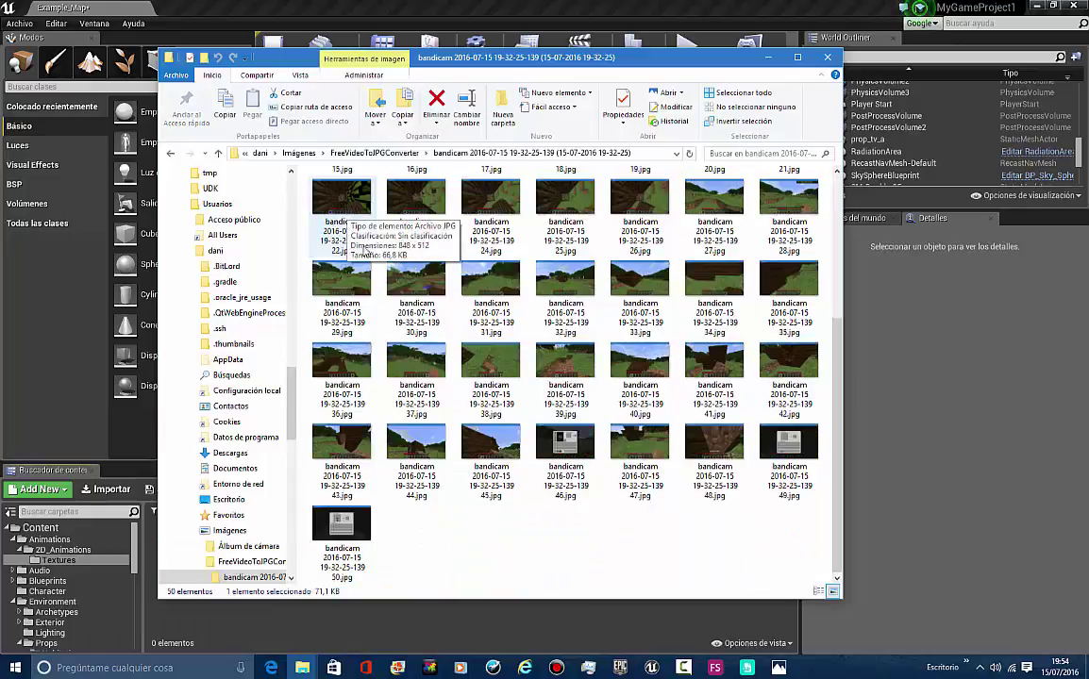
{"action": "left_click", "coordinate": [534, 530]}
{"action": "scroll", "coordinate": [534, 533], "scroll_direction": "down", "scroll_amount": 3}
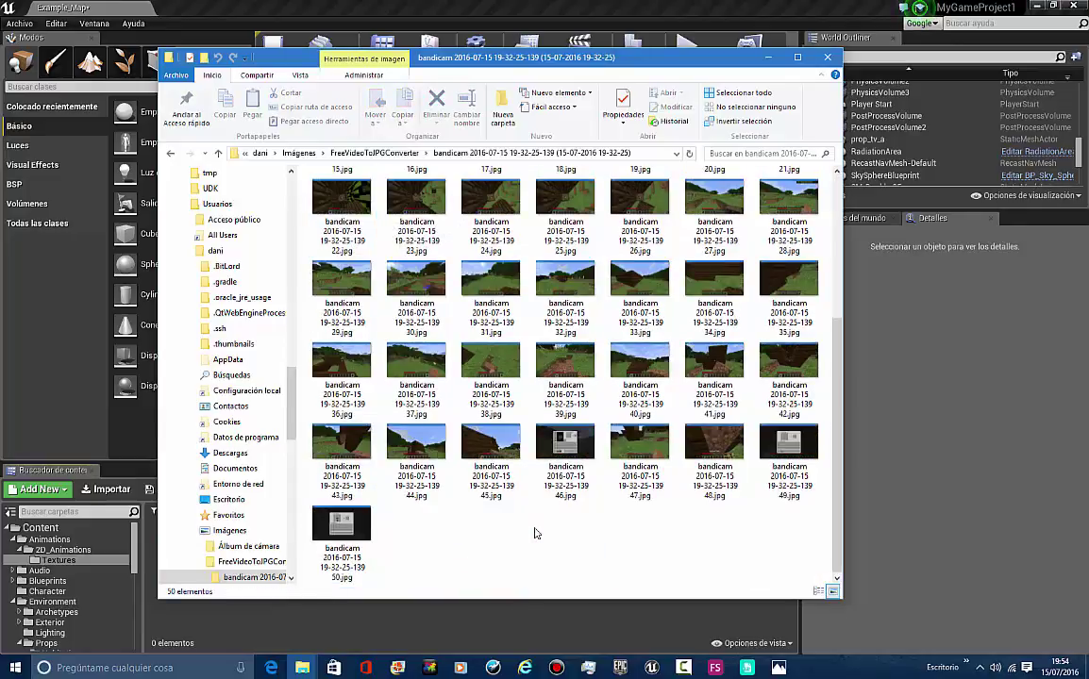
{"action": "scroll", "coordinate": [535, 533], "scroll_direction": "up", "scroll_amount": 3}
{"action": "scroll", "coordinate": [528, 510], "scroll_direction": "down", "scroll_amount": 3}
{"action": "scroll", "coordinate": [377, 329], "scroll_direction": "up", "scroll_amount": 3}
{"action": "left_click", "coordinate": [353, 234]}
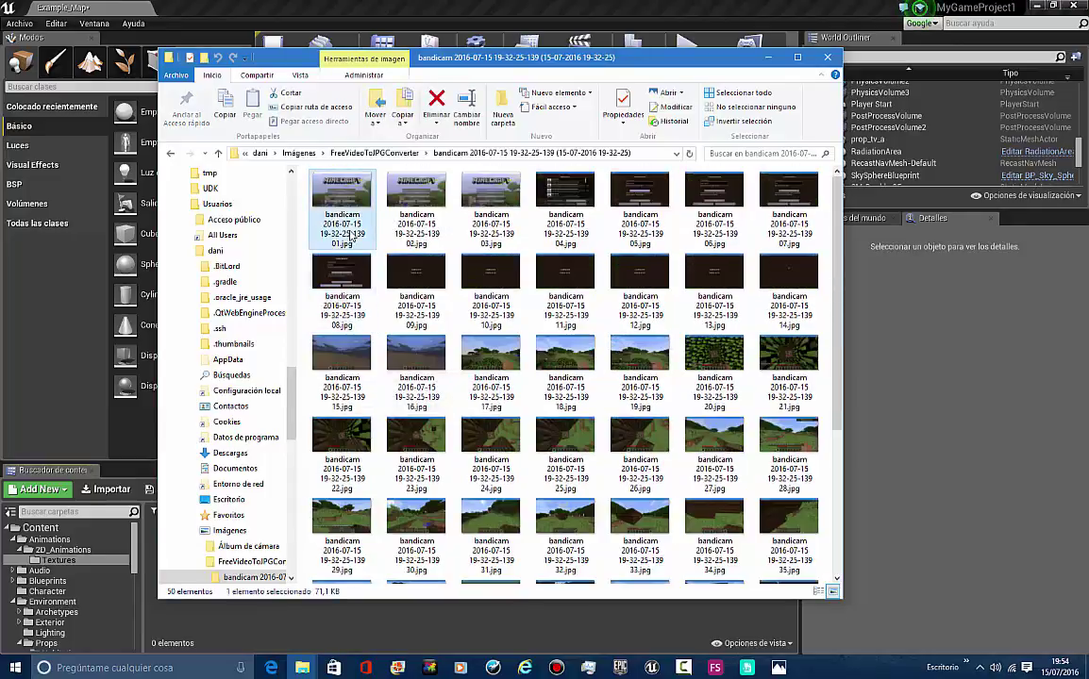
{"action": "scroll", "coordinate": [394, 454], "scroll_direction": "down", "scroll_amount": 3}
{"action": "key", "text": "ctrl+a"}
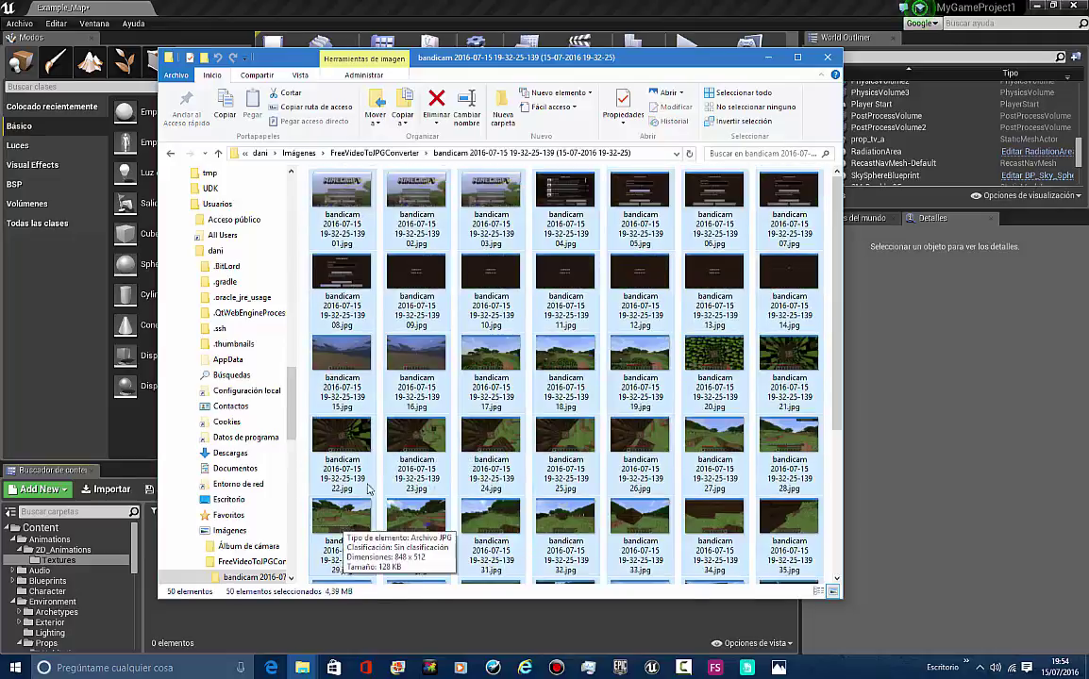
{"action": "left_click_drag", "start_coordinate": [496, 390], "coordinate": [390, 625]}
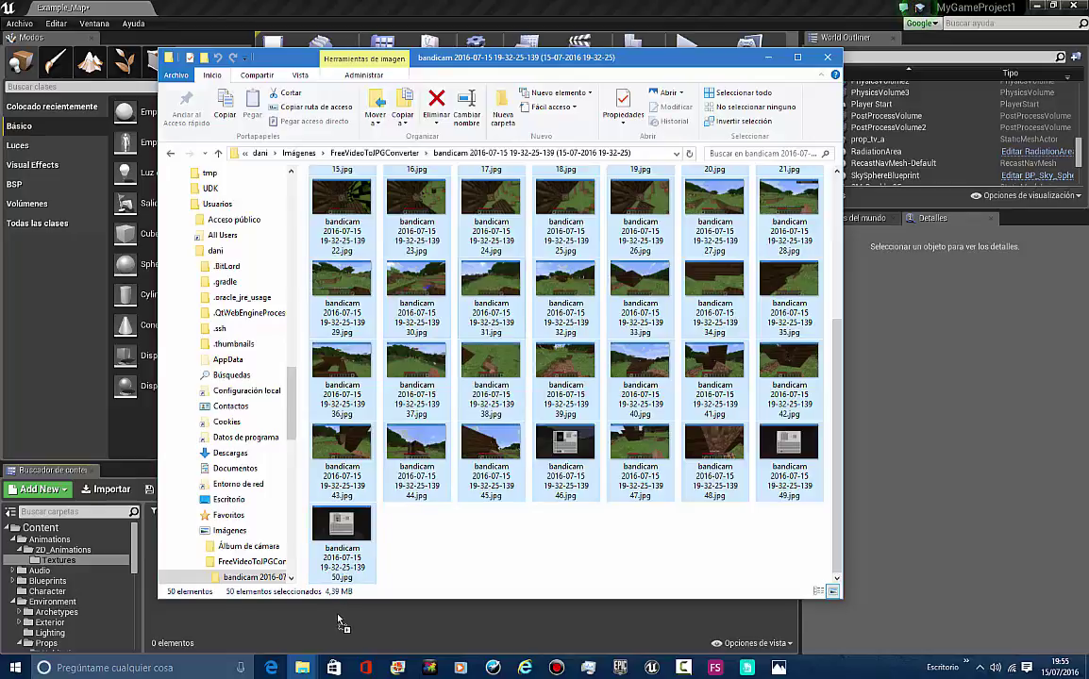
{"action": "left_click_drag", "start_coordinate": [340, 624], "coordinate": [338, 618]}
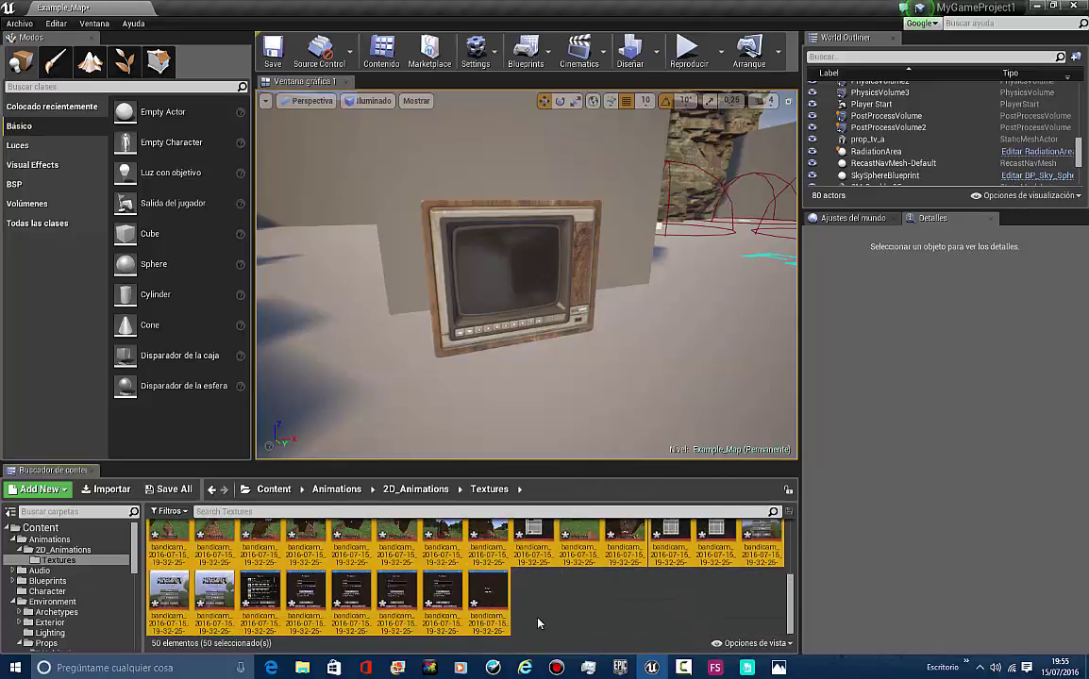
Look over the imported textures, check Free Video to JPG Converter and minimize it, and clear the texture selection
{"action": "scroll", "coordinate": [484, 557], "scroll_direction": "up", "scroll_amount": 4}
{"action": "scroll", "coordinate": [652, 552], "scroll_direction": "down", "scroll_amount": 5}
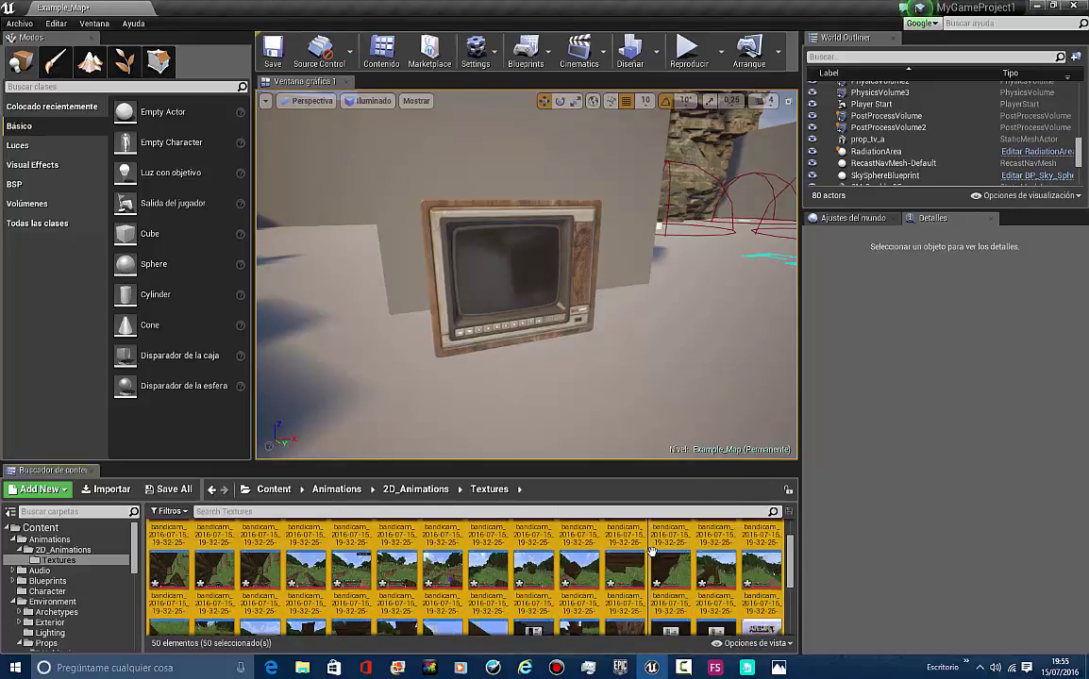
{"action": "left_click", "coordinate": [733, 672]}
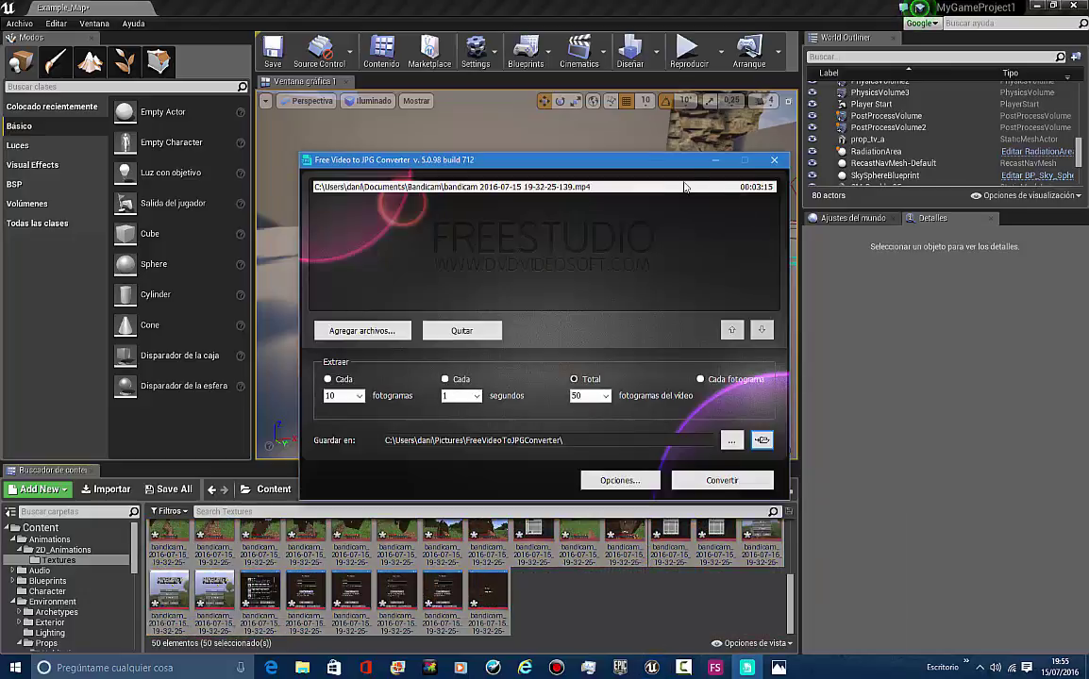
{"action": "left_click", "coordinate": [725, 159]}
{"action": "scroll", "coordinate": [648, 623], "scroll_direction": "up", "scroll_amount": 1}
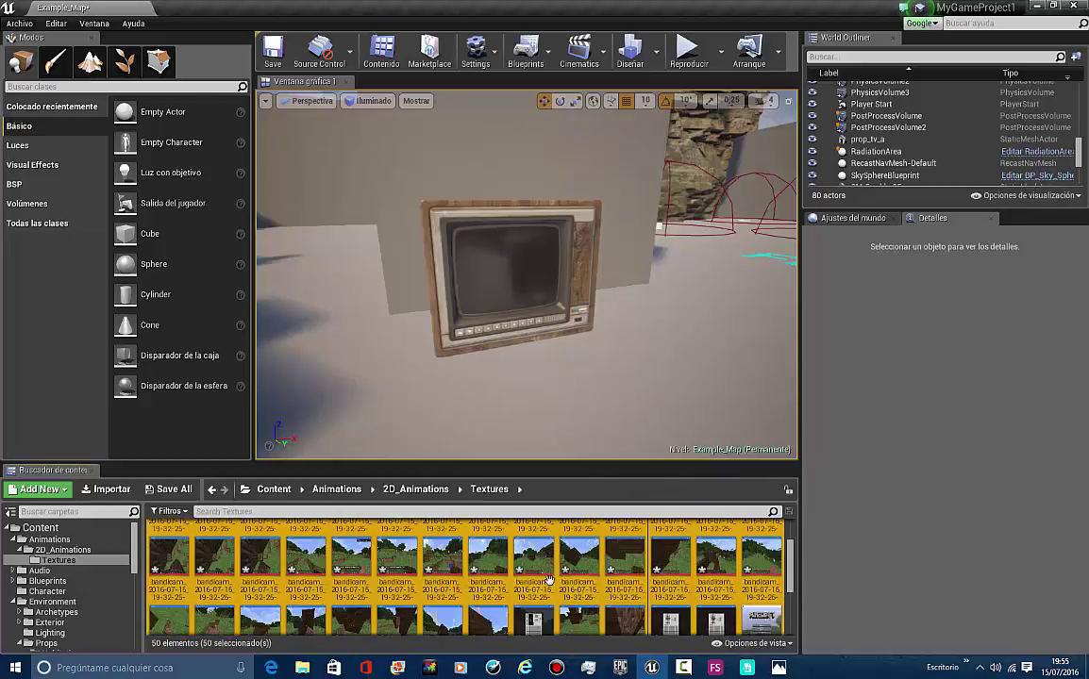
{"action": "scroll", "coordinate": [649, 624], "scroll_direction": "down", "scroll_amount": 1}
{"action": "left_click", "coordinate": [648, 624]}
Examine the imported Minecraft frames in the Textures folder, including the details of frame 45
{"action": "scroll", "coordinate": [623, 590], "scroll_direction": "up", "scroll_amount": 1}
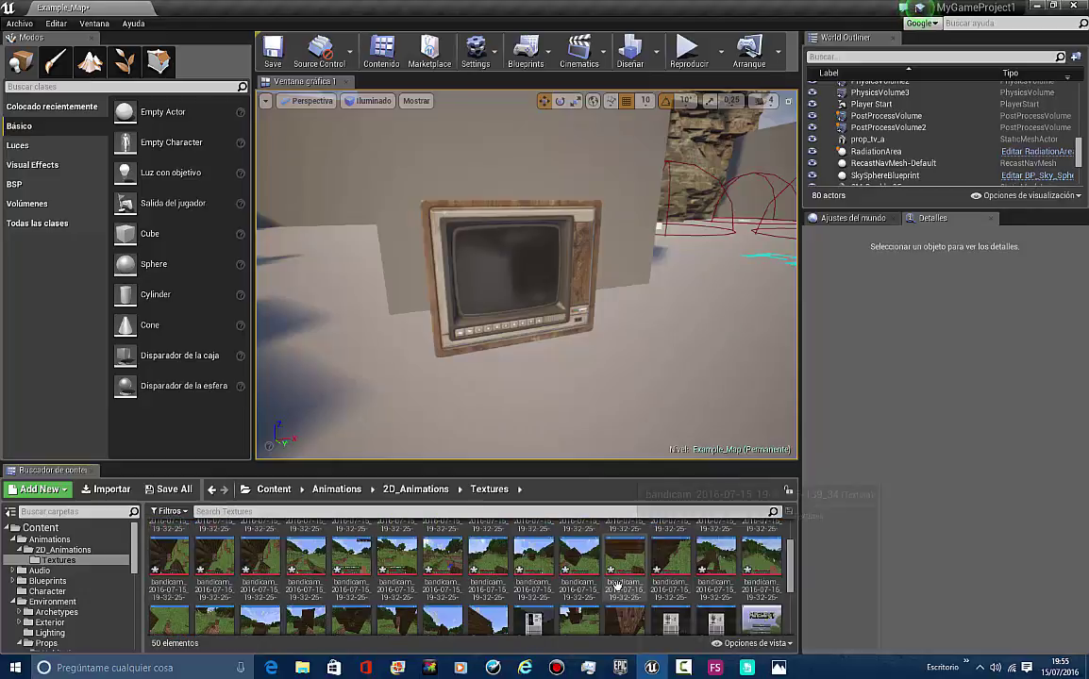
{"action": "scroll", "coordinate": [616, 585], "scroll_direction": "up", "scroll_amount": 4}
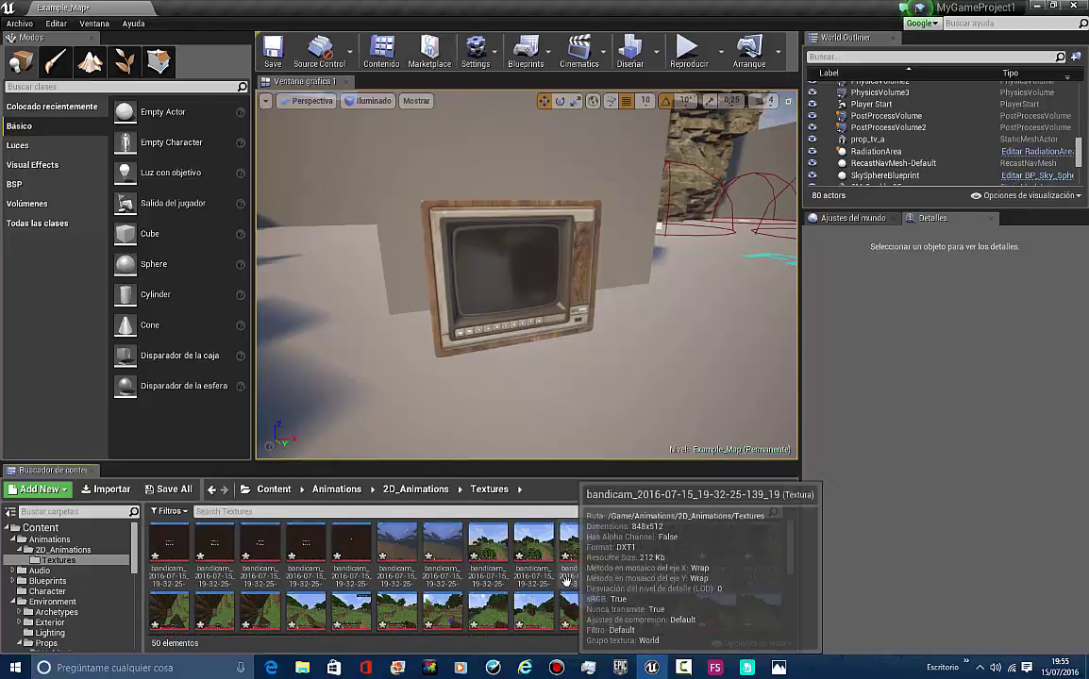
{"action": "scroll", "coordinate": [732, 570], "scroll_direction": "down", "scroll_amount": 4}
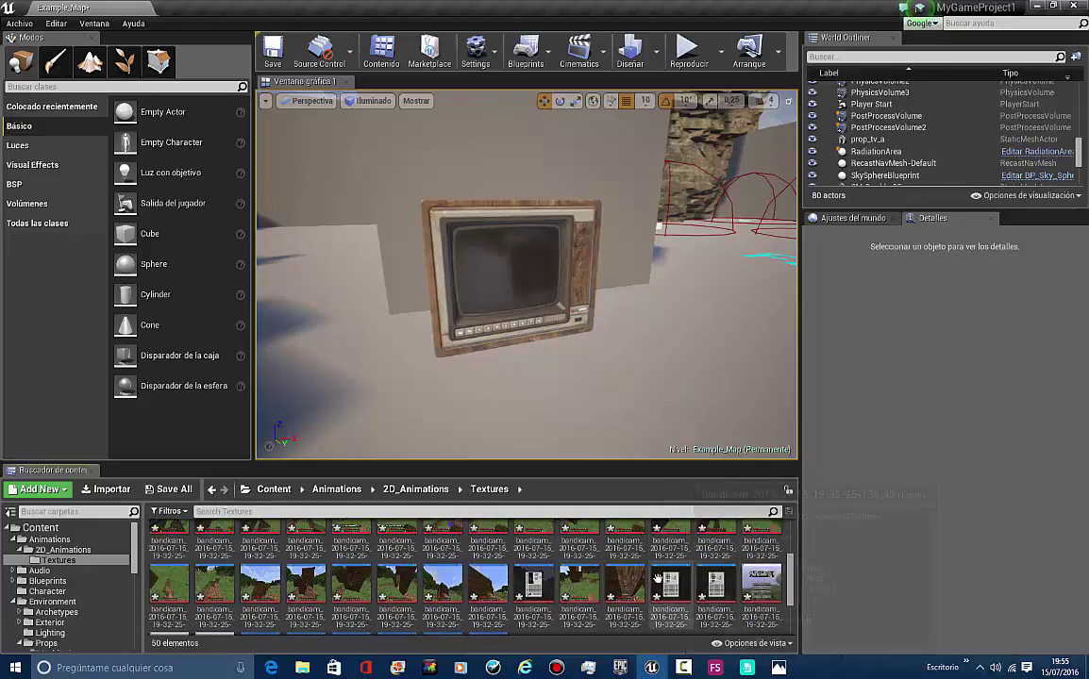
{"action": "mouse_move", "coordinate": [598, 566]}
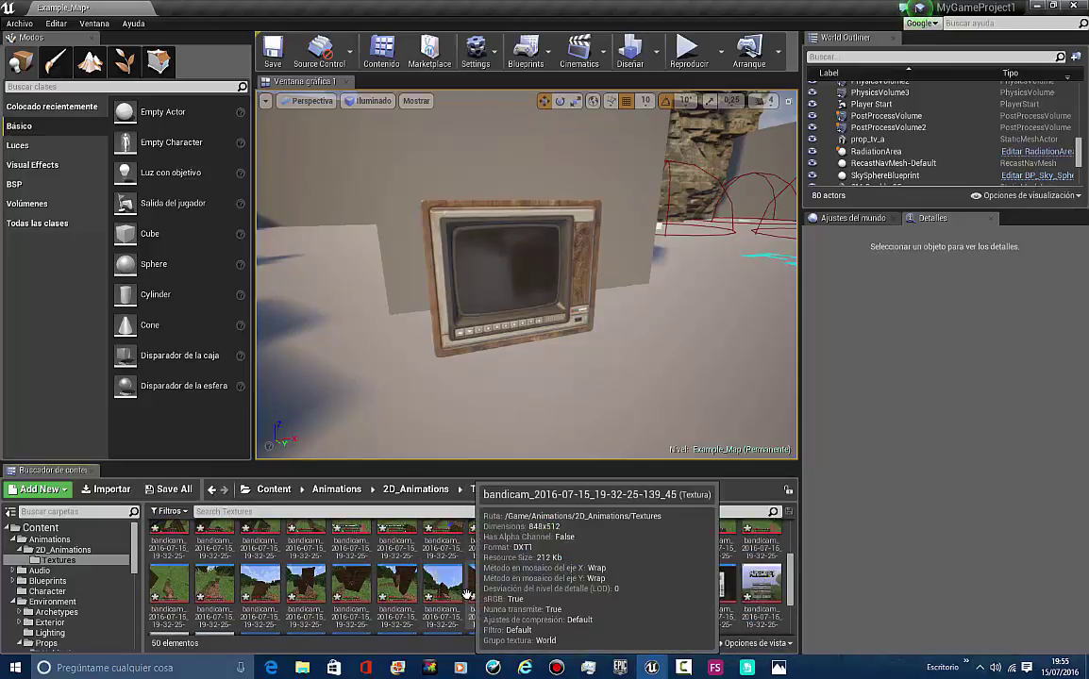
{"action": "mouse_move", "coordinate": [475, 591]}
{"action": "scroll", "coordinate": [459, 589], "scroll_direction": "down", "scroll_amount": 3}
{"action": "scroll", "coordinate": [440, 571], "scroll_direction": "up", "scroll_amount": 5}
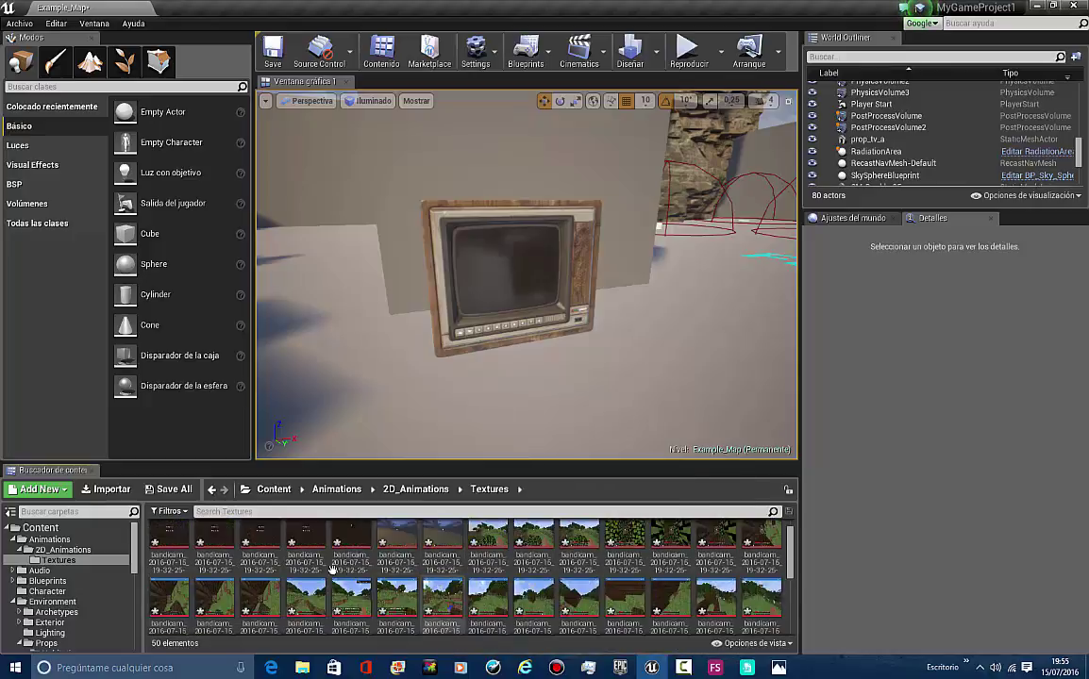
Create a new folder called Sprites inside the Textures folder
{"action": "scroll", "coordinate": [425, 568], "scroll_direction": "down", "scroll_amount": 3}
{"action": "scroll", "coordinate": [472, 577], "scroll_direction": "down", "scroll_amount": 3}
{"action": "right_click", "coordinate": [552, 588]}
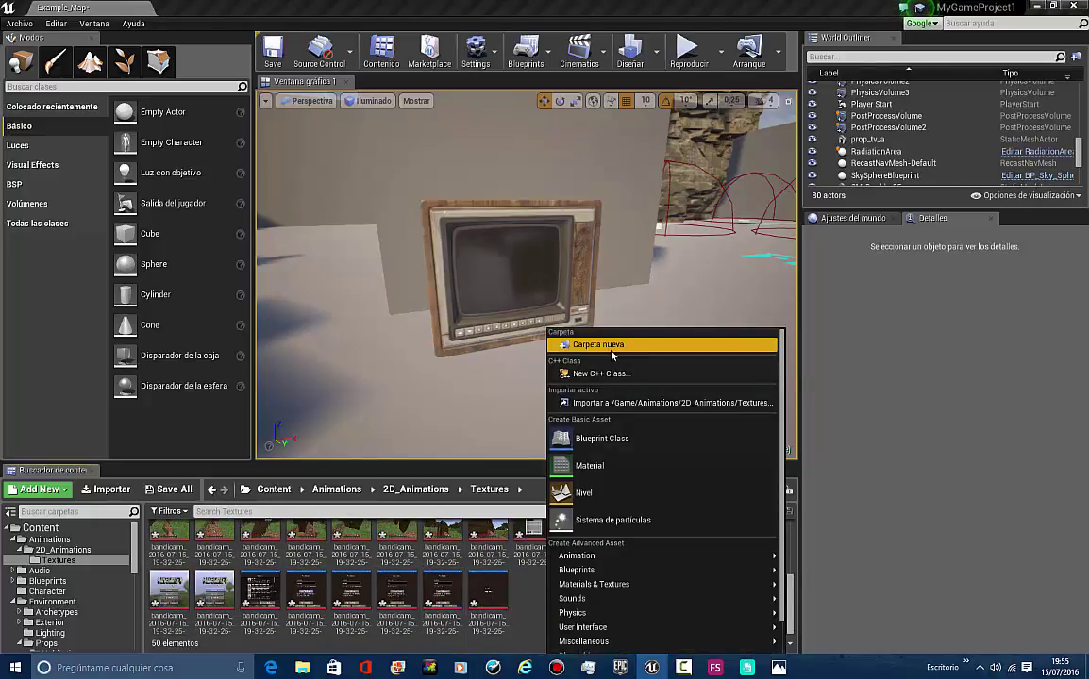
{"action": "left_click", "coordinate": [611, 351]}
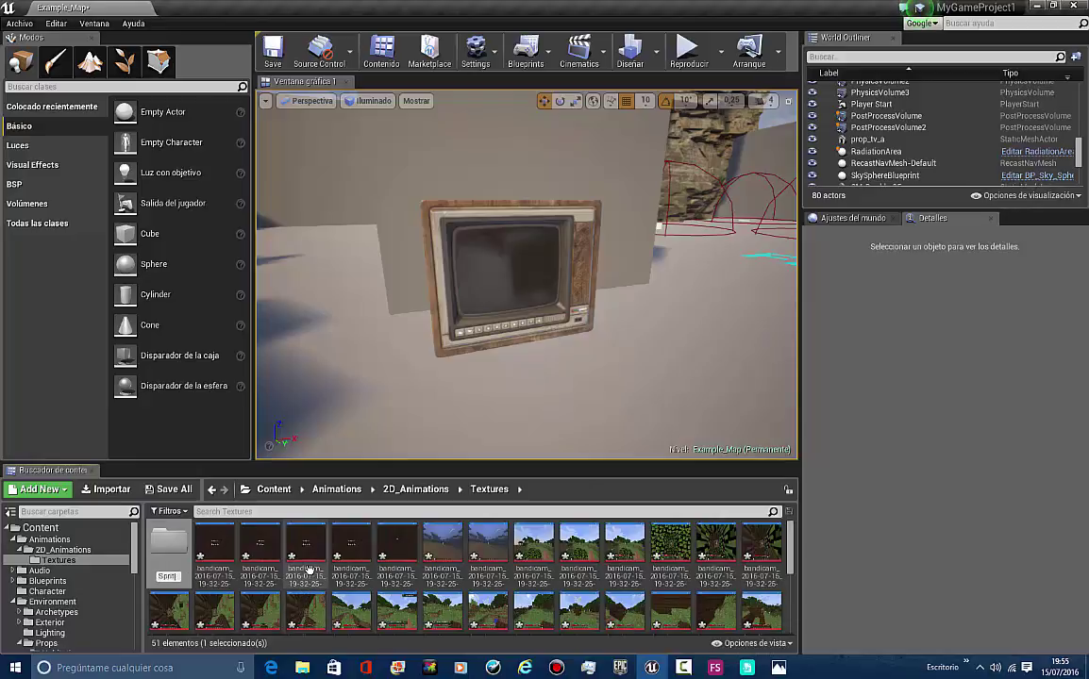
{"action": "type", "text": "Sprite"}
{"action": "key", "text": "Return"}
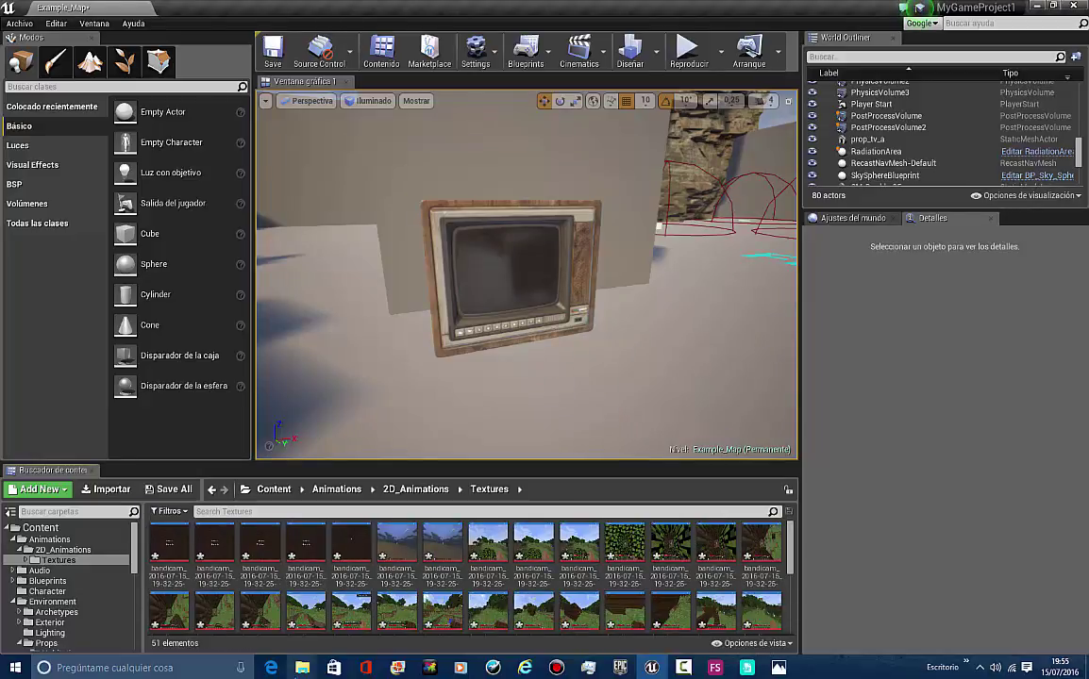
Create sprites from all 50 bandicam textures in the Textures folder
{"action": "scroll", "coordinate": [398, 564], "scroll_direction": "down", "scroll_amount": 5}
{"action": "scroll", "coordinate": [391, 564], "scroll_direction": "up", "scroll_amount": 5}
{"action": "left_click", "coordinate": [188, 552]}
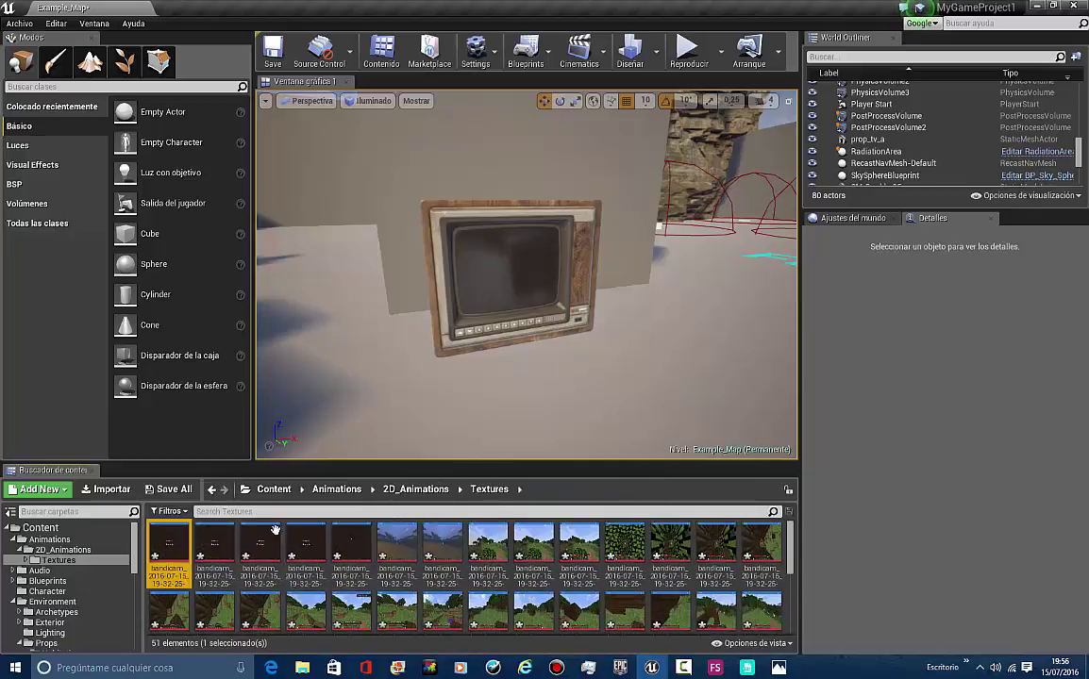
{"action": "scroll", "coordinate": [275, 547], "scroll_direction": "down", "scroll_amount": 3}
{"action": "left_click", "coordinate": [493, 594], "text": "shift"}
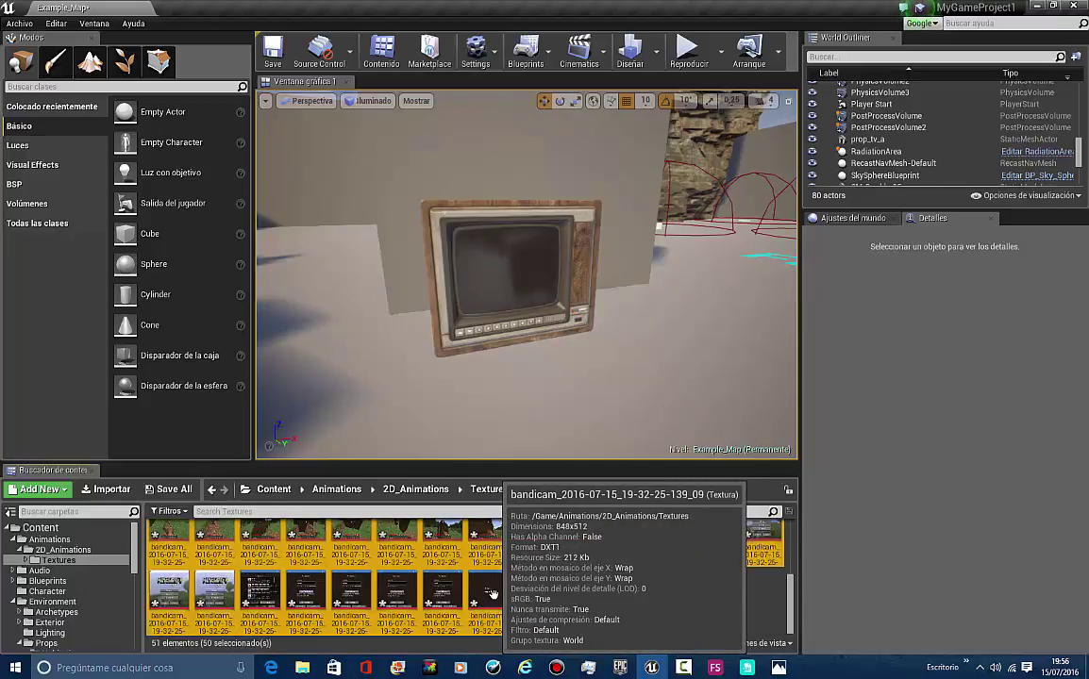
{"action": "right_click", "coordinate": [493, 594]}
{"action": "mouse_move", "coordinate": [566, 369]}
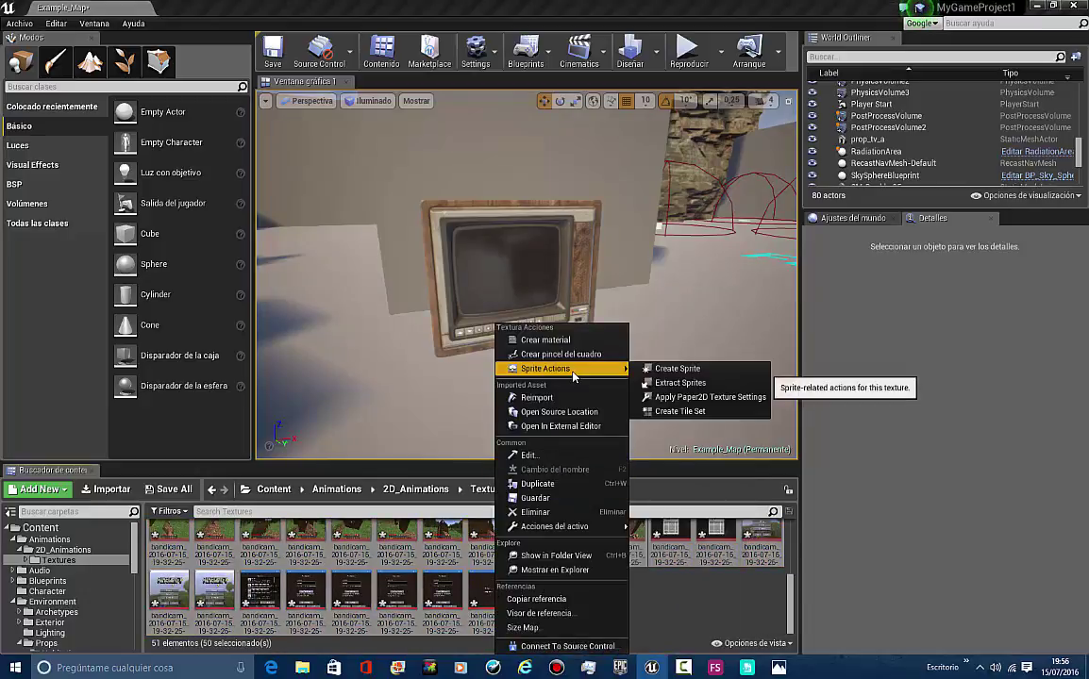
{"action": "left_click", "coordinate": [717, 372]}
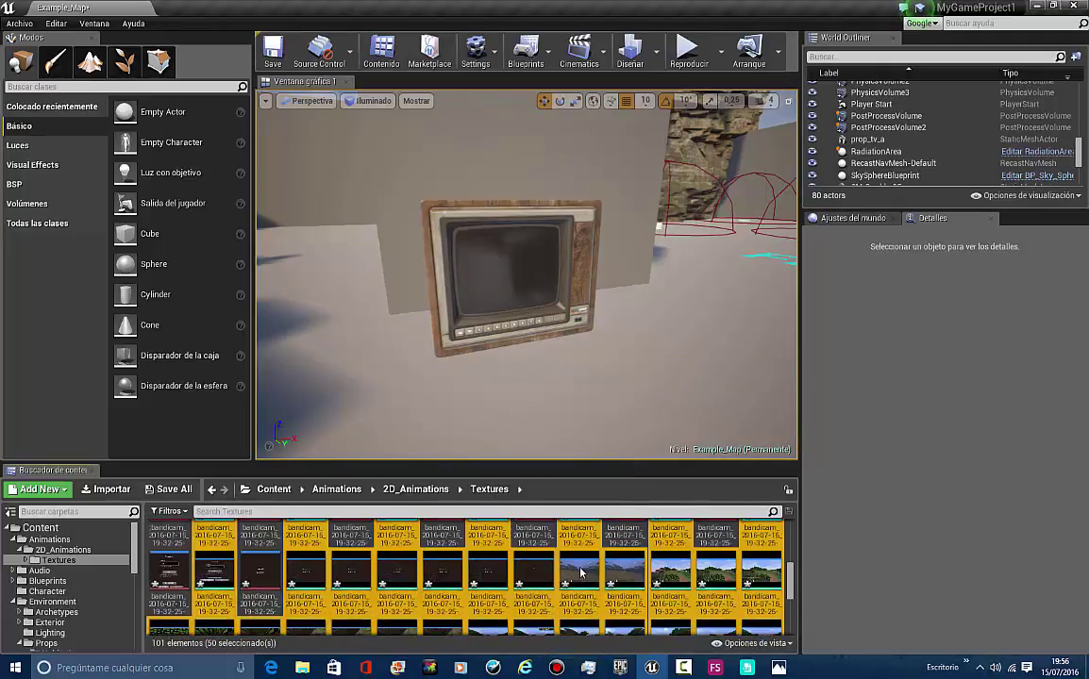
Move the newly created sprites from the Textures folder into the Sprites folder and check the remaining textures
{"action": "scroll", "coordinate": [353, 561], "scroll_direction": "down", "scroll_amount": 3}
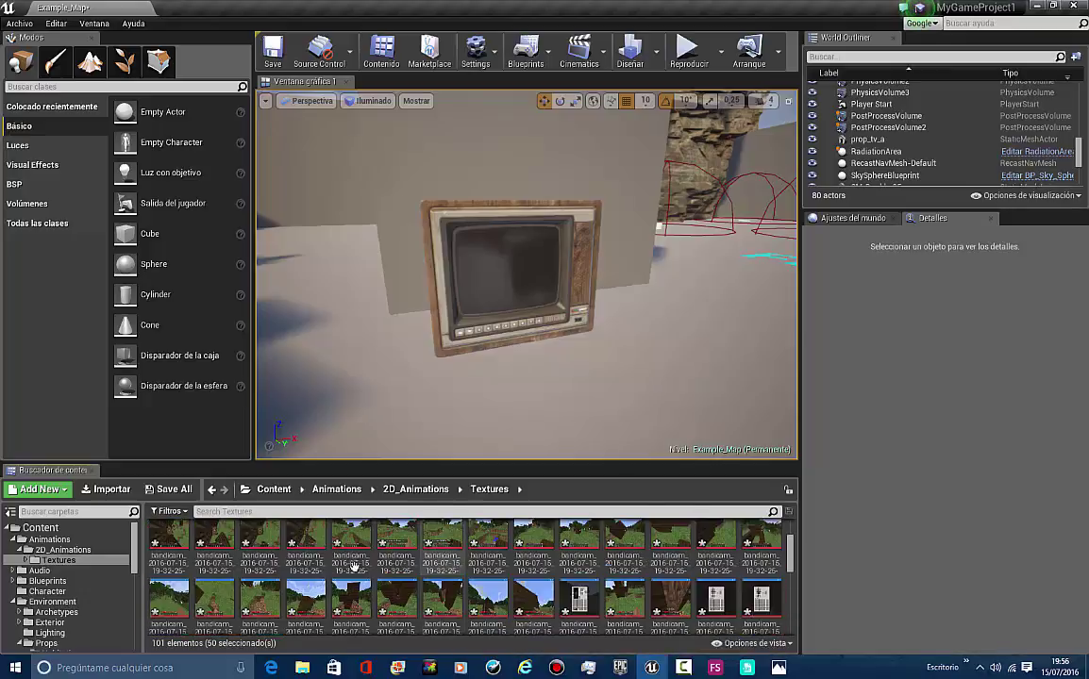
{"action": "scroll", "coordinate": [353, 558], "scroll_direction": "down", "scroll_amount": 2}
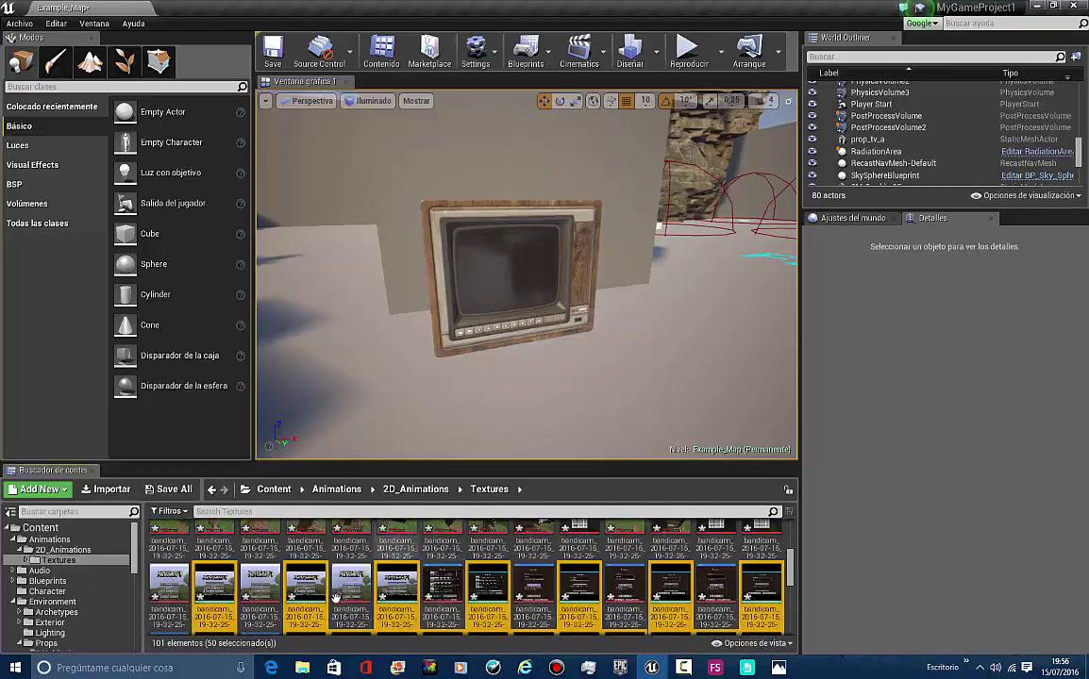
{"action": "left_click_drag", "start_coordinate": [214, 583], "coordinate": [159, 550]}
{"action": "left_click", "coordinate": [179, 581]}
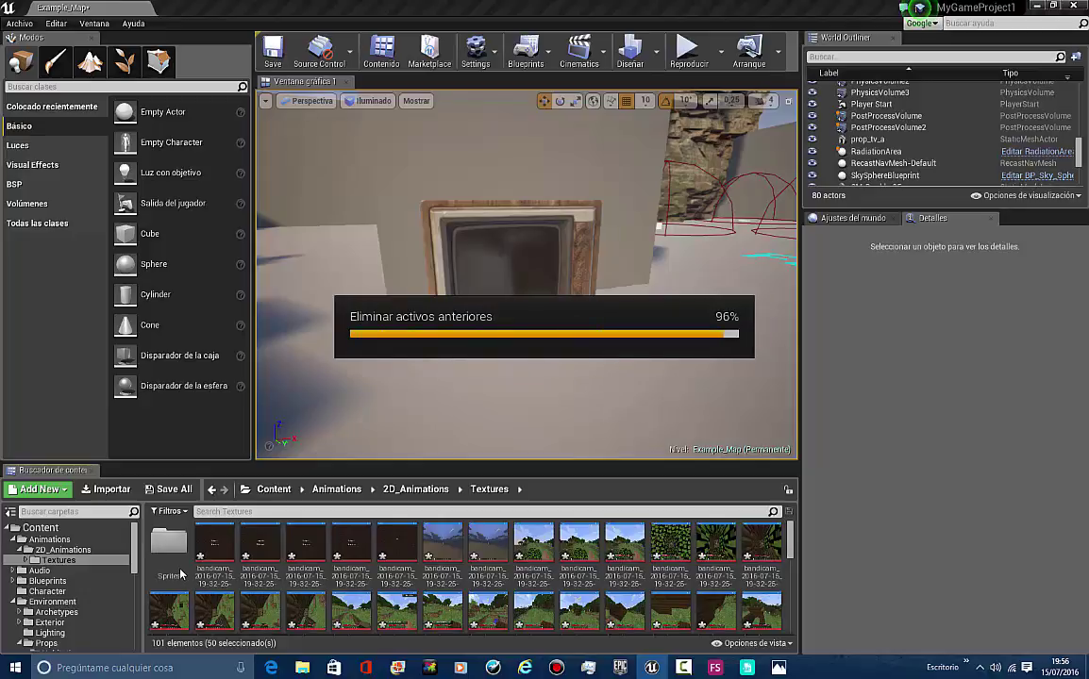
{"action": "scroll", "coordinate": [182, 574], "scroll_direction": "down", "scroll_amount": 5}
{"action": "scroll", "coordinate": [607, 603], "scroll_direction": "up", "scroll_amount": 3}
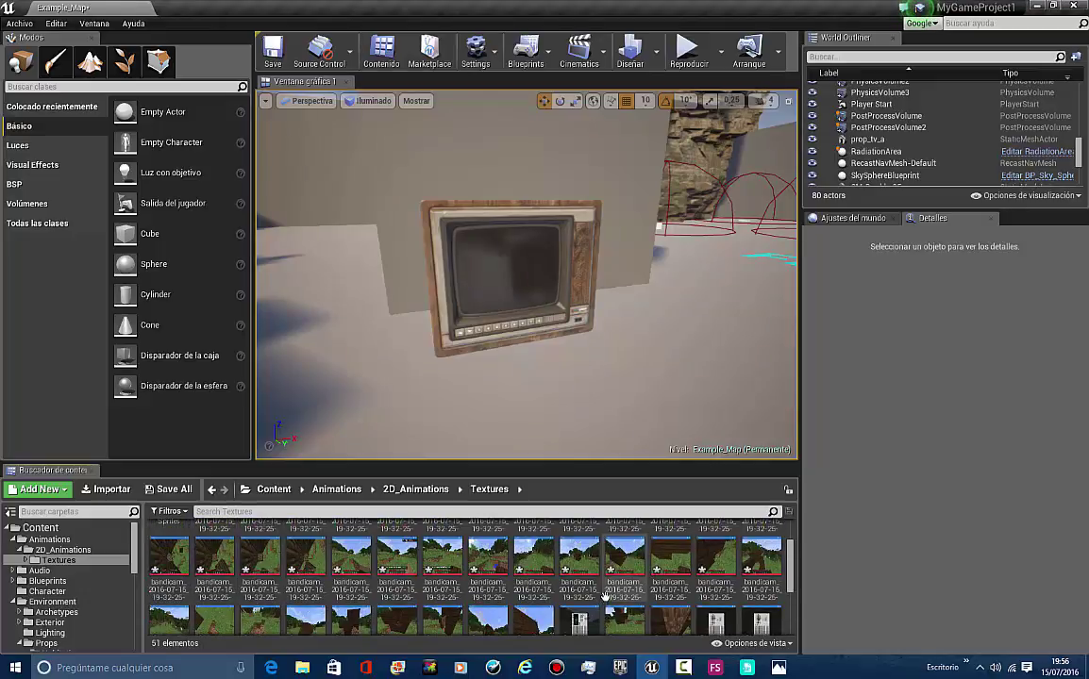
{"action": "scroll", "coordinate": [604, 596], "scroll_direction": "down", "scroll_amount": 3}
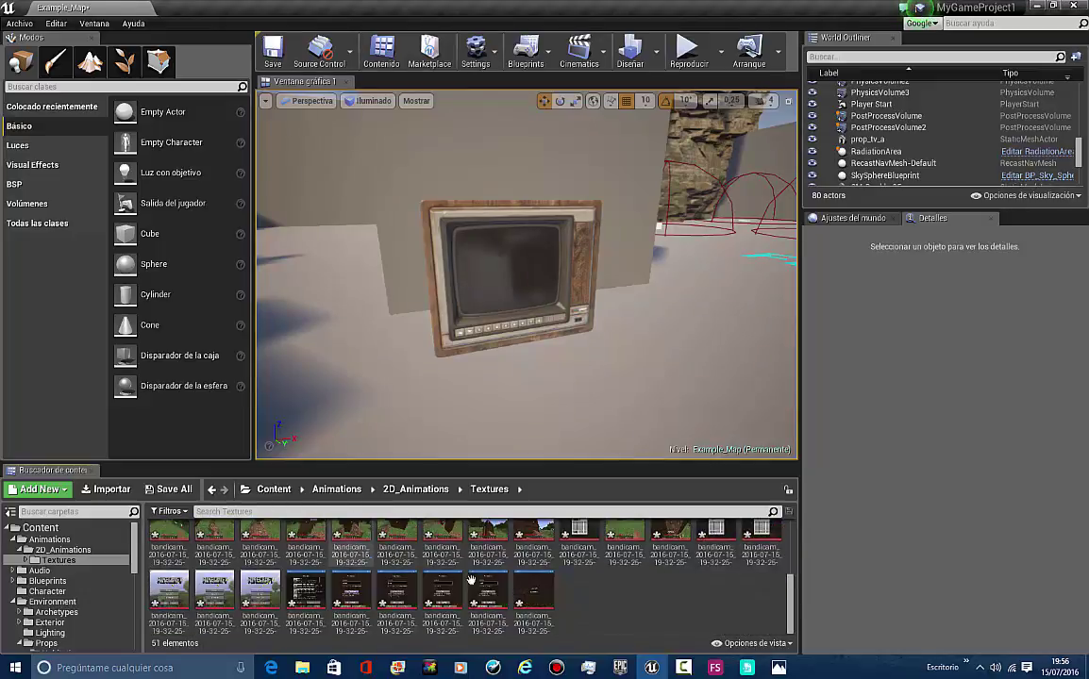
{"action": "scroll", "coordinate": [253, 555], "scroll_direction": "up", "scroll_amount": 5}
Open the Sprites folder, preview the first two sprites in the sprite editor, and look over the rest
{"action": "double_click", "coordinate": [165, 551]}
{"action": "scroll", "coordinate": [463, 564], "scroll_direction": "down", "scroll_amount": 1}
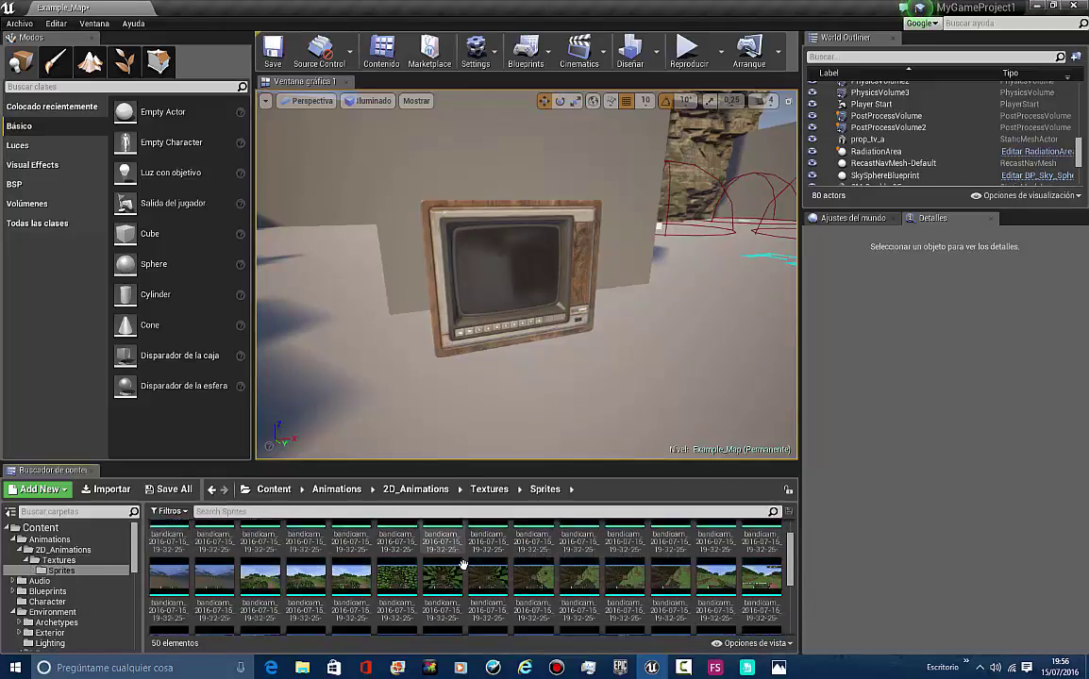
{"action": "scroll", "coordinate": [519, 566], "scroll_direction": "up", "scroll_amount": 1}
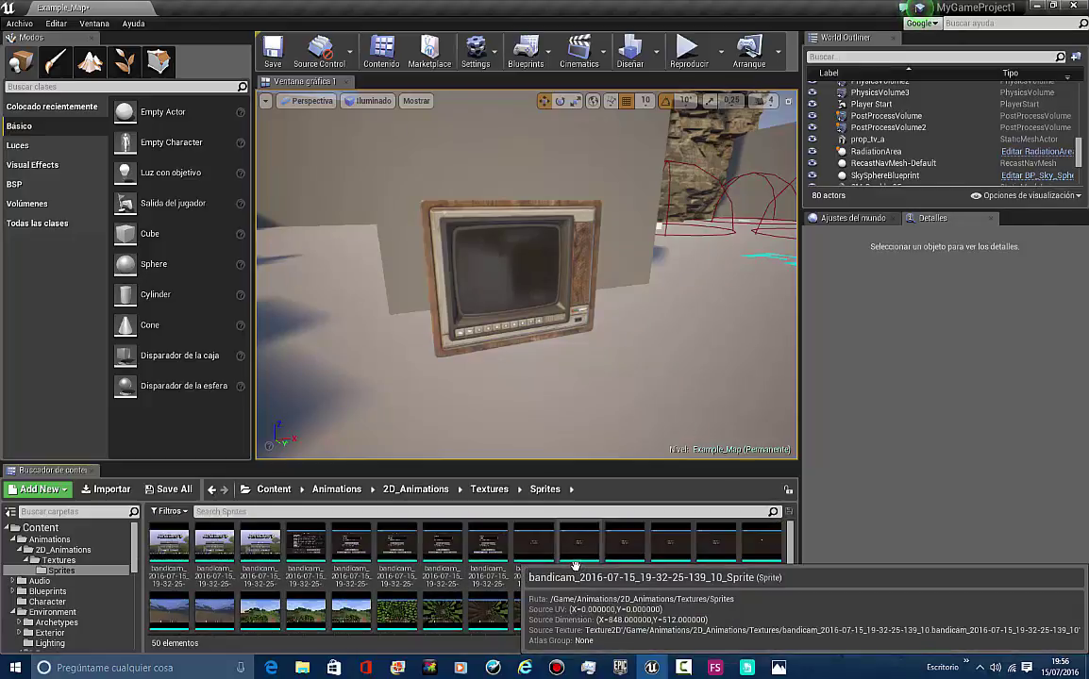
{"action": "double_click", "coordinate": [168, 536]}
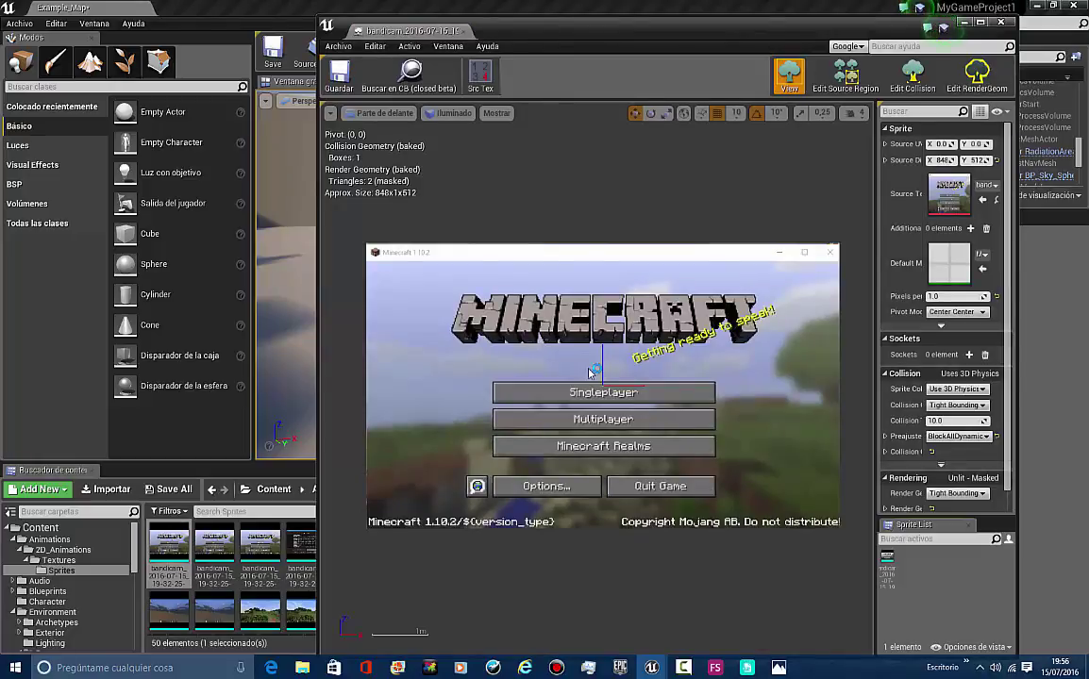
{"action": "left_click", "coordinate": [462, 33]}
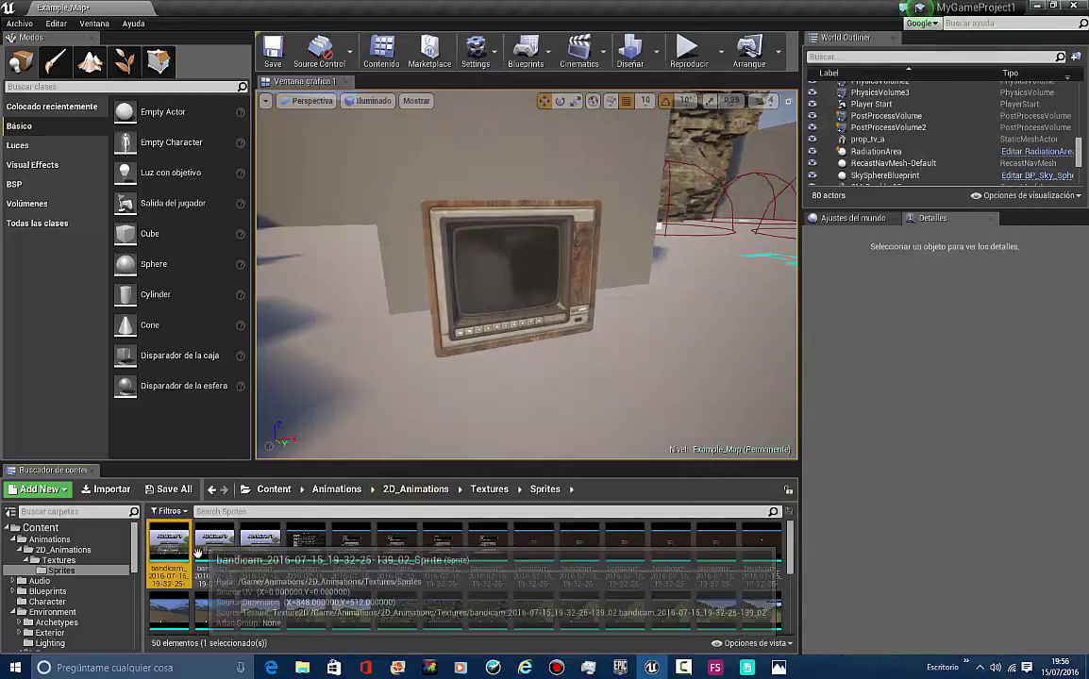
{"action": "double_click", "coordinate": [206, 553]}
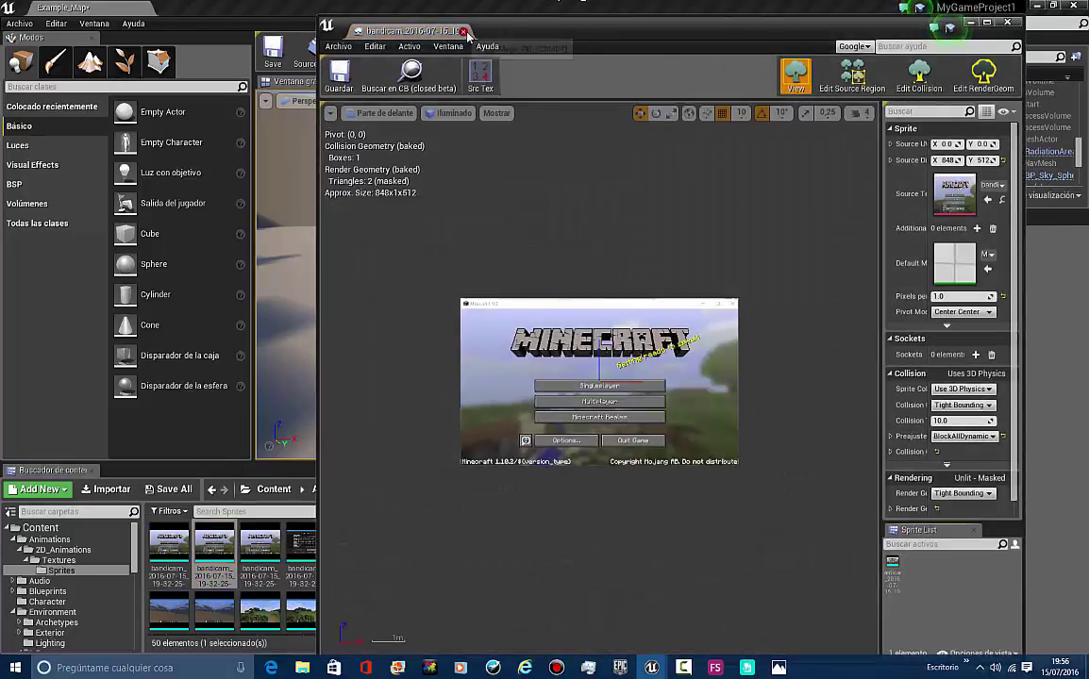
{"action": "left_click", "coordinate": [462, 31]}
{"action": "scroll", "coordinate": [487, 592], "scroll_direction": "down", "scroll_amount": 3}
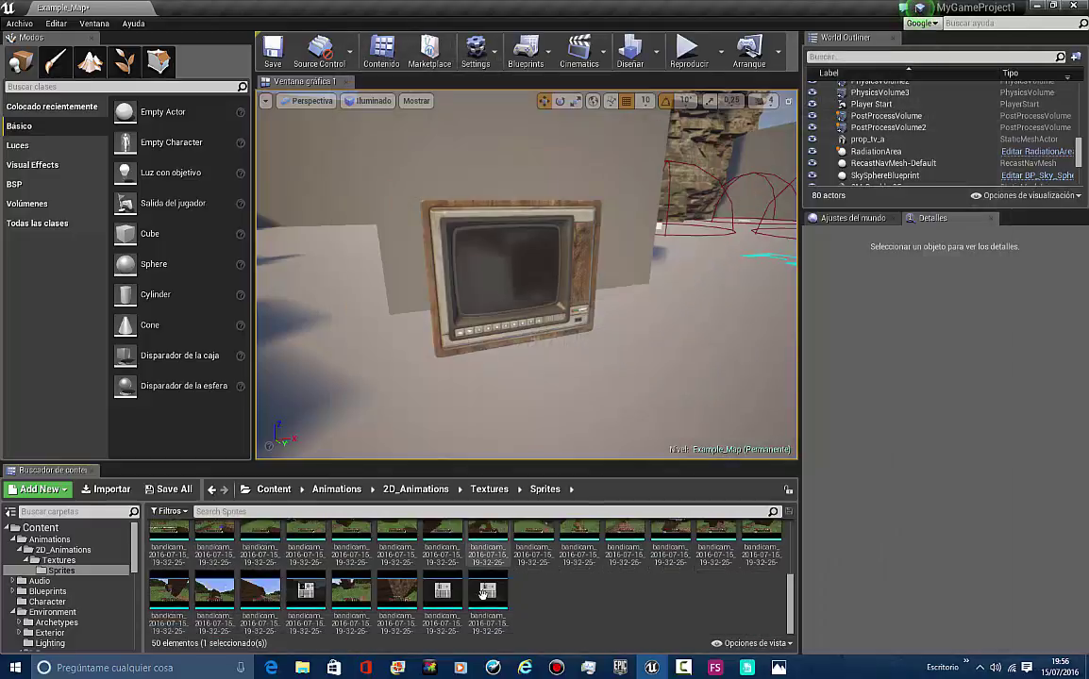
{"action": "scroll", "coordinate": [563, 595], "scroll_direction": "up", "scroll_amount": 2}
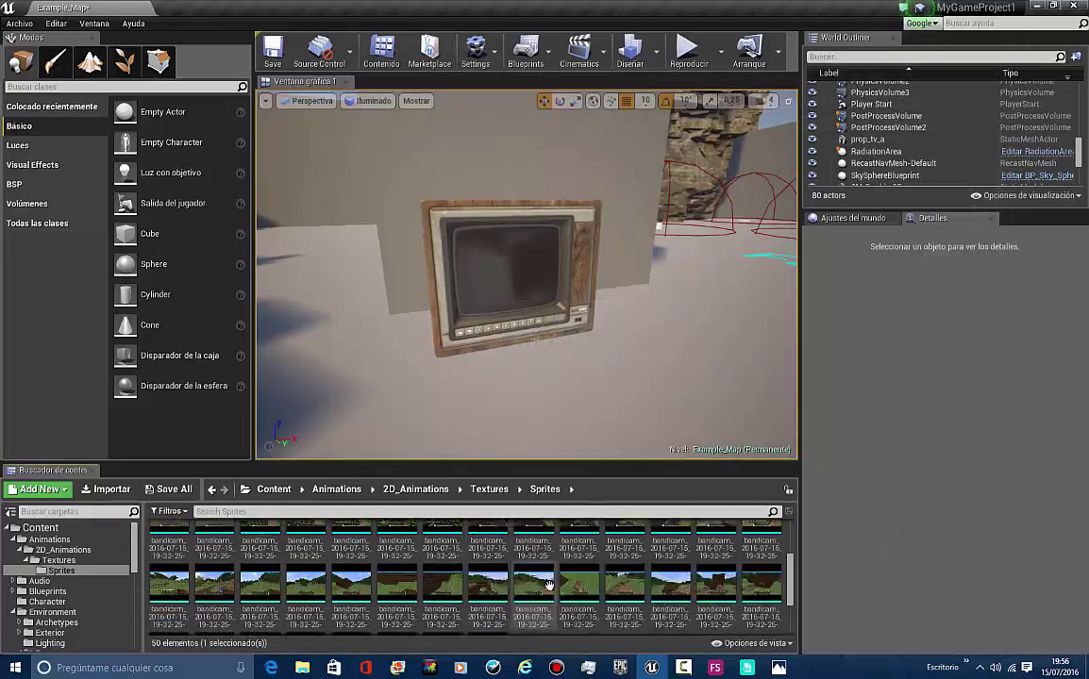
{"action": "scroll", "coordinate": [563, 595], "scroll_direction": "down", "scroll_amount": 2}
{"action": "right_click", "coordinate": [560, 594]}
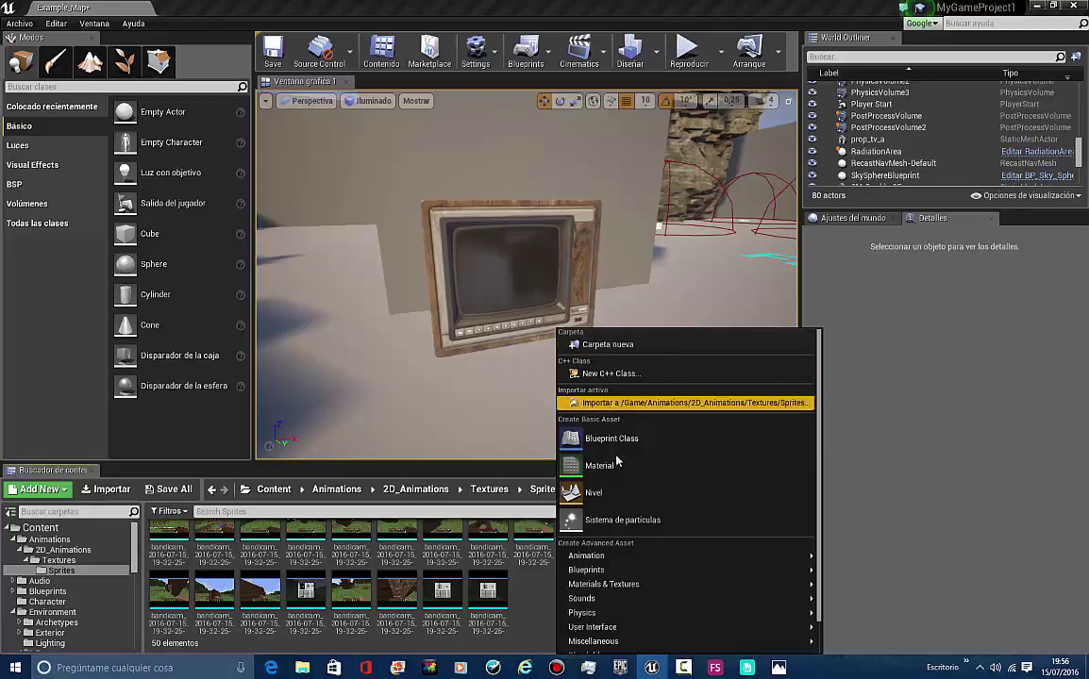
{"action": "left_click", "coordinate": [510, 590]}
{"action": "scroll", "coordinate": [377, 566], "scroll_direction": "up", "scroll_amount": 3}
{"action": "left_click", "coordinate": [177, 564]}
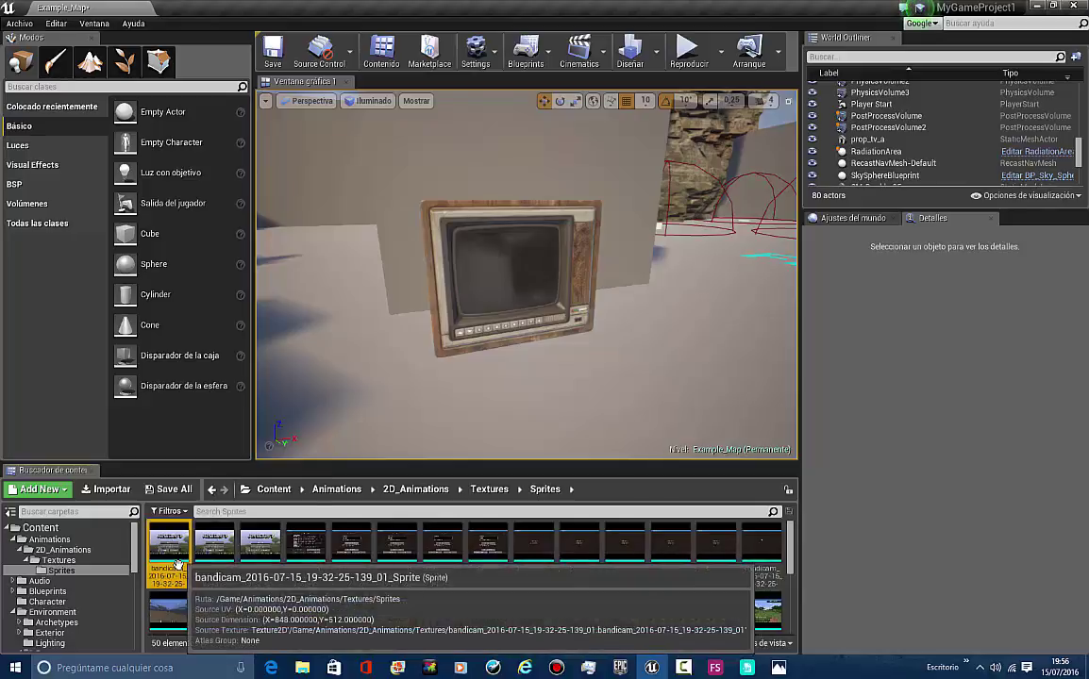
{"action": "right_click", "coordinate": [179, 565]}
{"action": "left_click", "coordinate": [490, 550]}
Create one flipbook from all 50 sprites in the Sprites folder
{"action": "left_click", "coordinate": [178, 558]}
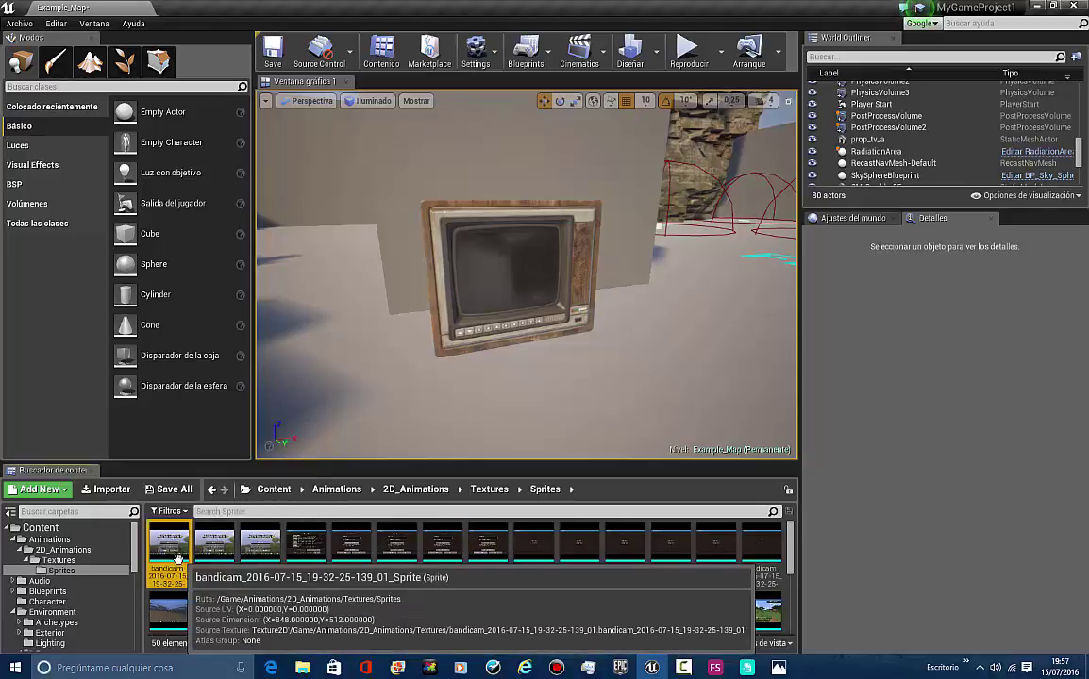
{"action": "scroll", "coordinate": [466, 639], "scroll_direction": "down", "scroll_amount": 5}
{"action": "left_click", "coordinate": [489, 601], "text": "shift"}
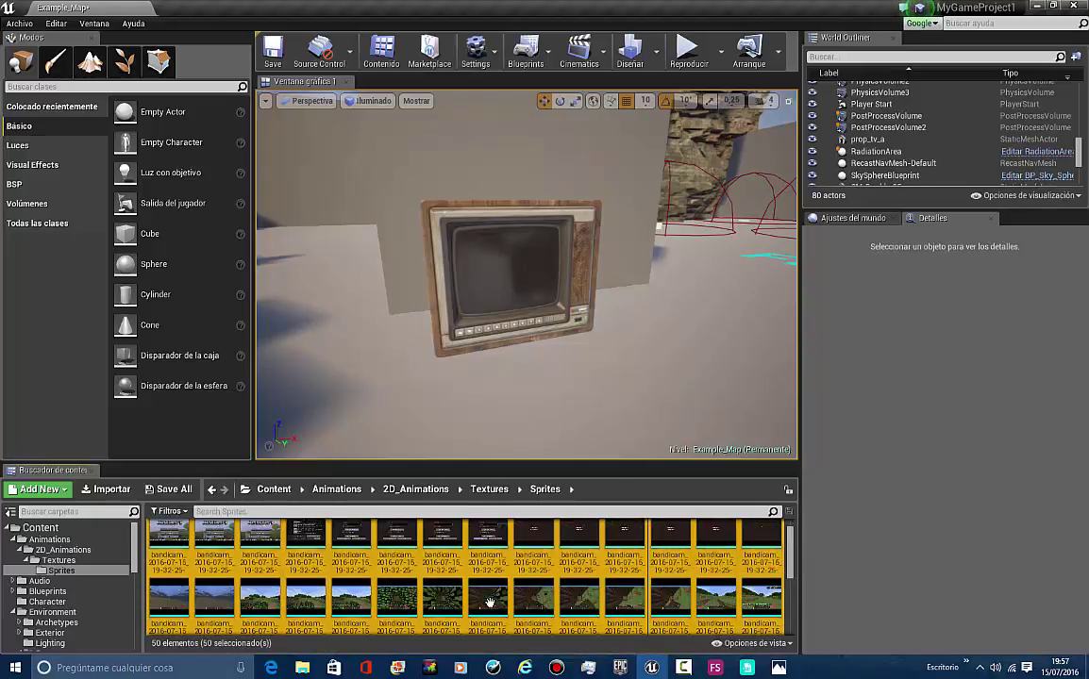
{"action": "right_click", "coordinate": [484, 590]}
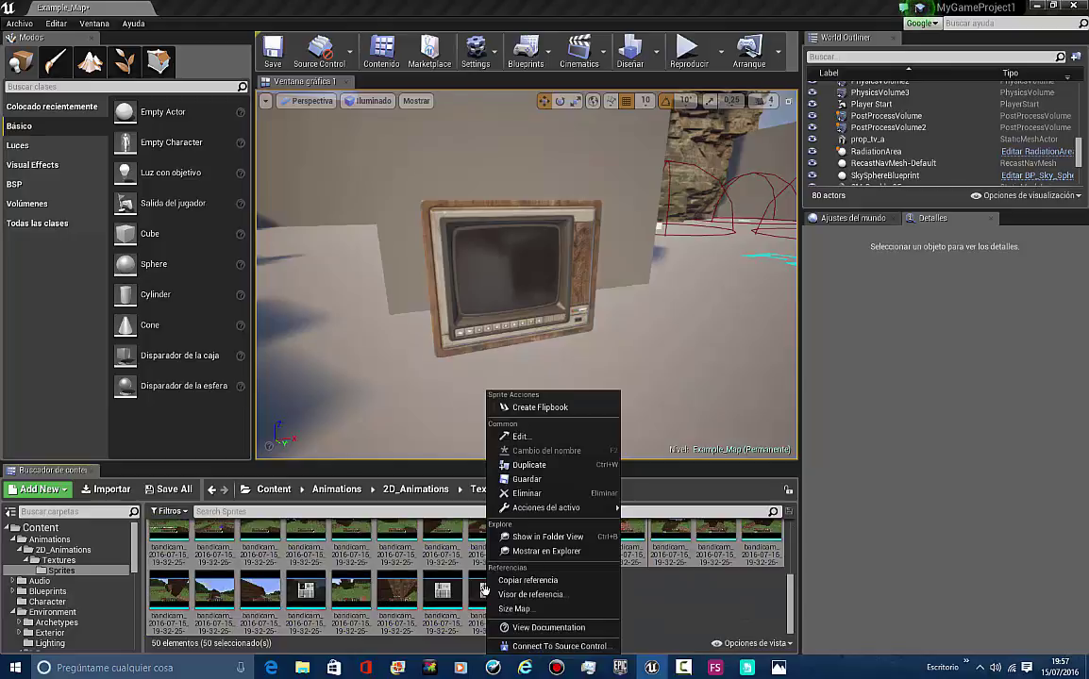
{"action": "left_click", "coordinate": [562, 408]}
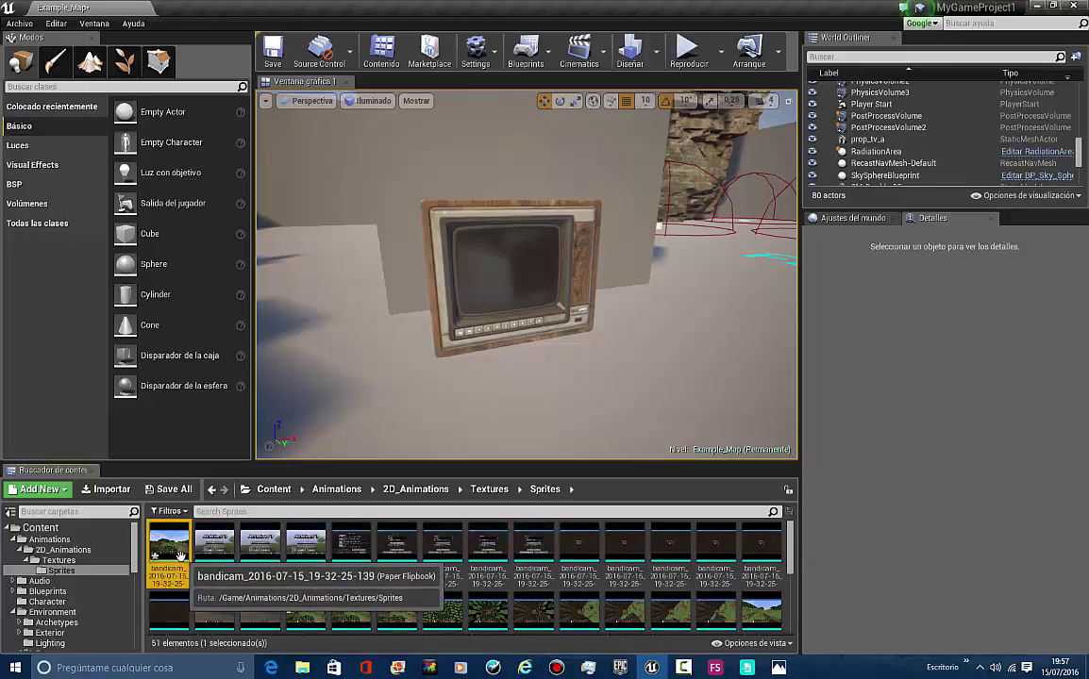
Open the new flipbook, try a rate of about 38.8 frames per second, and reset the rate to its default
{"action": "double_click", "coordinate": [169, 552]}
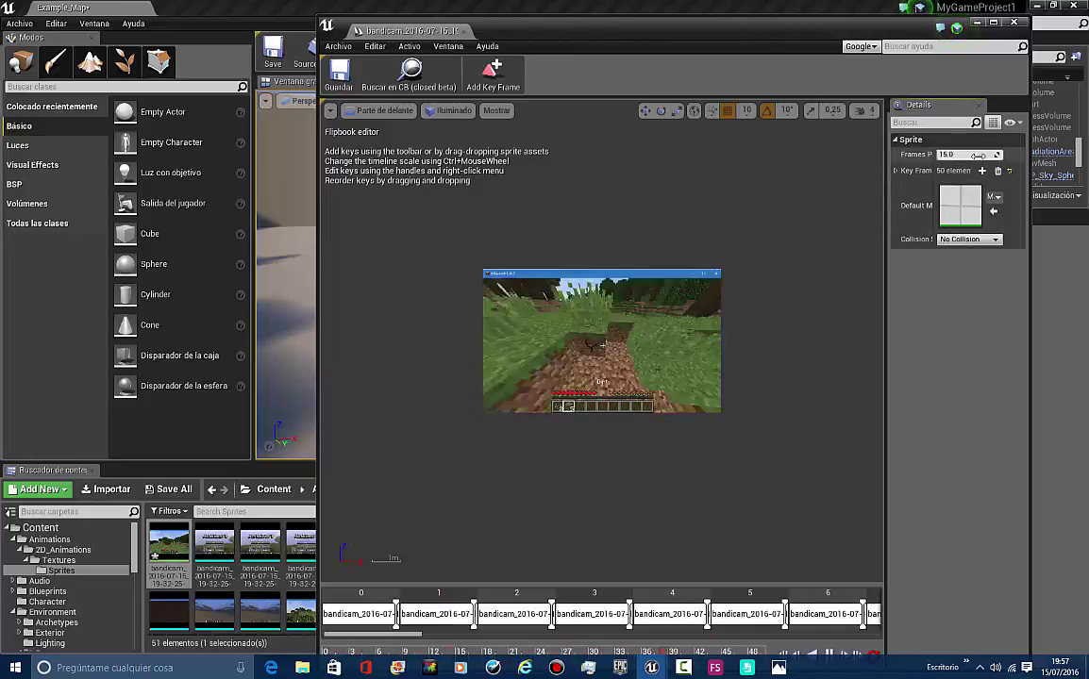
{"action": "left_click_drag", "start_coordinate": [979, 156], "coordinate": [1006, 156]}
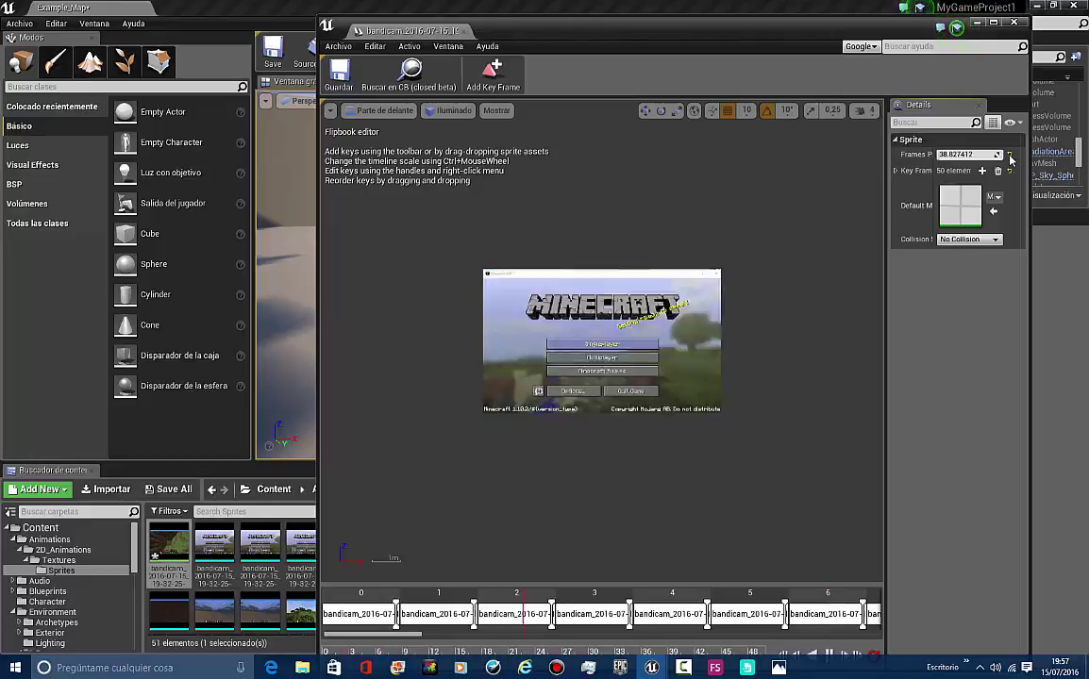
{"action": "left_click", "coordinate": [1008, 154]}
Try 8 and 5 frames per second on the flipbook and reset the rate to its default
{"action": "left_click", "coordinate": [981, 157]}
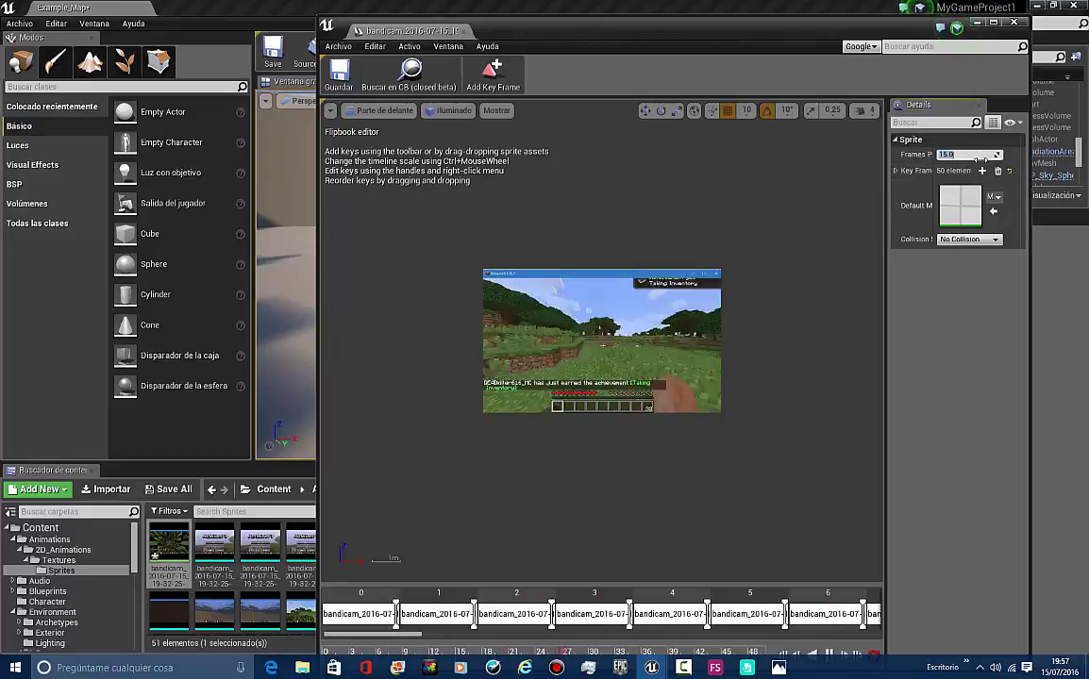
{"action": "type", "text": "8"}
{"action": "key", "text": "Return"}
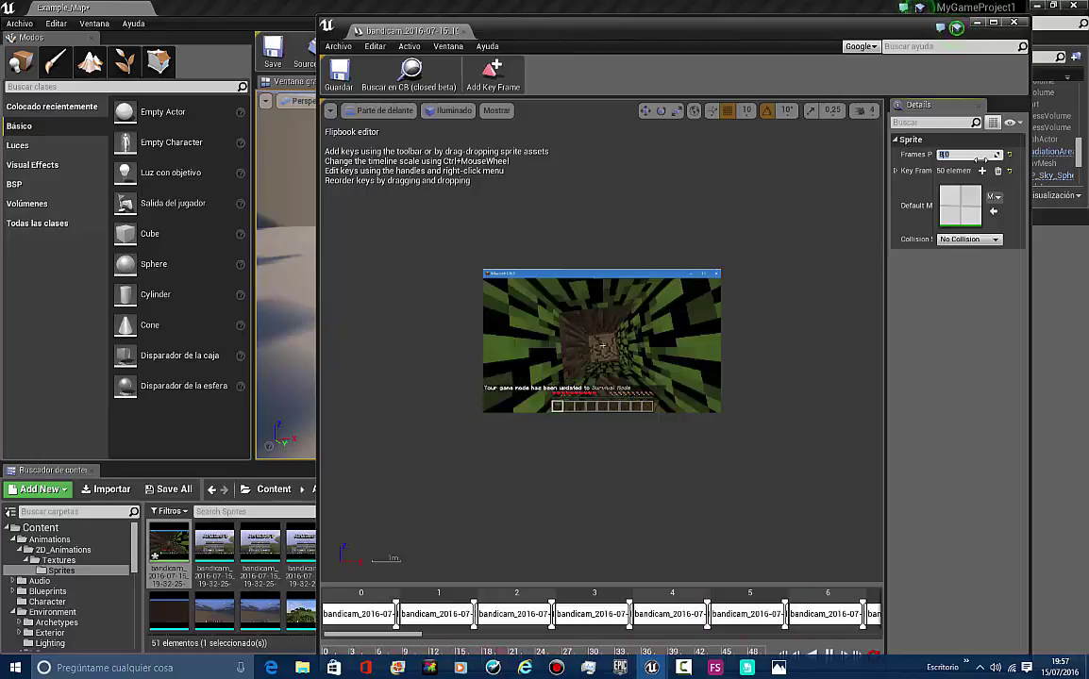
{"action": "type", "text": "5"}
{"action": "key", "text": "Return"}
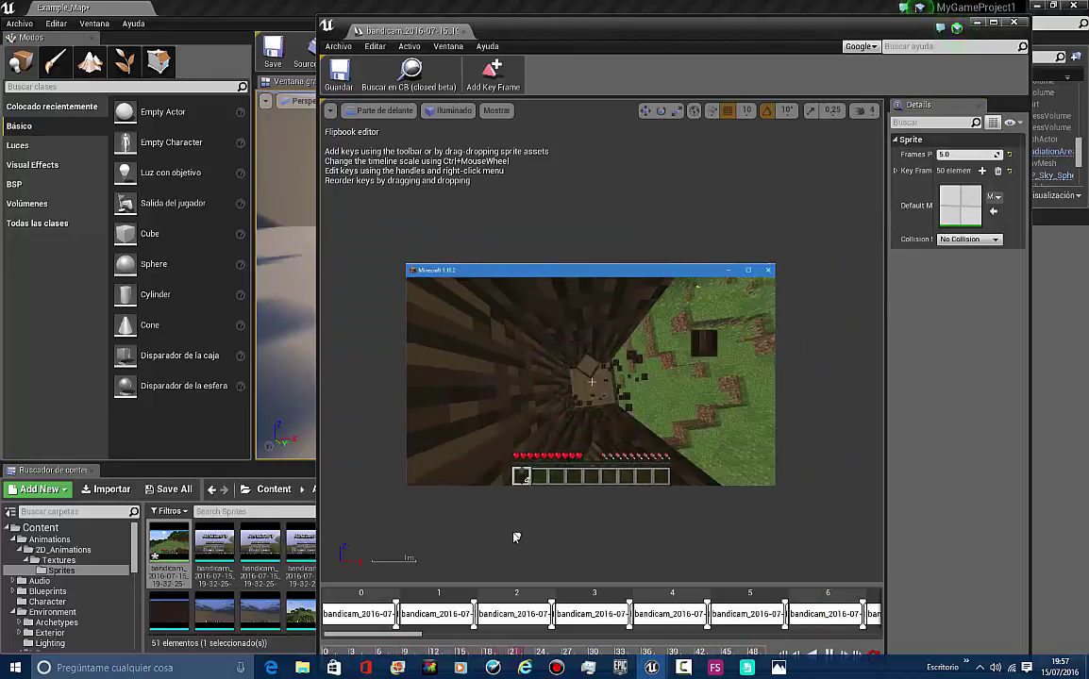
{"action": "left_click", "coordinate": [1010, 155]}
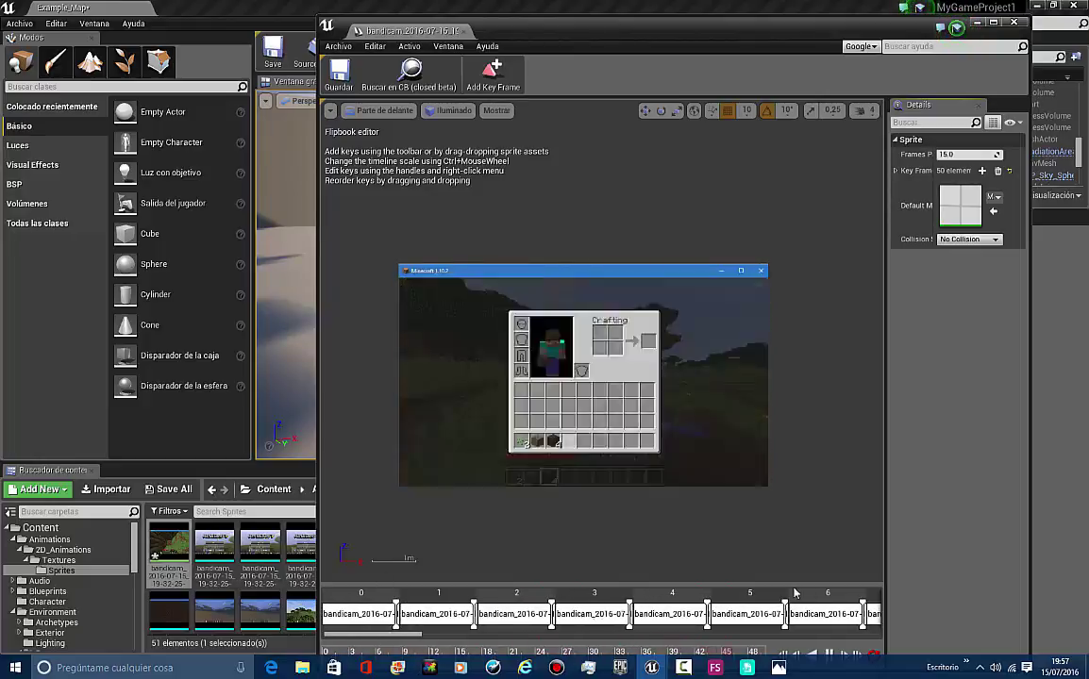
Enlarge the flipbook editor and examine the key frames list, including the first key frame's sprite and frame run
{"action": "left_click_drag", "start_coordinate": [675, 35], "coordinate": [651, 29]}
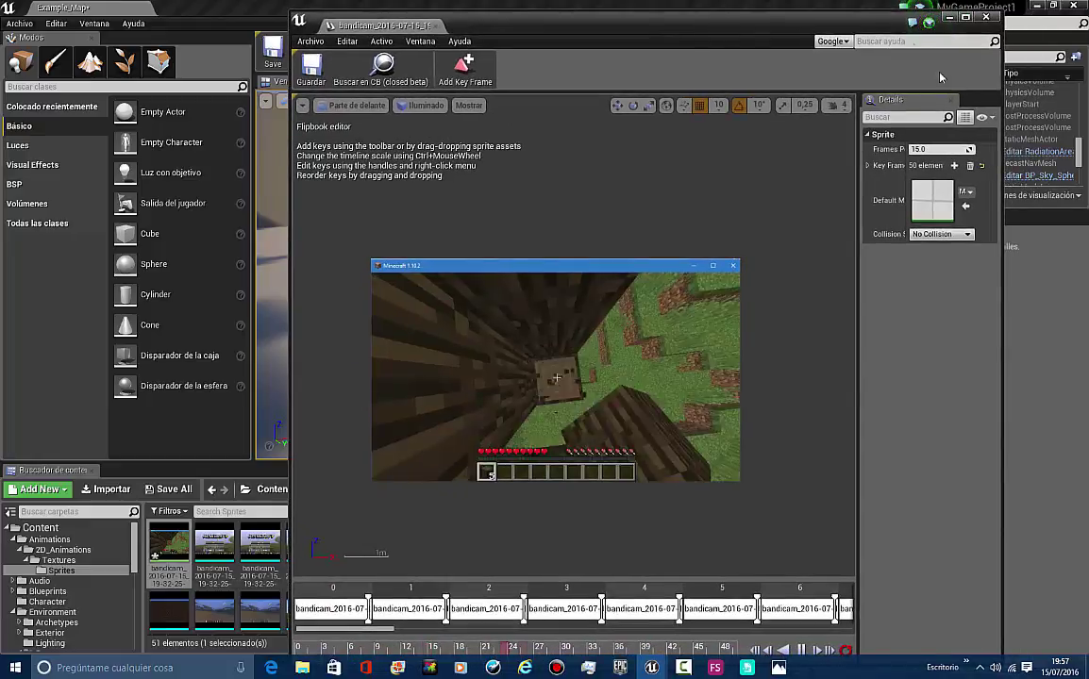
{"action": "left_click", "coordinate": [965, 17]}
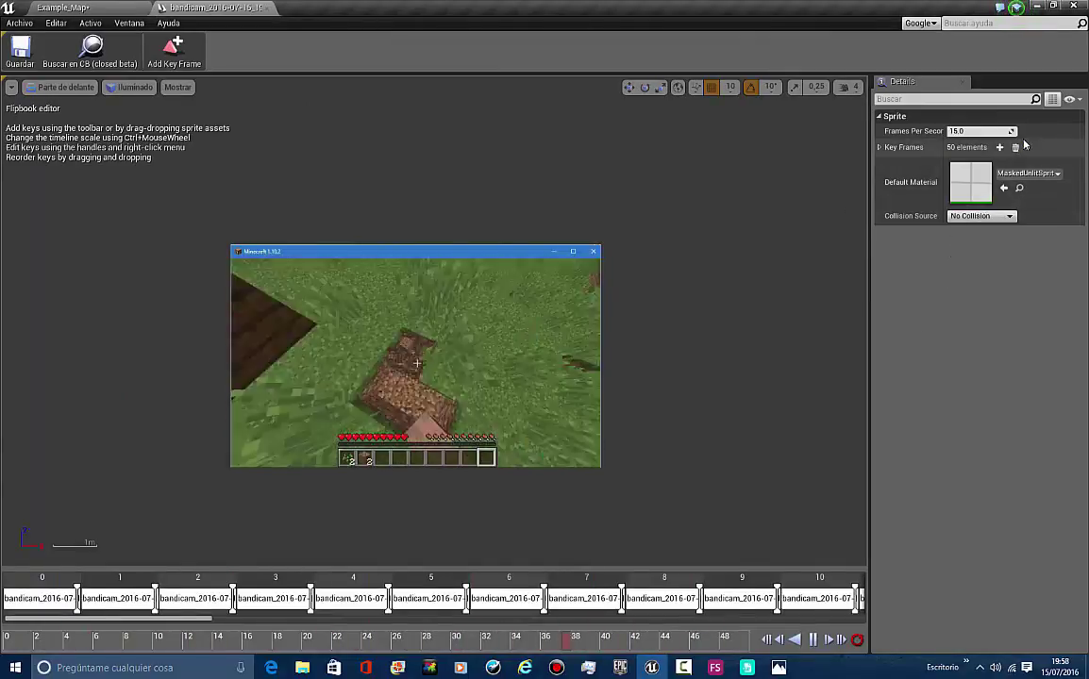
{"action": "left_click", "coordinate": [880, 148]}
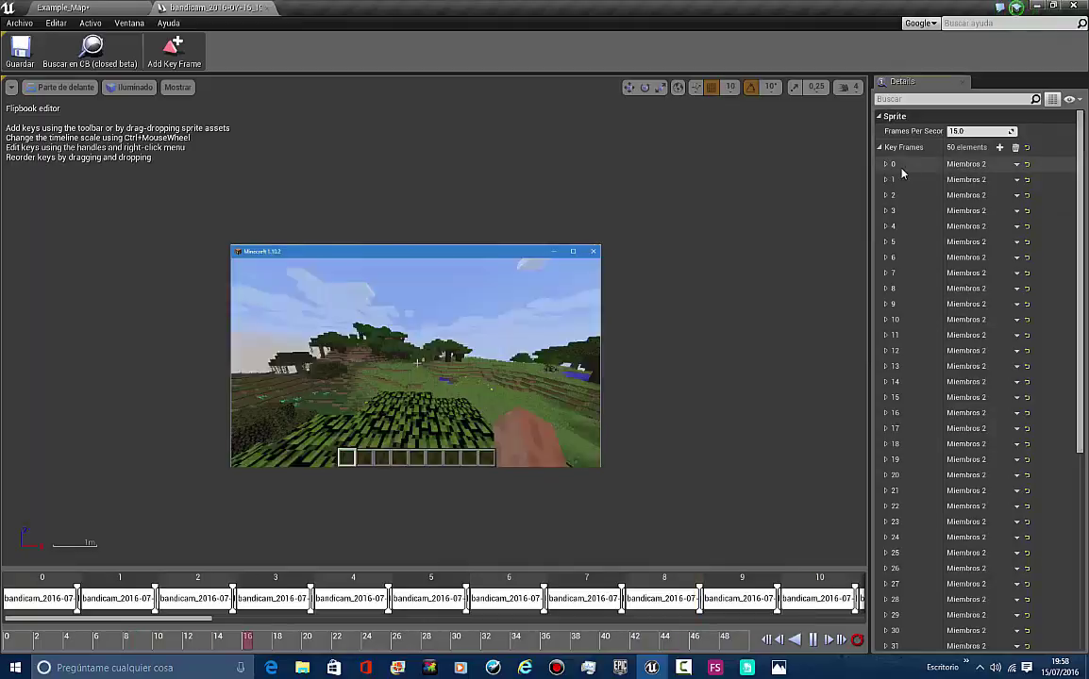
{"action": "left_click", "coordinate": [886, 165]}
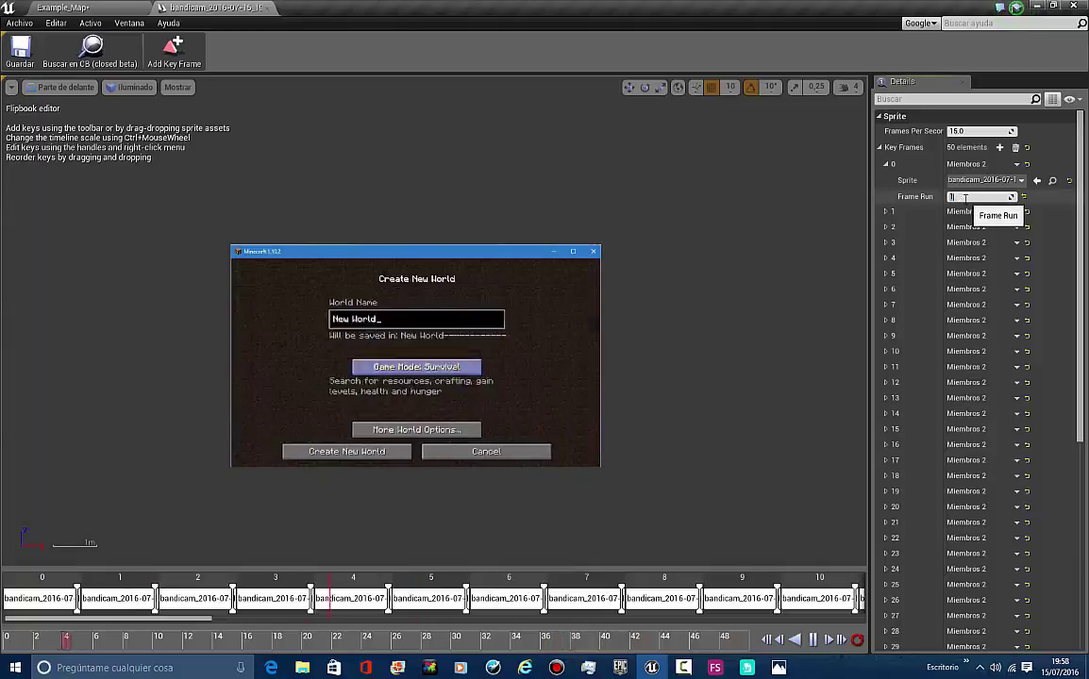
{"action": "left_click", "coordinate": [879, 147]}
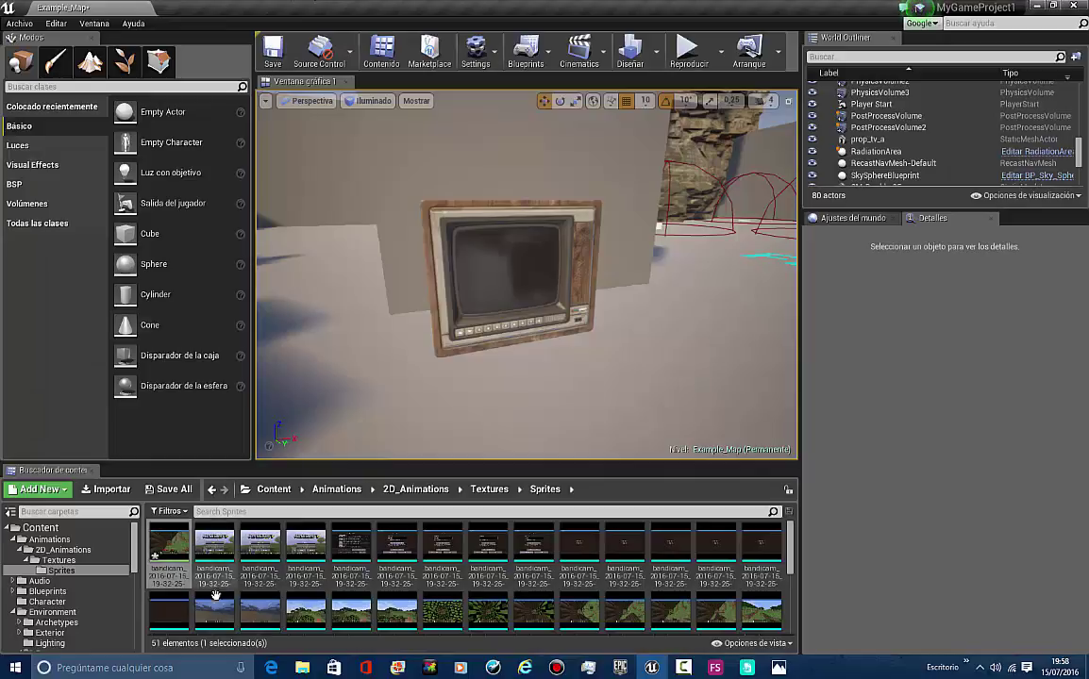
Place the flipbook in the level at the TV prop and scale it uniformly to about 0.17
{"action": "left_click", "coordinate": [159, 558]}
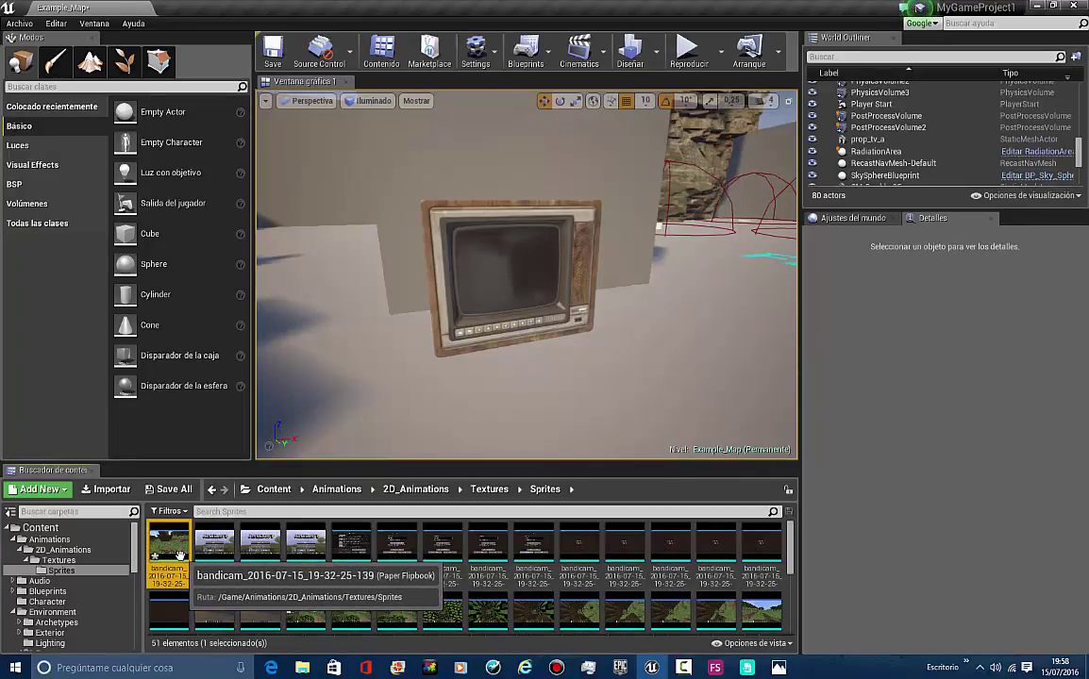
{"action": "left_click_drag", "start_coordinate": [184, 554], "coordinate": [529, 300]}
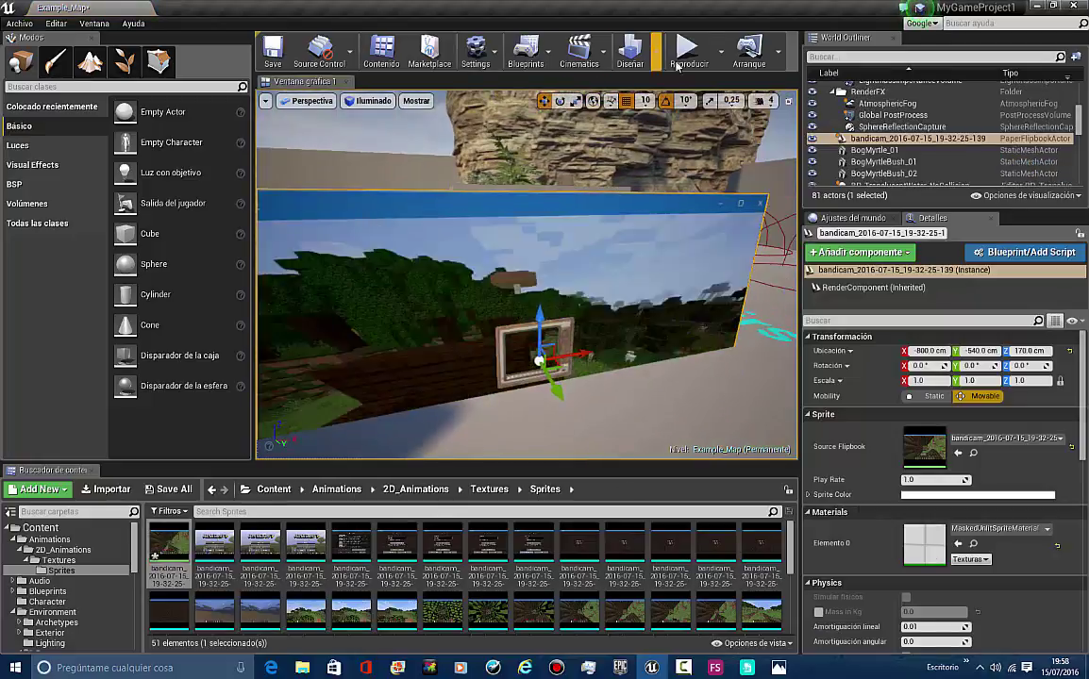
{"action": "left_click", "coordinate": [576, 101]}
{"action": "mouse_move", "coordinate": [482, 284]}
{"action": "right_mouse_down"}
{"action": "mouse_move", "coordinate": [410, 259]}
{"action": "mouse_move", "coordinate": [481, 283]}
{"action": "right_mouse_up"}
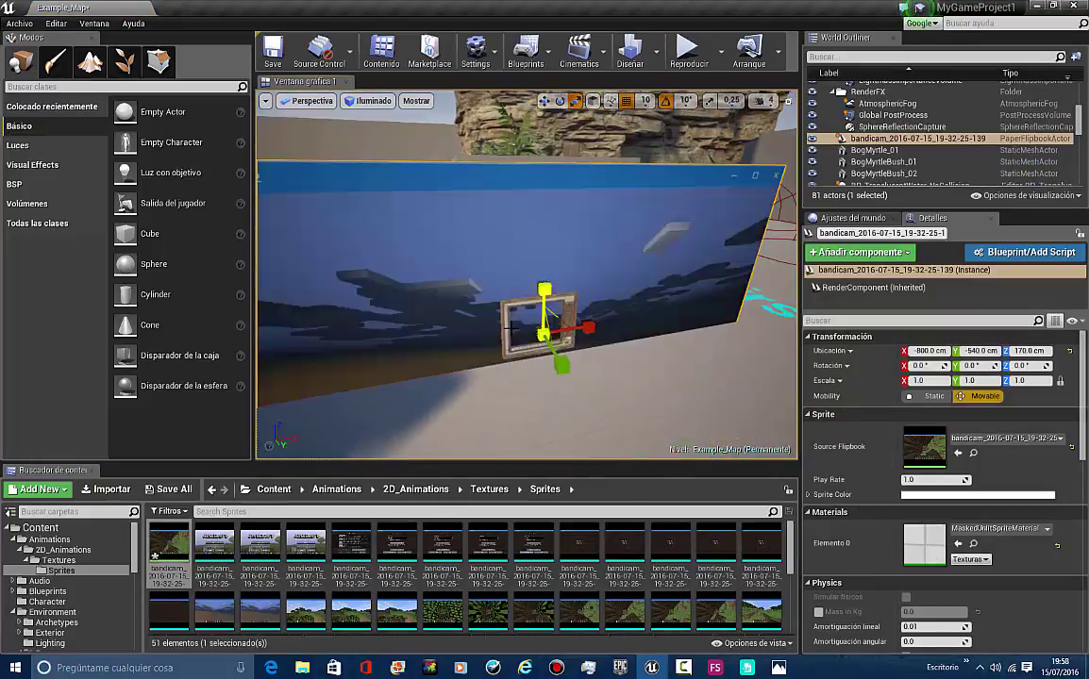
{"action": "left_click_drag", "start_coordinate": [544, 335], "coordinate": [484, 365]}
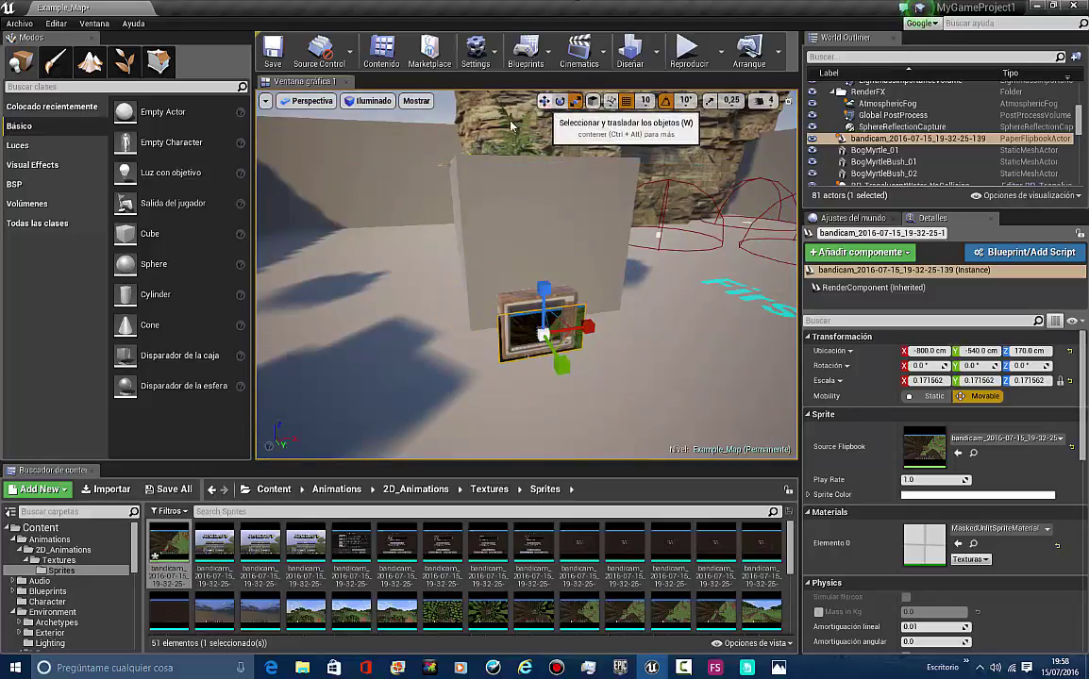
Move the flipbook onto the TV screen at X -810 cm and Z 190 cm, and narrow its X scale to about 0.125
{"action": "left_click", "coordinate": [543, 101]}
{"action": "key", "text": "f"}
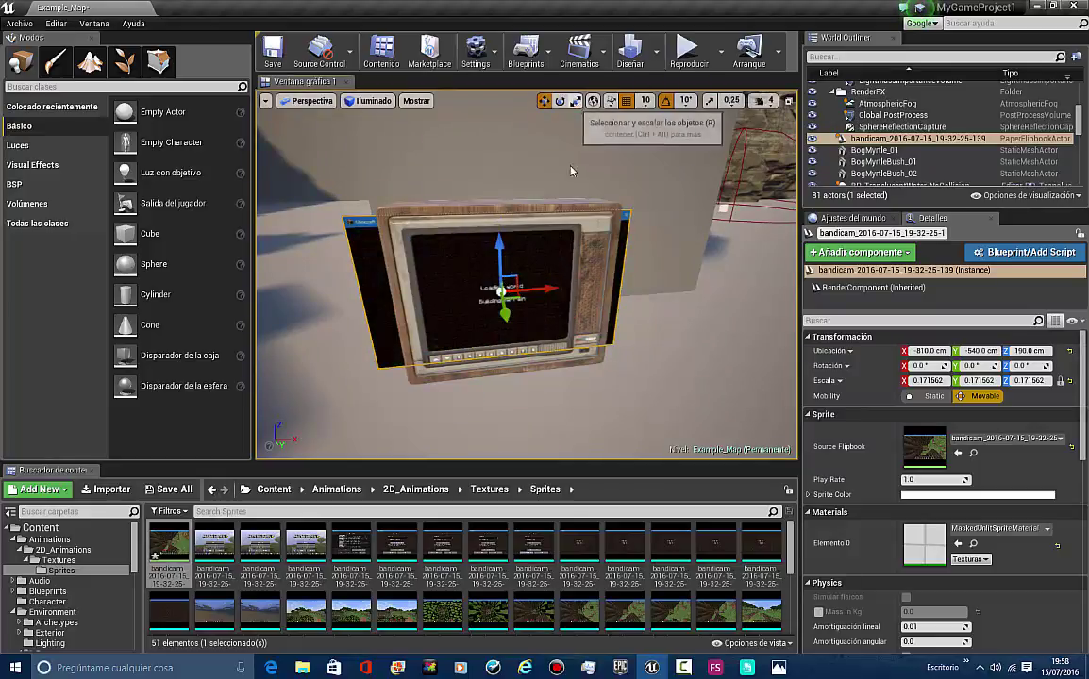
{"action": "key", "text": "r"}
{"action": "left_click_drag", "start_coordinate": [536, 293], "coordinate": [544, 293]}
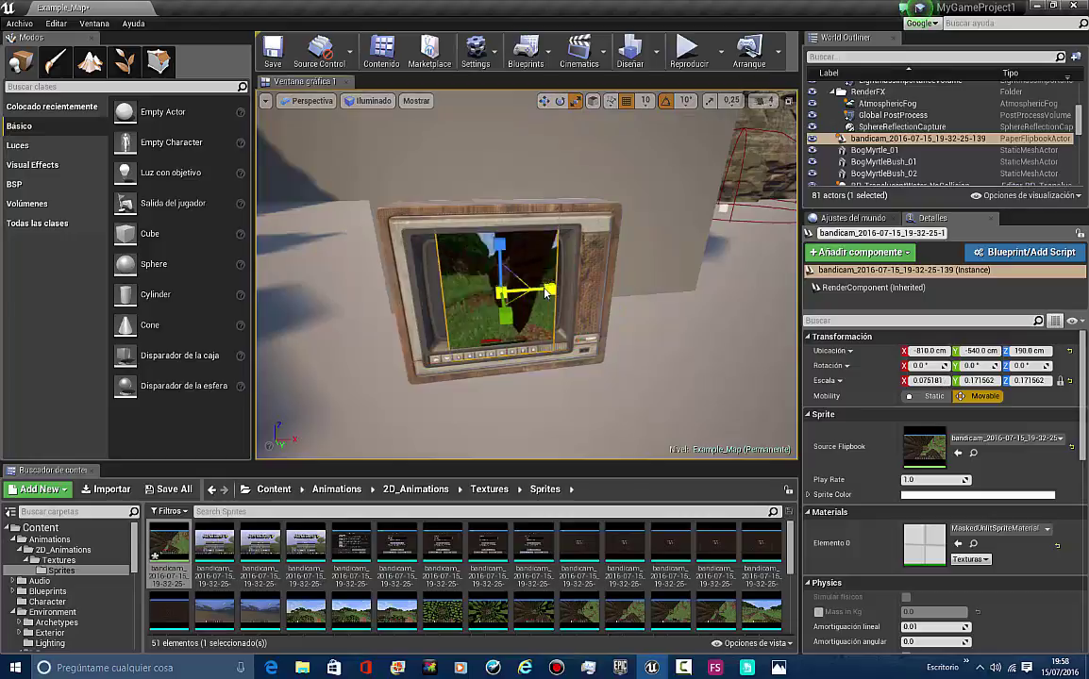
{"action": "right_click_drag", "start_coordinate": [611, 229], "coordinate": [621, 159]}
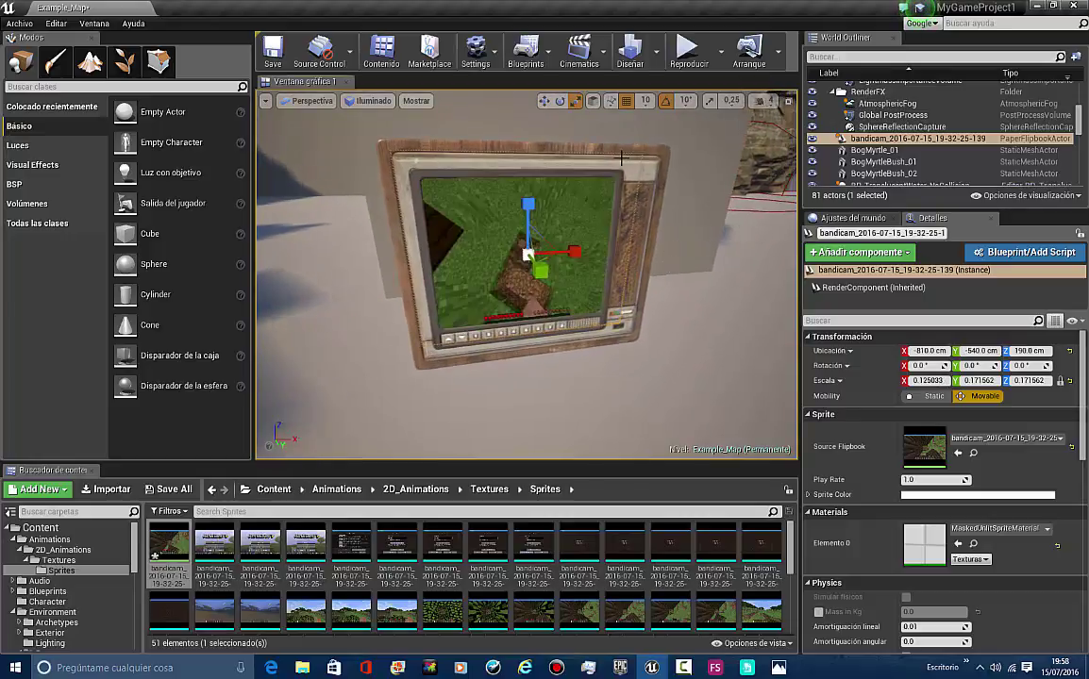
{"action": "left_click", "coordinate": [546, 103]}
{"action": "scroll", "coordinate": [702, 242], "scroll_direction": "up", "scroll_amount": 2}
{"action": "key", "text": "Escape"}
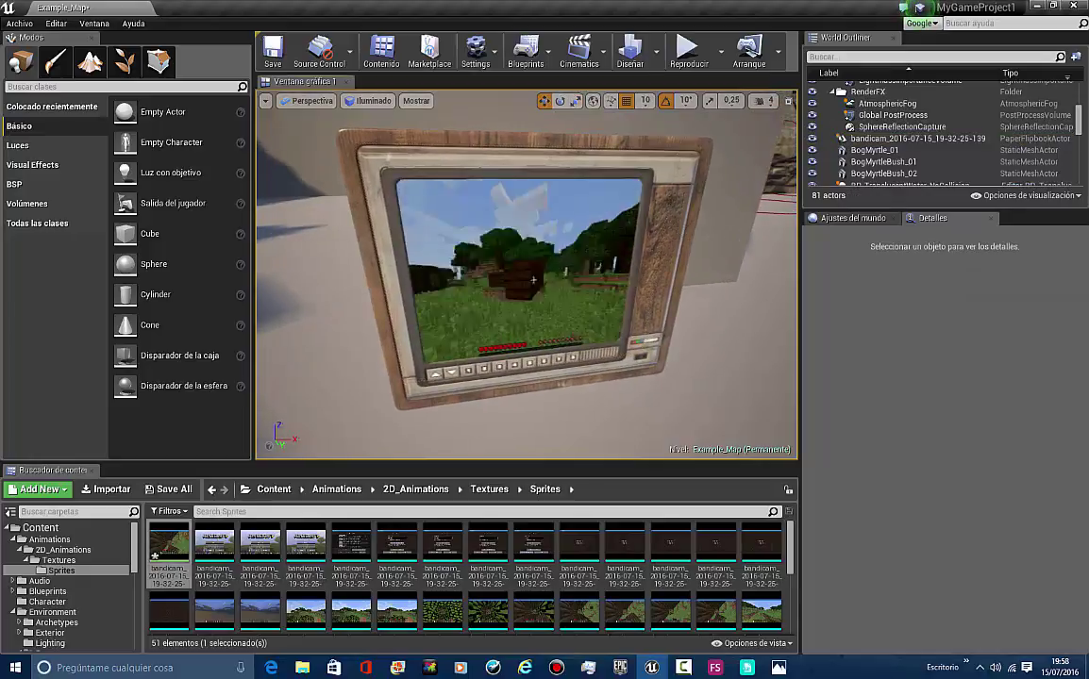
Try shifting the flipbook along Y against the TV screen and examine its fit from several angles
{"action": "right_click_drag", "start_coordinate": [533, 280], "coordinate": [429, 236]}
{"action": "left_click_drag", "start_coordinate": [533, 233], "coordinate": [578, 204]}
{"action": "right_click_drag", "start_coordinate": [578, 204], "coordinate": [575, 205]}
{"action": "left_click", "coordinate": [469, 253]}
{"action": "right_click_drag", "start_coordinate": [571, 261], "coordinate": [446, 275]}
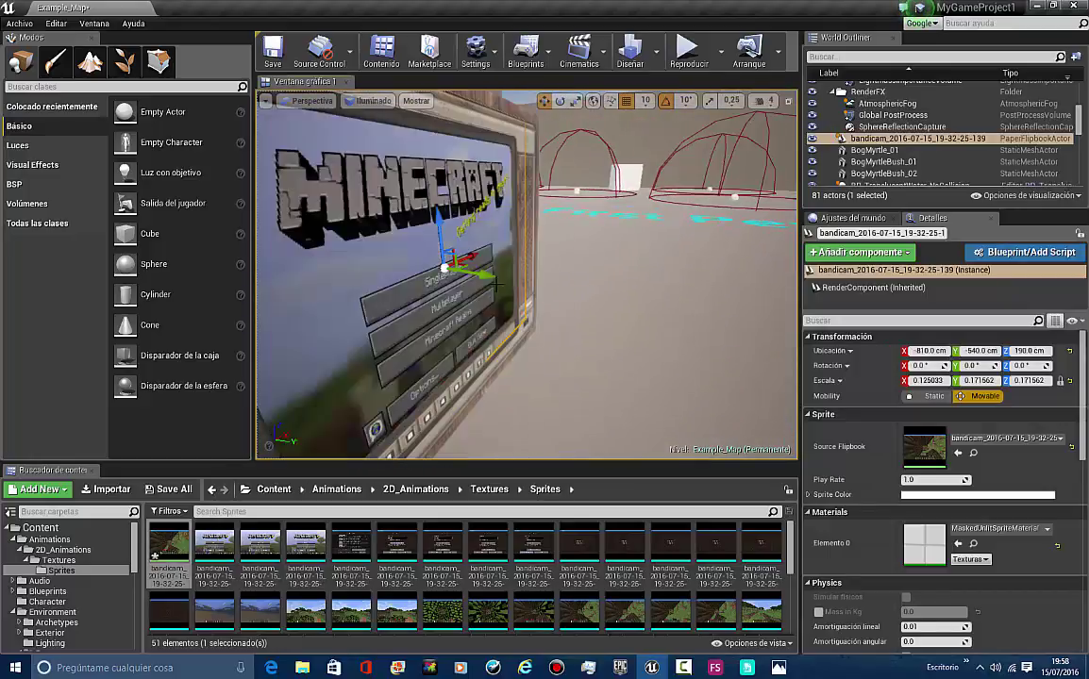
{"action": "mouse_move", "coordinate": [489, 276]}
{"action": "left_mouse_down"}
{"action": "mouse_move", "coordinate": [469, 276]}
{"action": "mouse_move", "coordinate": [494, 276]}
{"action": "left_mouse_up"}
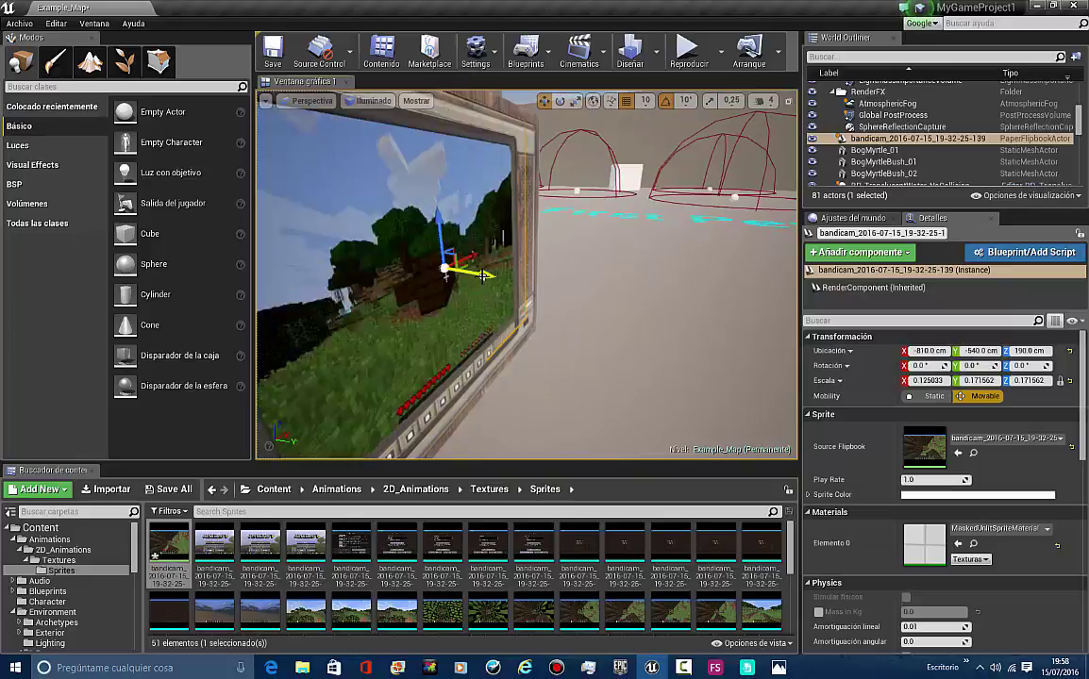
{"action": "right_click_drag", "start_coordinate": [621, 319], "coordinate": [308, 375]}
{"action": "key", "text": "Escape"}
{"action": "left_click_drag", "start_coordinate": [655, 272], "coordinate": [609, 284]}
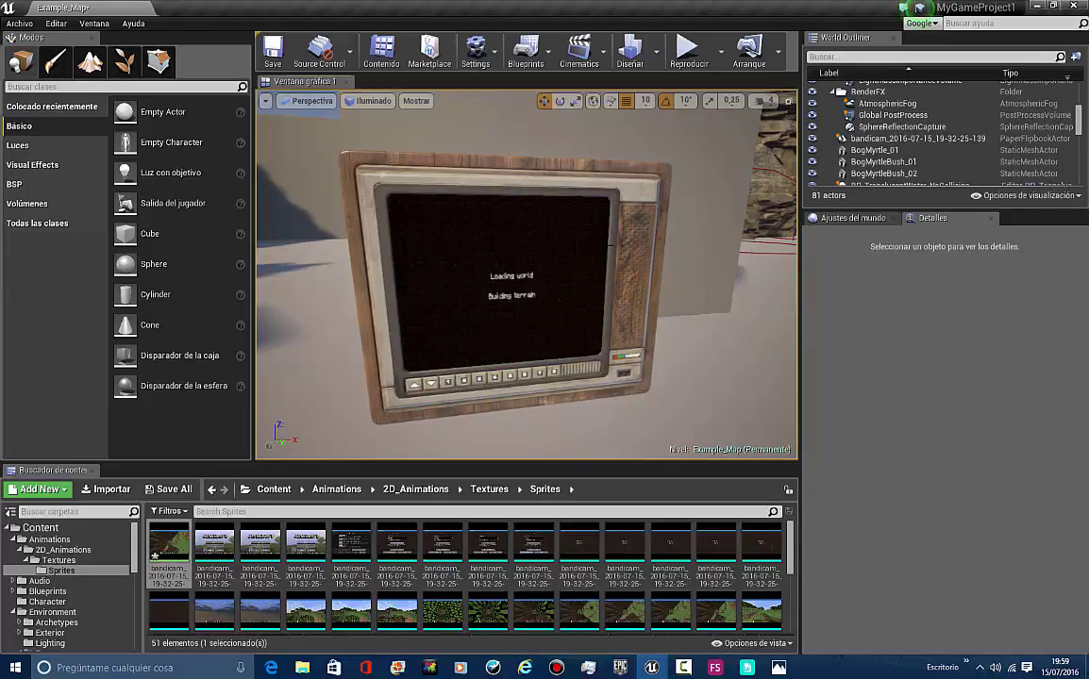
{"action": "left_click_drag", "start_coordinate": [611, 243], "coordinate": [633, 266]}
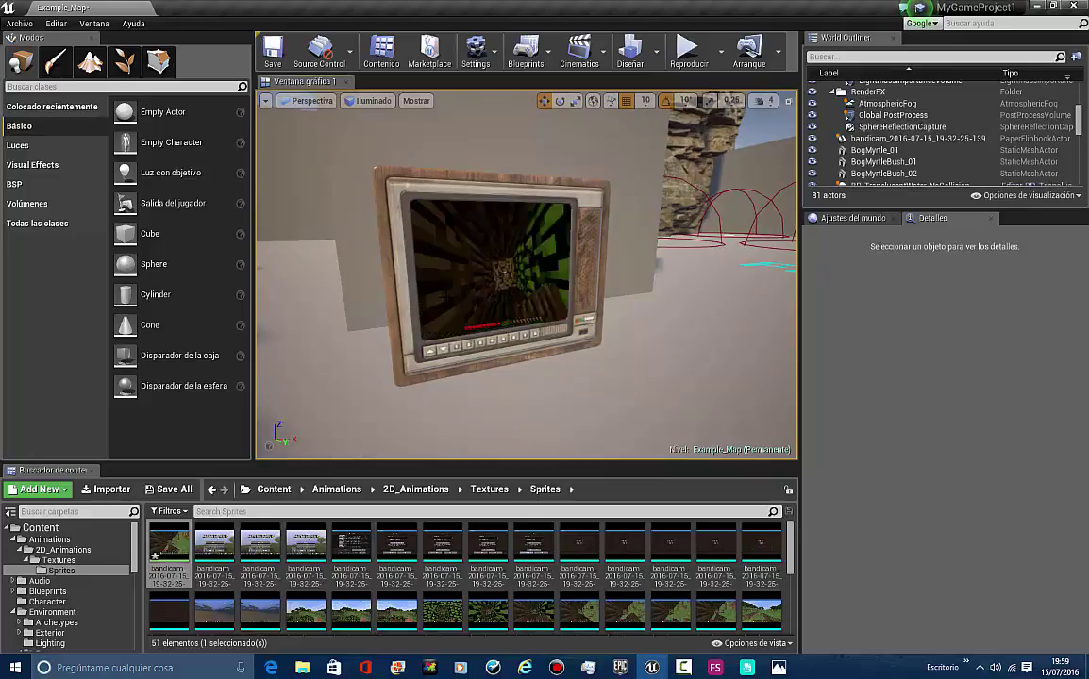
{"action": "left_click_drag", "start_coordinate": [453, 293], "coordinate": [413, 262]}
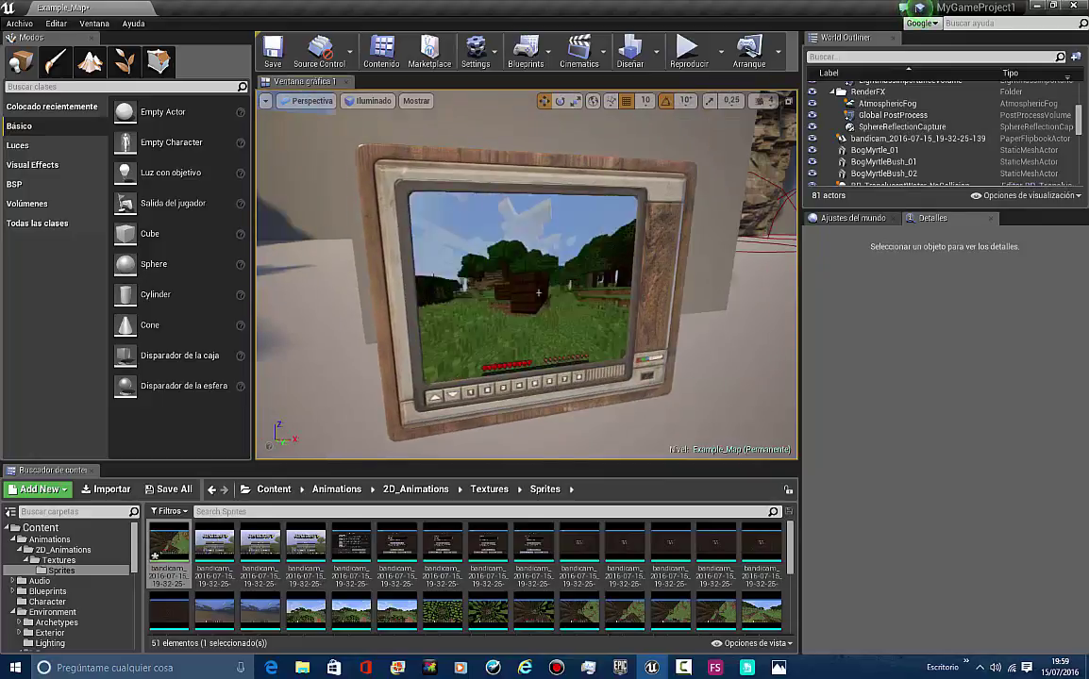
Reduce the flipbook's Z scale to about 0.14 to fit the height of the TV screen
{"action": "left_click", "coordinate": [538, 293]}
{"action": "left_click", "coordinate": [573, 103]}
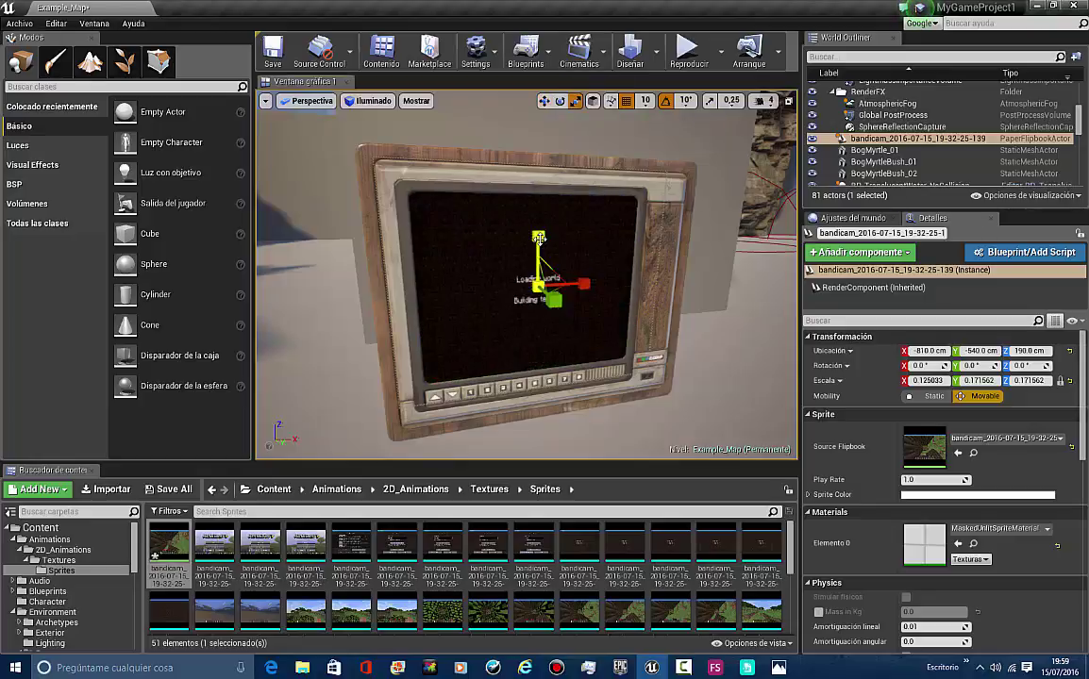
{"action": "left_click_drag", "start_coordinate": [541, 259], "coordinate": [538, 250]}
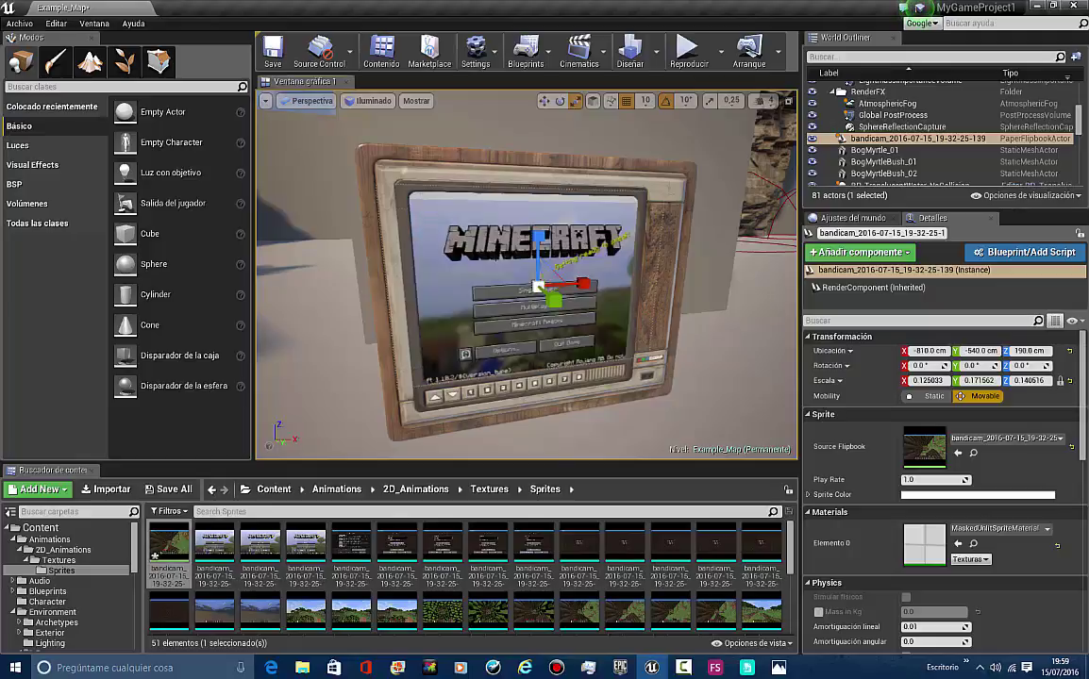
{"action": "left_click", "coordinate": [544, 101]}
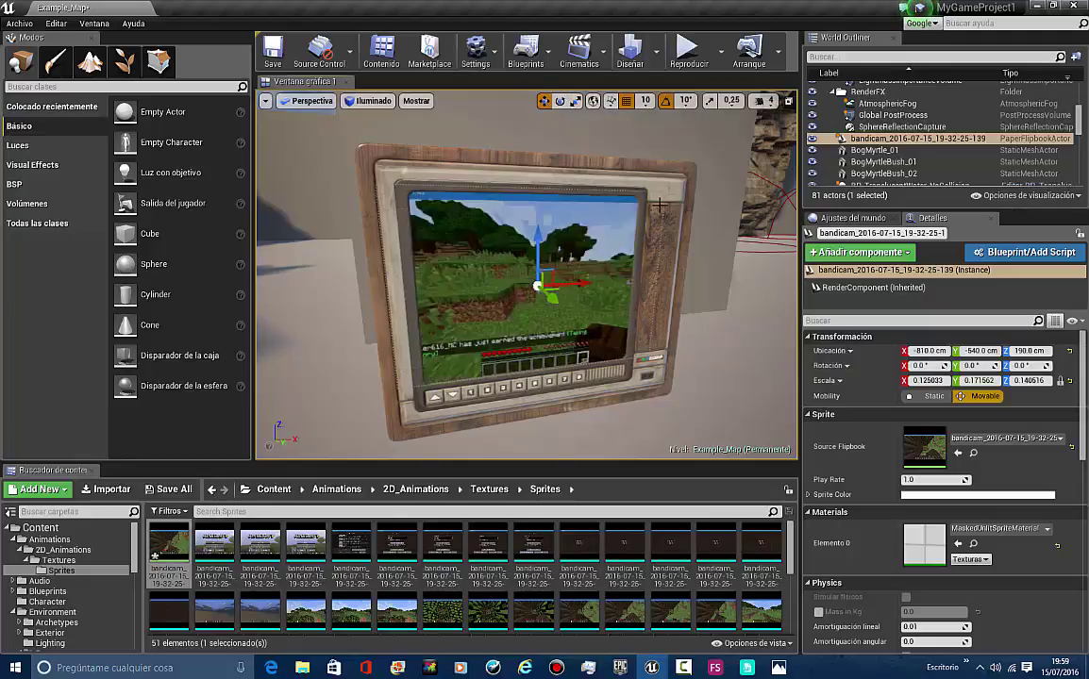
Select the TV prop together with the flipbook and look through their shared advanced actor settings
{"action": "right_click_drag", "start_coordinate": [658, 205], "coordinate": [917, 389]}
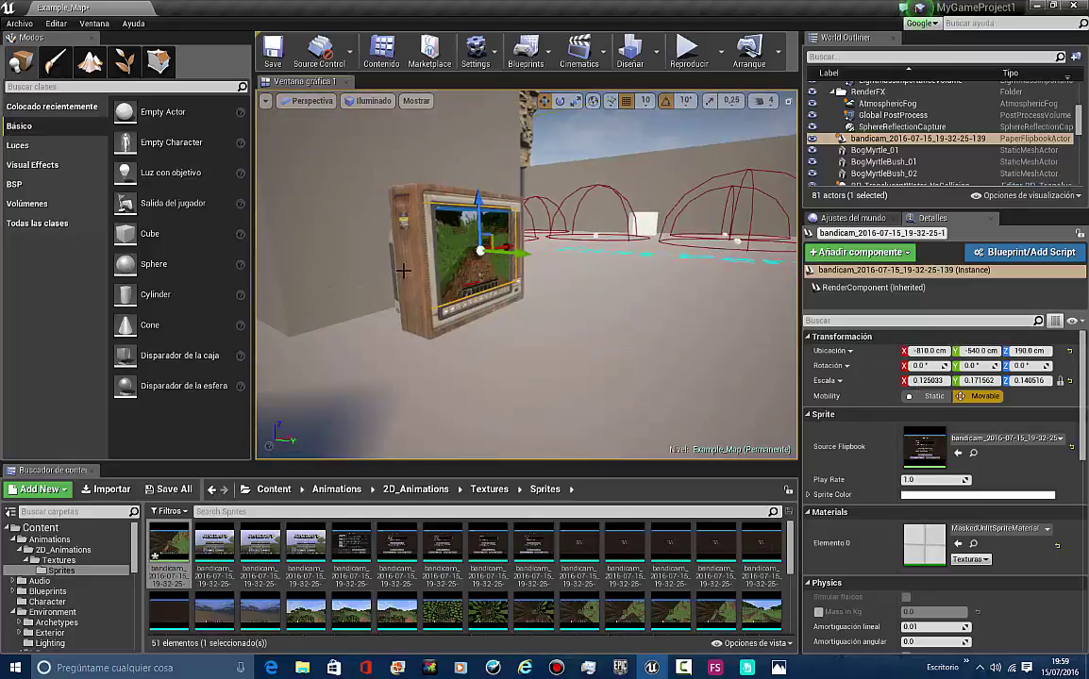
{"action": "left_click", "coordinate": [403, 270], "text": "ctrl"}
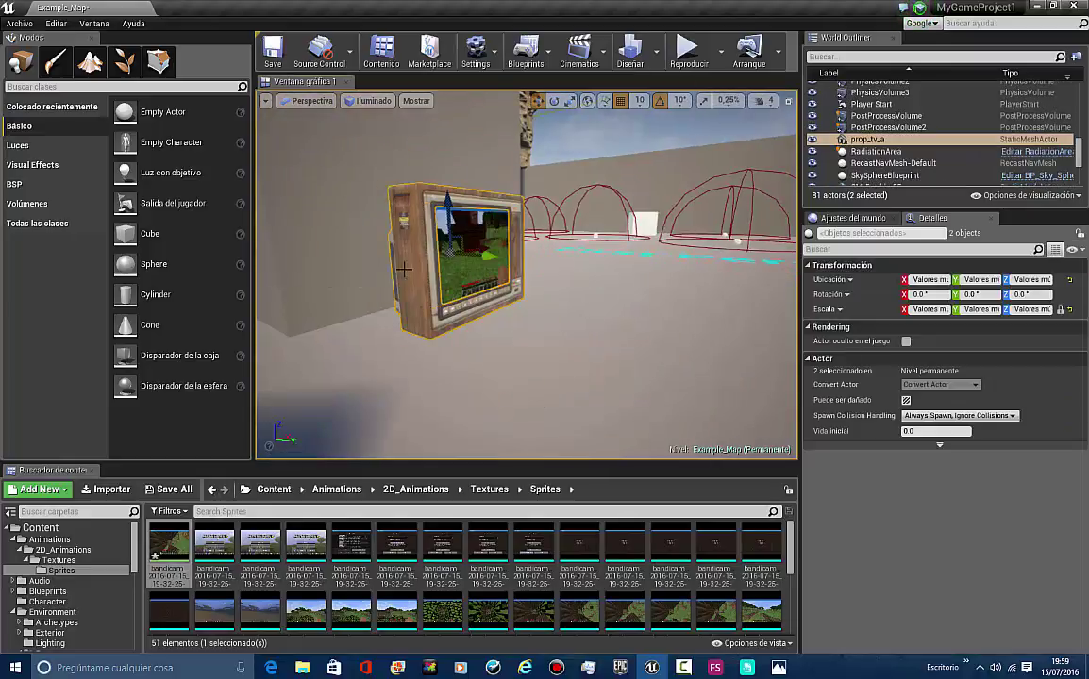
{"action": "left_click", "coordinate": [940, 446]}
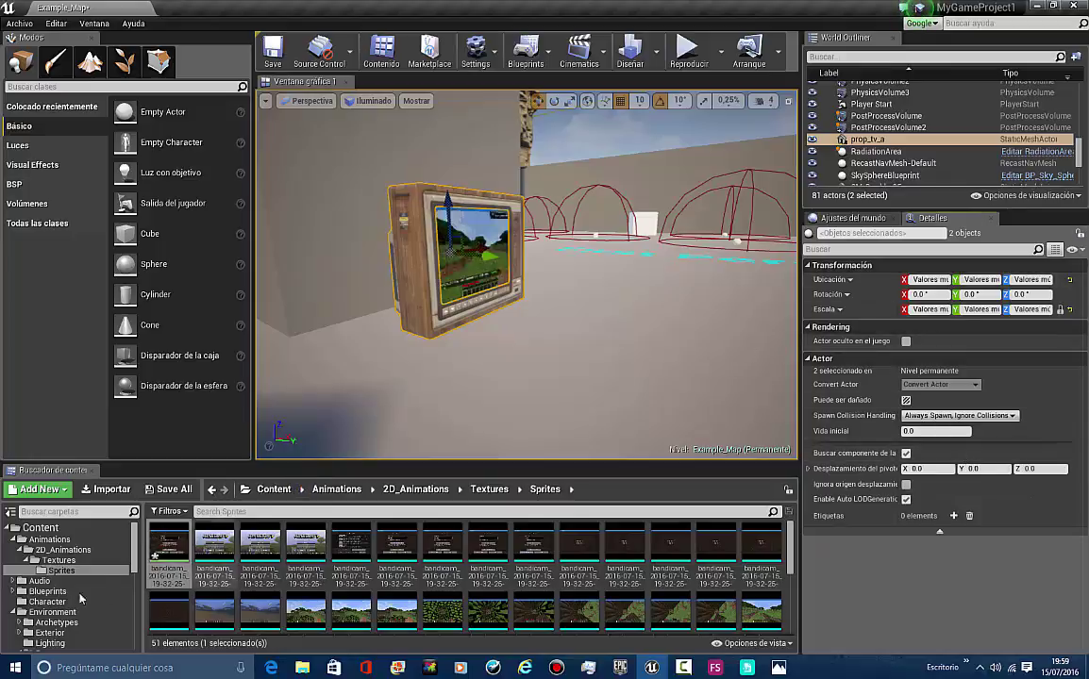
Create an Actor blueprint class named TV_1 in the Blueprints/MyBlueprints folder and open it in a full-size editor
{"action": "left_click", "coordinate": [52, 528]}
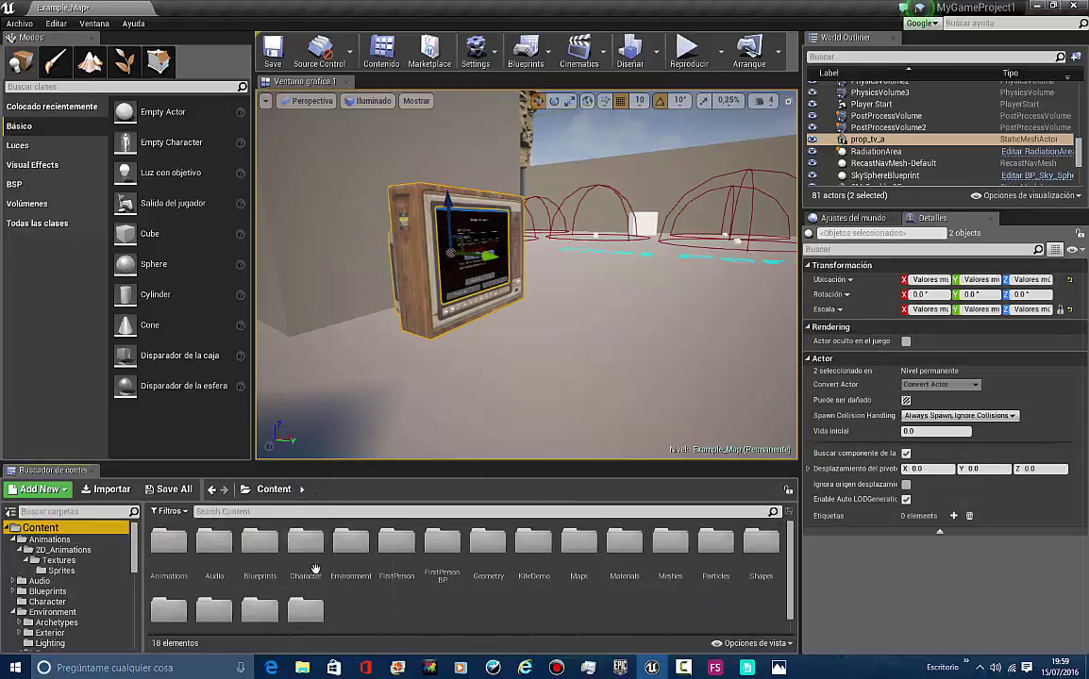
{"action": "double_click", "coordinate": [261, 571]}
{"action": "double_click", "coordinate": [213, 545]}
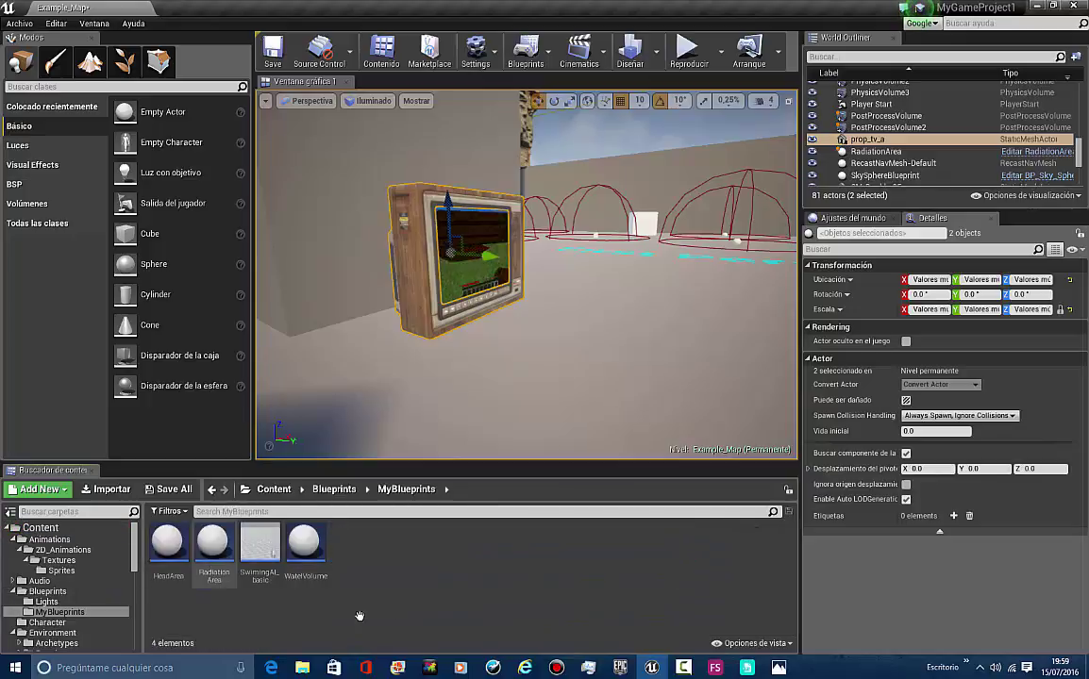
{"action": "right_click", "coordinate": [368, 590]}
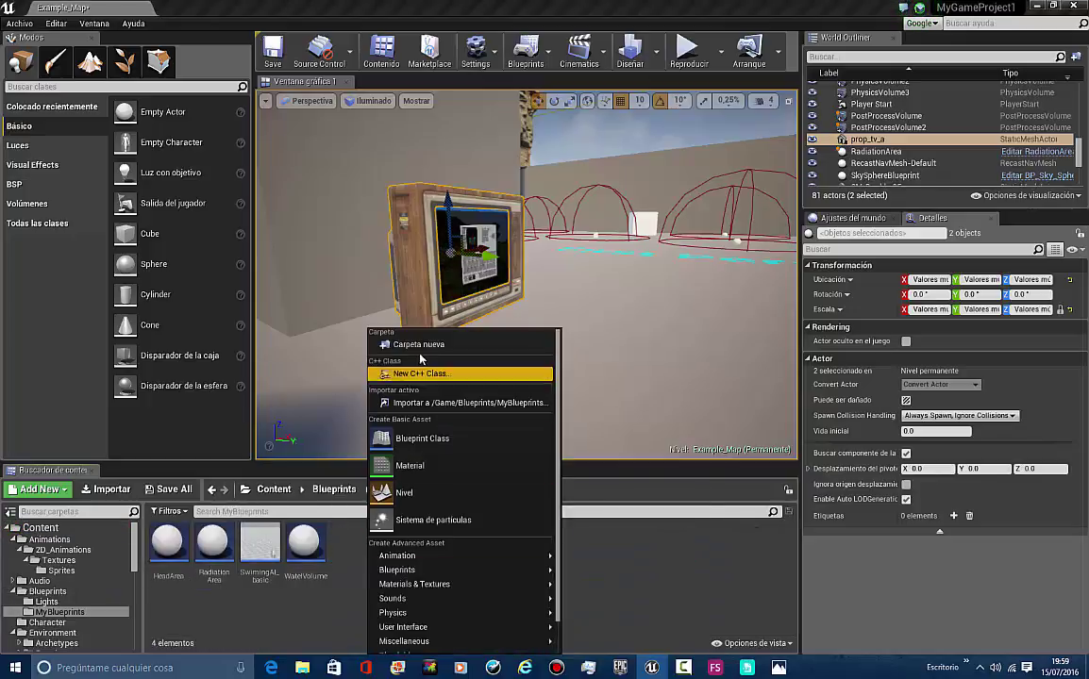
{"action": "left_click", "coordinate": [420, 440]}
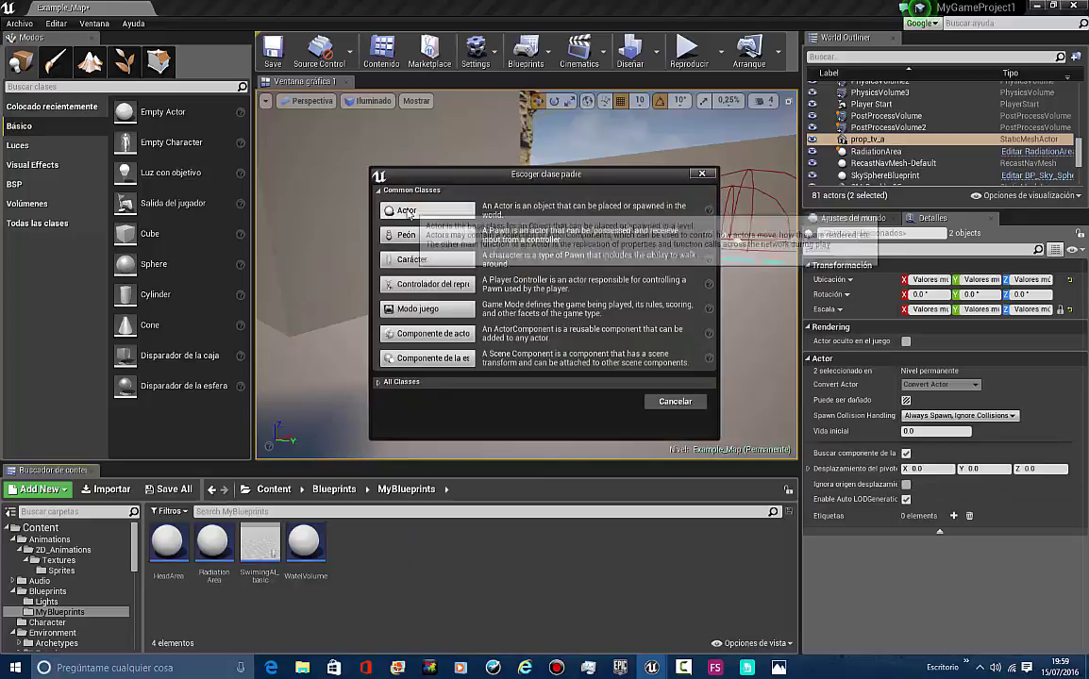
{"action": "left_click", "coordinate": [407, 211]}
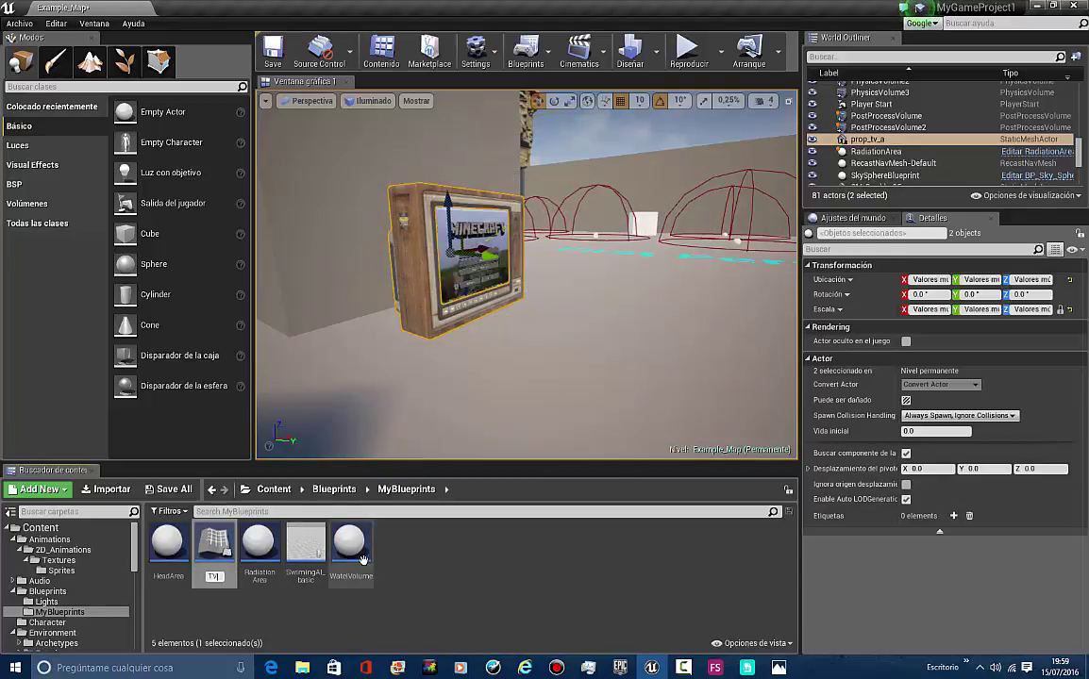
{"action": "type", "text": "TV_1"}
{"action": "key", "text": "Return"}
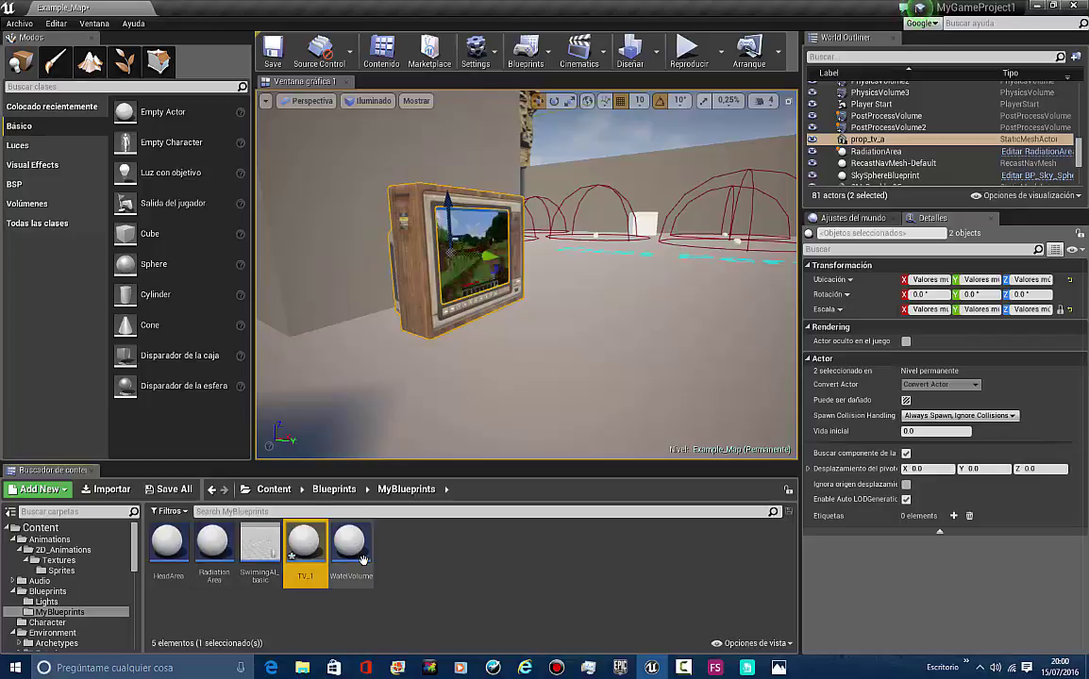
{"action": "double_click", "coordinate": [294, 558]}
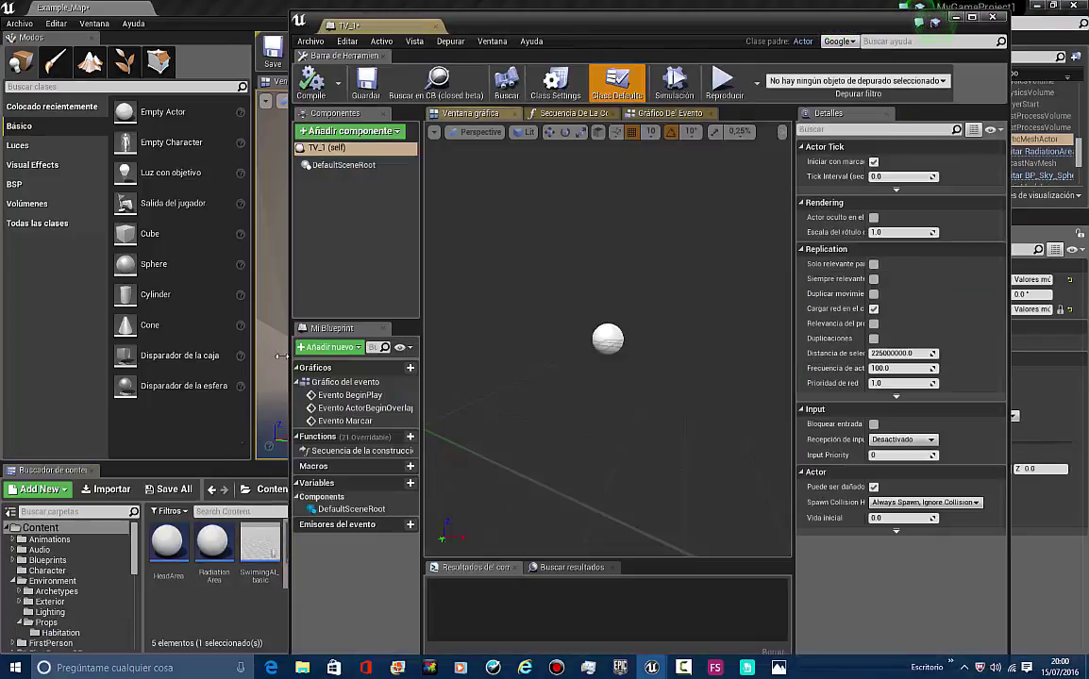
{"action": "double_click", "coordinate": [398, 26]}
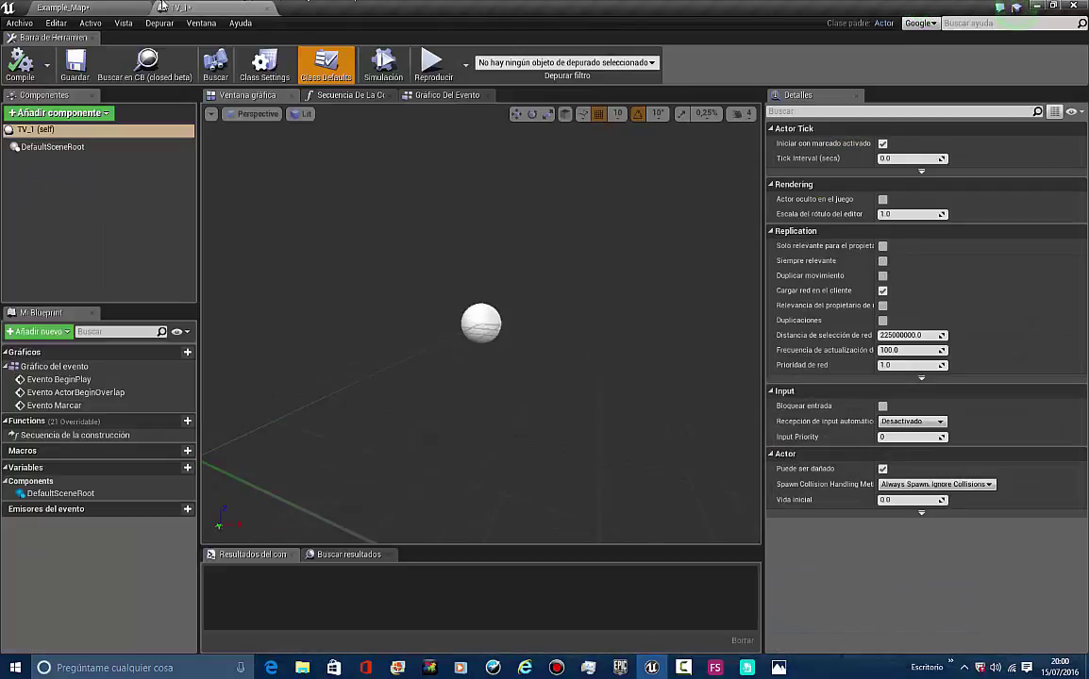
Locate the TV prop's static mesh in the content browser and float the TV_1 blueprint editor over the level view
{"action": "left_click", "coordinate": [116, 7]}
{"action": "left_click", "coordinate": [429, 302]}
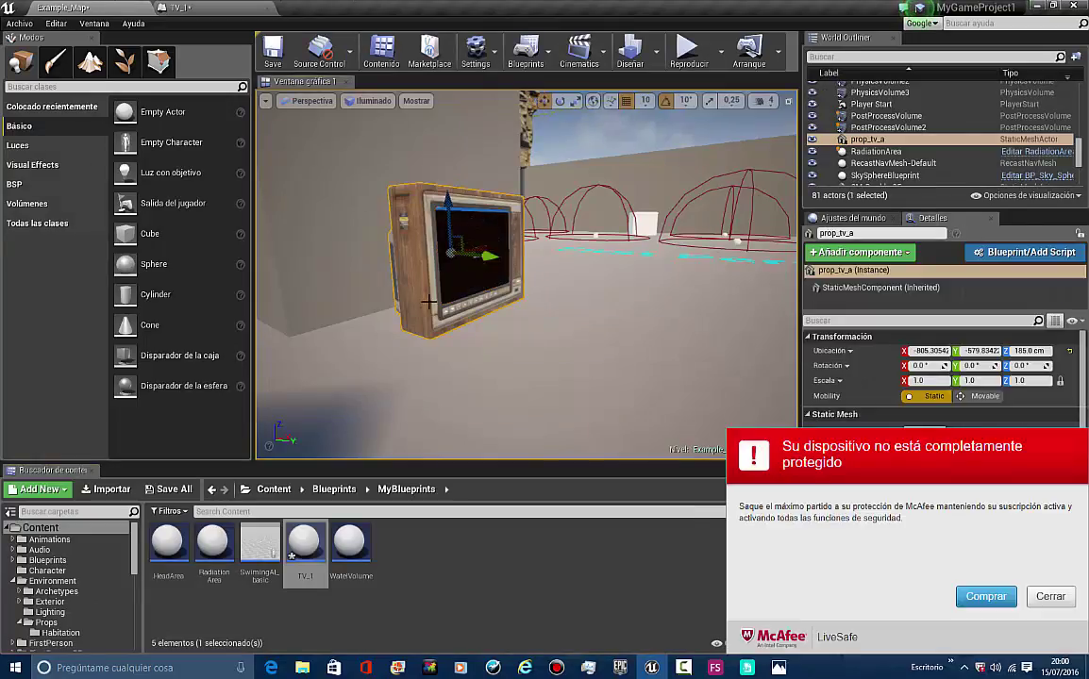
{"action": "right_click", "coordinate": [428, 302]}
{"action": "left_click", "coordinate": [479, 238]}
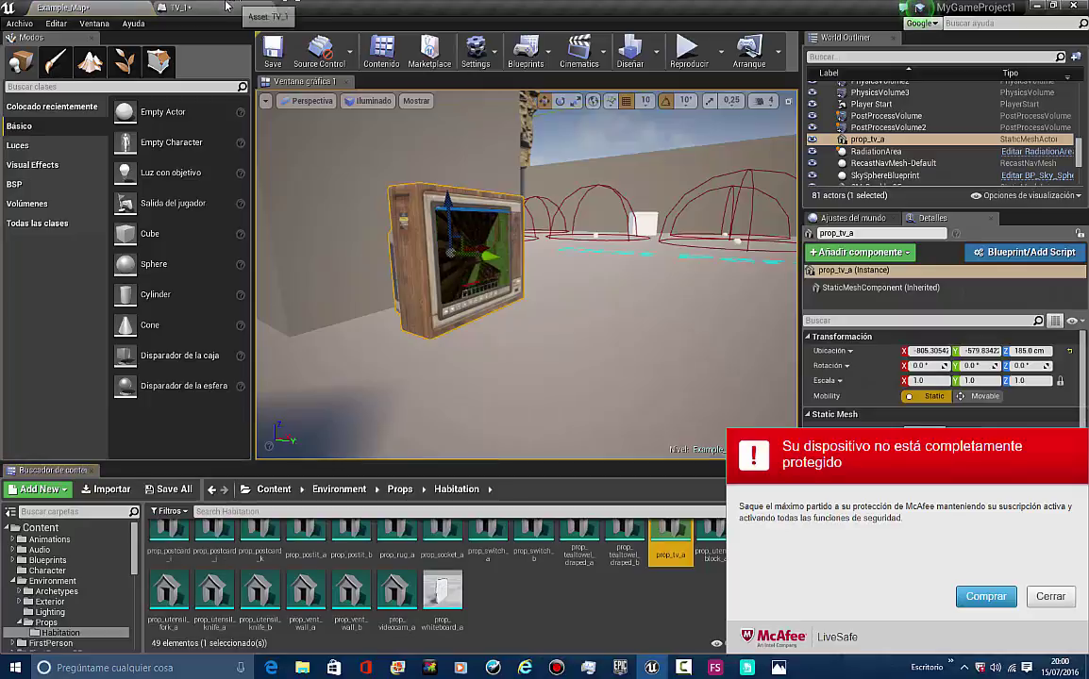
{"action": "left_click_drag", "start_coordinate": [227, 6], "coordinate": [371, 131]}
{"action": "left_click", "coordinate": [1050, 597]}
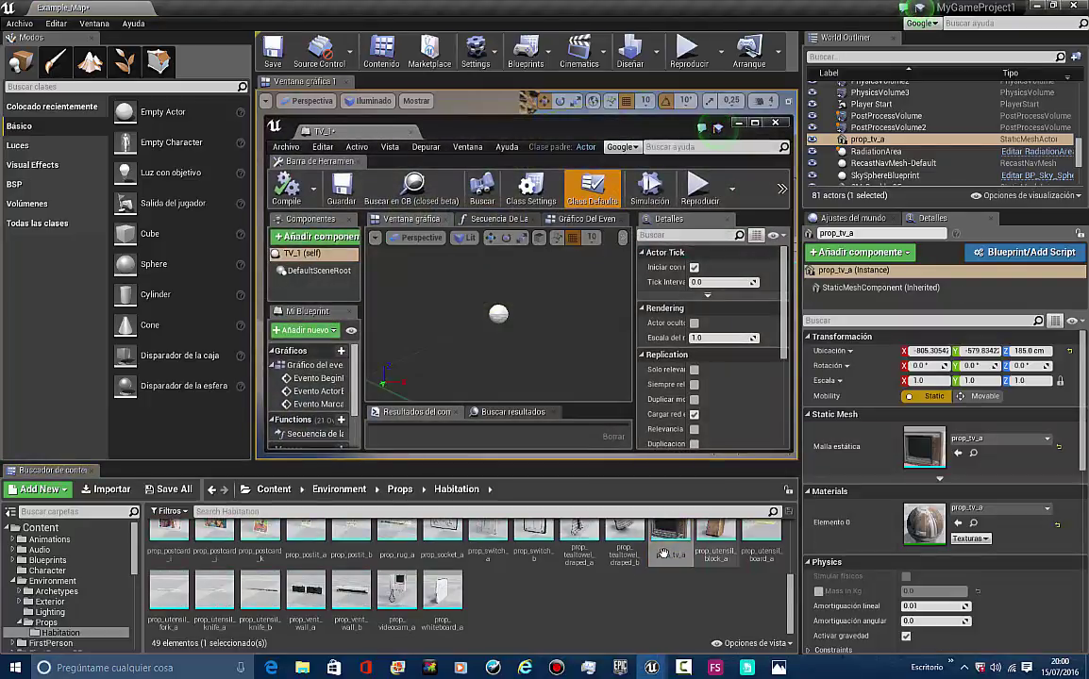
Add the prop_tv_a mesh and the bandicam flipbook as components of TV_1 and dock its blueprint editor back beside the level
{"action": "left_click_drag", "start_coordinate": [670, 537], "coordinate": [486, 309]}
{"action": "double_click", "coordinate": [389, 139]}
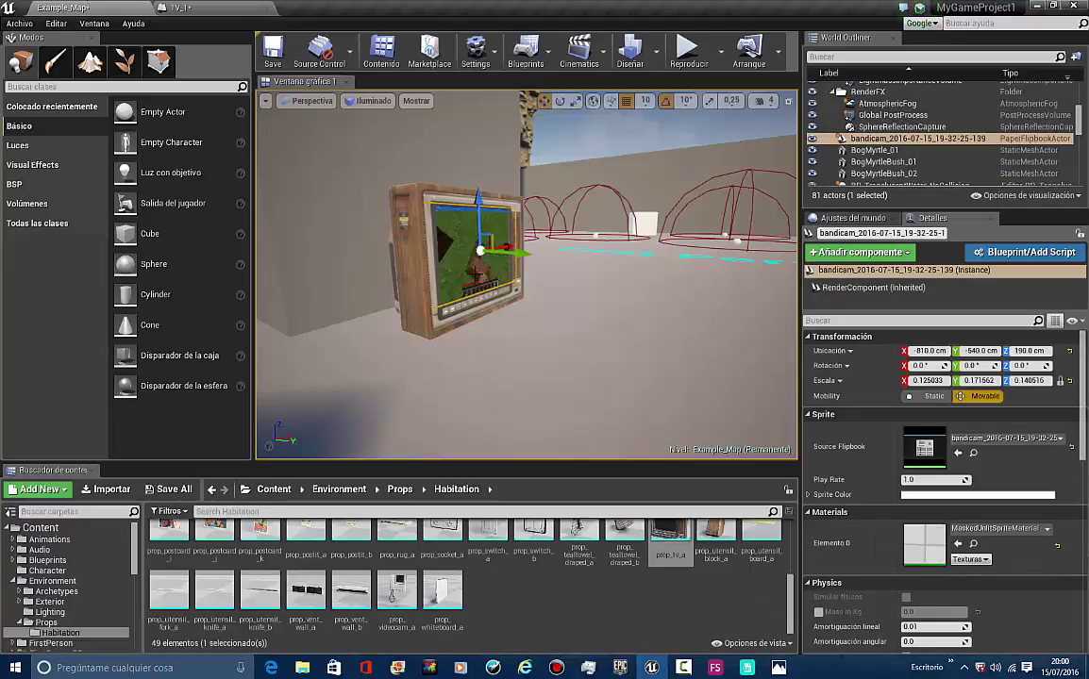
{"action": "right_click", "coordinate": [464, 250]}
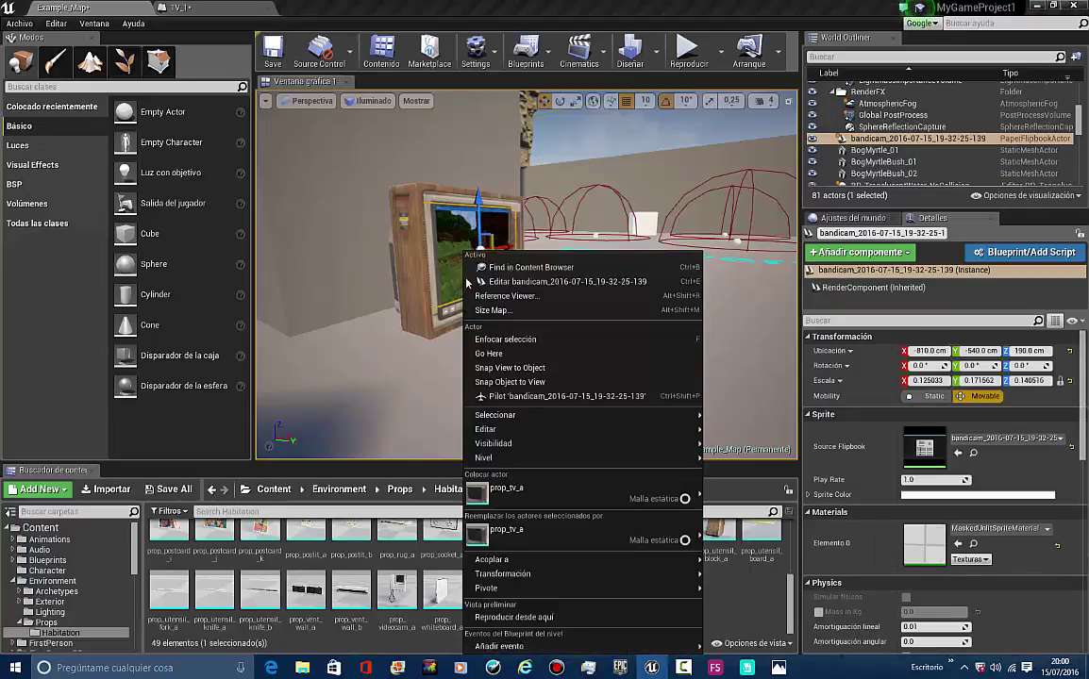
{"action": "left_click", "coordinate": [510, 273]}
{"action": "left_click_drag", "start_coordinate": [218, 7], "coordinate": [394, 194]}
{"action": "left_click_drag", "start_coordinate": [175, 547], "coordinate": [618, 405]}
{"action": "left_click_drag", "start_coordinate": [386, 194], "coordinate": [467, 13]}
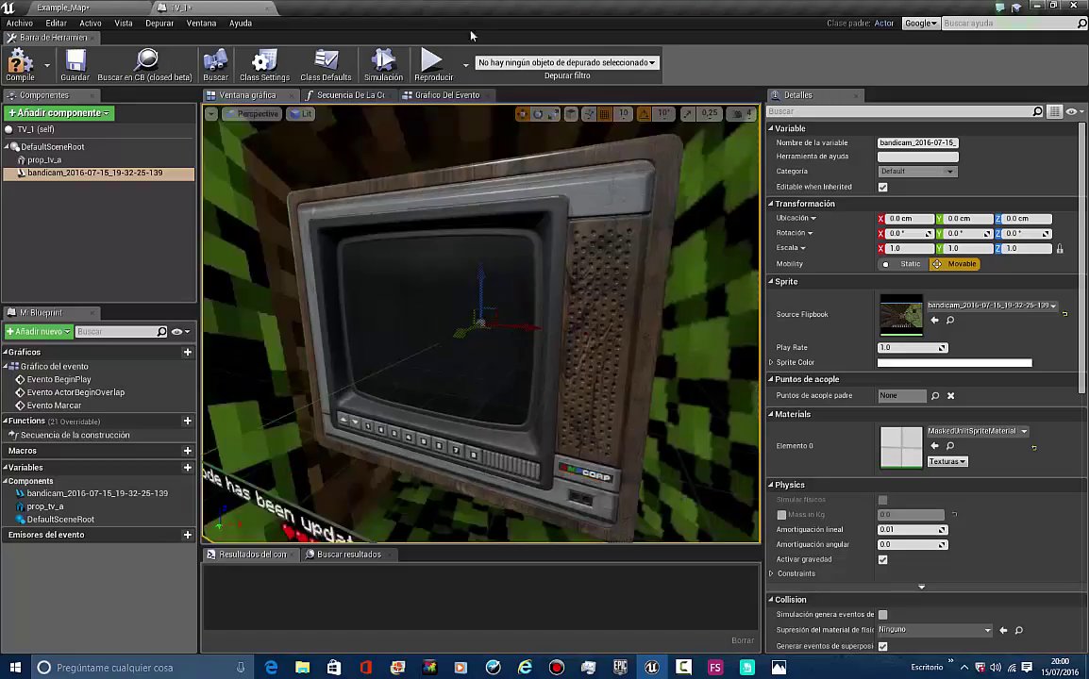
Turn off position grid snapping and move the flipbook forward to Y about 37.86 cm, just in front of the TV's screen
{"action": "scroll", "coordinate": [575, 284], "scroll_direction": "down", "scroll_amount": 10}
{"action": "right_click_drag", "start_coordinate": [574, 284], "coordinate": [951, 190]}
{"action": "left_click_drag", "start_coordinate": [951, 190], "coordinate": [986, 387]}
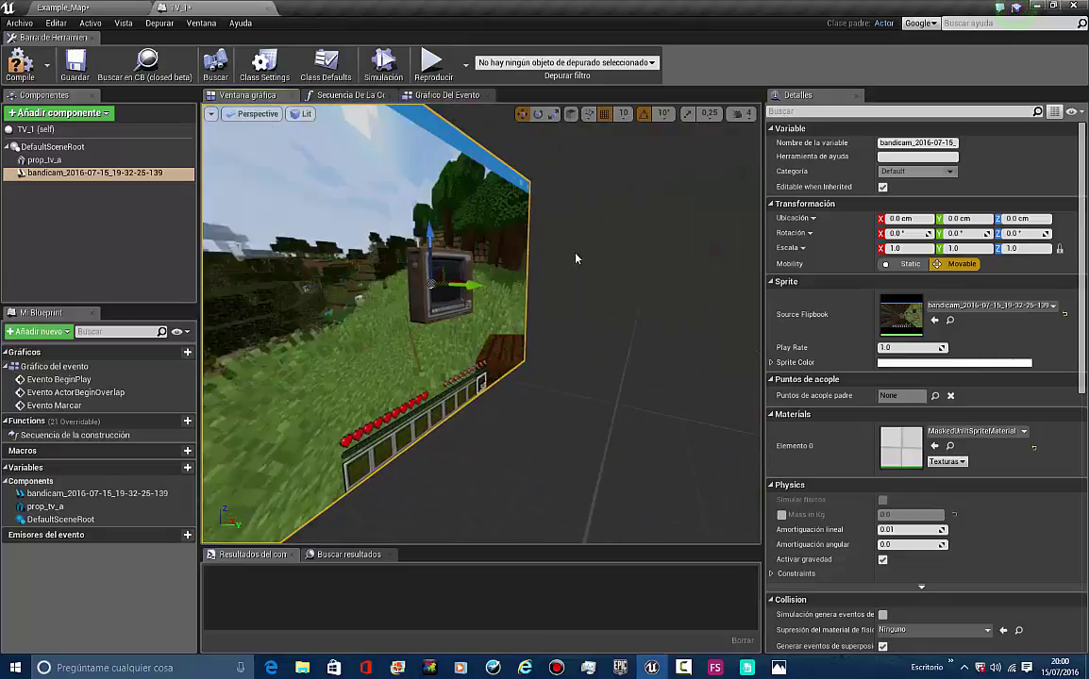
{"action": "left_click_drag", "start_coordinate": [599, 222], "coordinate": [594, 9]}
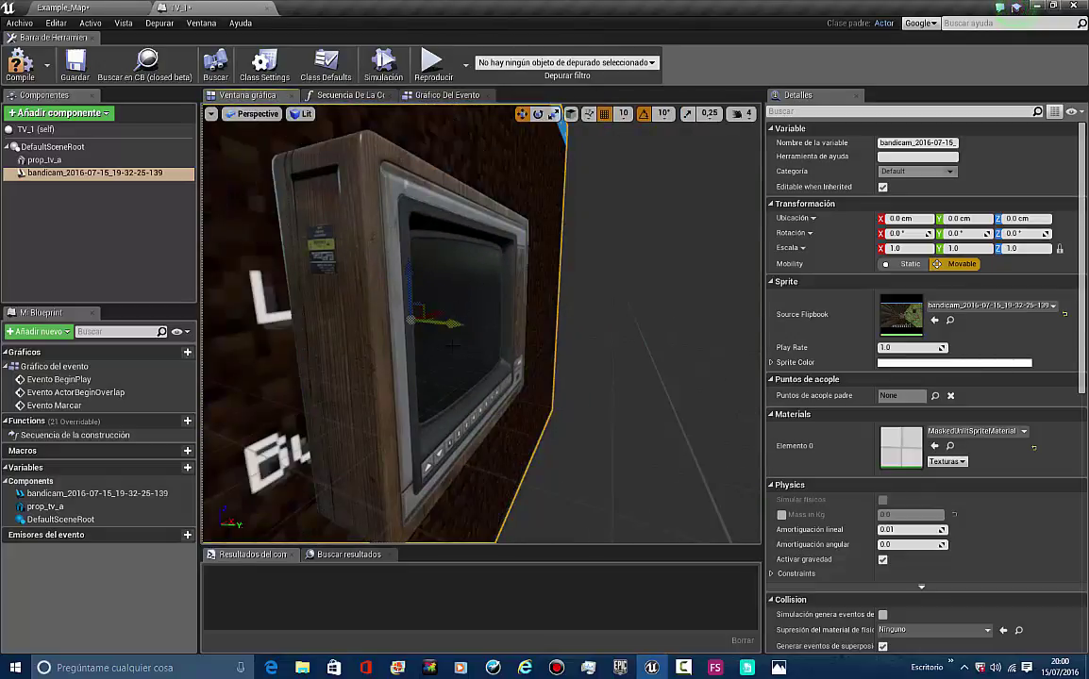
{"action": "left_click_drag", "start_coordinate": [453, 321], "coordinate": [530, 334]}
{"action": "left_click_drag", "start_coordinate": [623, 269], "coordinate": [593, 81]}
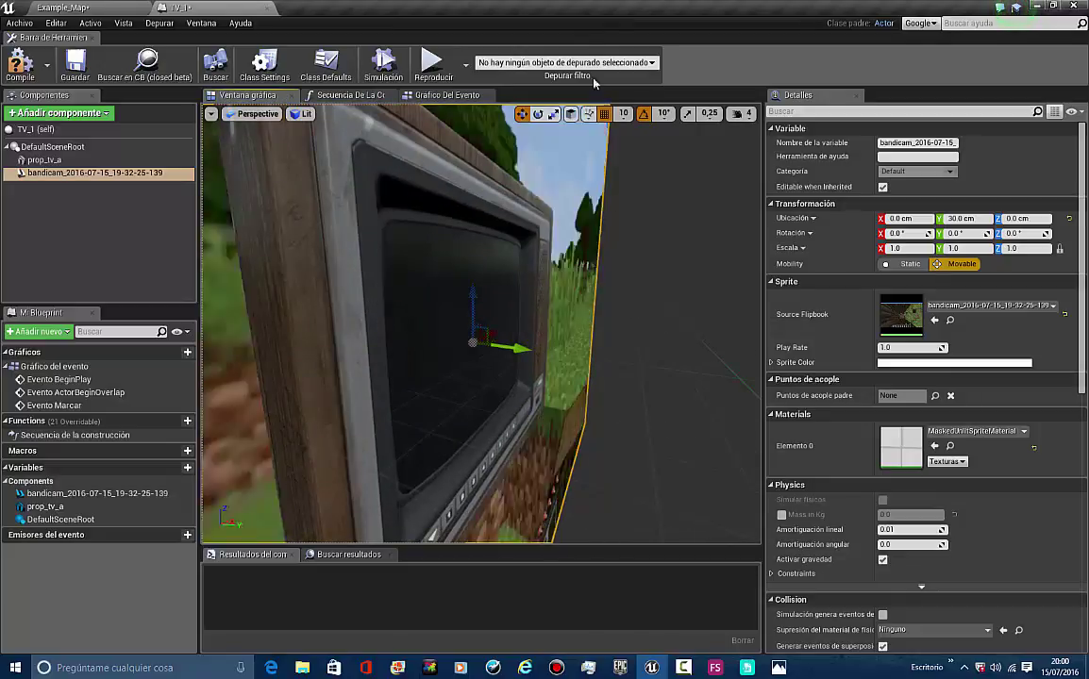
{"action": "left_click", "coordinate": [604, 115]}
{"action": "left_click_drag", "start_coordinate": [507, 362], "coordinate": [547, 352]}
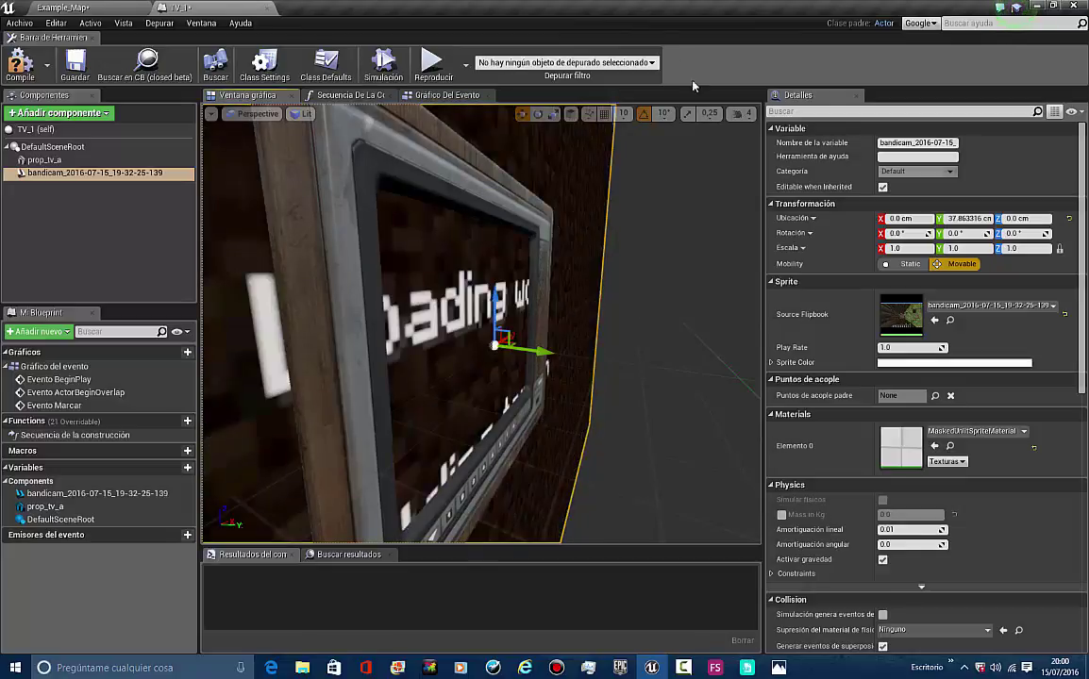
Scale the flipbook down uniformly to about 0.108 so it approaches the size of the TV screen
{"action": "left_click", "coordinate": [553, 113]}
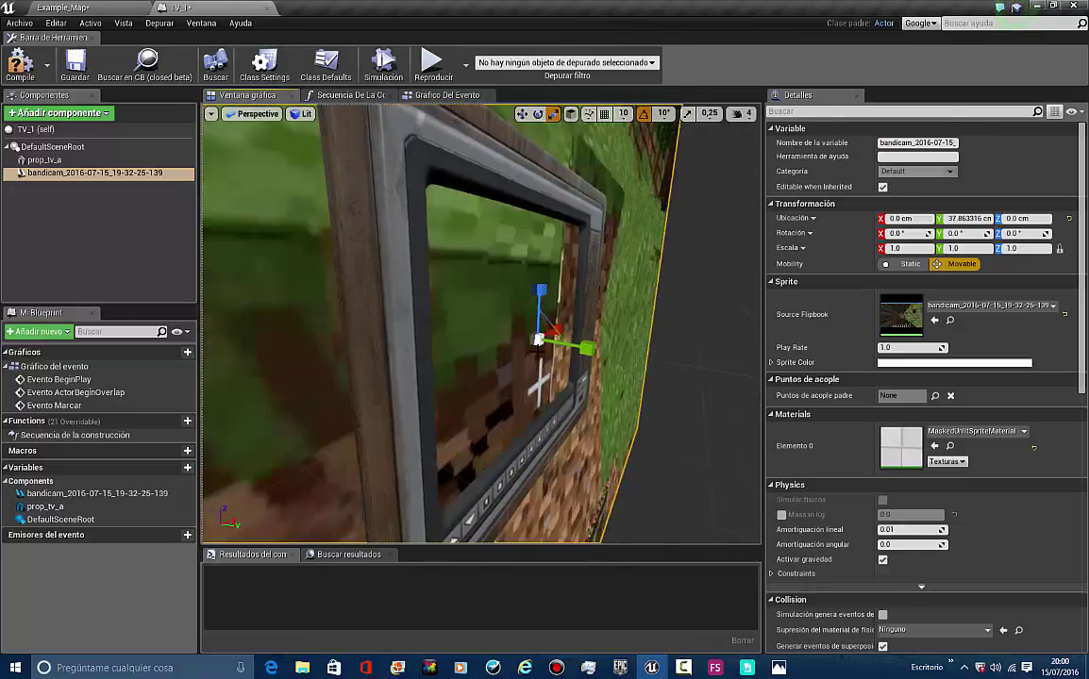
{"action": "left_click_drag", "start_coordinate": [553, 335], "coordinate": [490, 408]}
{"action": "right_click_drag", "start_coordinate": [433, 369], "coordinate": [535, 363]}
{"action": "left_click_drag", "start_coordinate": [534, 354], "coordinate": [530, 357]}
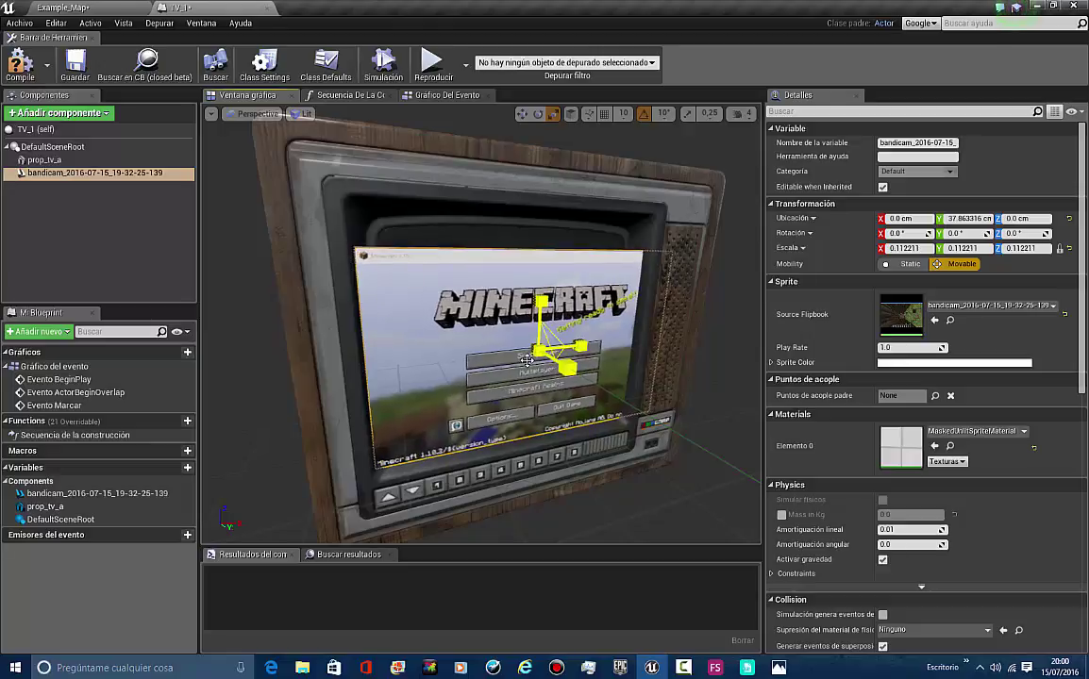
Shift the flipbook to X about -5.9 cm and fit its width to the TV screen with an X scale of about 0.099
{"action": "left_click", "coordinate": [524, 116]}
{"action": "right_click_drag", "start_coordinate": [557, 274], "coordinate": [453, 276]}
{"action": "left_click_drag", "start_coordinate": [582, 342], "coordinate": [568, 342]}
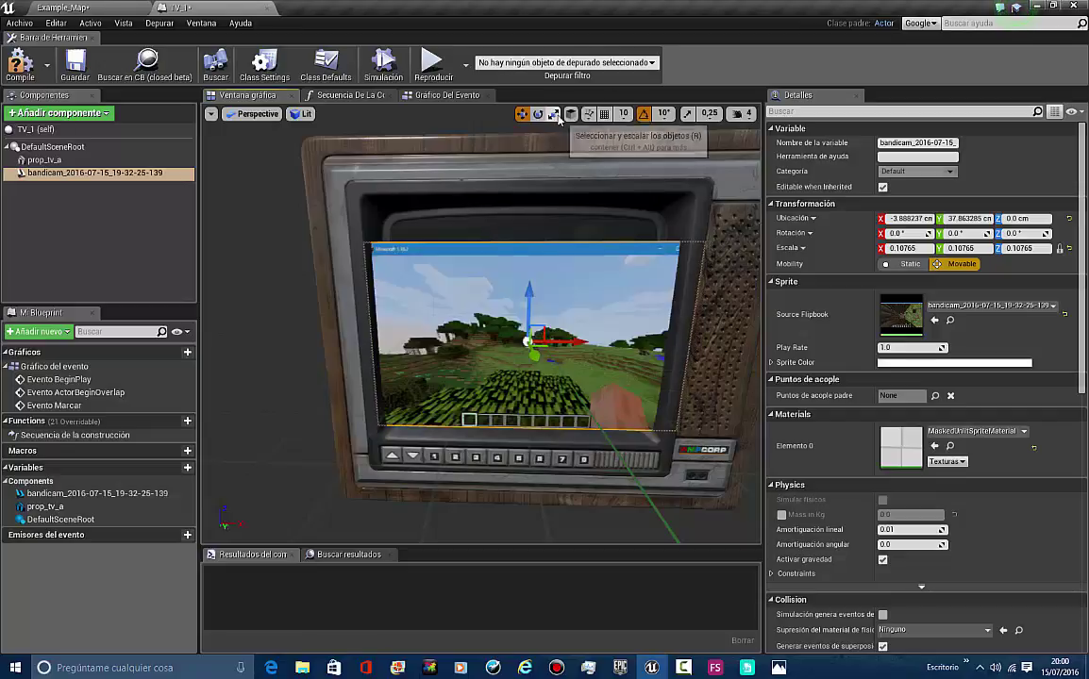
{"action": "left_click", "coordinate": [554, 115]}
{"action": "right_click_drag", "start_coordinate": [555, 217], "coordinate": [613, 206]}
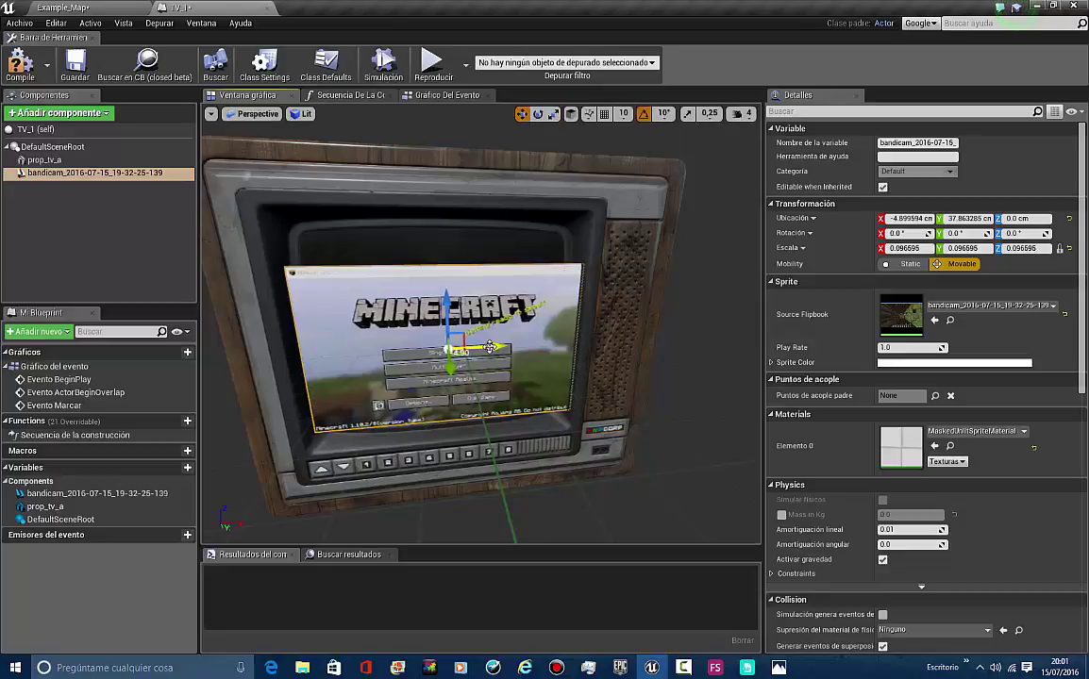
{"action": "left_click_drag", "start_coordinate": [489, 347], "coordinate": [487, 347]}
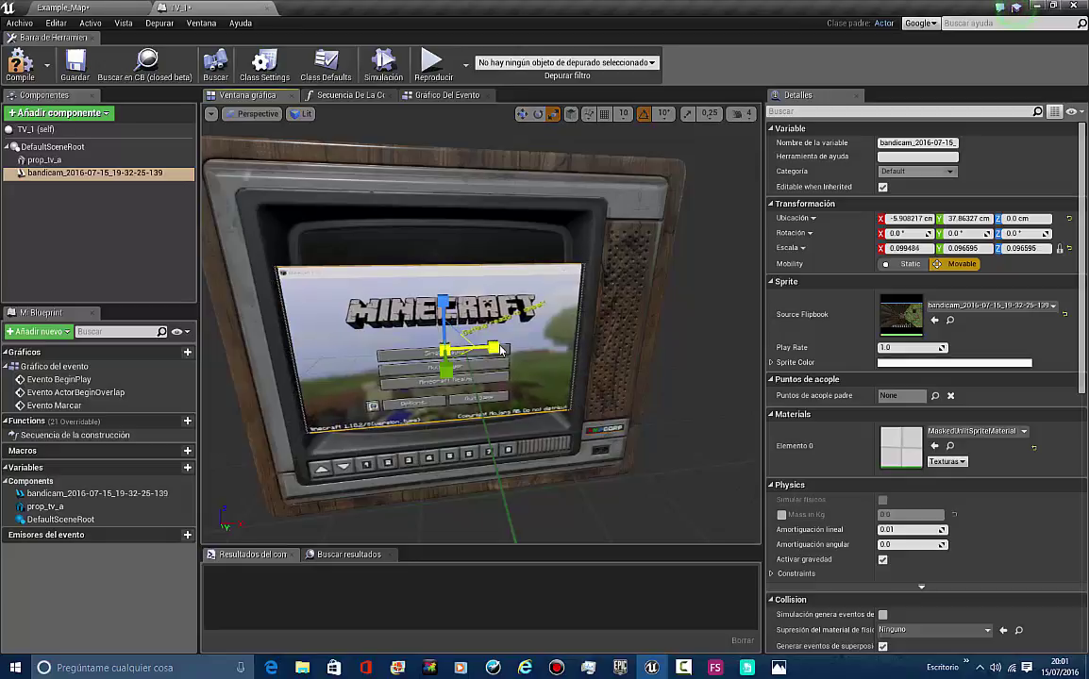
Raise the flipbook to Z about 4.09 cm and stretch its Z scale to about 0.133 to fill the screen's height
{"action": "left_click", "coordinate": [522, 113]}
{"action": "left_click_drag", "start_coordinate": [445, 304], "coordinate": [446, 291]}
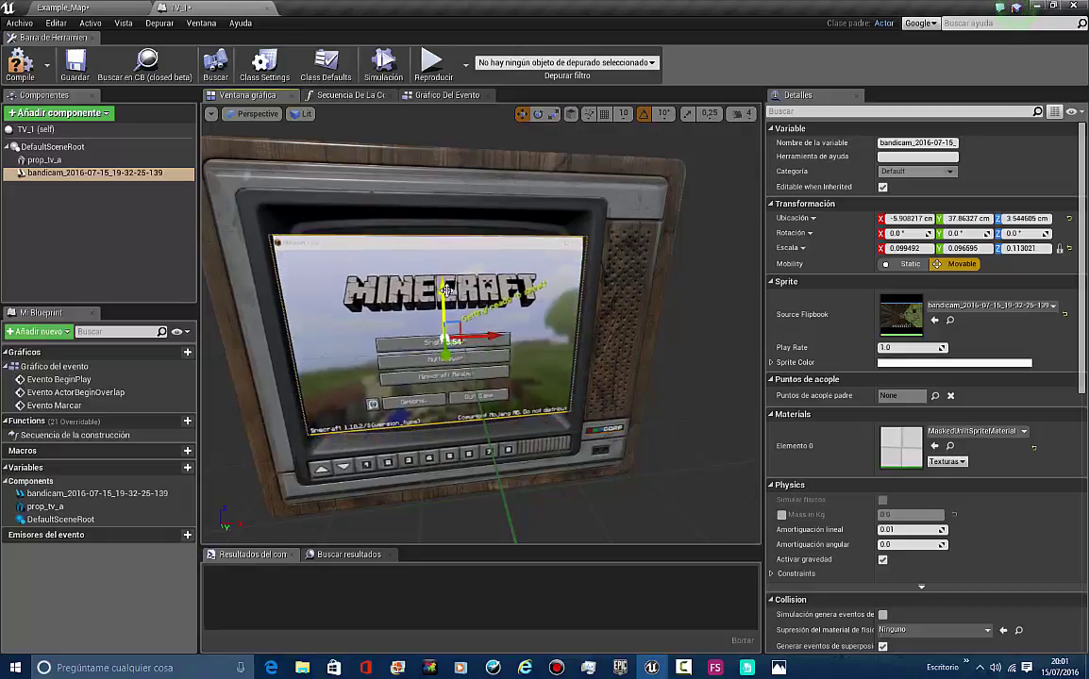
{"action": "left_click", "coordinate": [555, 115]}
{"action": "left_click_drag", "start_coordinate": [517, 184], "coordinate": [517, 226]}
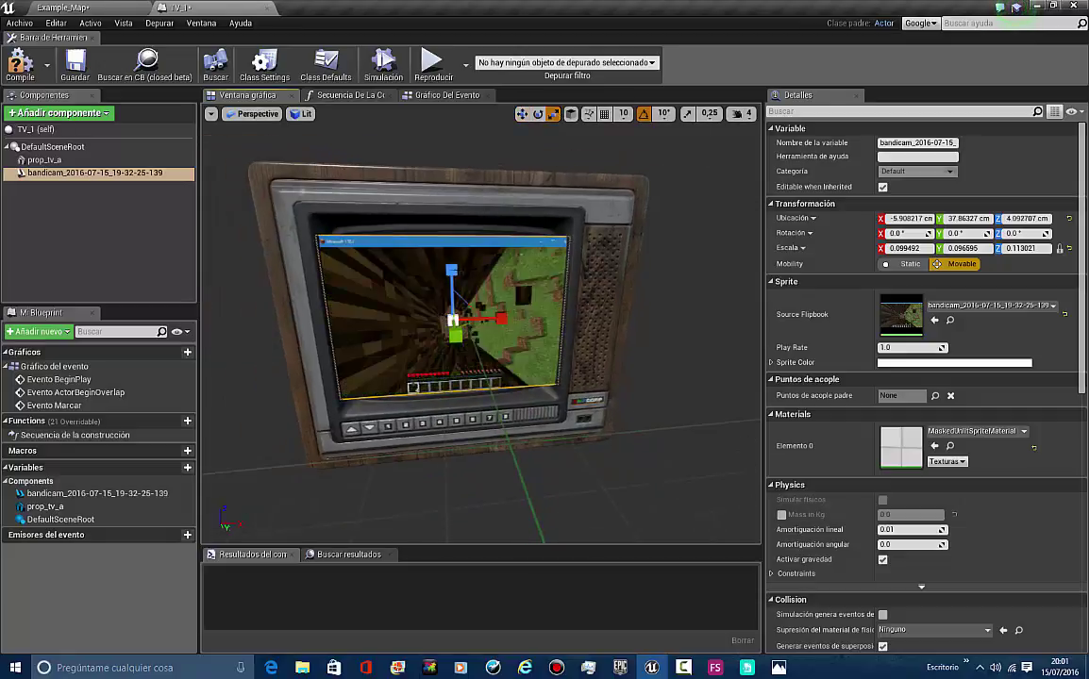
{"action": "left_click_drag", "start_coordinate": [454, 274], "coordinate": [456, 266]}
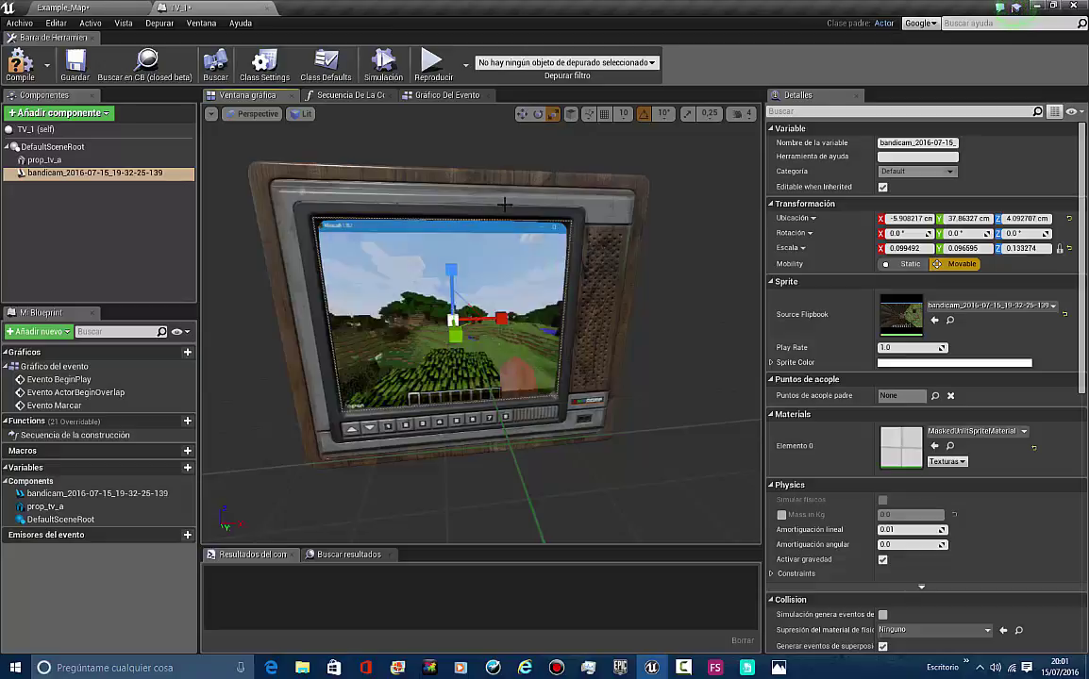
Raise the flipbook to Z about 4.99 cm and check its fit inside the TV's screen frame
{"action": "left_click", "coordinate": [522, 113]}
{"action": "left_click_drag", "start_coordinate": [454, 278], "coordinate": [450, 269]}
{"action": "right_click_drag", "start_coordinate": [394, 232], "coordinate": [408, 212]}
{"action": "left_click", "coordinate": [60, 236]}
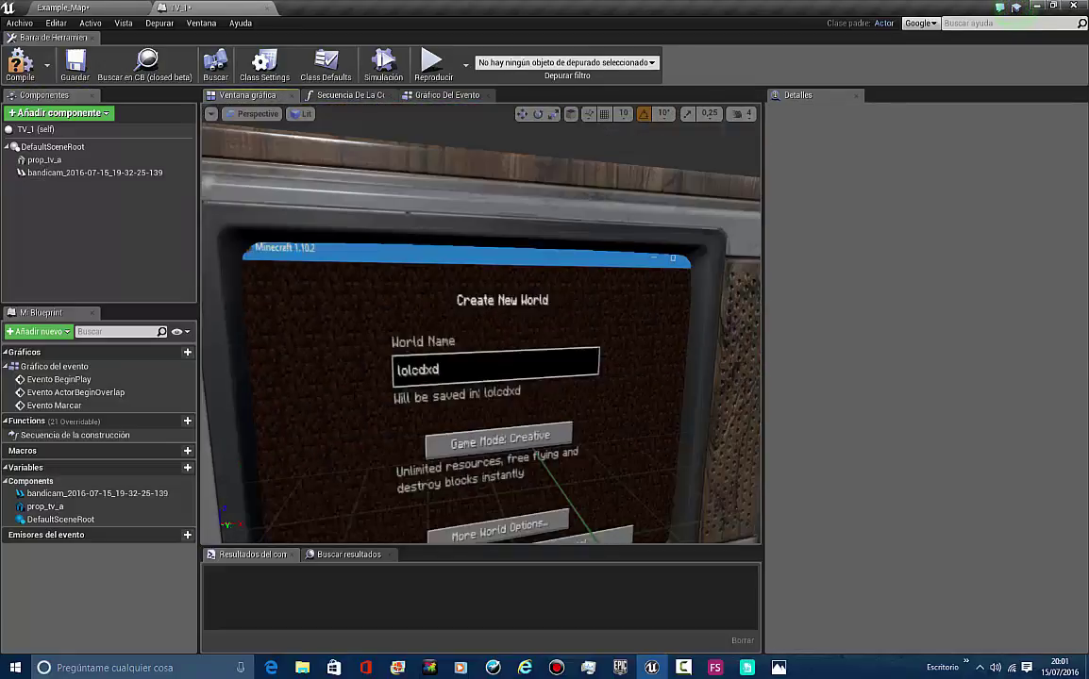
{"action": "left_click_drag", "start_coordinate": [407, 415], "coordinate": [444, 406]}
{"action": "left_click", "coordinate": [469, 350]}
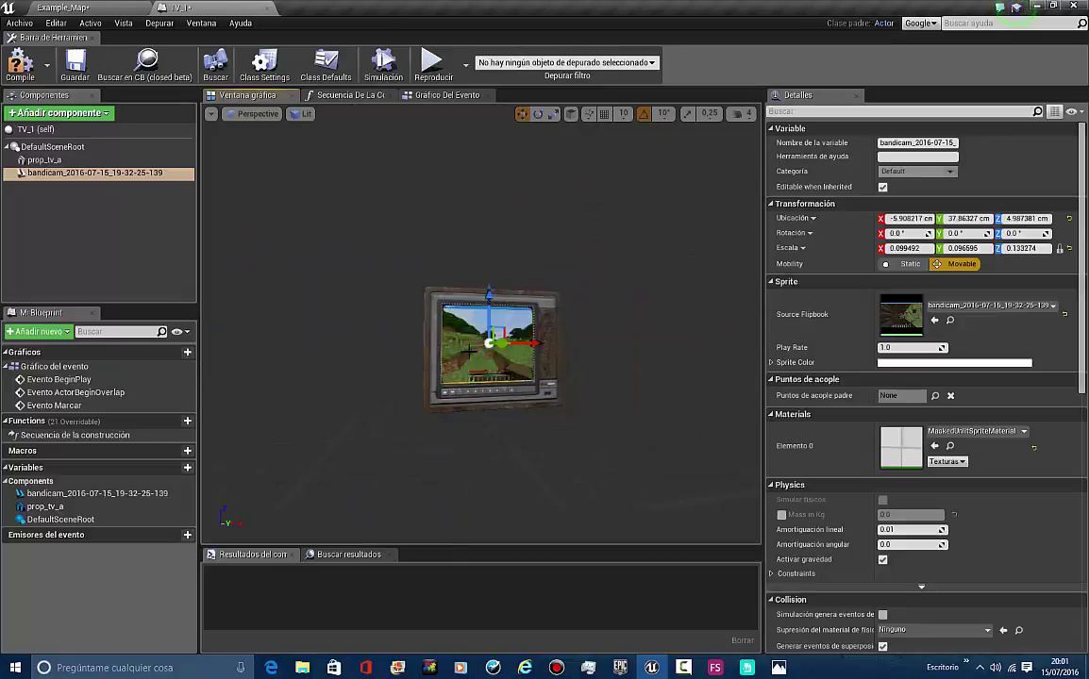
Delete the three default event nodes from TV_1's event graph
{"action": "left_click", "coordinate": [446, 94]}
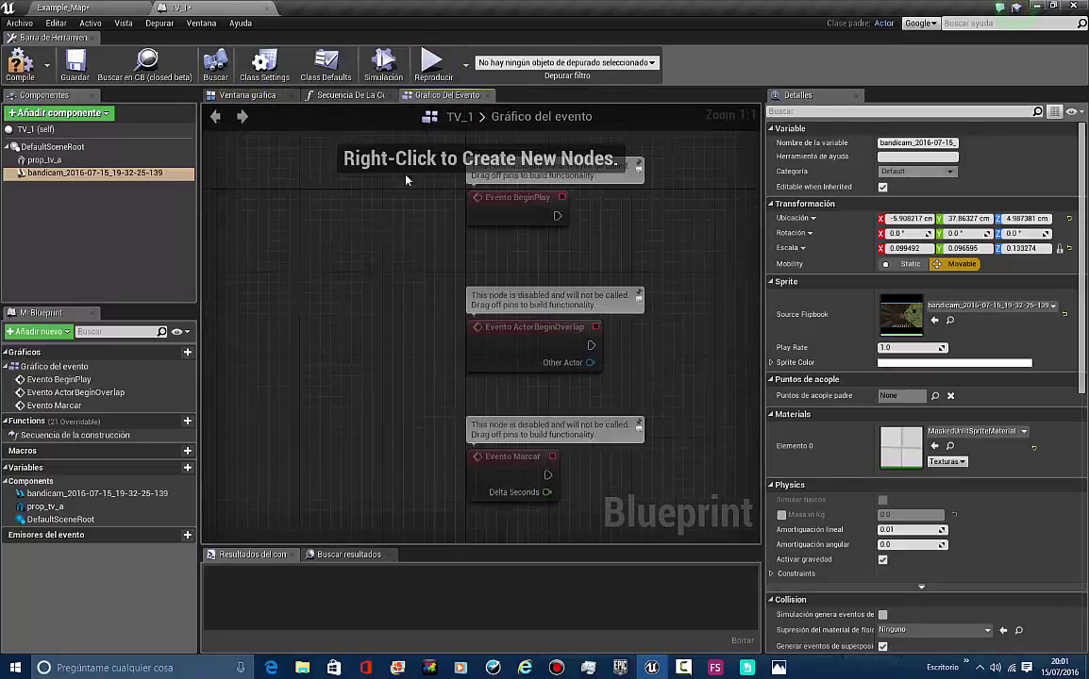
{"action": "scroll", "coordinate": [348, 341], "scroll_direction": "down", "scroll_amount": 3}
{"action": "left_click_drag", "start_coordinate": [347, 425], "coordinate": [583, 201]}
{"action": "key", "text": "Delete"}
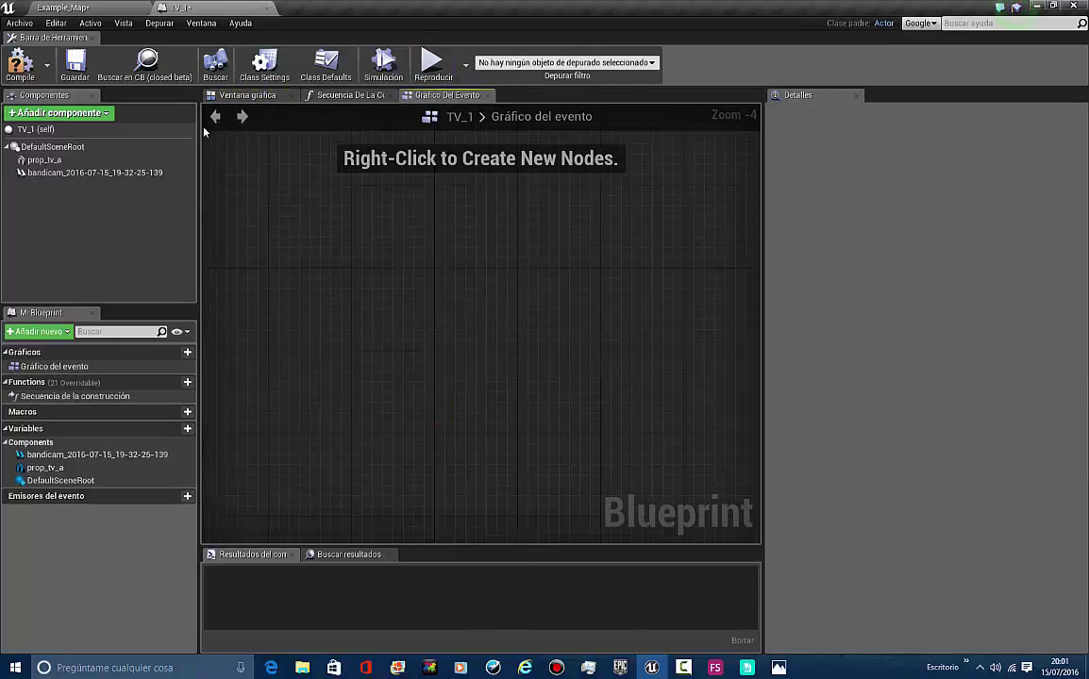
Add a Box Collision component to the TV_1 blueprint
{"action": "left_click", "coordinate": [248, 96]}
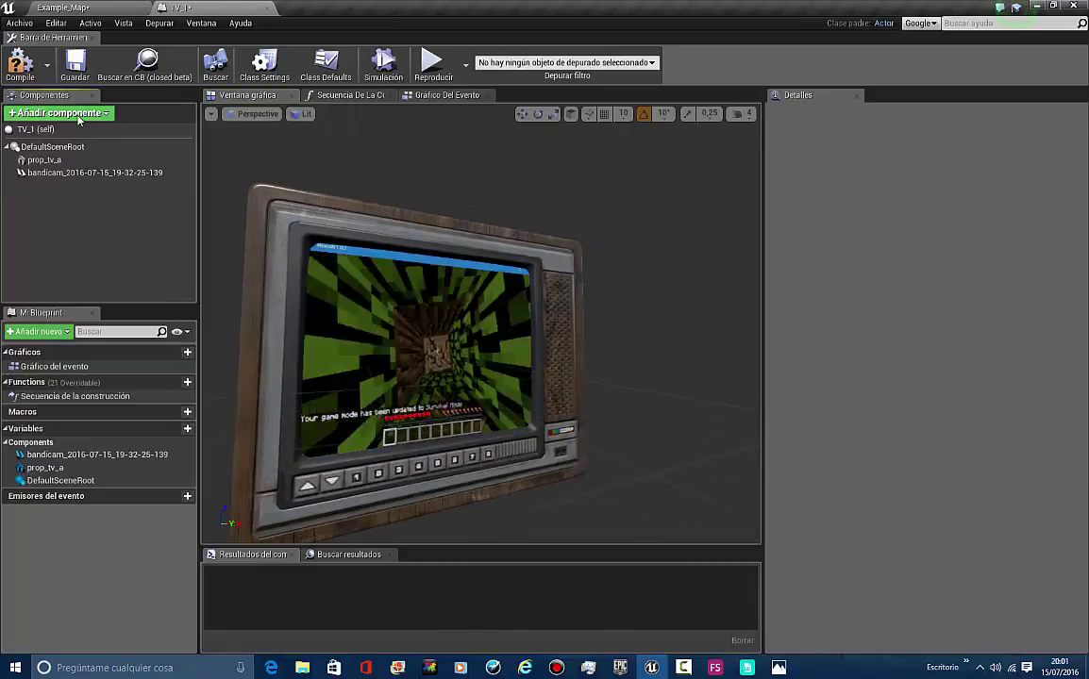
{"action": "left_click", "coordinate": [59, 113]}
{"action": "type", "text": "box"}
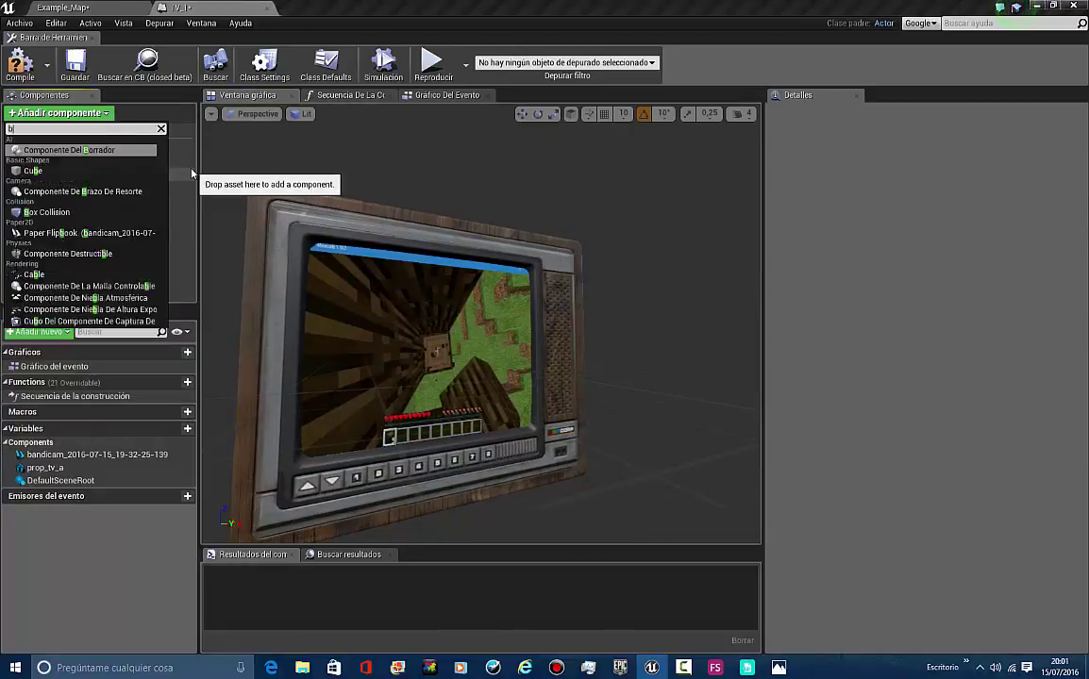
{"action": "key", "text": "Return"}
Scale the collision box uniformly to about 3.17 so it surrounds the TV
{"action": "right_click_drag", "start_coordinate": [615, 389], "coordinate": [516, 109]}
{"action": "left_click", "coordinate": [553, 114]}
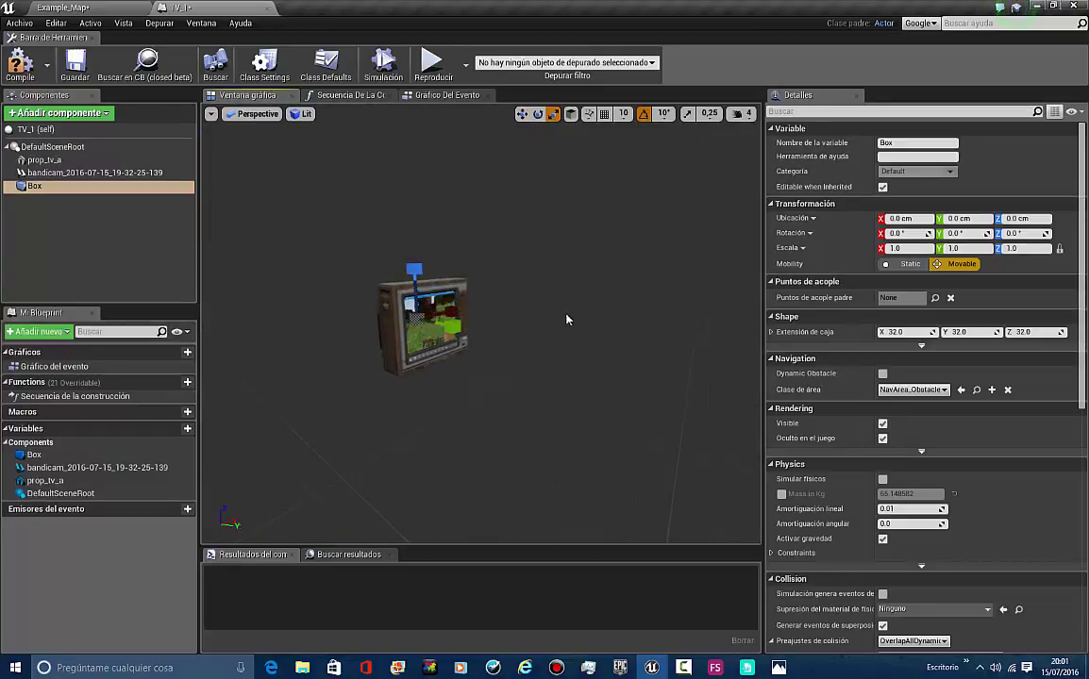
{"action": "right_click_drag", "start_coordinate": [568, 319], "coordinate": [433, 321]}
{"action": "left_click_drag", "start_coordinate": [454, 303], "coordinate": [509, 278]}
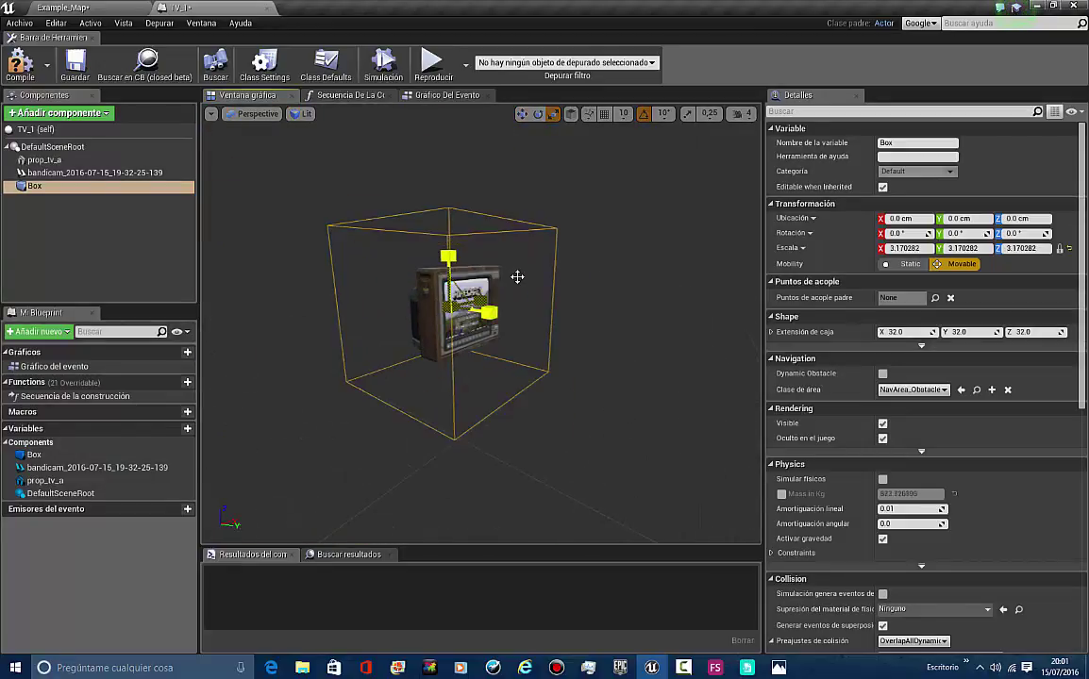
{"action": "left_click_drag", "start_coordinate": [606, 270], "coordinate": [714, 179]}
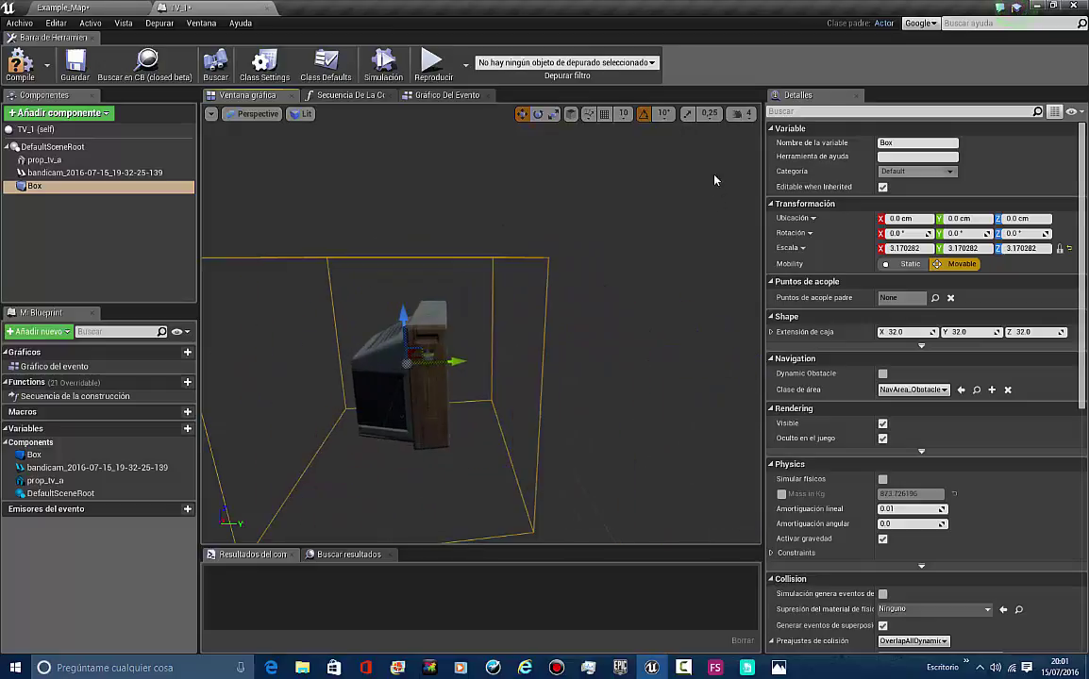
Set the box's collision preset to Custom and its Projectile response to ignore
{"action": "scroll", "coordinate": [895, 468], "scroll_direction": "down", "scroll_amount": 5}
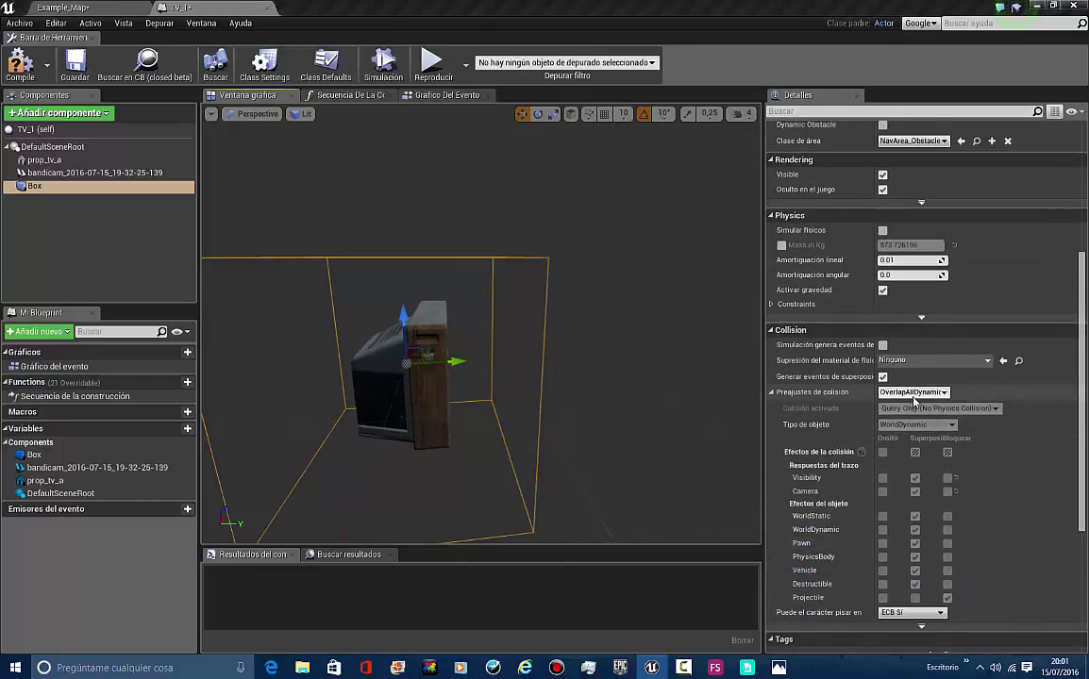
{"action": "left_click", "coordinate": [914, 392]}
{"action": "left_click", "coordinate": [910, 402]}
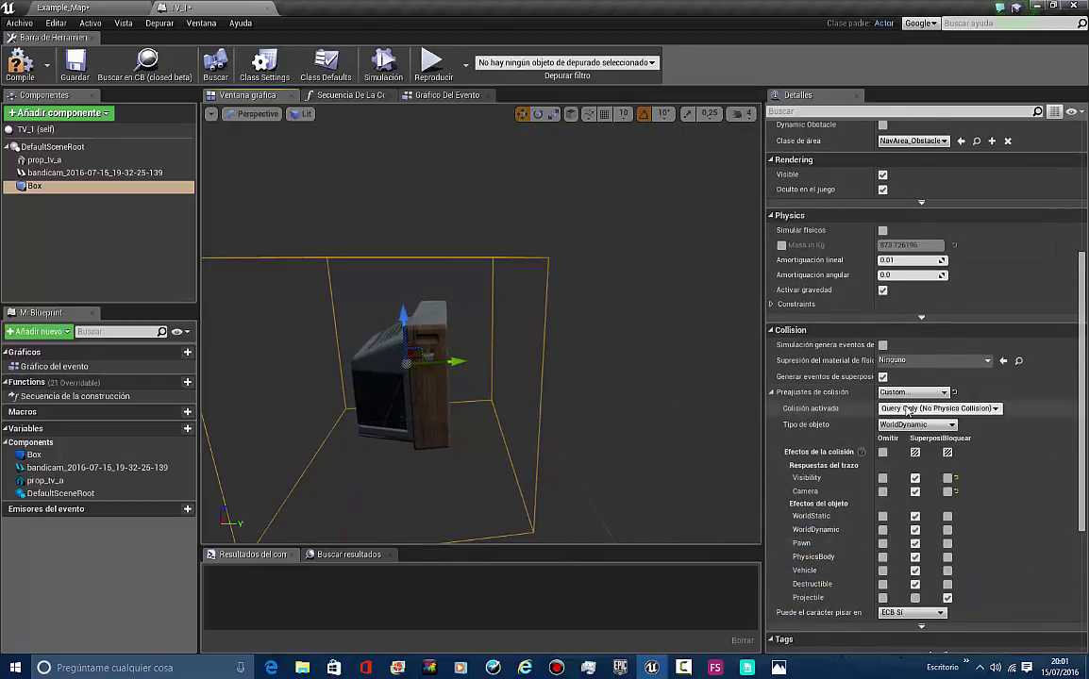
{"action": "scroll", "coordinate": [907, 415], "scroll_direction": "down", "scroll_amount": 2}
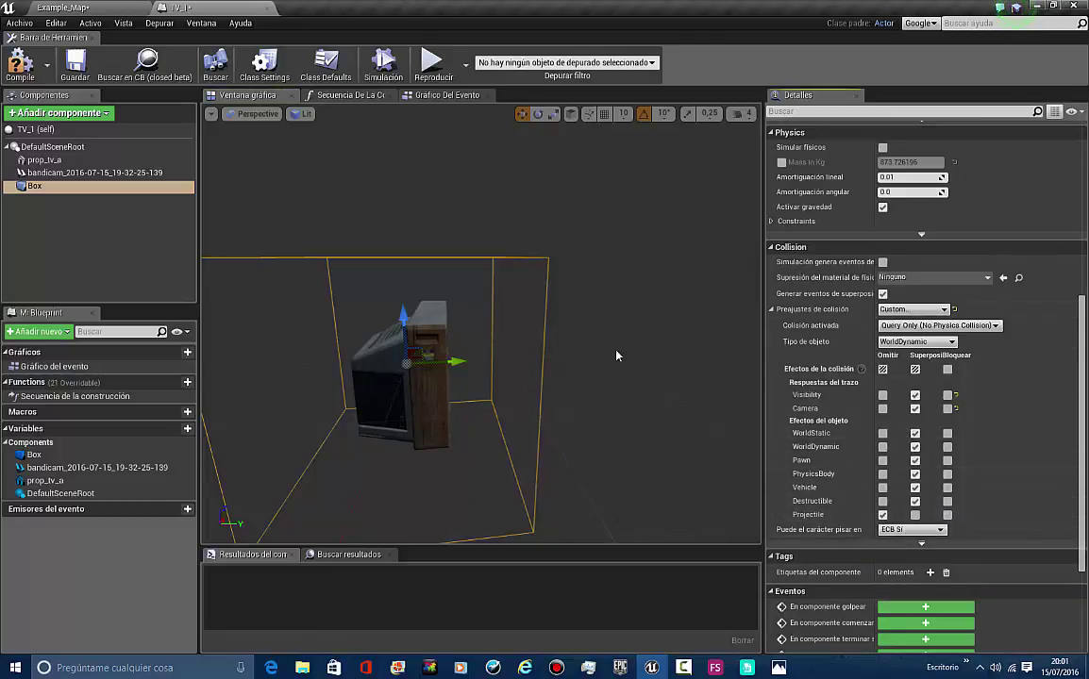
Examine from several angles how the collision box encloses the TV and its flipbook
{"action": "left_click_drag", "start_coordinate": [616, 356], "coordinate": [569, 290]}
{"action": "left_click_drag", "start_coordinate": [497, 227], "coordinate": [660, 208]}
{"action": "scroll", "coordinate": [658, 209], "scroll_direction": "down", "scroll_amount": 5}
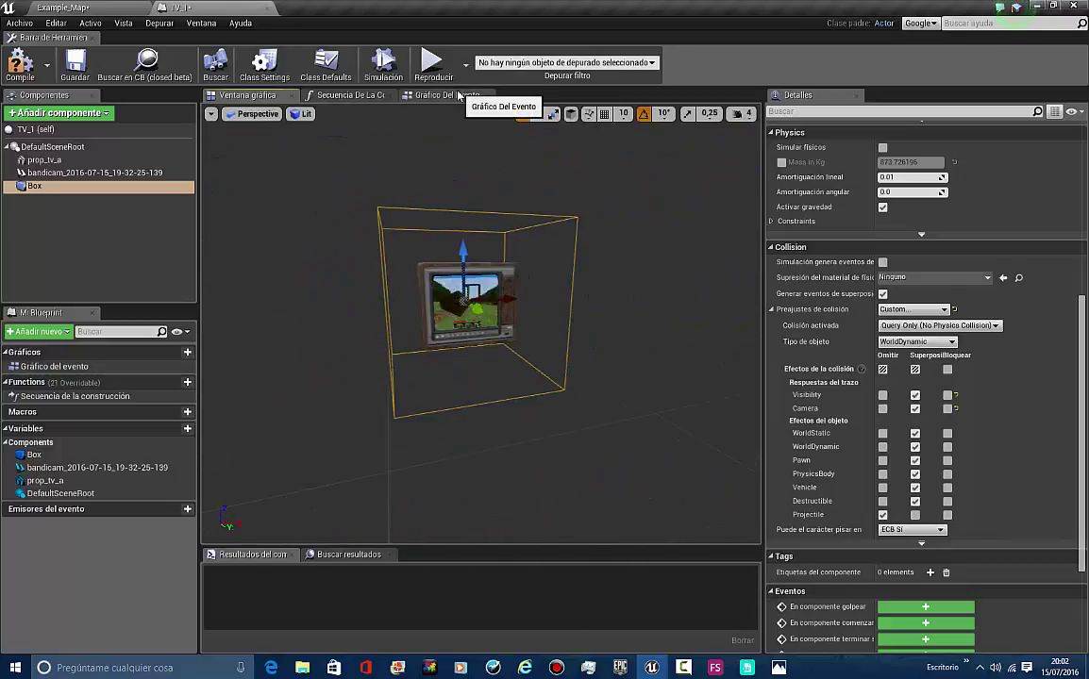
{"action": "left_click", "coordinate": [447, 94]}
{"action": "left_click", "coordinate": [246, 95]}
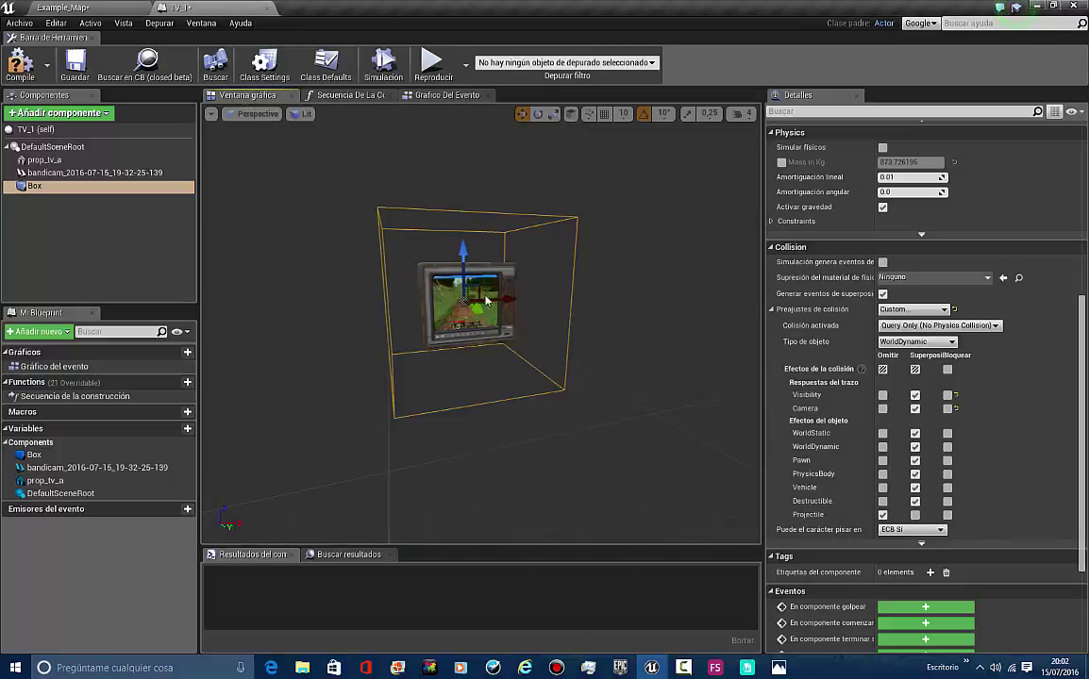
{"action": "scroll", "coordinate": [602, 385], "scroll_direction": "up", "scroll_amount": 5}
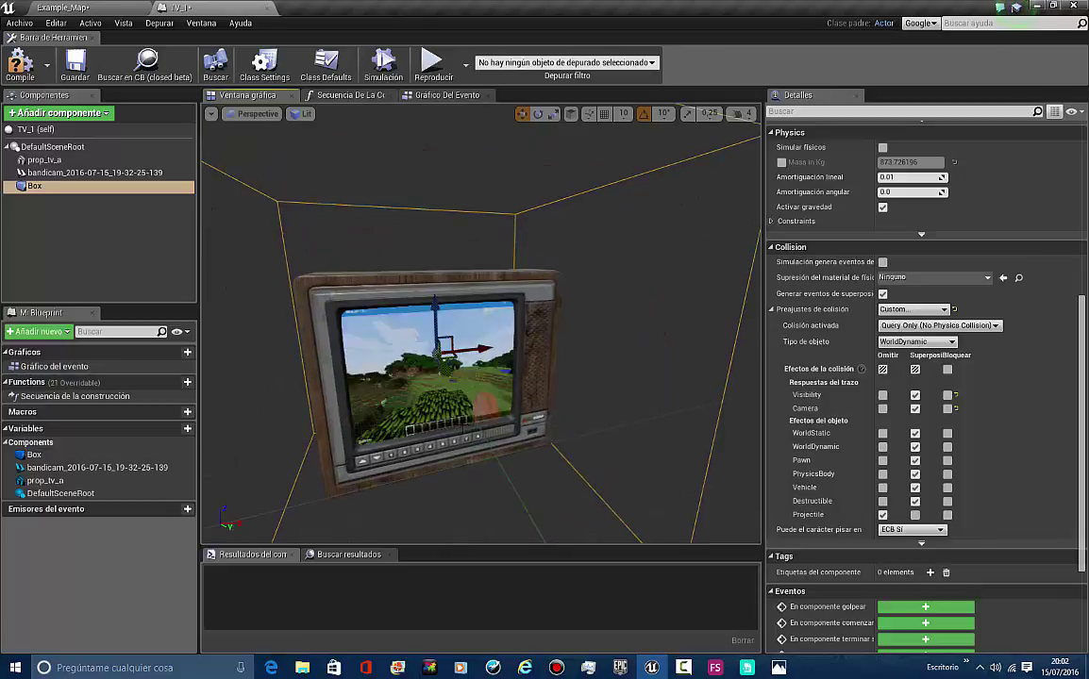
{"action": "left_click_drag", "start_coordinate": [578, 440], "coordinate": [603, 447]}
Add an OnComponentBeginOverlap event for the Box component to the event graph
{"action": "left_click", "coordinate": [453, 95]}
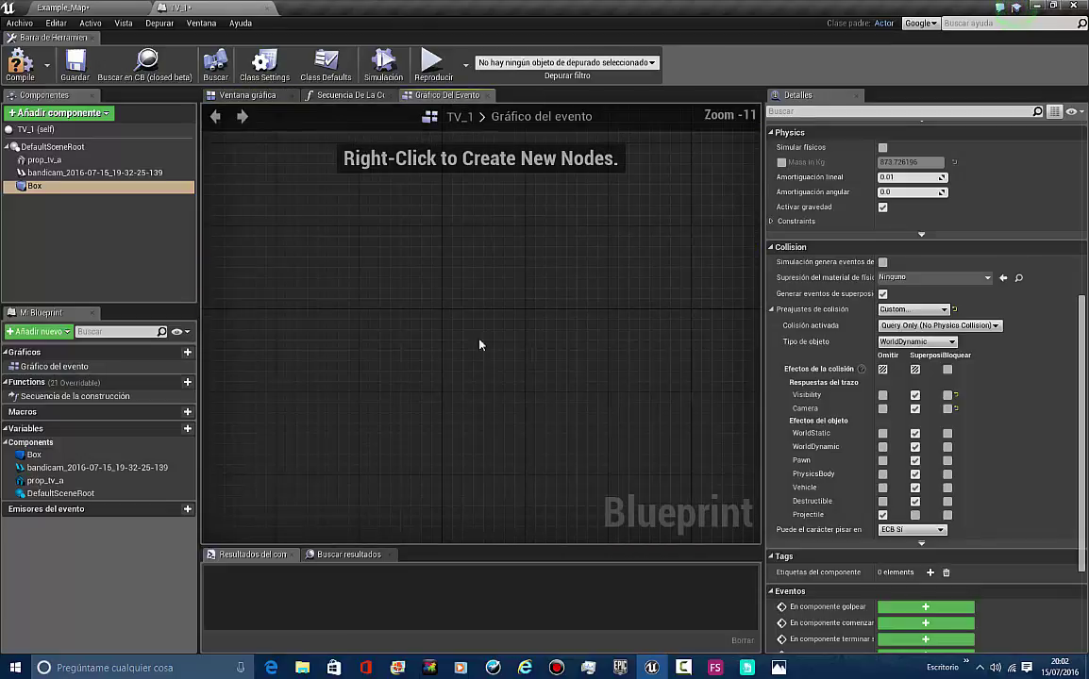
{"action": "right_click", "coordinate": [449, 333]}
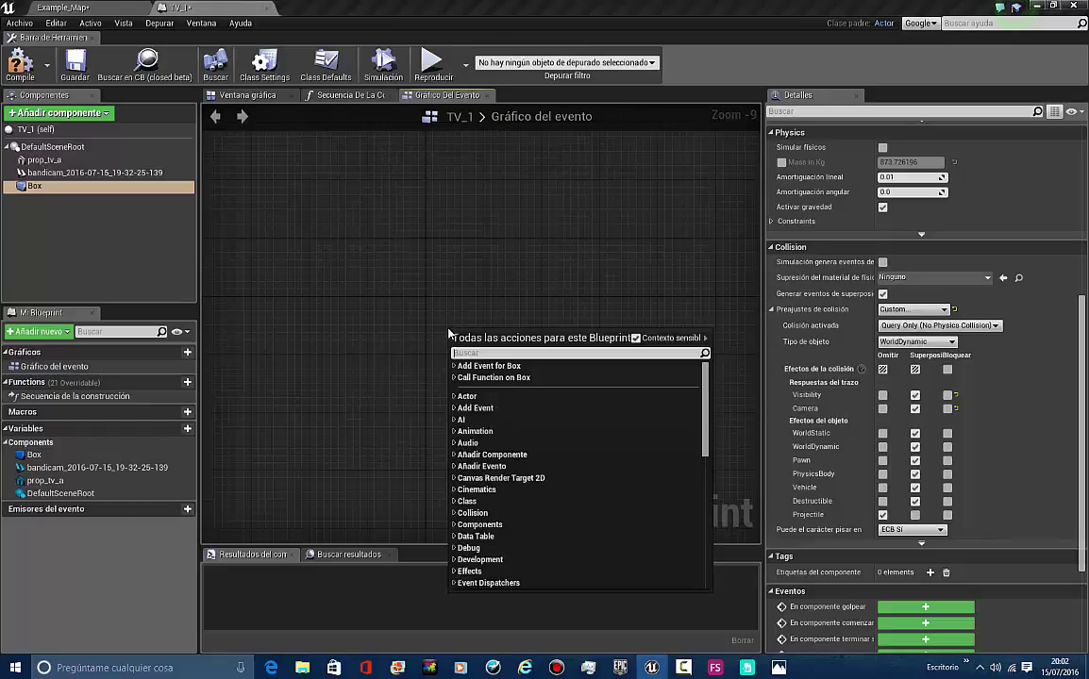
{"action": "type", "text": "beg"}
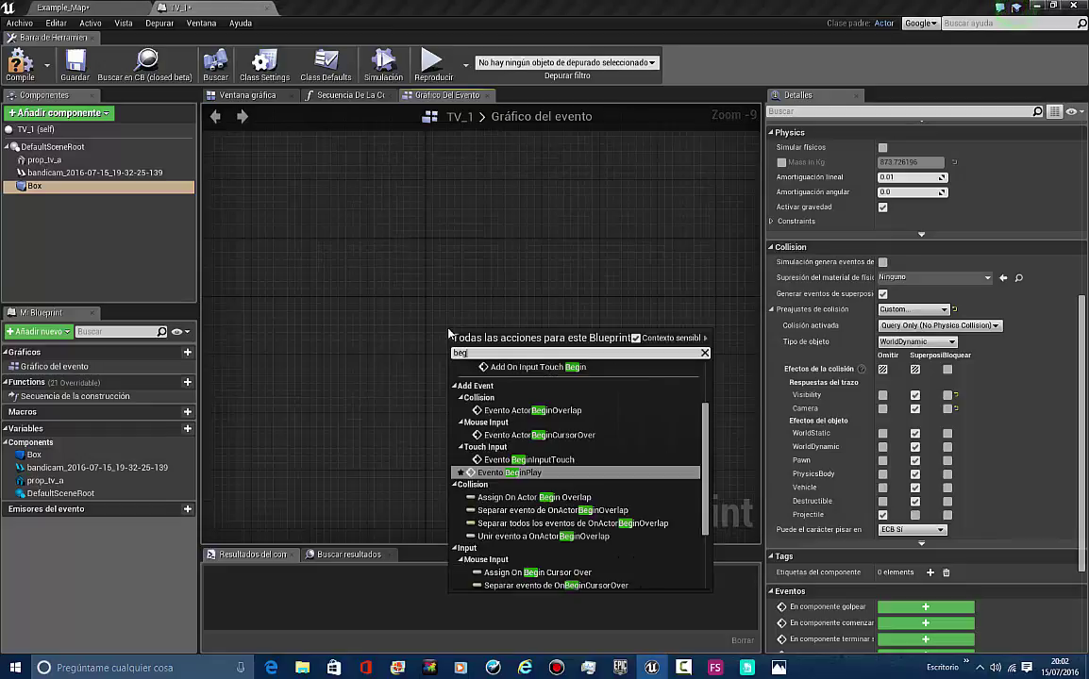
{"action": "type", "text": "in"}
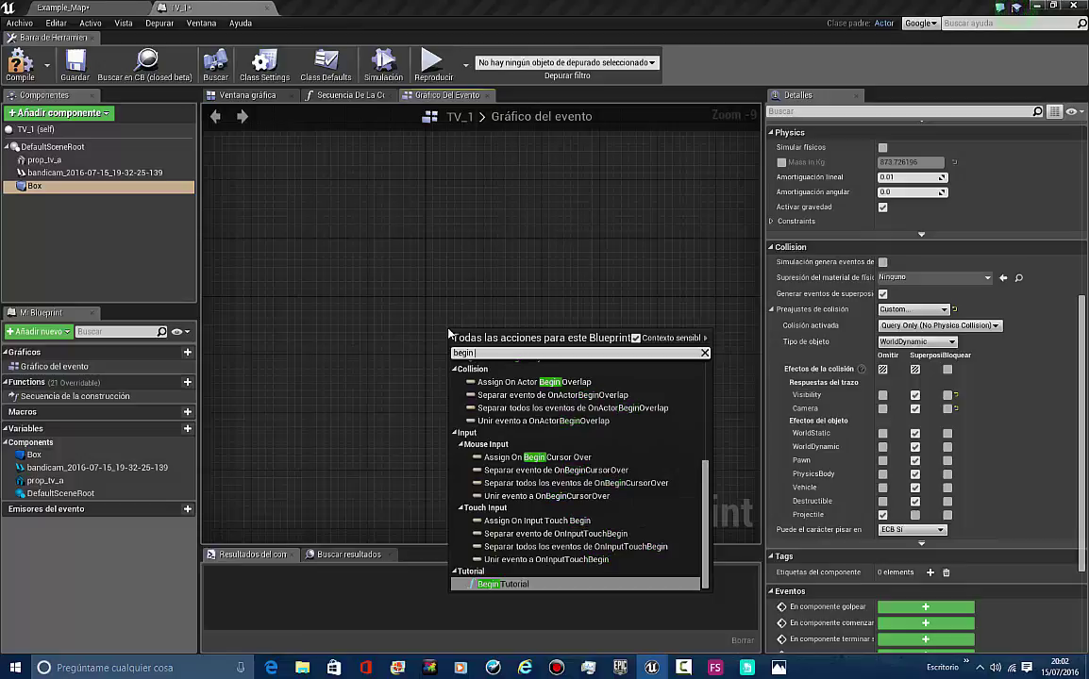
{"action": "type", "text": " overlap"}
{"action": "key", "text": "Return"}
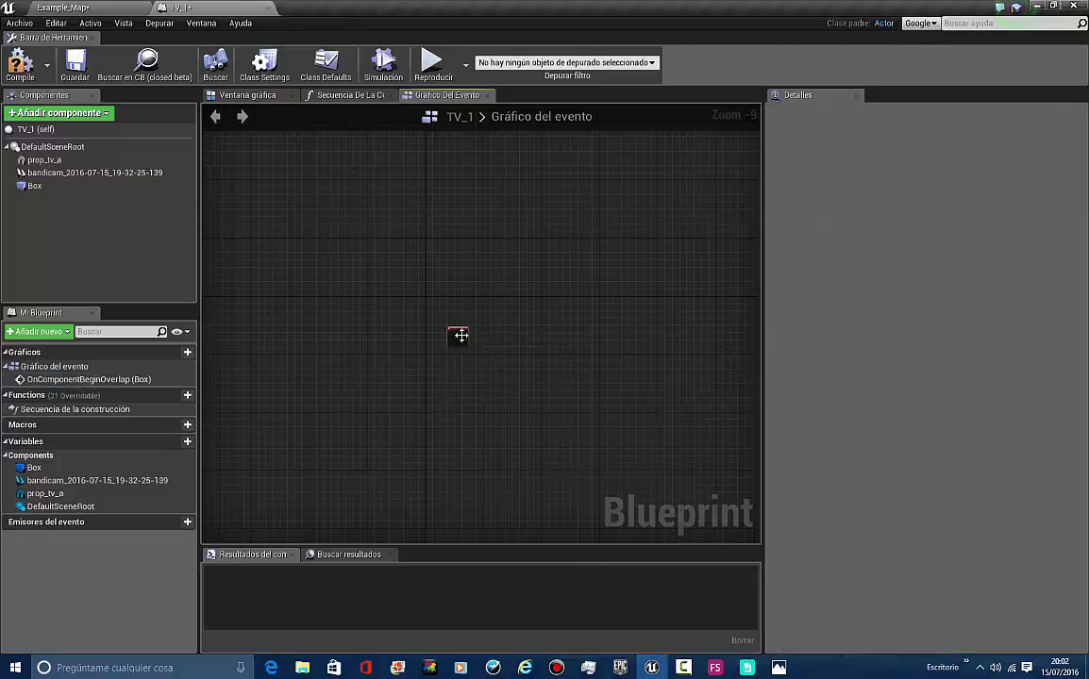
Add a cast to MyCharacter (Proyectar a MyCharacter) fed by the begin-overlap event's Other Actor and place it beside the event
{"action": "left_click_drag", "start_coordinate": [287, 266], "coordinate": [438, 335]}
{"action": "scroll", "coordinate": [438, 335], "scroll_direction": "up", "scroll_amount": 2}
{"action": "left_click_drag", "start_coordinate": [385, 309], "coordinate": [397, 229]}
{"action": "right_click_drag", "start_coordinate": [615, 279], "coordinate": [565, 384]}
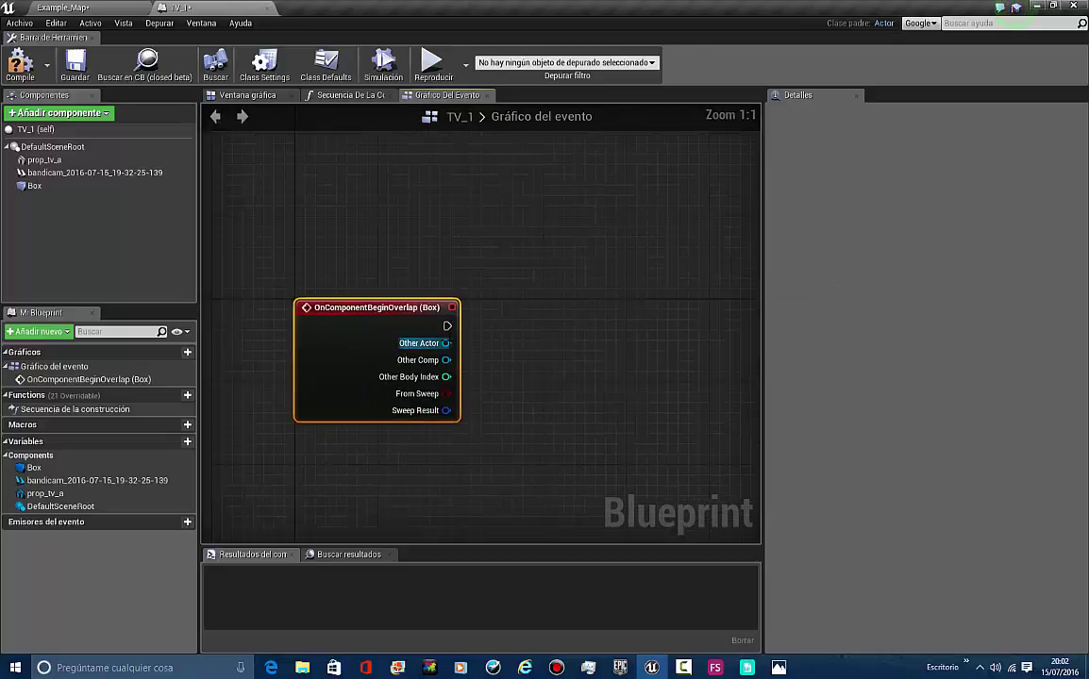
{"action": "left_click_drag", "start_coordinate": [504, 344], "coordinate": [505, 345]}
{"action": "type", "text": "cast to my ch"}
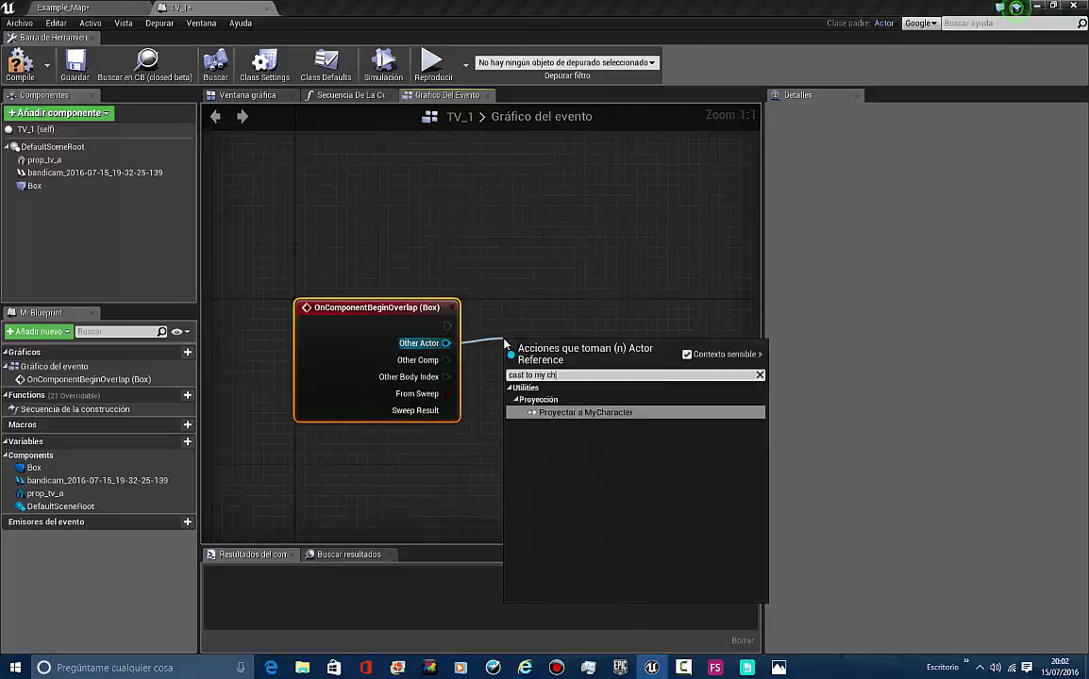
{"action": "key", "text": "Return"}
{"action": "right_click_drag", "start_coordinate": [464, 313], "coordinate": [398, 298]}
{"action": "left_click_drag", "start_coordinate": [564, 388], "coordinate": [448, 330]}
{"action": "right_click_drag", "start_coordinate": [343, 396], "coordinate": [333, 397]}
Add an Enable Input (Activar entrada) node after the MyCharacter cast and align it with the cast
{"action": "left_click_drag", "start_coordinate": [604, 352], "coordinate": [604, 352]}
{"action": "type", "text": "e"}
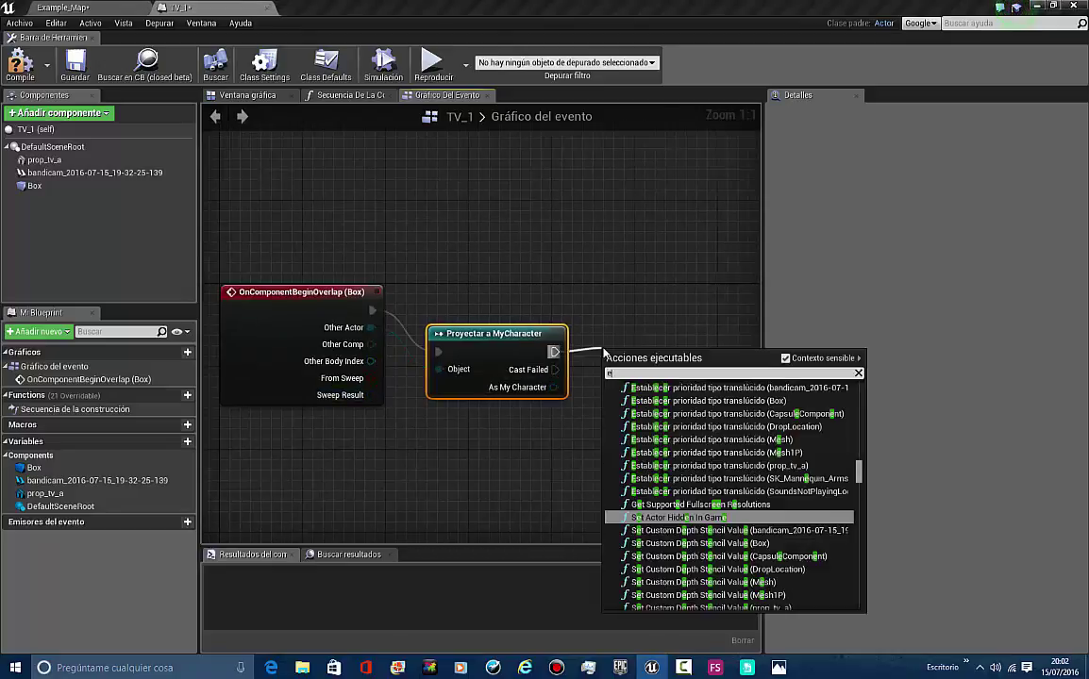
{"action": "type", "text": "nable in"}
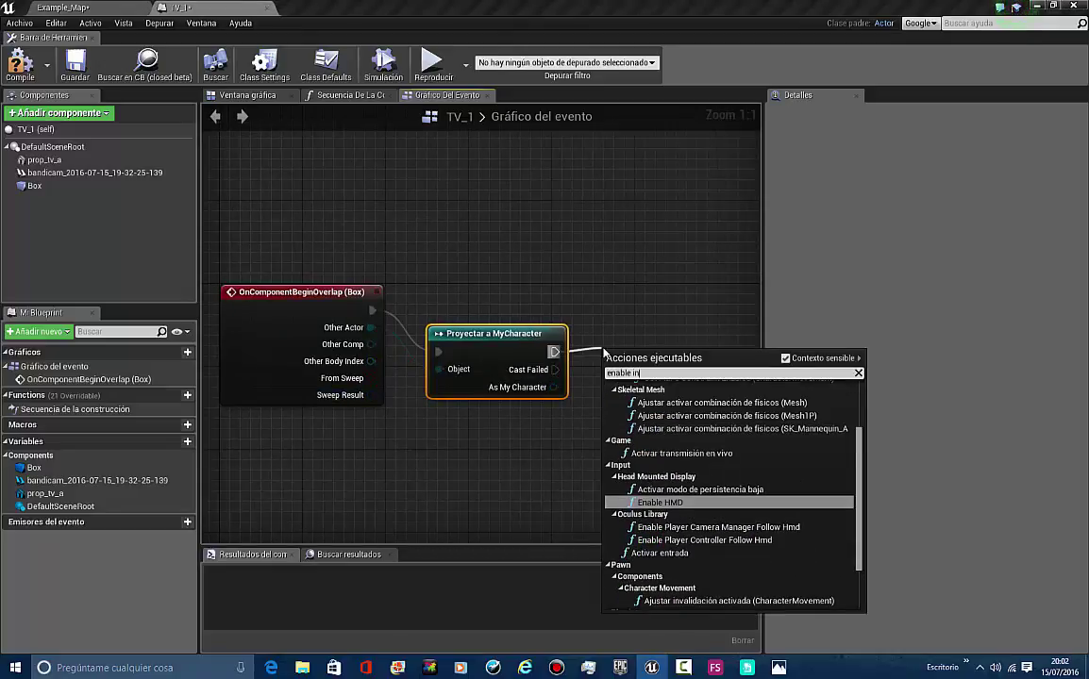
{"action": "key", "text": "Down"}
{"action": "key", "text": "Down"}
{"action": "key", "text": "Down"}
{"action": "key", "text": "Down"}
{"action": "key", "text": "Return"}
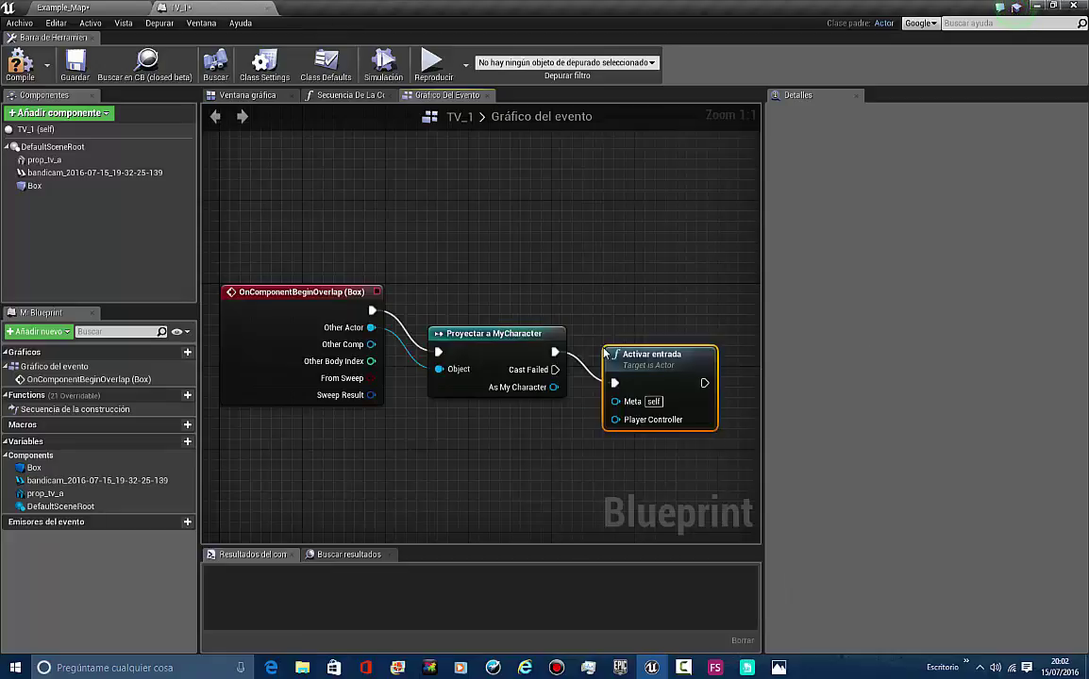
{"action": "left_click_drag", "start_coordinate": [644, 376], "coordinate": [654, 349]}
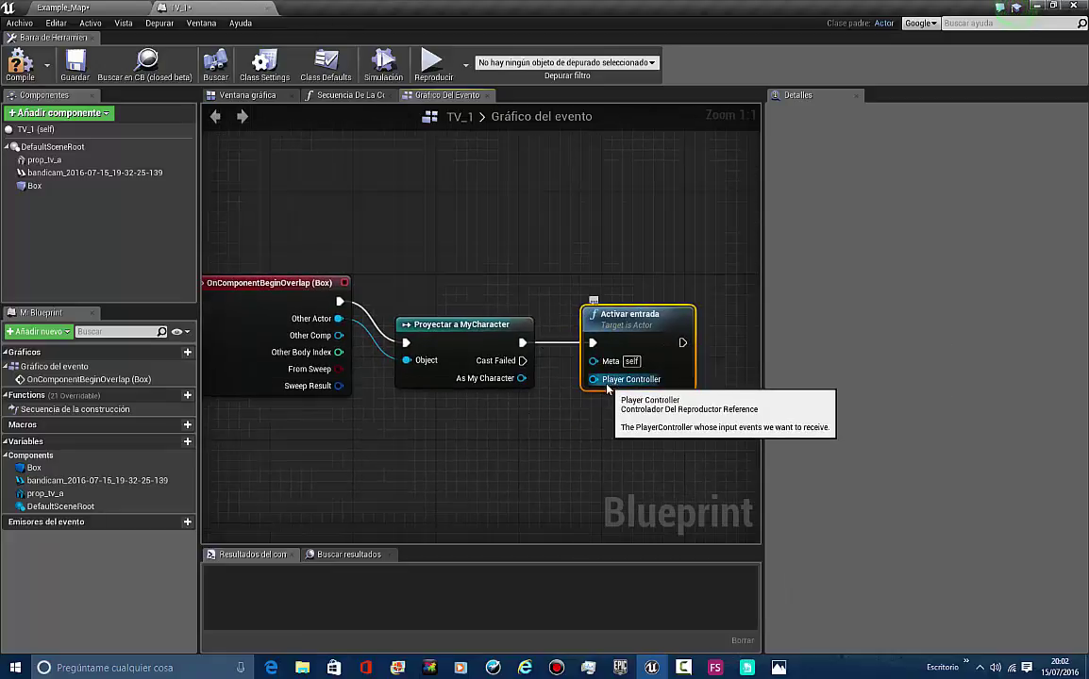
Feed the Activar entrada node's Player Controller input from a new Get Player Controller (Obtener controlador del reproductor) node
{"action": "left_click_drag", "start_coordinate": [593, 379], "coordinate": [597, 456]}
{"action": "type", "text": "get"}
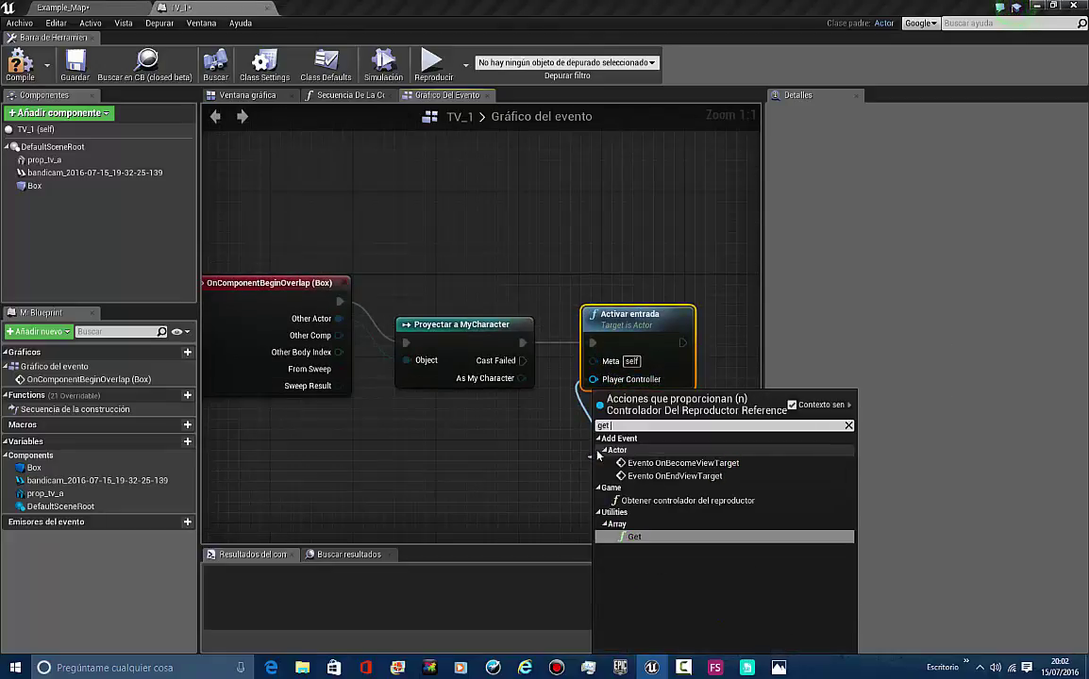
{"action": "type", "text": " `pl"}
{"action": "key", "text": "BackSpace"}
{"action": "key", "text": "BackSpace"}
{"action": "key", "text": "BackSpace"}
{"action": "key", "text": "BackSpace"}
{"action": "type", "text": "pla"}
{"action": "key", "text": "Return"}
{"action": "left_click", "coordinate": [600, 431]}
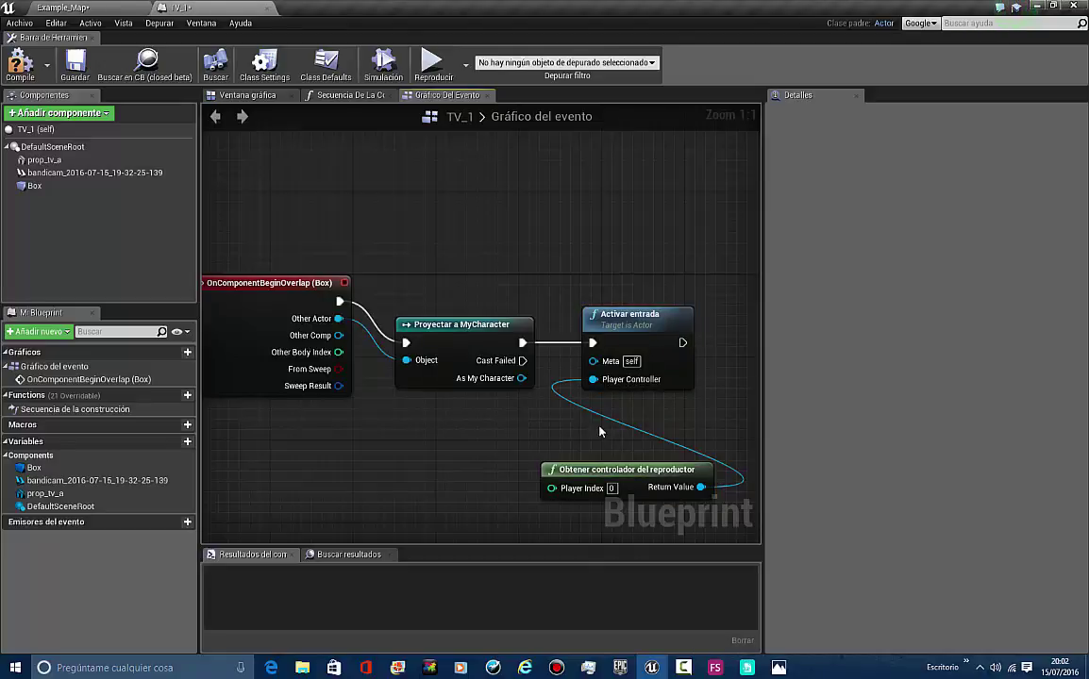
Examine from several angles the area around the TV that the collision box covers, then return to the event graph
{"action": "left_click", "coordinate": [247, 94]}
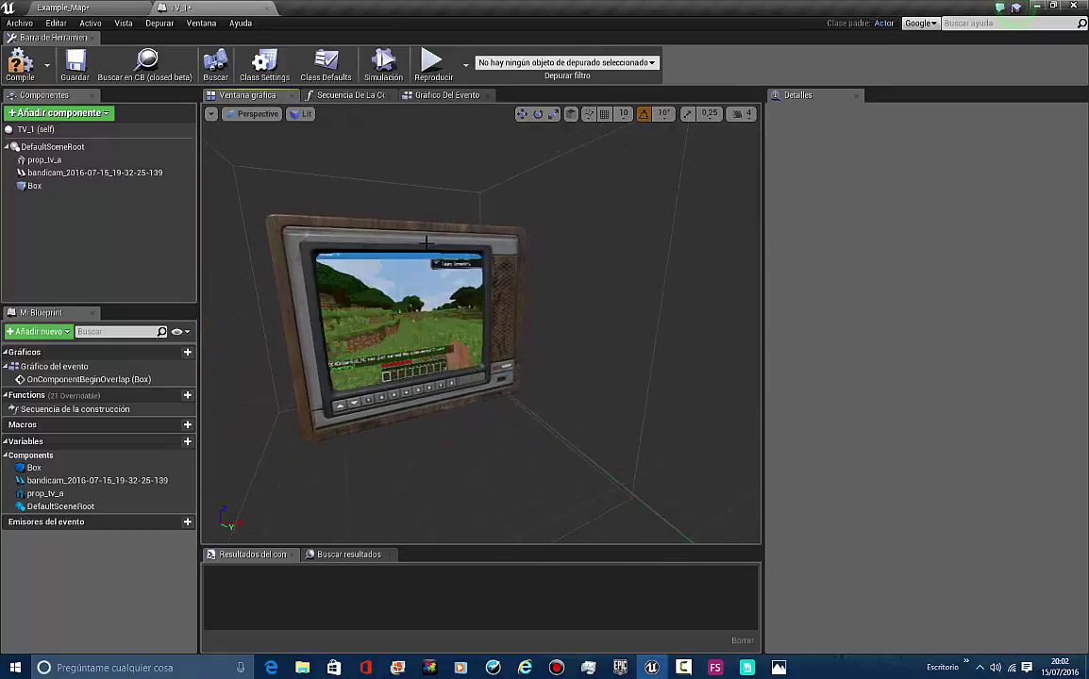
{"action": "mouse_move", "coordinate": [426, 242]}
{"action": "left_mouse_down"}
{"action": "mouse_move", "coordinate": [431, 207]}
{"action": "mouse_move", "coordinate": [422, 373]}
{"action": "mouse_move", "coordinate": [434, 243]}
{"action": "left_mouse_up"}
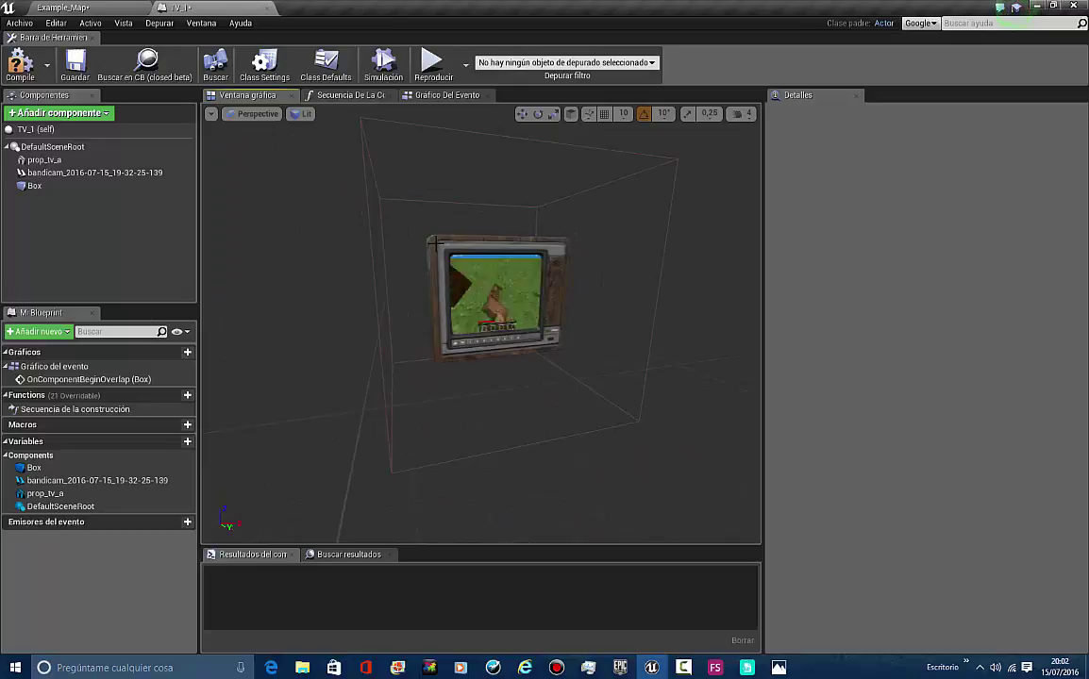
{"action": "left_click_drag", "start_coordinate": [435, 243], "coordinate": [654, 341]}
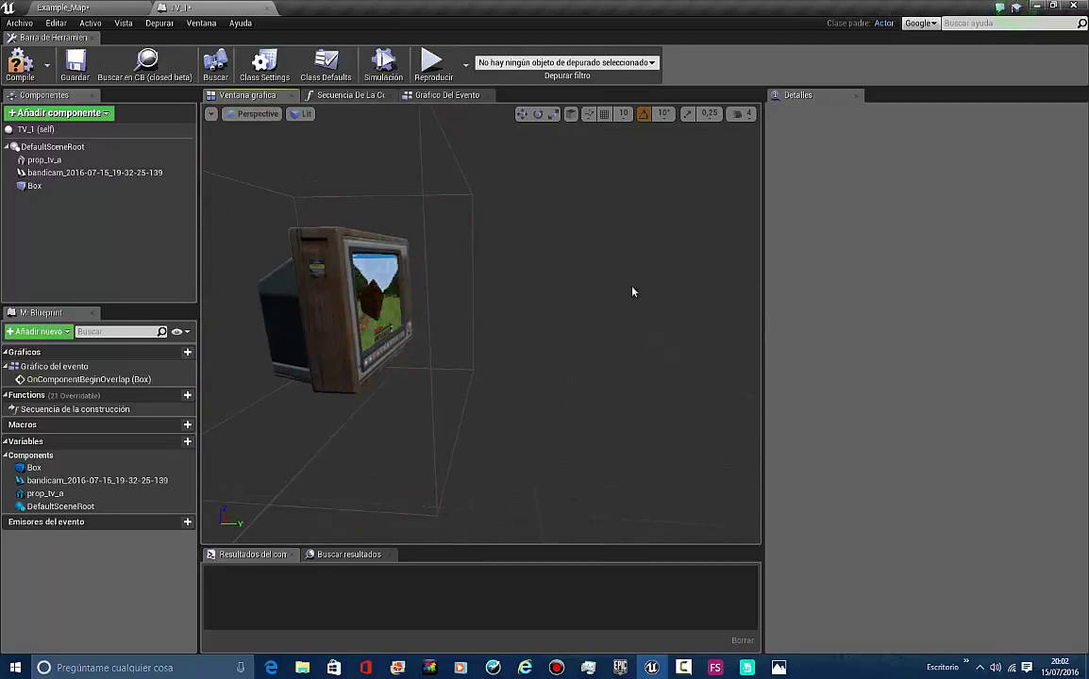
{"action": "left_click_drag", "start_coordinate": [633, 292], "coordinate": [642, 335]}
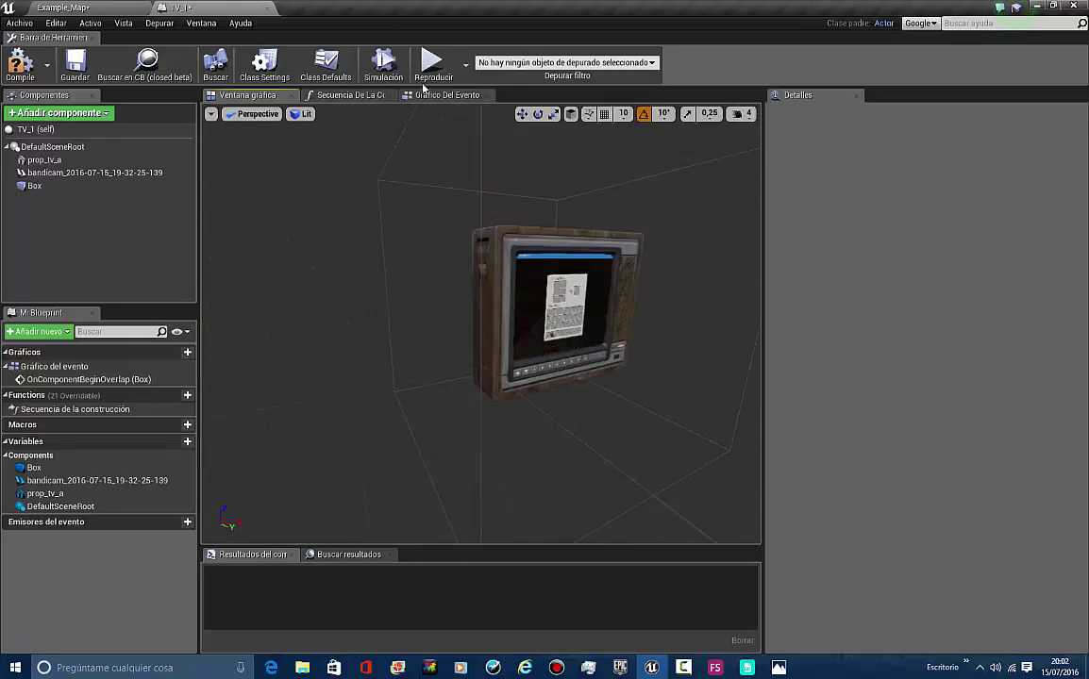
{"action": "left_click", "coordinate": [440, 96]}
{"action": "left_click", "coordinate": [267, 96]}
{"action": "left_click_drag", "start_coordinate": [547, 335], "coordinate": [454, 346]}
{"action": "left_click", "coordinate": [445, 96]}
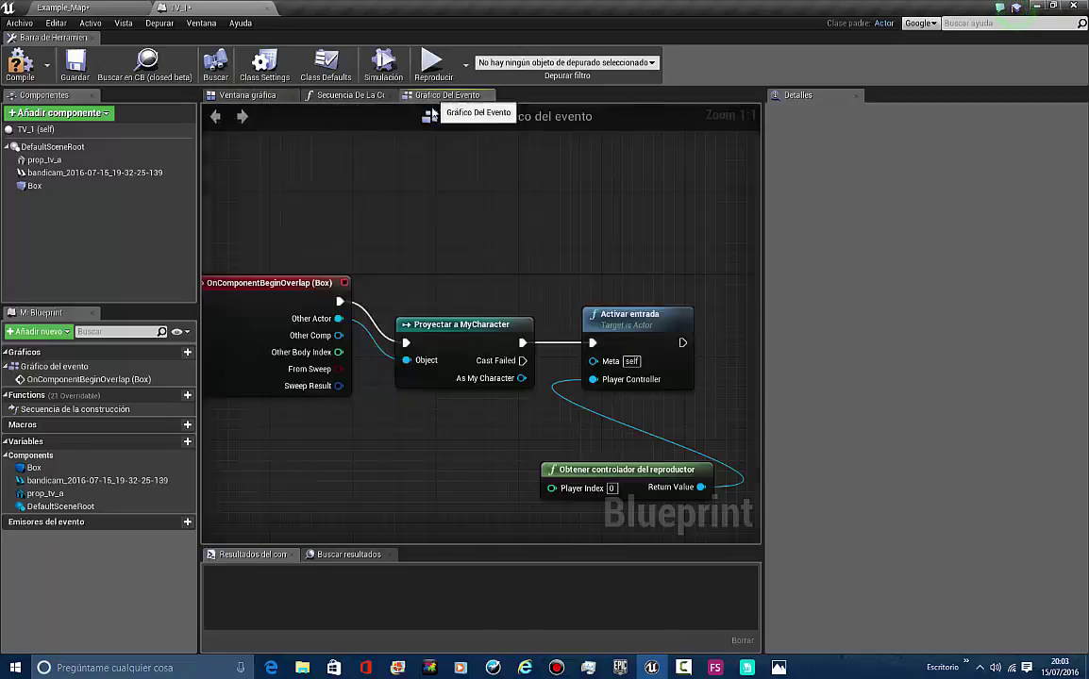
Add an OnComponentEndOverlap event for the Box component and place it below the begin-overlap chain
{"action": "left_click", "coordinate": [104, 184]}
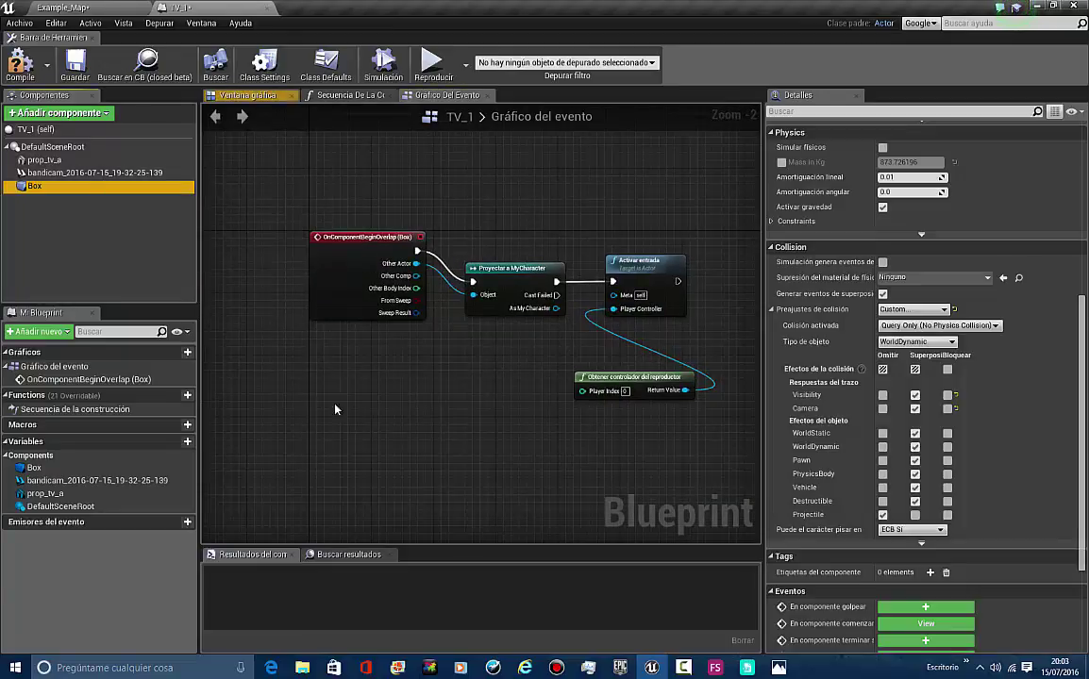
{"action": "right_click", "coordinate": [319, 366]}
{"action": "type", "text": "em"}
{"action": "key", "text": "BackSpace"}
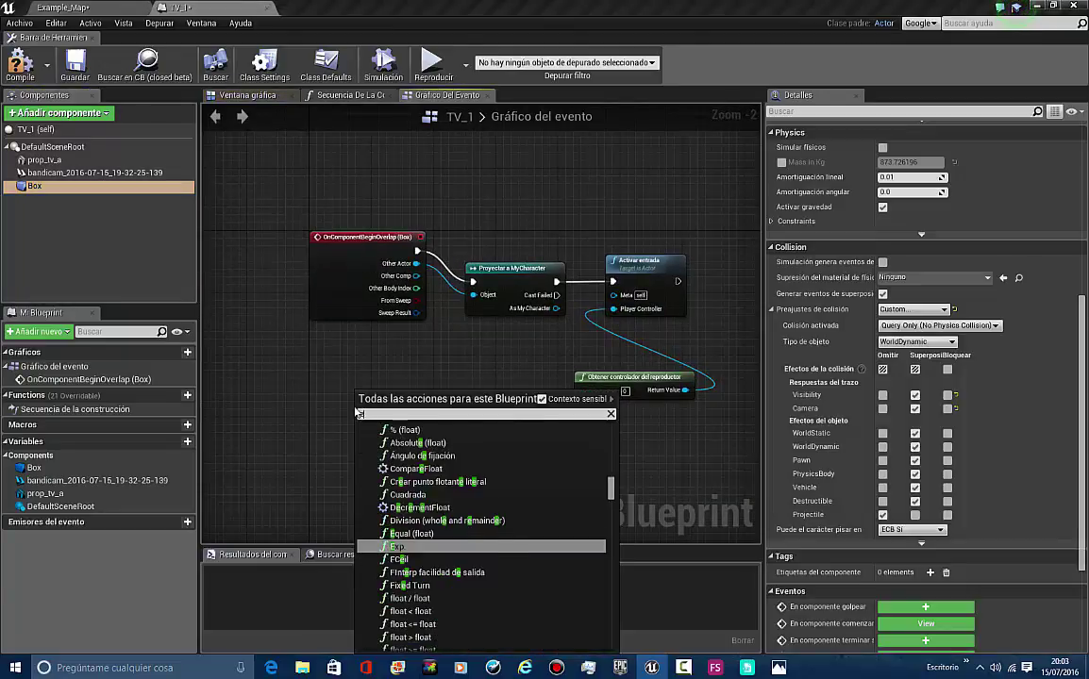
{"action": "type", "text": "nd overl"}
{"action": "key", "text": "Return"}
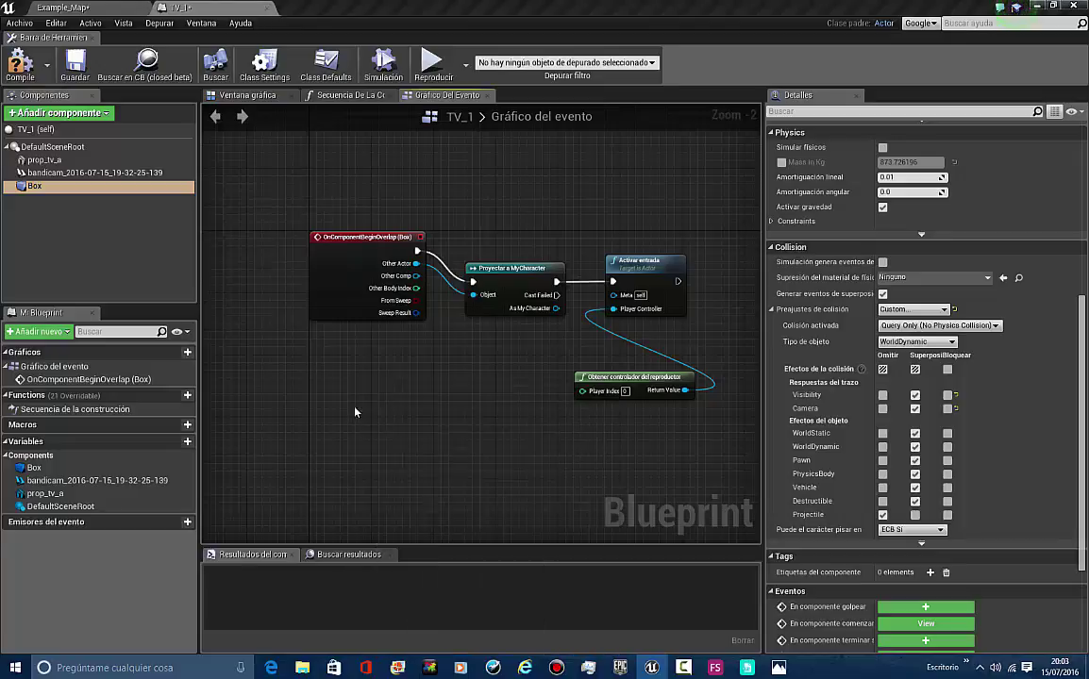
{"action": "right_click_drag", "start_coordinate": [347, 418], "coordinate": [378, 358]}
{"action": "left_click_drag", "start_coordinate": [428, 376], "coordinate": [404, 428]}
{"action": "scroll", "coordinate": [467, 429], "scroll_direction": "up", "scroll_amount": 2}
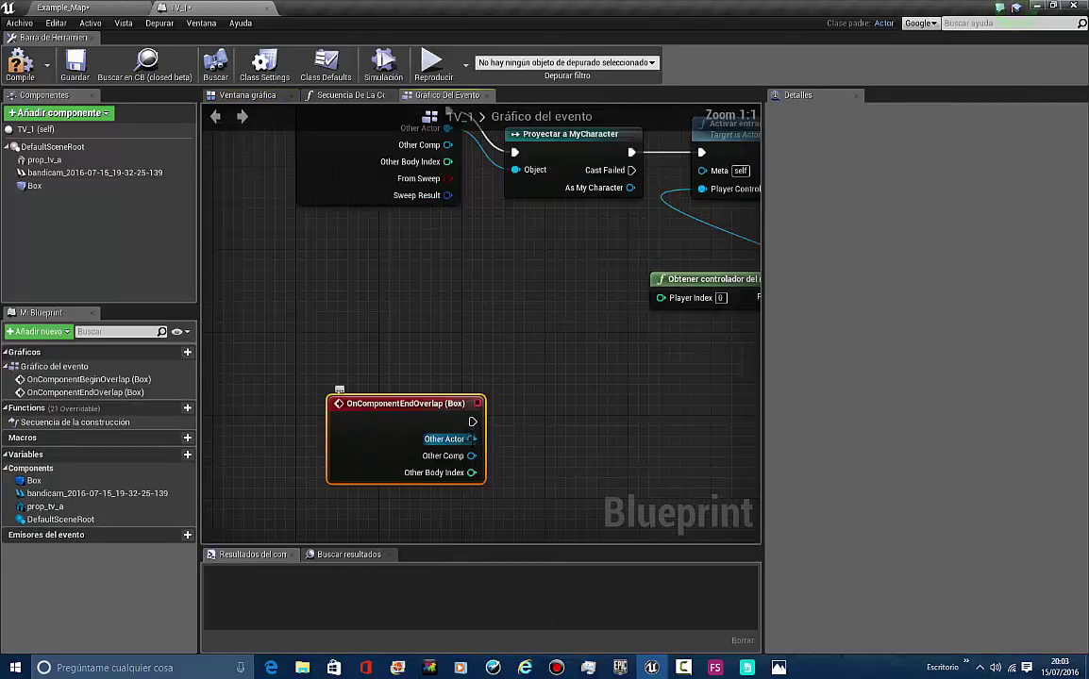
Add a cast to MyCharacter from the end-overlap event's Other Actor and place it beside that event
{"action": "left_click_drag", "start_coordinate": [484, 443], "coordinate": [486, 441]}
{"action": "type", "text": "cast to"}
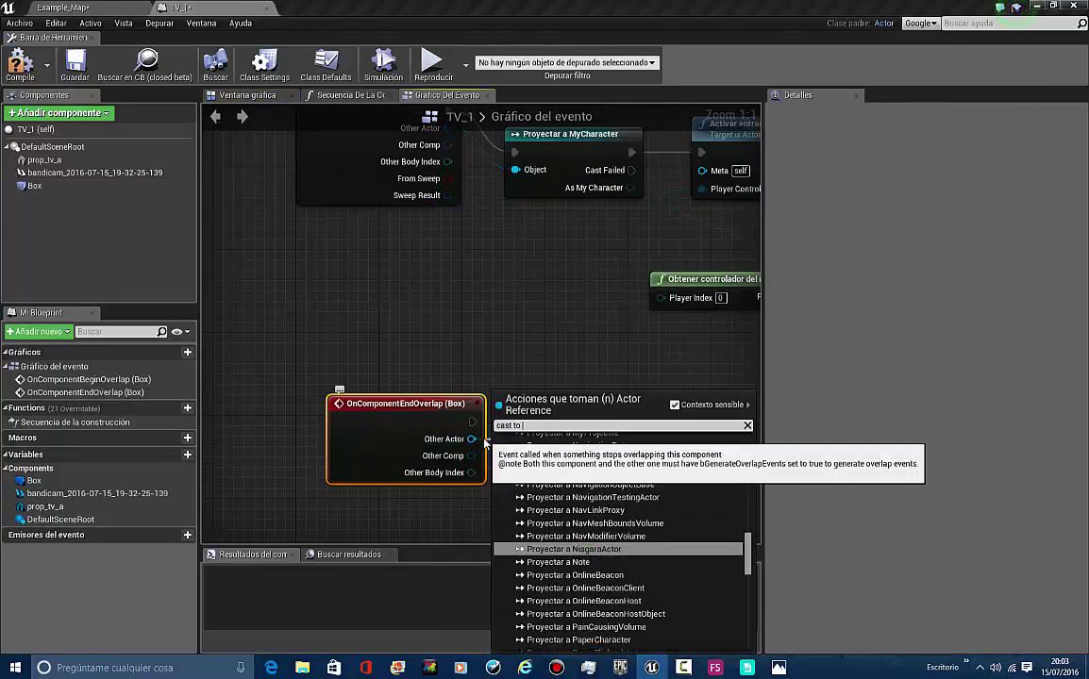
{"action": "type", "text": " my cha"}
{"action": "key", "text": "Return"}
{"action": "right_click_drag", "start_coordinate": [560, 483], "coordinate": [425, 455]}
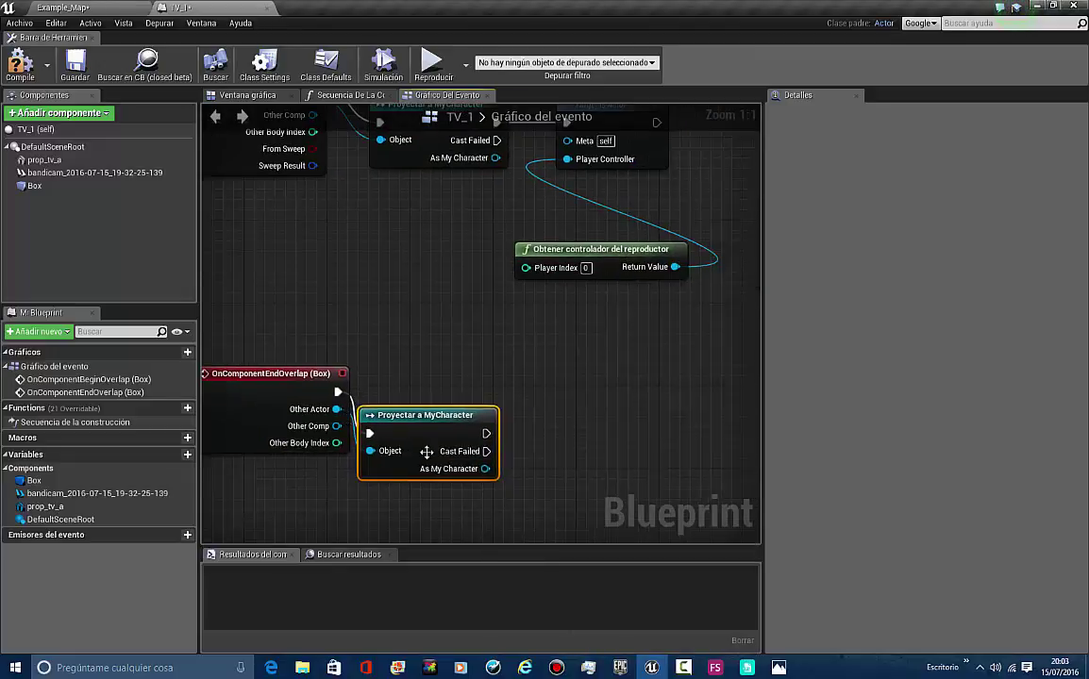
{"action": "left_click_drag", "start_coordinate": [425, 453], "coordinate": [467, 408]}
{"action": "right_click_drag", "start_coordinate": [477, 404], "coordinate": [383, 473]}
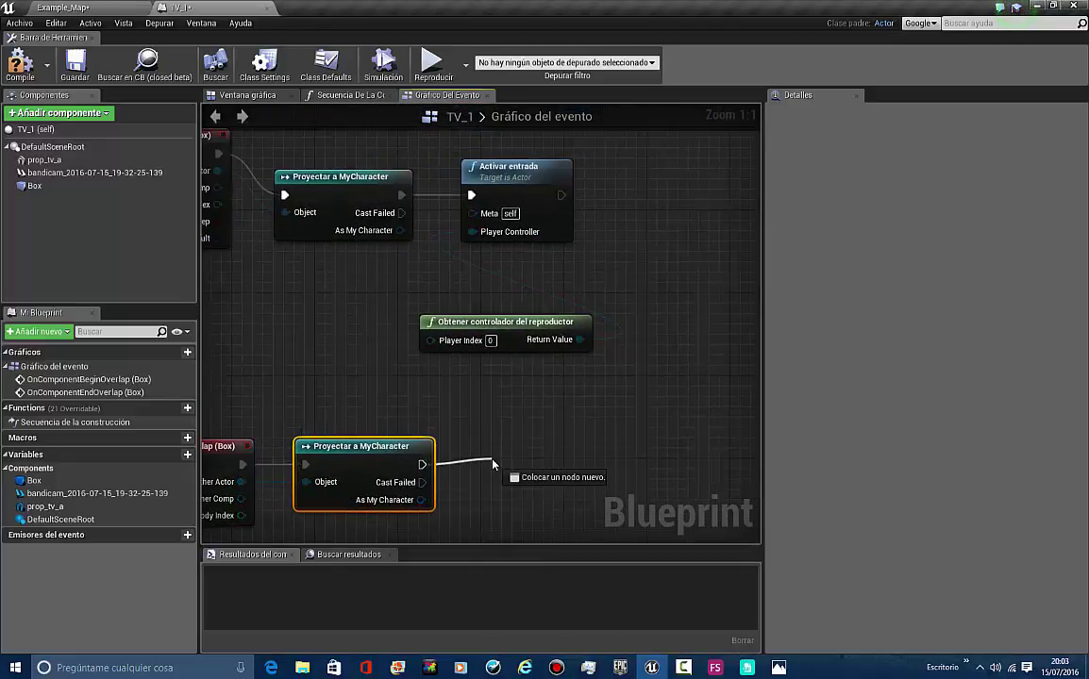
{"action": "left_click_drag", "start_coordinate": [493, 463], "coordinate": [492, 463]}
{"action": "type", "text": "de"}
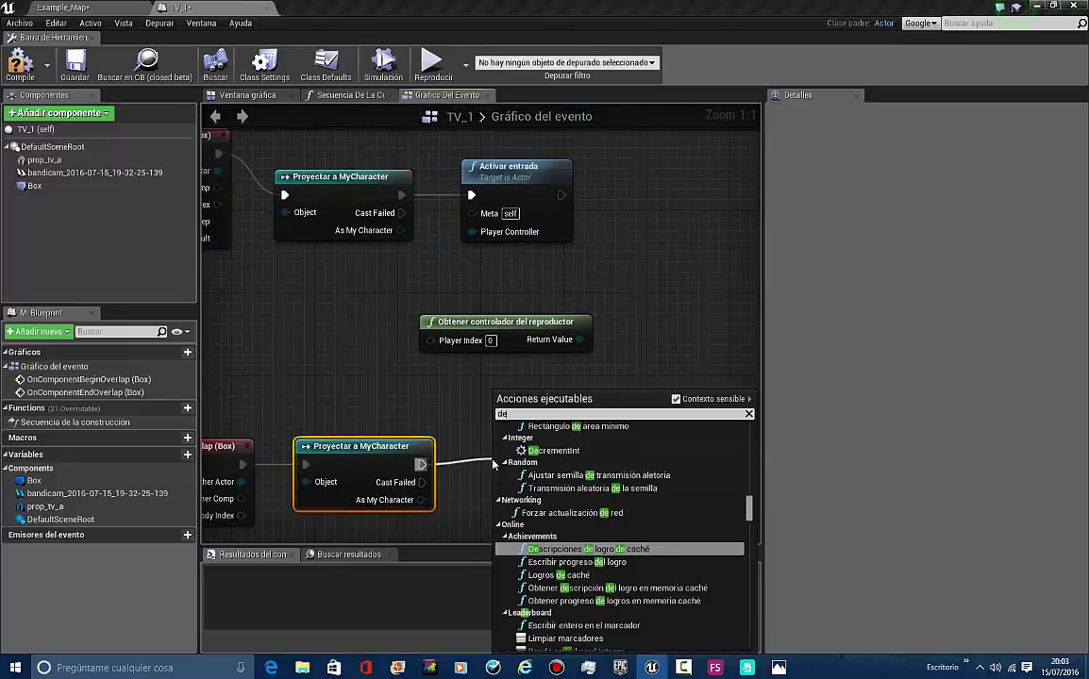
{"action": "type", "text": "sia"}
{"action": "key", "text": "BackSpace"}
{"action": "key", "text": "BackSpace"}
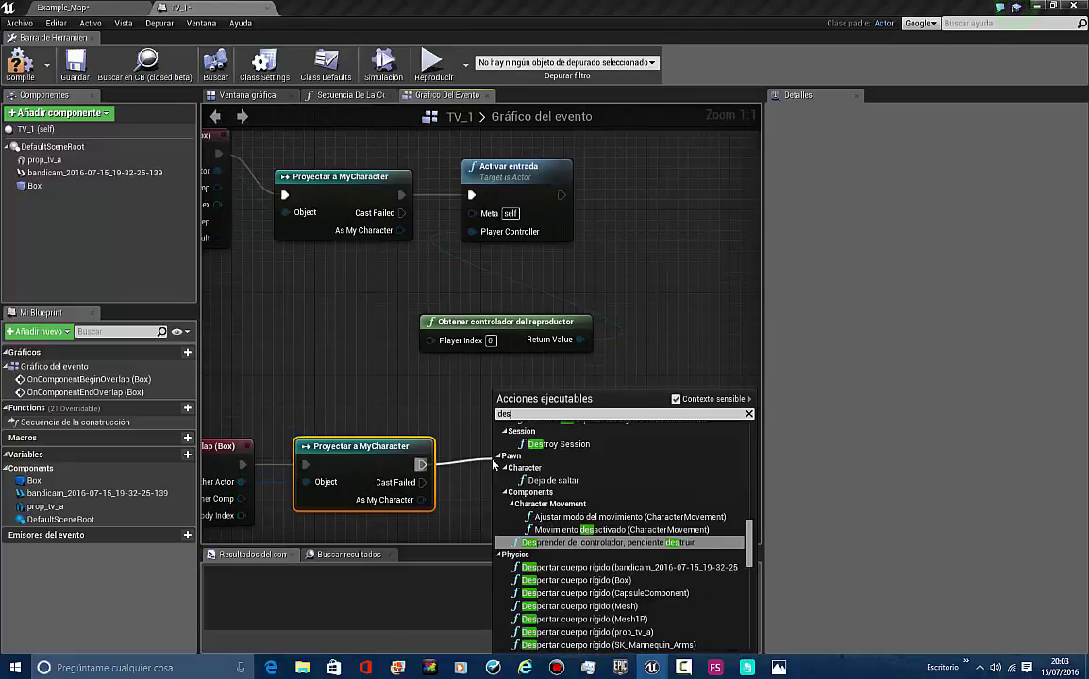
{"action": "key", "text": "BackSpace"}
{"action": "key", "text": "BackSpace"}
{"action": "type", "text": "is"}
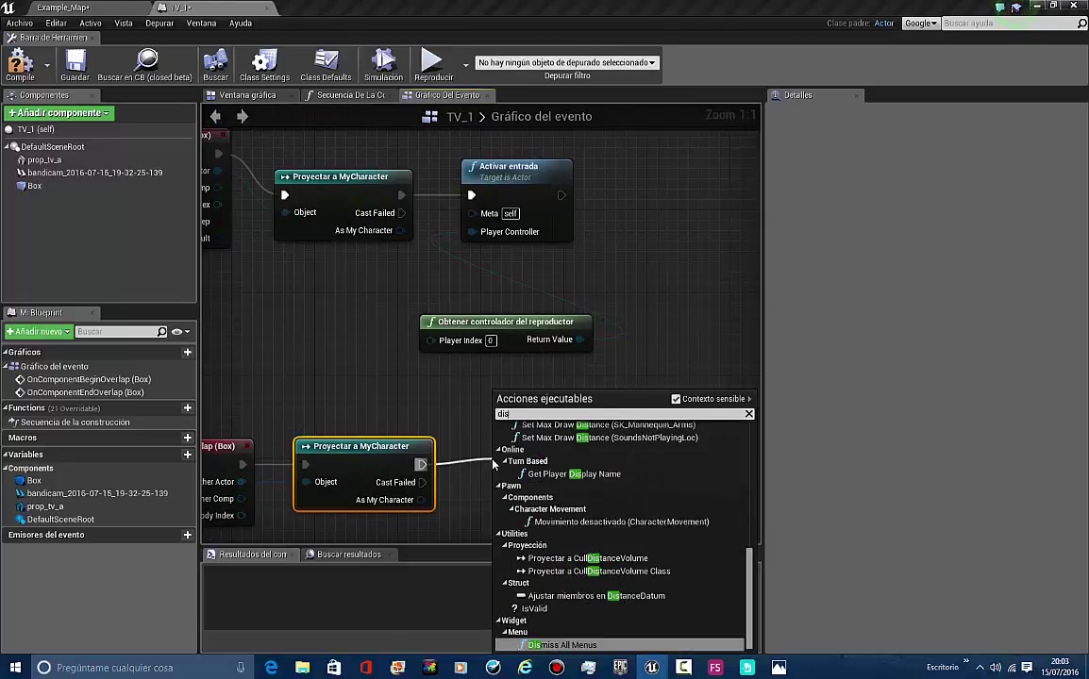
{"action": "type", "text": "able"}
{"action": "key", "text": "Return"}
{"action": "right_click_drag", "start_coordinate": [493, 462], "coordinate": [470, 416]}
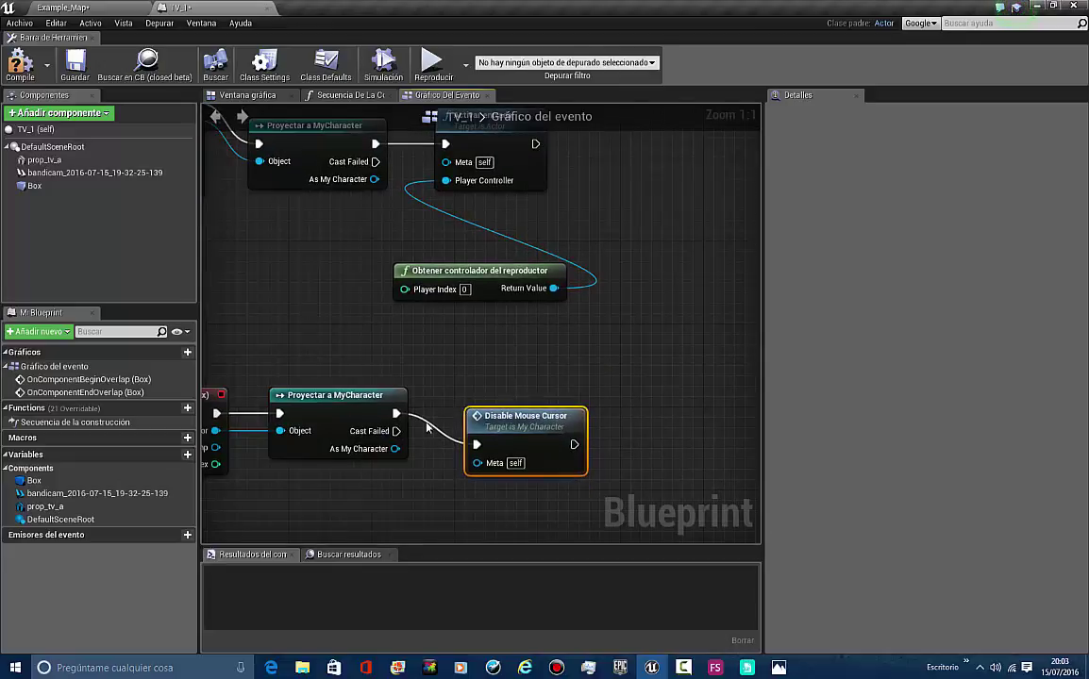
{"action": "key", "text": "Delete"}
Add a Disable Input (Desactivar entrada) node after the end-overlap event's MyCharacter cast
{"action": "left_click_drag", "start_coordinate": [478, 423], "coordinate": [478, 423]}
{"action": "type", "text": "di"}
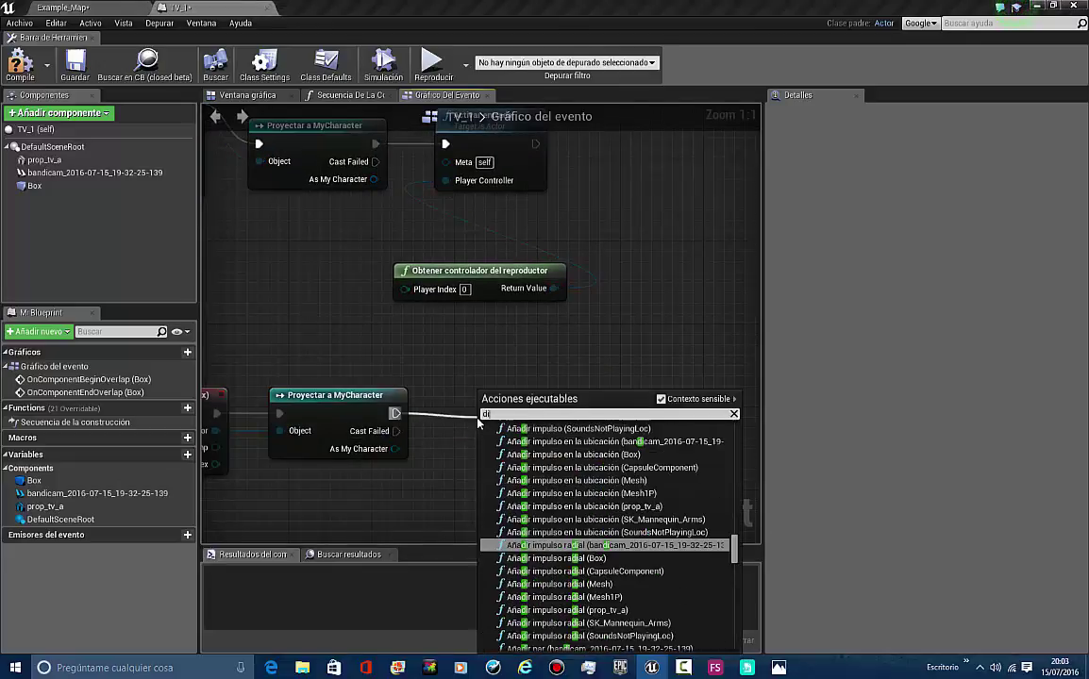
{"action": "type", "text": "sable input"}
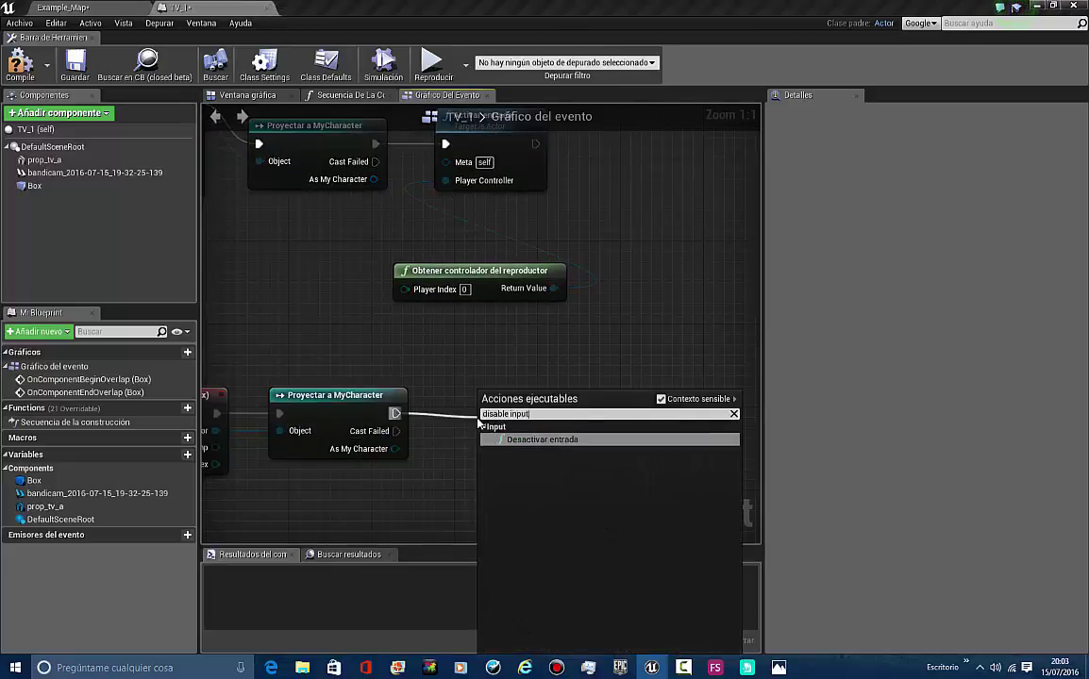
{"action": "key", "text": "Return"}
{"action": "right_click_drag", "start_coordinate": [526, 409], "coordinate": [607, 333]}
Wire a copy of the Obtener controlador del reproductor node to Desactivar entrada's Player Controller input and compile the blueprint
{"action": "left_click", "coordinate": [550, 222]}
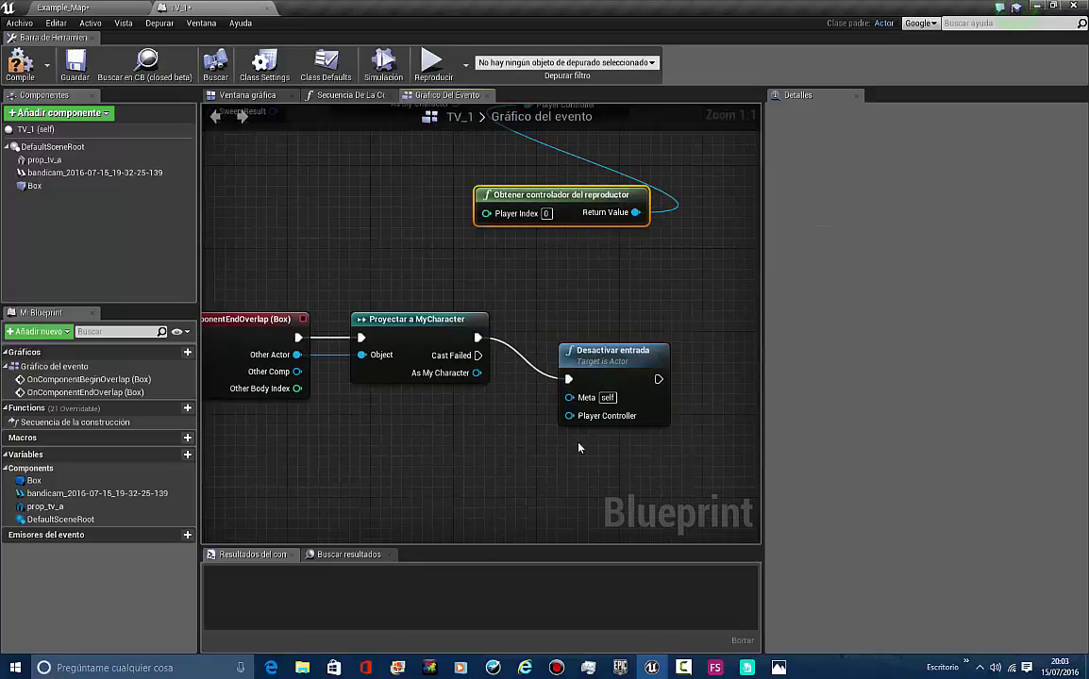
{"action": "key", "text": "ctrl+c"}
{"action": "key", "text": "ctrl+v"}
{"action": "left_click_drag", "start_coordinate": [666, 450], "coordinate": [583, 449]}
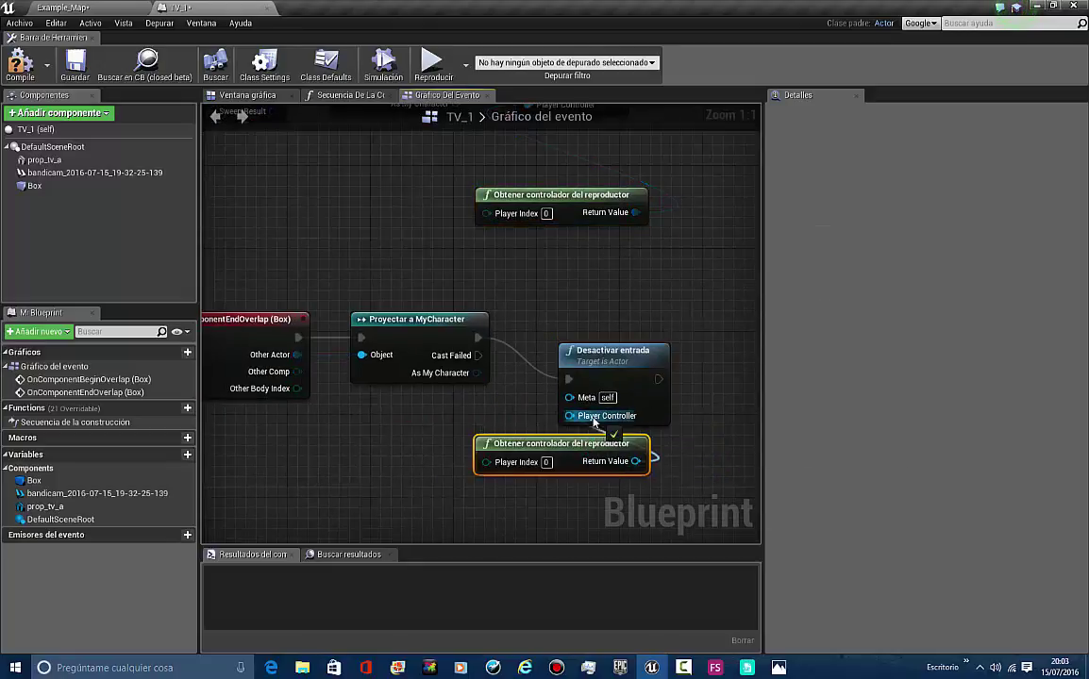
{"action": "right_click_drag", "start_coordinate": [699, 379], "coordinate": [598, 397]}
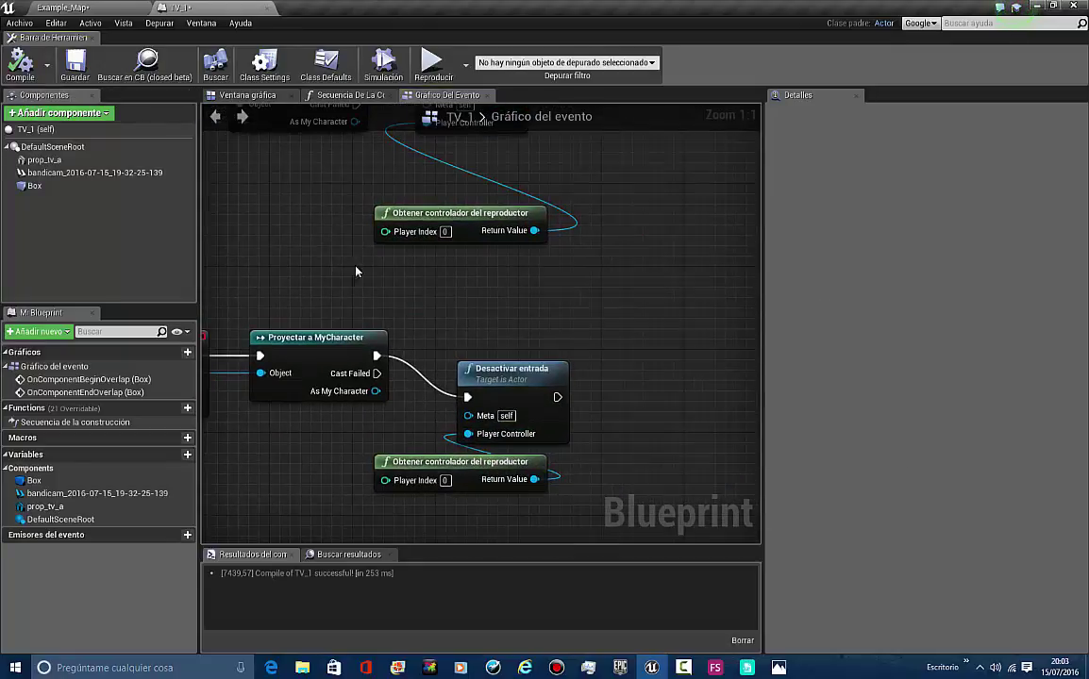
Inspect the TV and the boundaries of its collision box in the blueprint's 3D viewport
{"action": "scroll", "coordinate": [356, 272], "scroll_direction": "down", "scroll_amount": 2}
{"action": "right_click_drag", "start_coordinate": [331, 229], "coordinate": [257, 142]}
{"action": "left_click", "coordinate": [243, 99]}
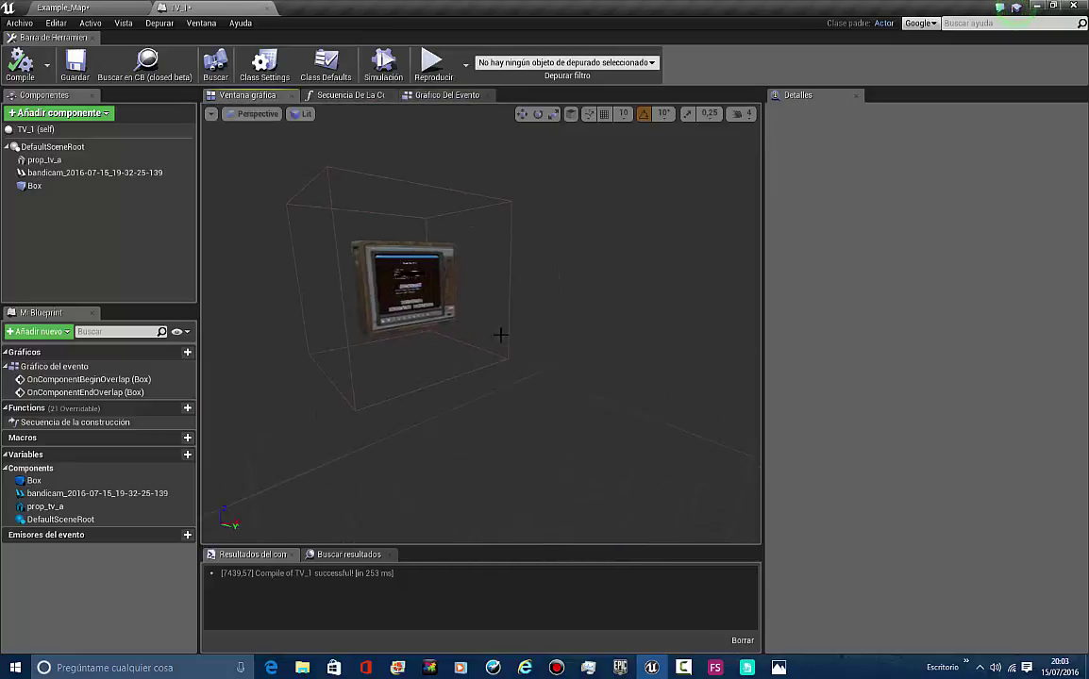
{"action": "left_click_drag", "start_coordinate": [500, 335], "coordinate": [468, 371]}
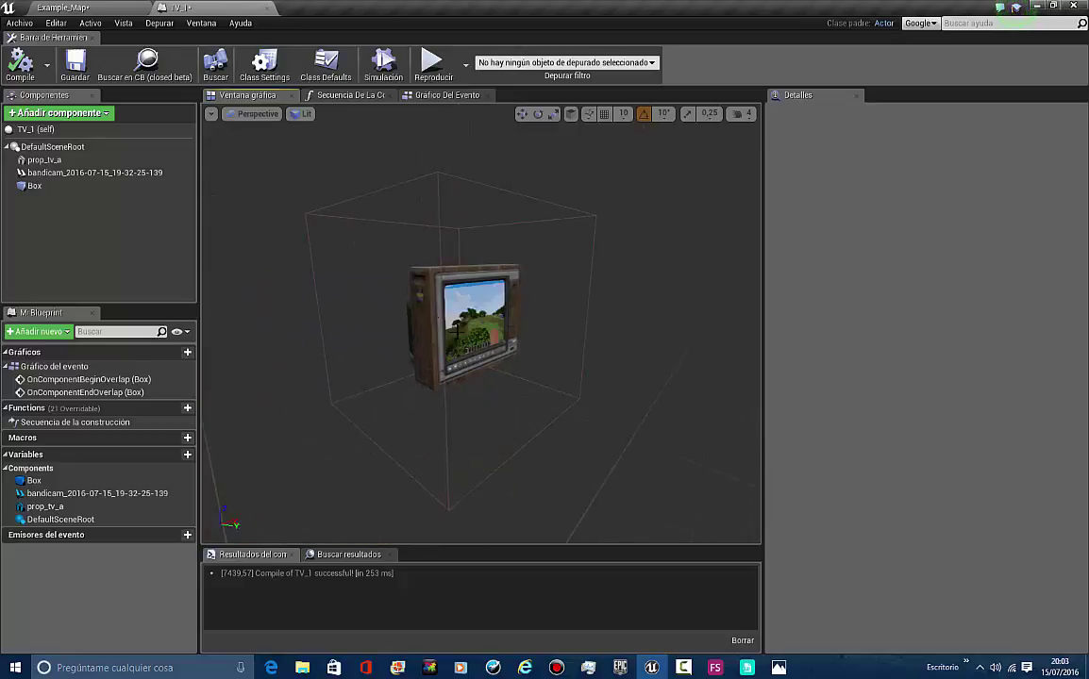
{"action": "left_click_drag", "start_coordinate": [454, 330], "coordinate": [270, 273]}
Add a keyboard event for the F key to the event graph and place it below the end-overlap chain
{"action": "left_click", "coordinate": [447, 97]}
{"action": "scroll", "coordinate": [396, 404], "scroll_direction": "down", "scroll_amount": 6}
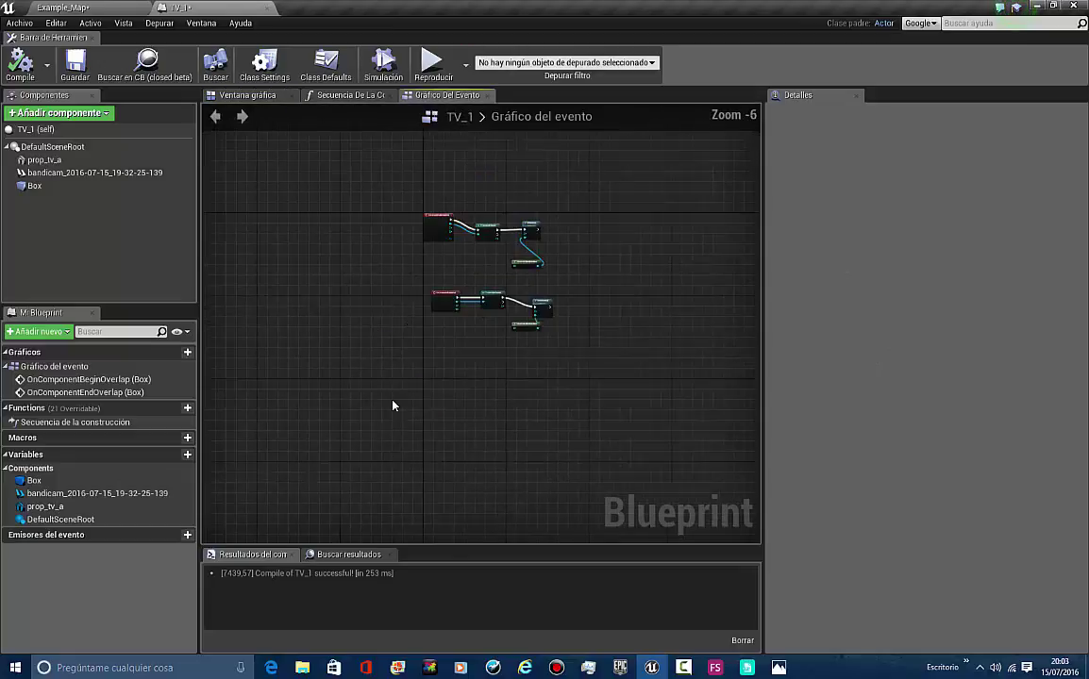
{"action": "right_click", "coordinate": [393, 393]}
{"action": "type", "text": "f"}
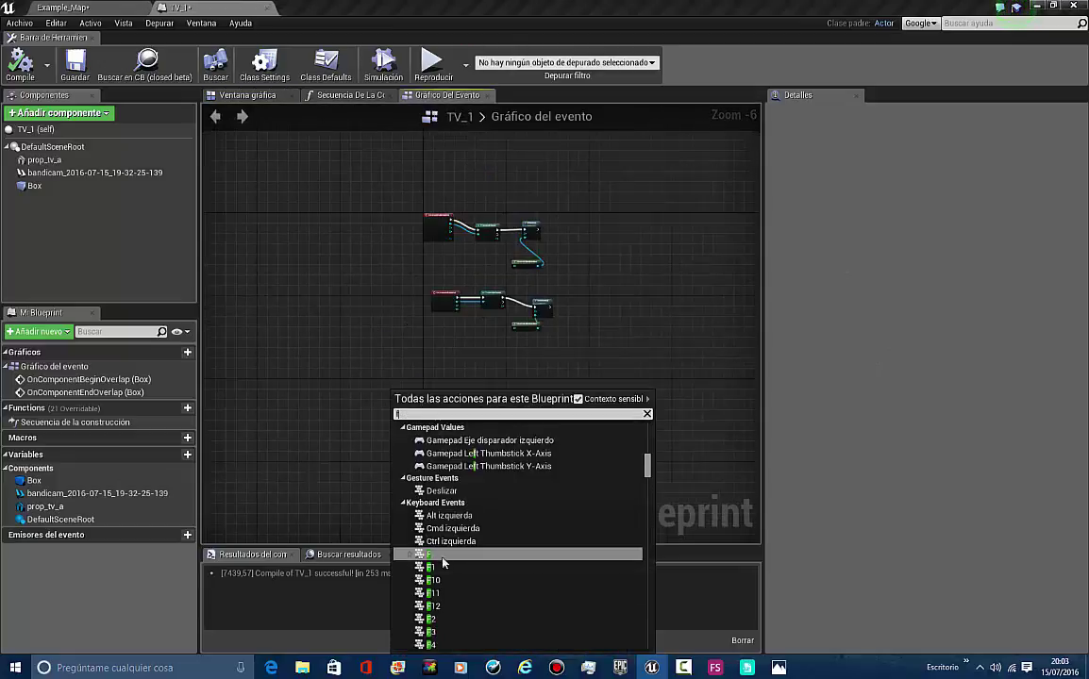
{"action": "left_click", "coordinate": [442, 553]}
{"action": "scroll", "coordinate": [410, 404], "scroll_direction": "down", "scroll_amount": 2}
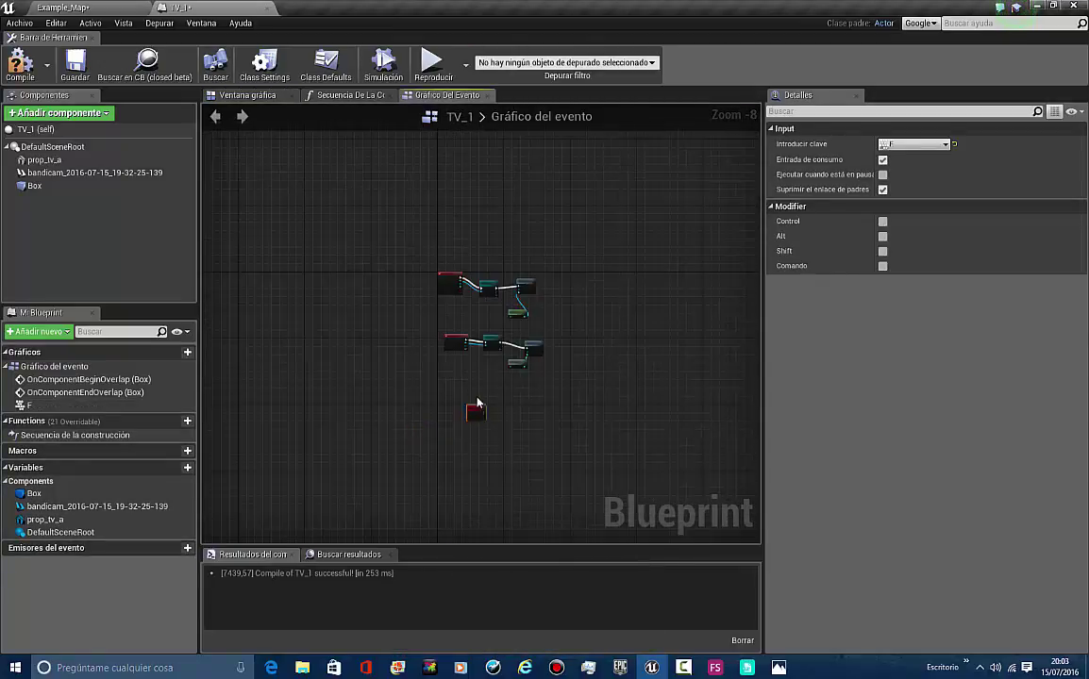
{"action": "scroll", "coordinate": [476, 403], "scroll_direction": "up", "scroll_amount": 5}
{"action": "left_click", "coordinate": [564, 410]}
{"action": "right_click_drag", "start_coordinate": [564, 411], "coordinate": [520, 410]}
{"action": "left_click_drag", "start_coordinate": [423, 409], "coordinate": [393, 423]}
{"action": "left_click", "coordinate": [466, 447]}
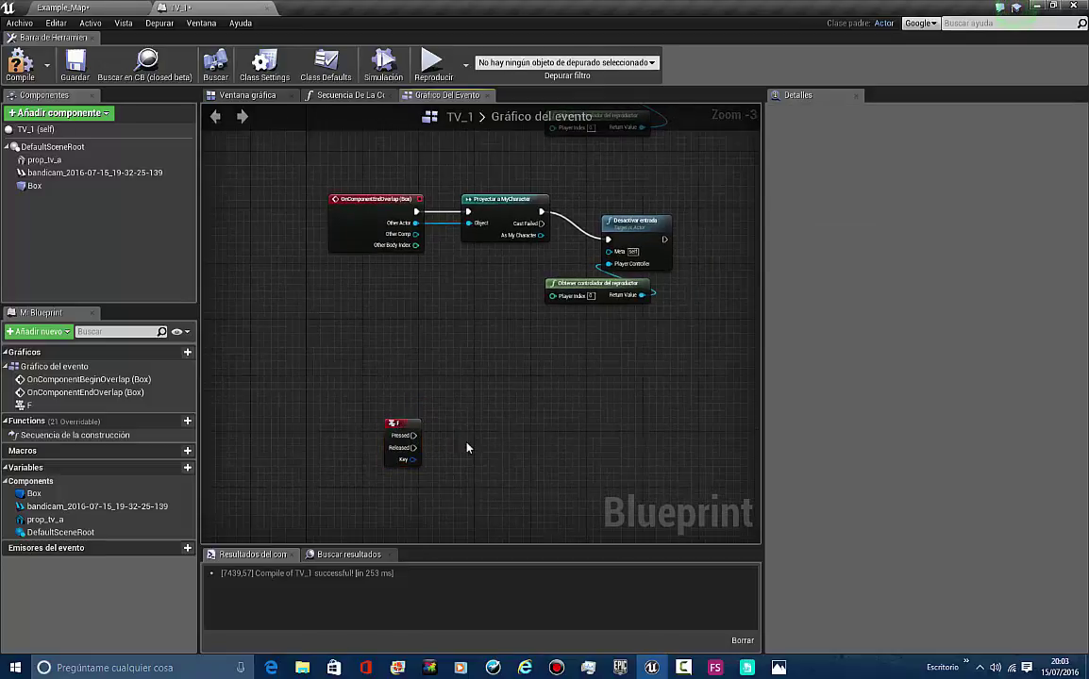
Add a Toggle Visibility (Conmutar visibilidad) node for the bandicam flipbook component, driven by the F key event's Pressed output
{"action": "left_click", "coordinate": [240, 98]}
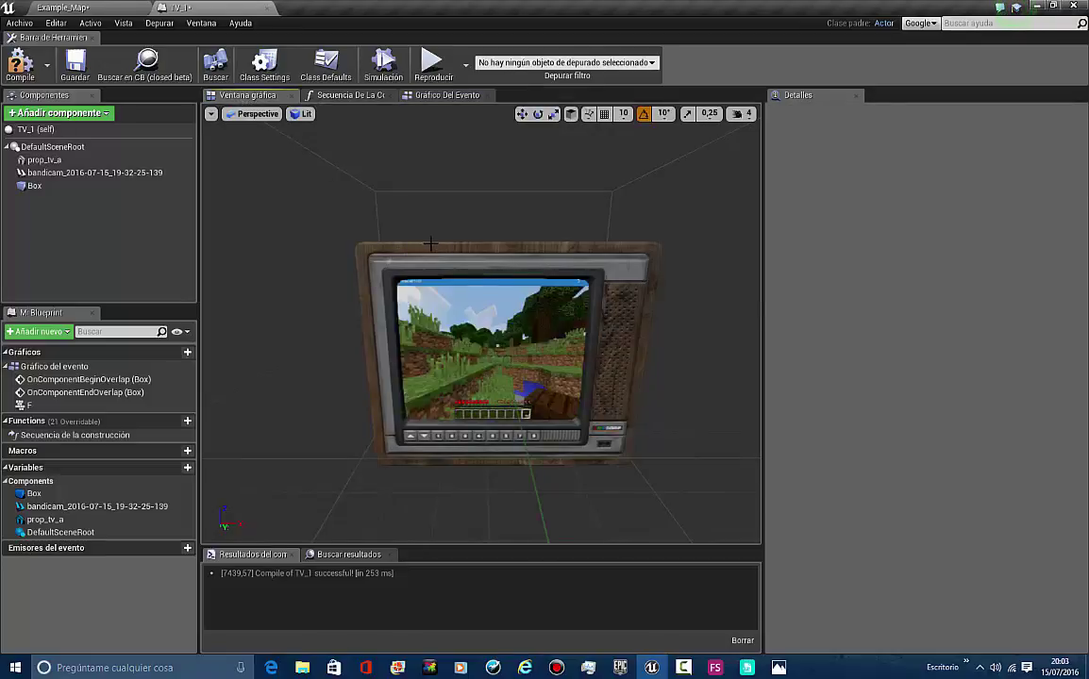
{"action": "scroll", "coordinate": [439, 225], "scroll_direction": "up", "scroll_amount": 3}
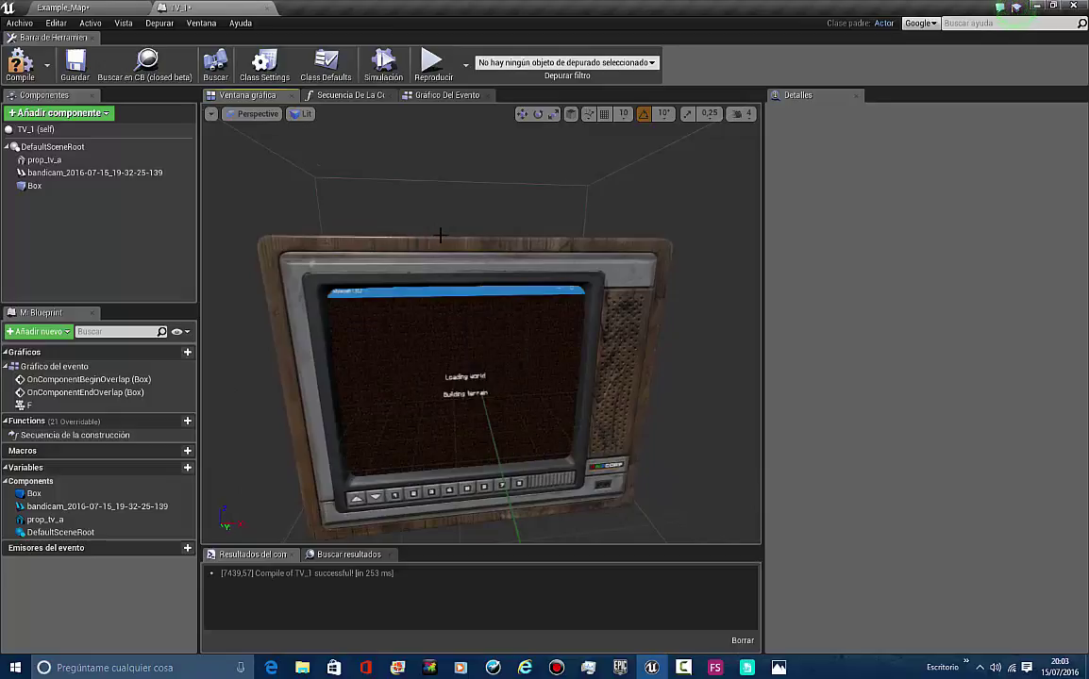
{"action": "left_click", "coordinate": [440, 98]}
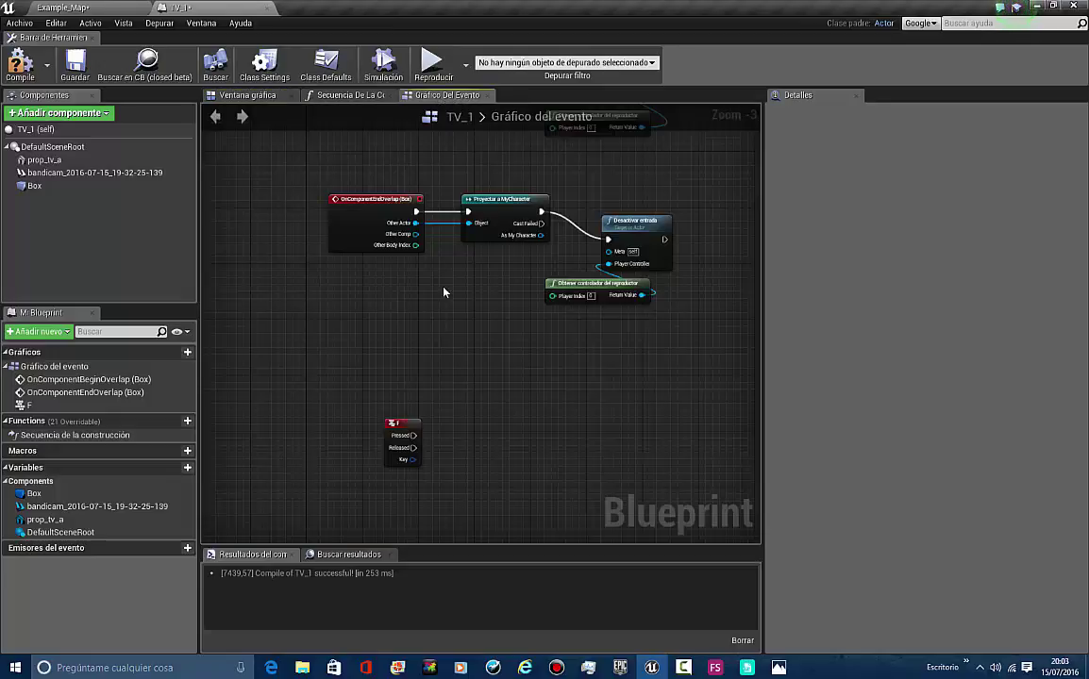
{"action": "scroll", "coordinate": [404, 464], "scroll_direction": "up", "scroll_amount": 3}
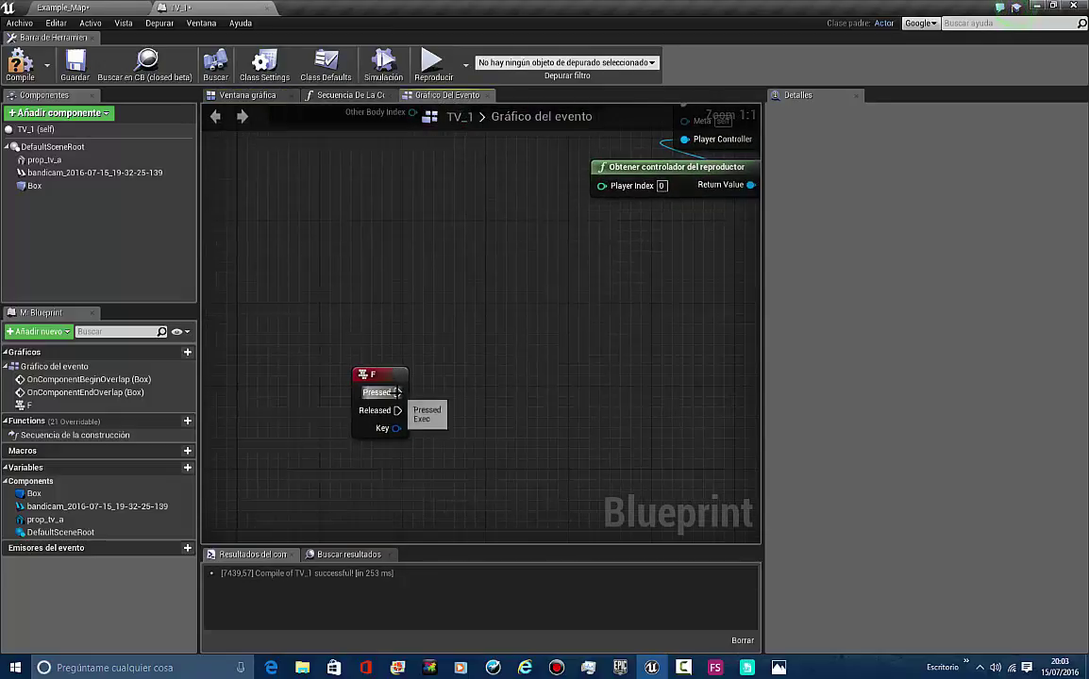
{"action": "left_click_drag", "start_coordinate": [483, 400], "coordinate": [484, 398]}
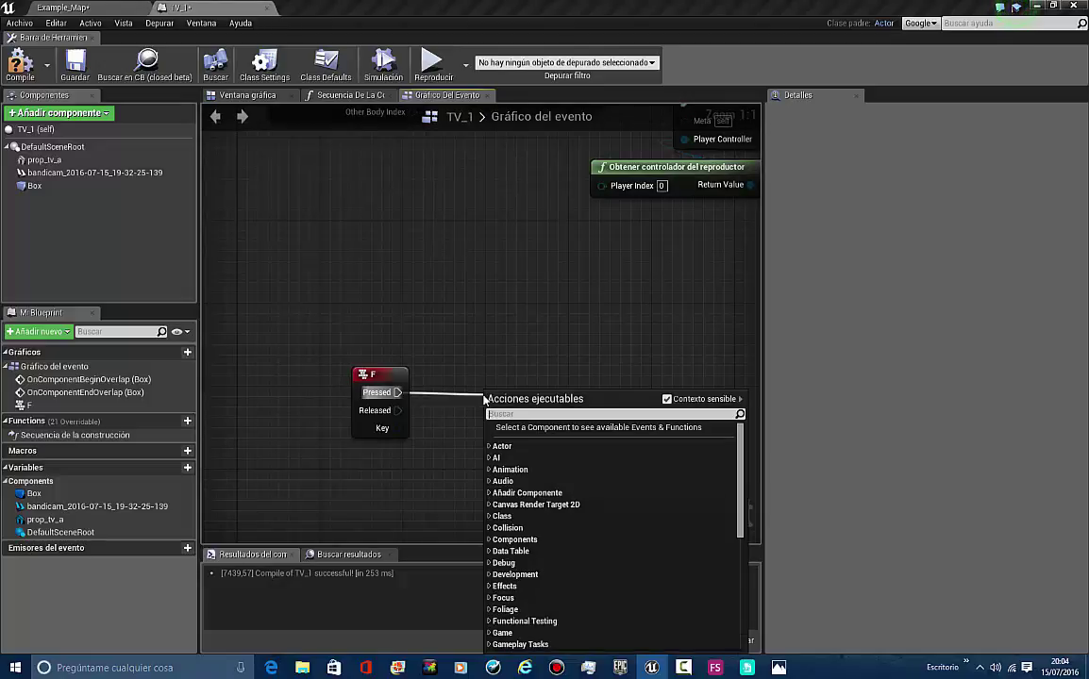
{"action": "type", "text": "toggle"}
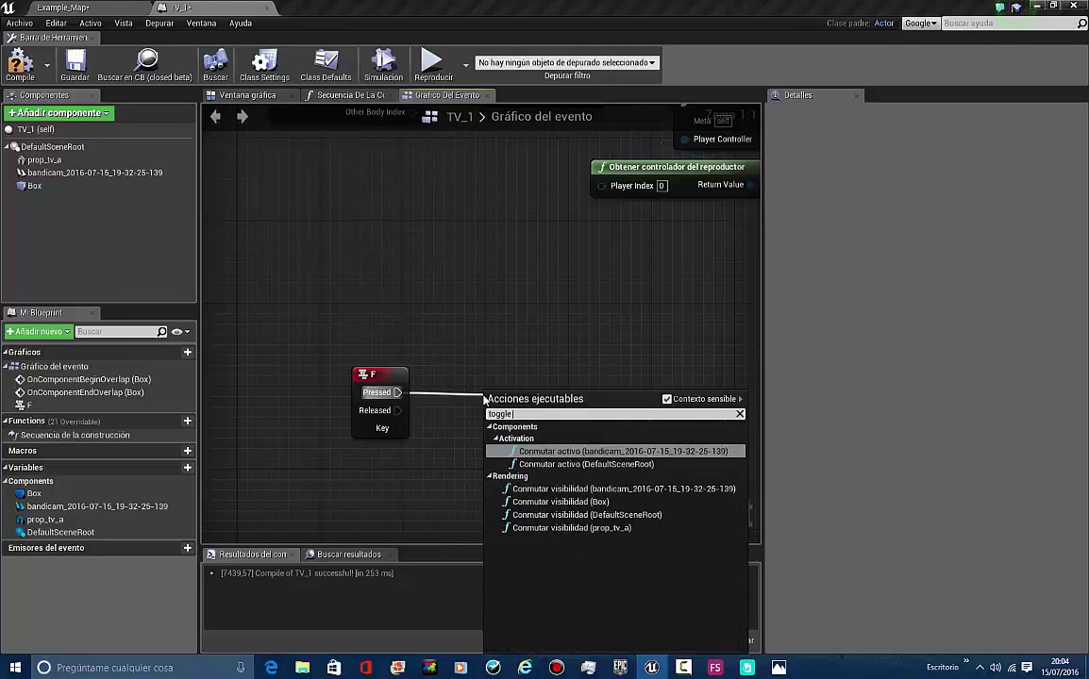
{"action": "type", "text": " vis"}
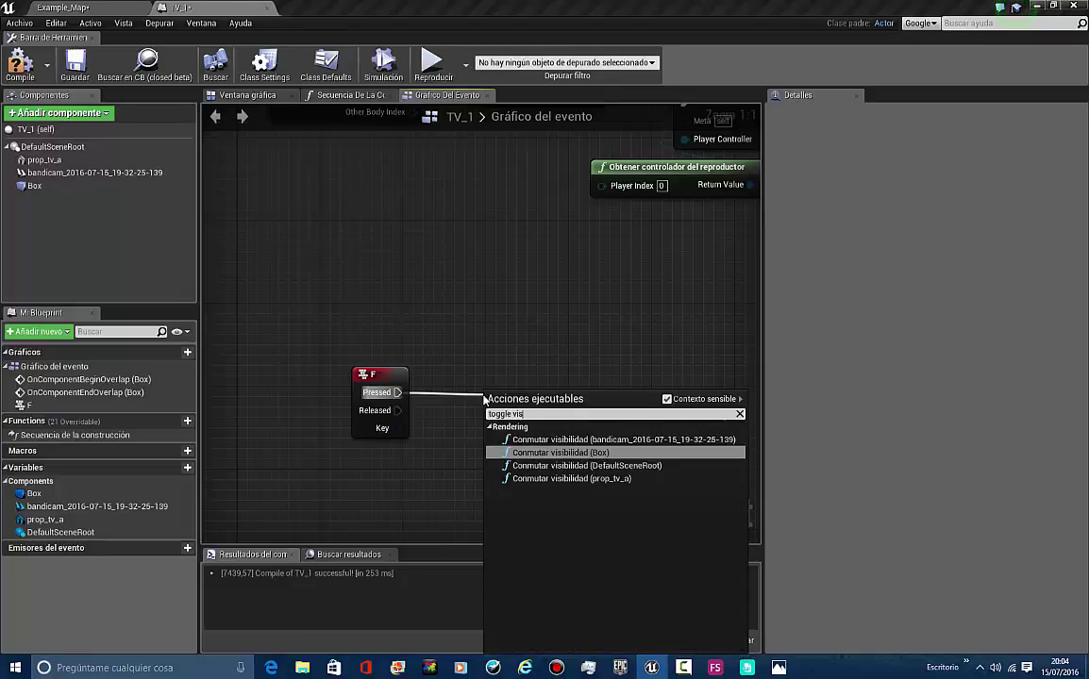
{"action": "key", "text": "Return"}
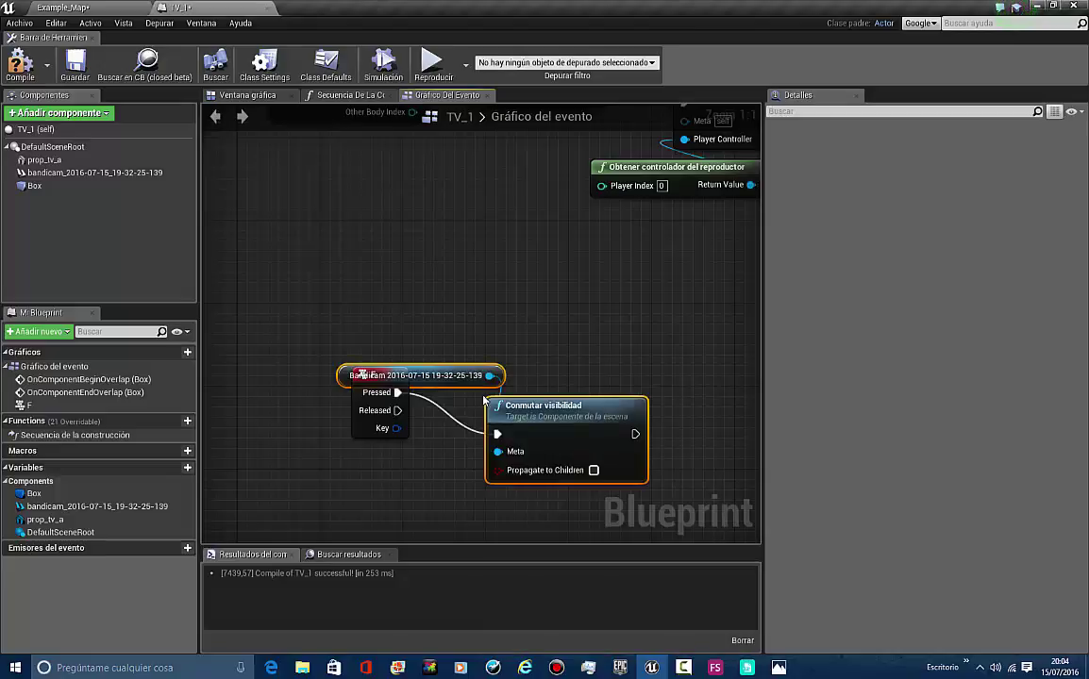
Place the Conmutar visibilidad node beside the F event with its bandicam reference below, and compile the blueprint
{"action": "left_click_drag", "start_coordinate": [629, 406], "coordinate": [694, 387]}
{"action": "left_click", "coordinate": [419, 316]}
{"action": "left_click", "coordinate": [474, 360]}
{"action": "left_click_drag", "start_coordinate": [475, 360], "coordinate": [498, 495]}
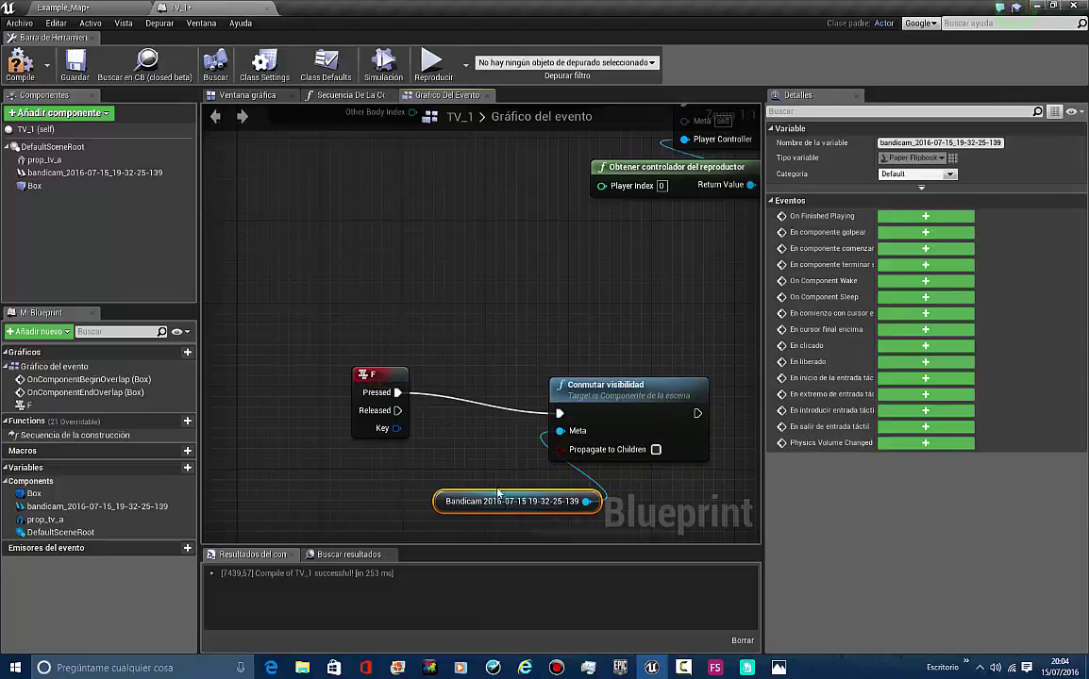
{"action": "left_click", "coordinate": [478, 472]}
{"action": "left_click", "coordinate": [17, 66]}
Return to the Example_Map level and select the prop_tv_a static mesh of the old TV
{"action": "left_click", "coordinate": [246, 94]}
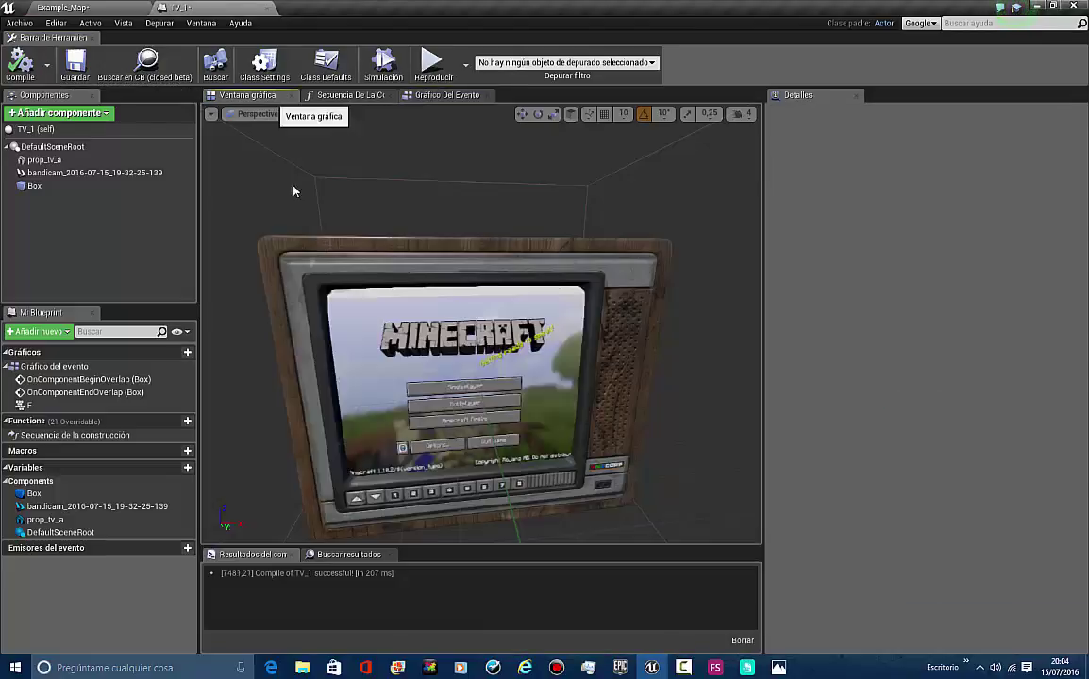
{"action": "left_click_drag", "start_coordinate": [387, 296], "coordinate": [457, 272]}
{"action": "right_click_drag", "start_coordinate": [456, 272], "coordinate": [462, 273]}
{"action": "left_click", "coordinate": [63, 8]}
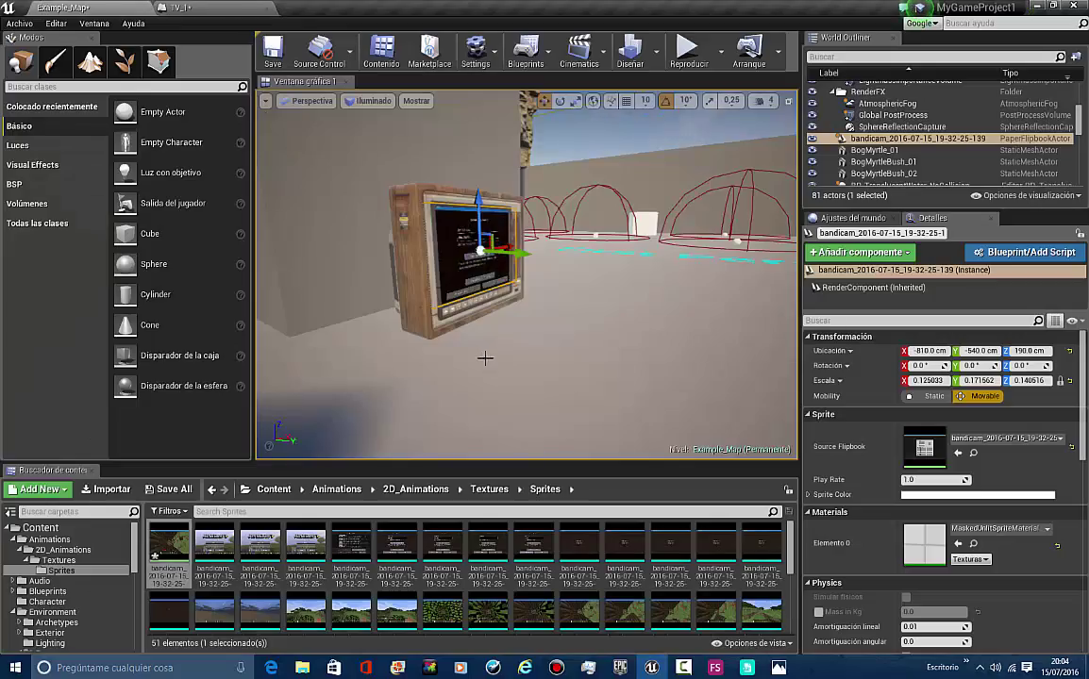
{"action": "right_click_drag", "start_coordinate": [483, 357], "coordinate": [399, 253]}
{"action": "key", "text": "Escape"}
{"action": "left_click", "coordinate": [455, 245]}
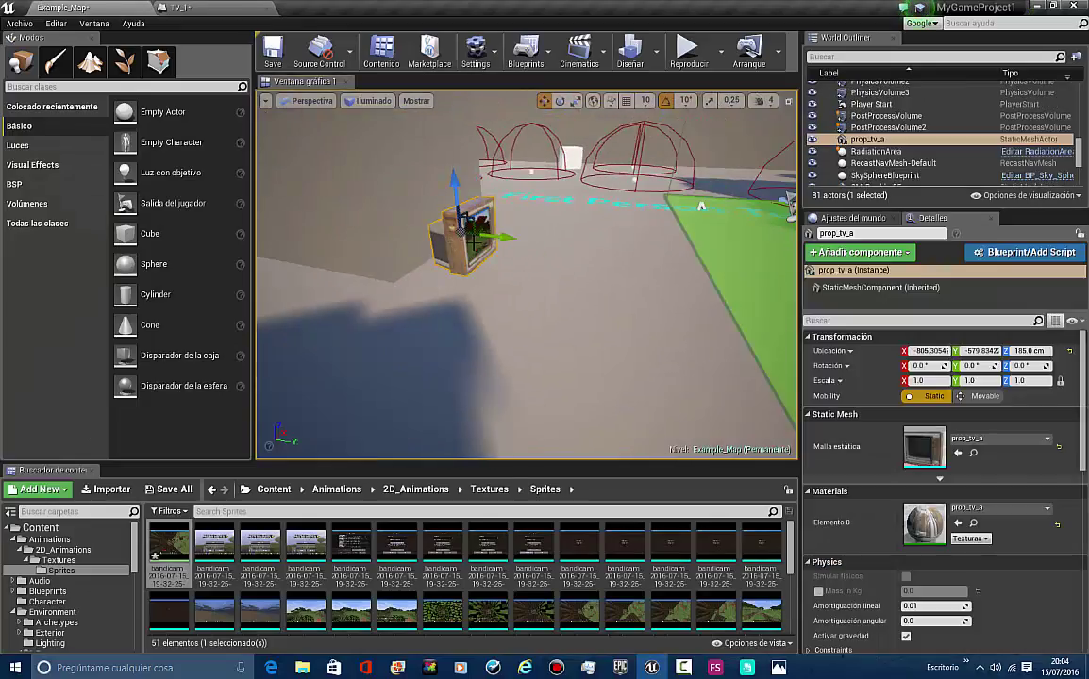
Delete the prop_tv_a static mesh and the other TV actor at the same spot beside the wall
{"action": "key", "text": "Delete"}
{"action": "left_click", "coordinate": [478, 233]}
{"action": "key", "text": "Delete"}
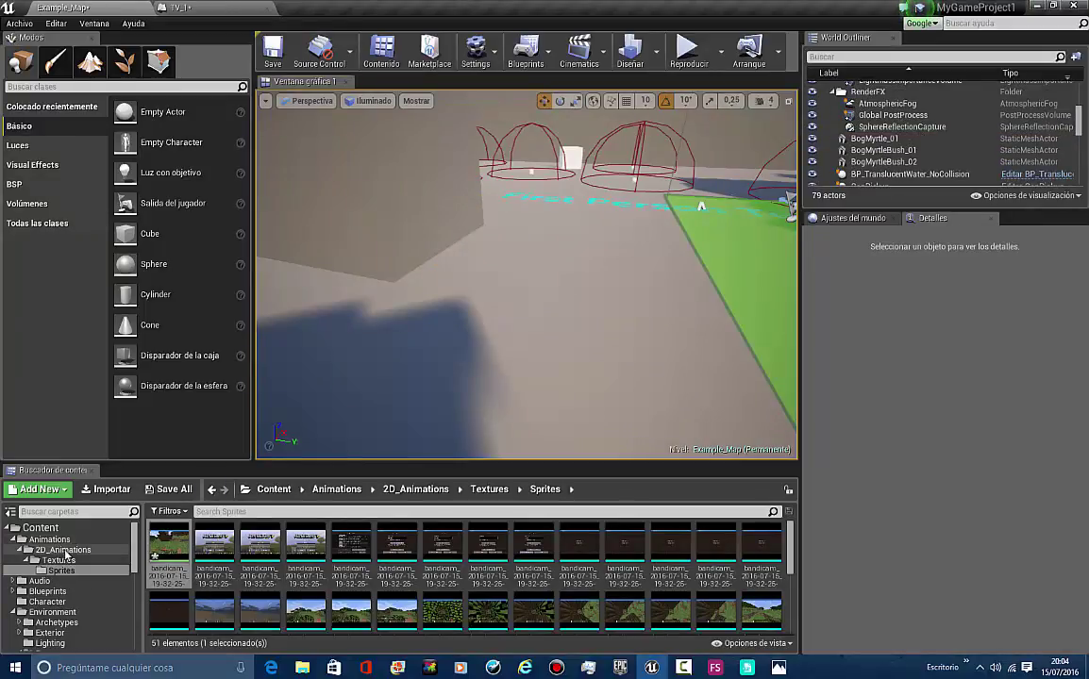
Place the TV_1 blueprint from Content/Blueprints/MyBlueprints in the level beside the grey wall and focus on it
{"action": "left_click", "coordinate": [45, 528]}
{"action": "double_click", "coordinate": [238, 545]}
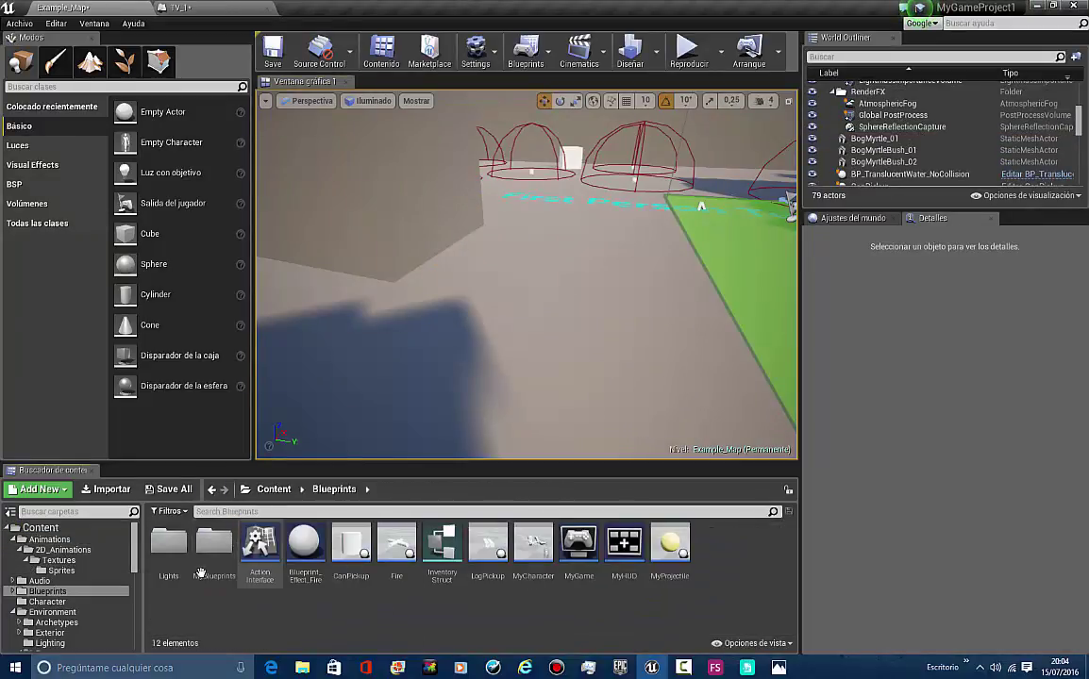
{"action": "double_click", "coordinate": [214, 541]}
{"action": "left_click_drag", "start_coordinate": [298, 564], "coordinate": [488, 158]}
{"action": "key", "text": "f"}
Play the level in the editor and walk up to and away from the TV to test its animated screen
{"action": "key", "text": "alt+p"}
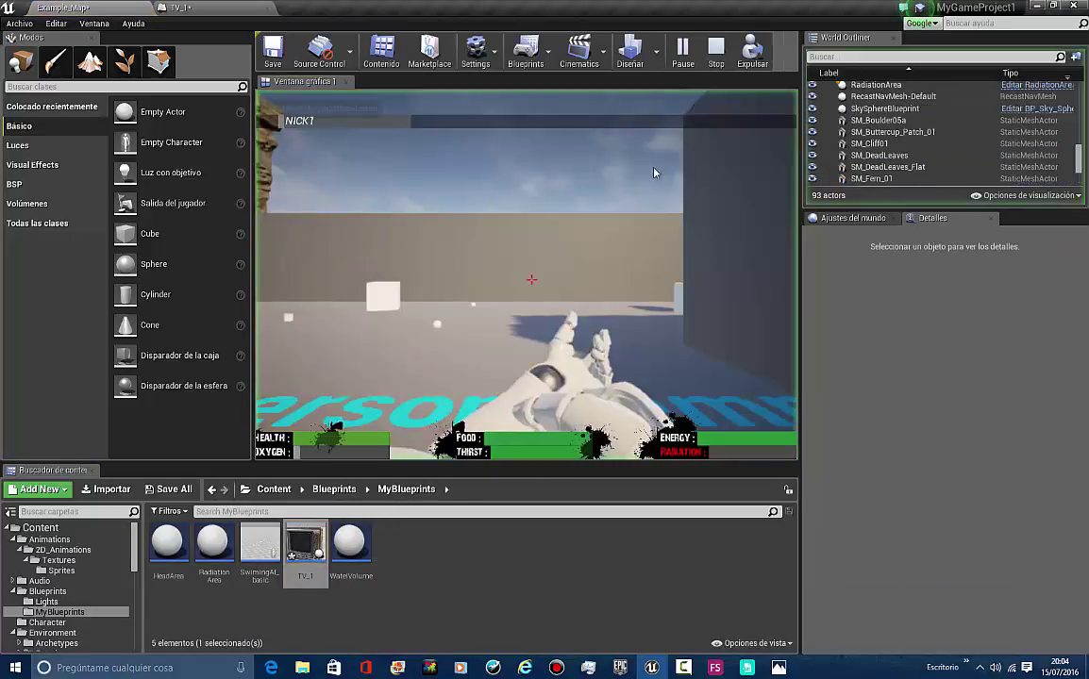
{"action": "key", "text": "w"}
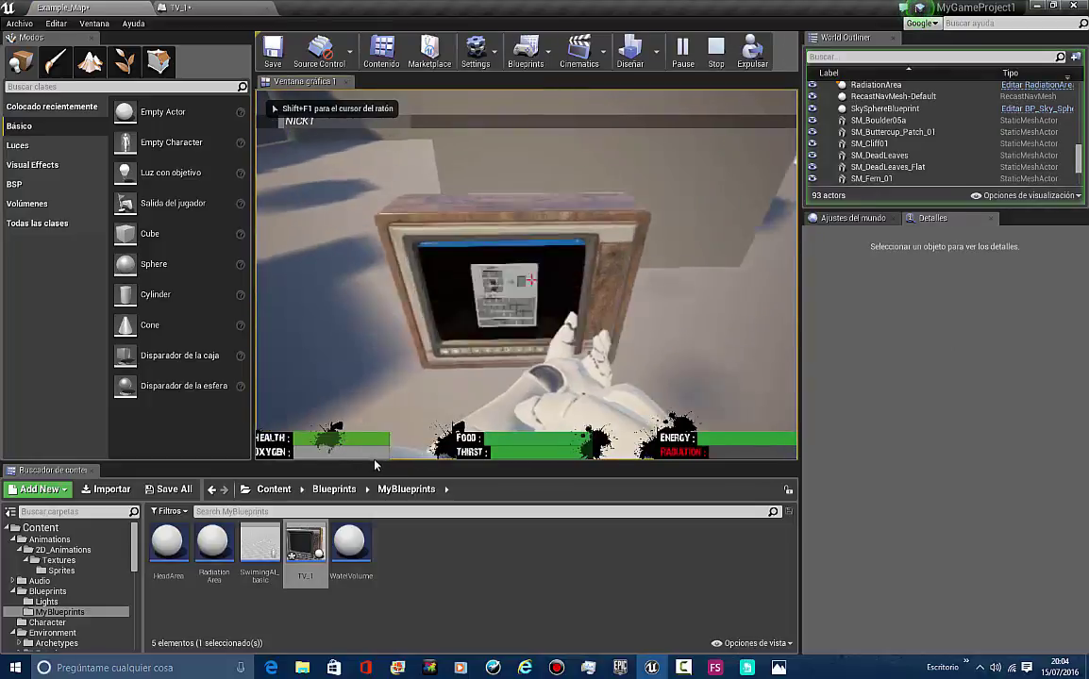
{"action": "key", "text": "s"}
{"action": "key", "text": "w"}
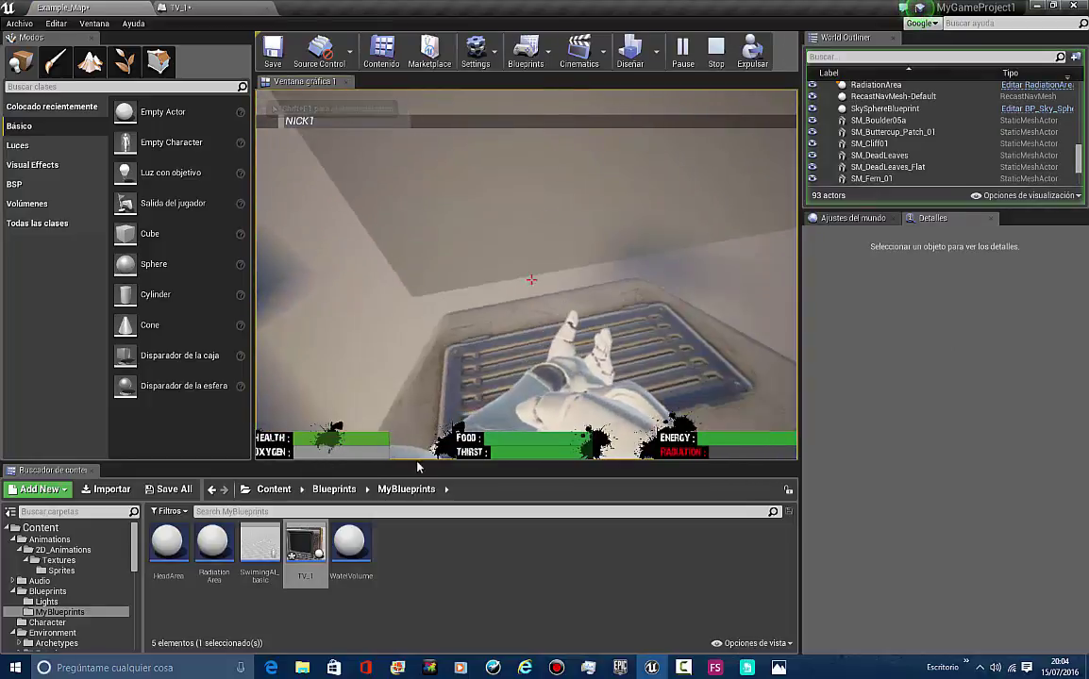
{"action": "key", "text": "s"}
{"action": "key", "text": "w"}
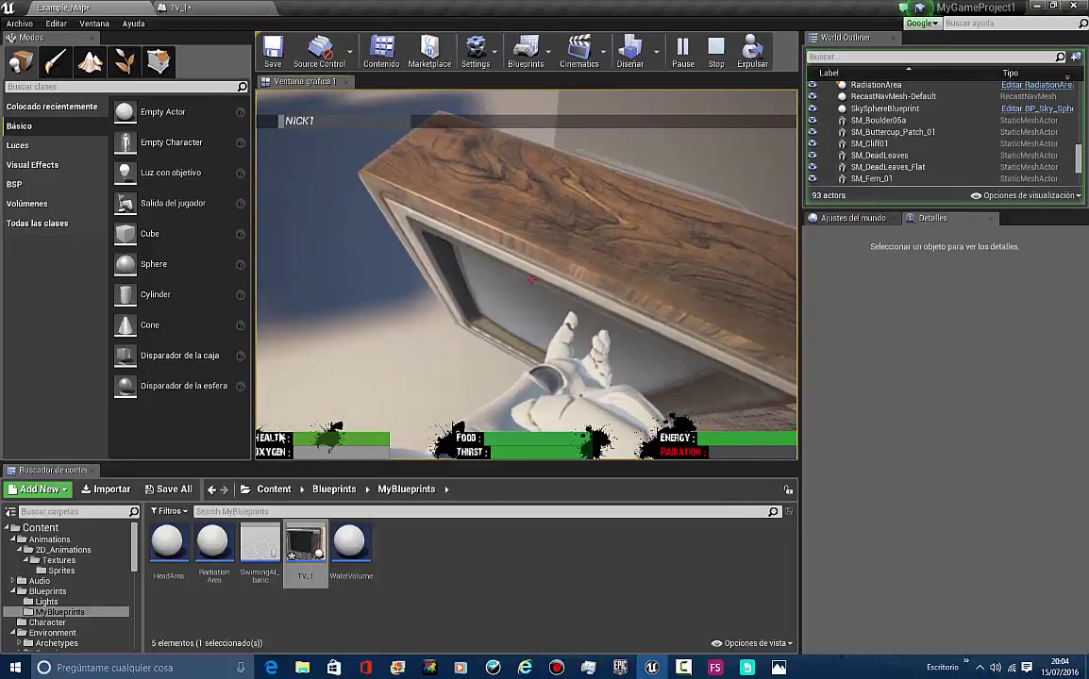
{"action": "key", "text": "s"}
{"action": "key", "text": "w"}
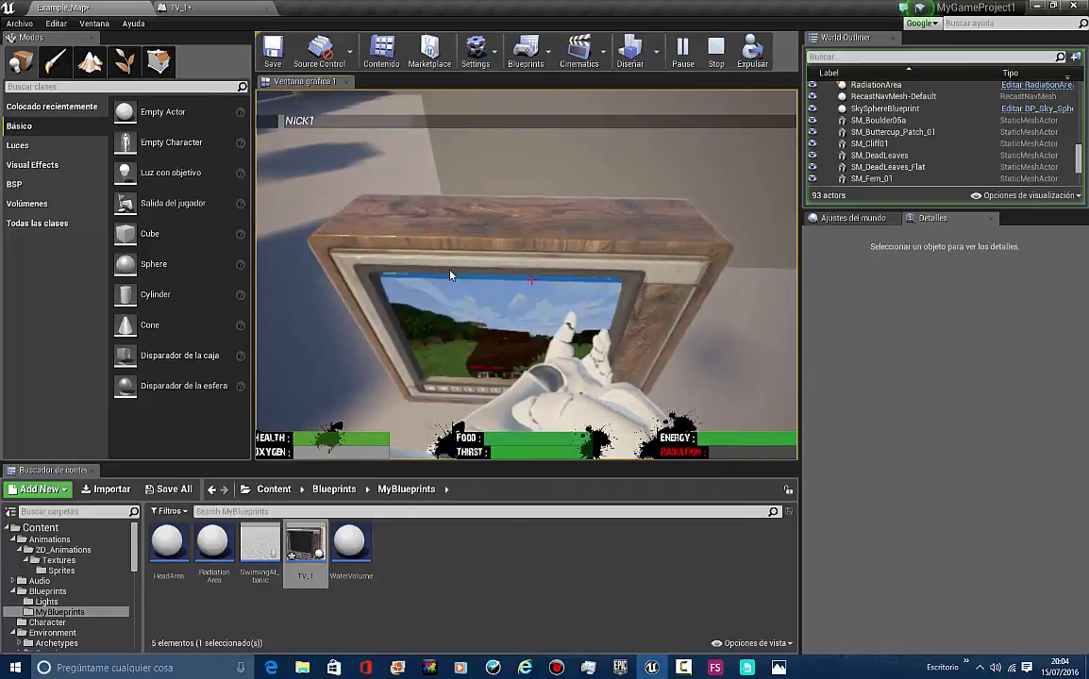
{"action": "key", "text": "s"}
{"action": "key", "text": "s"}
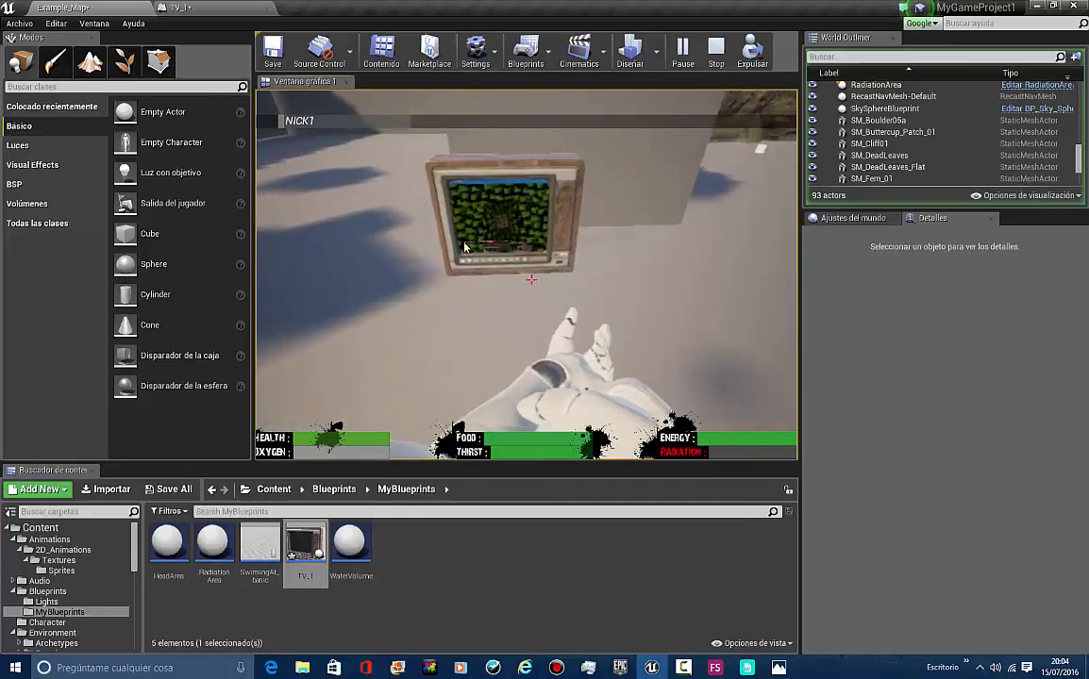
{"action": "key", "text": "w"}
{"action": "key", "text": "w"}
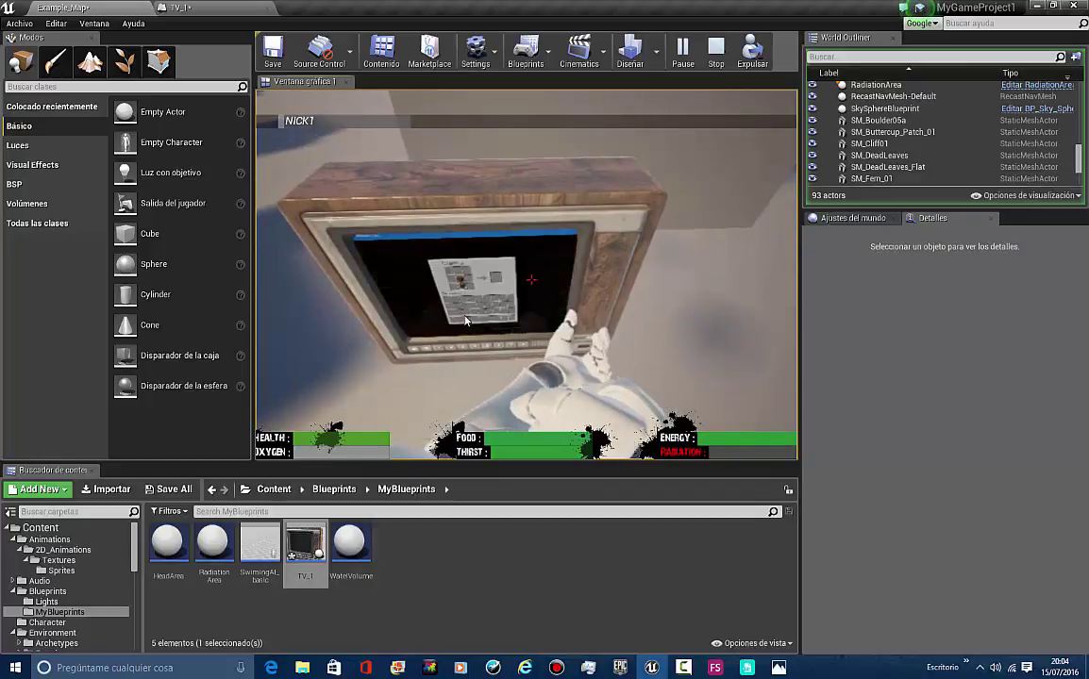
{"action": "key", "text": "s"}
{"action": "key", "text": "w"}
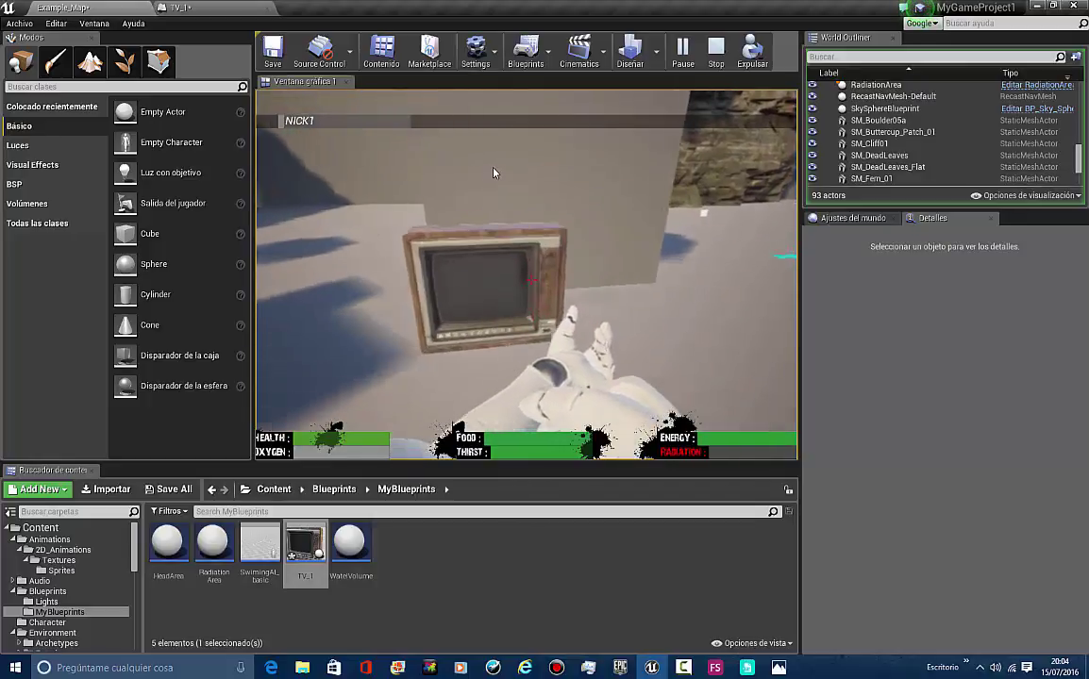
Switch the running game to full screen and toggle the TV repeatedly from close up
{"action": "key", "text": "F11"}
{"action": "left_click", "coordinate": [492, 172]}
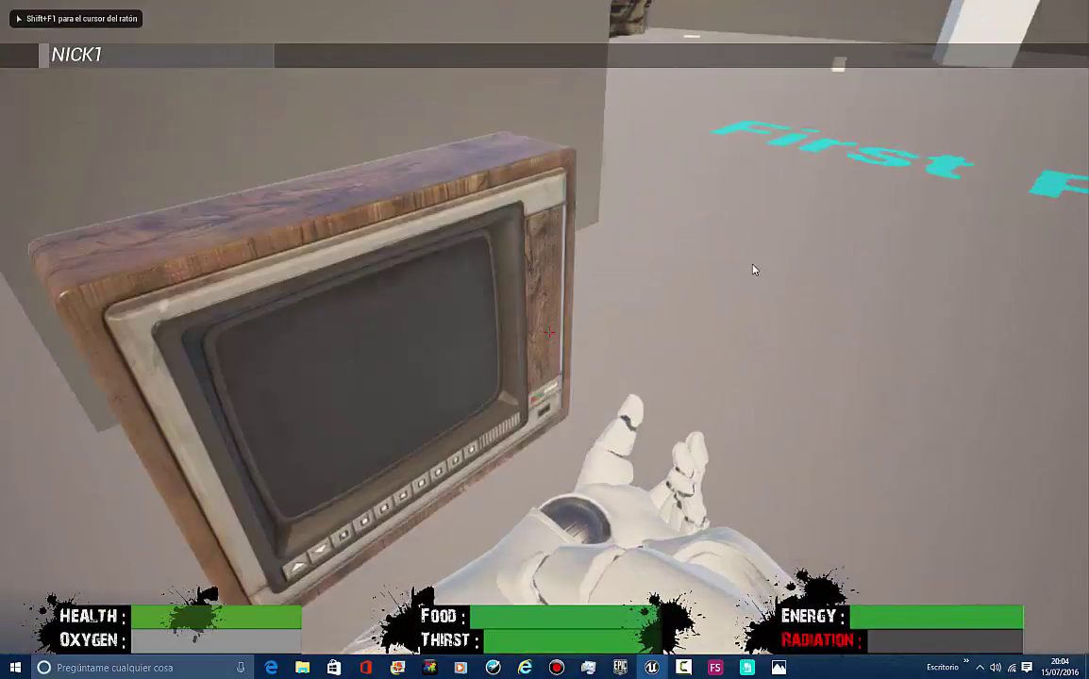
{"action": "key", "text": "s"}
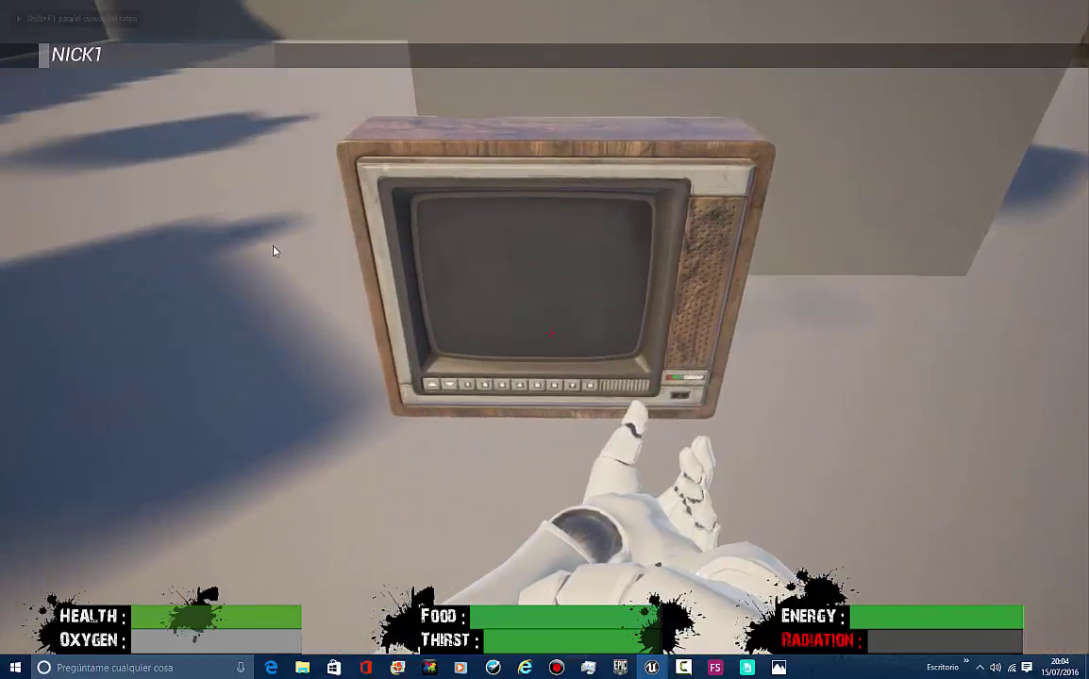
{"action": "key", "text": "s"}
{"action": "key", "text": "w"}
{"action": "key", "text": "e"}
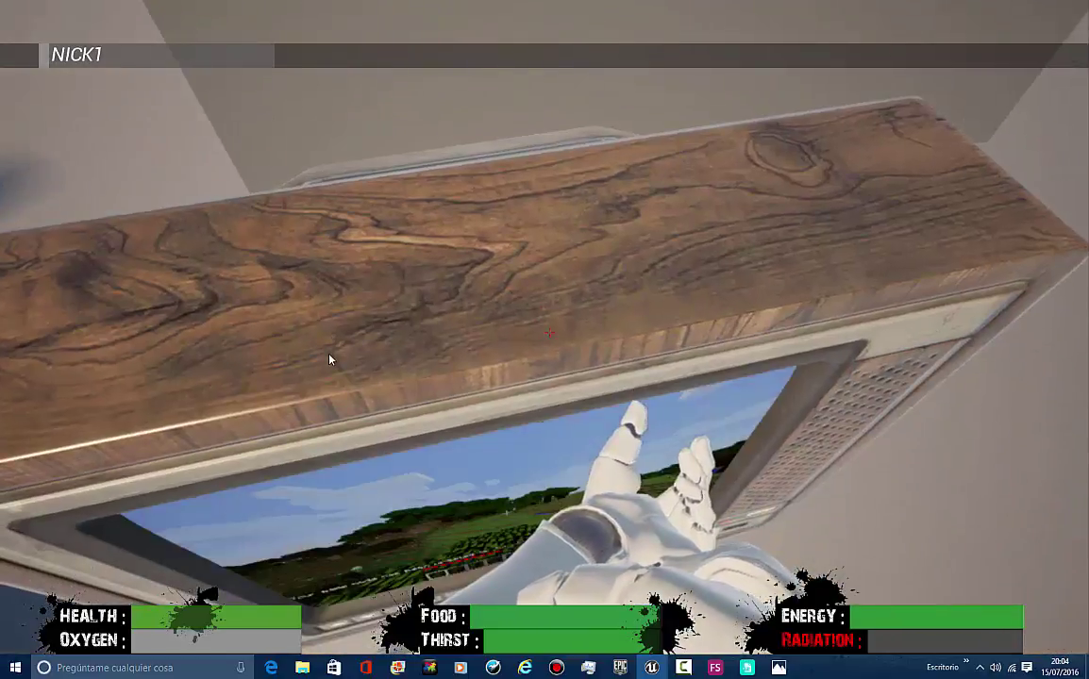
{"action": "key", "text": "e"}
{"action": "key", "text": "e"}
{"action": "key", "text": "e"}
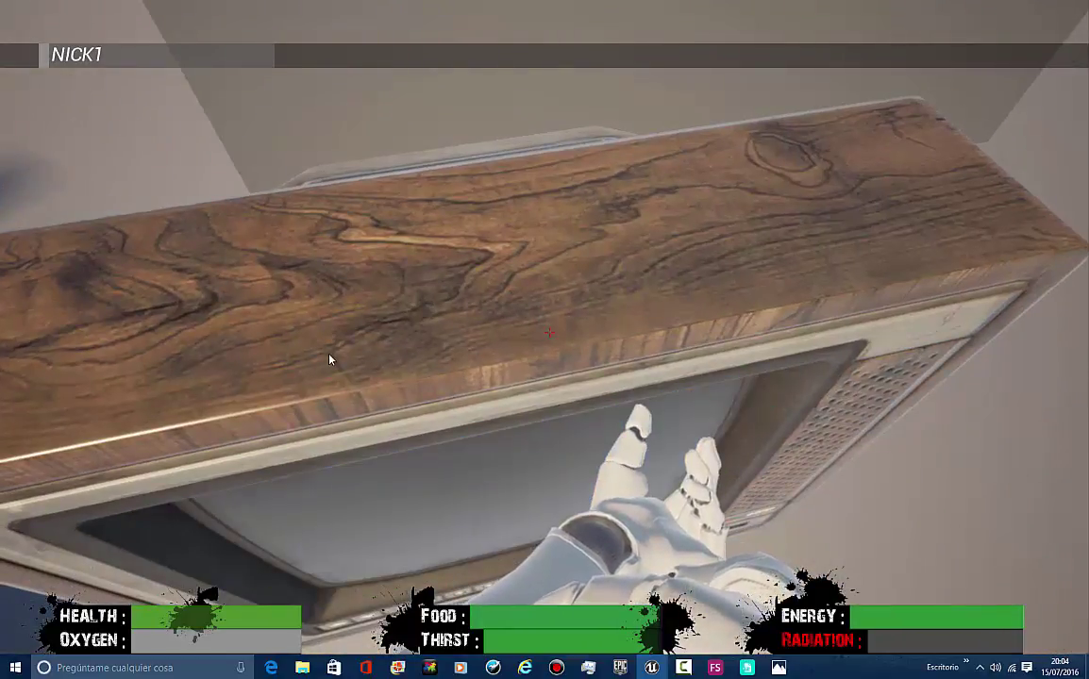
{"action": "key", "text": "e"}
{"action": "key", "text": "e"}
{"action": "key", "text": "e"}
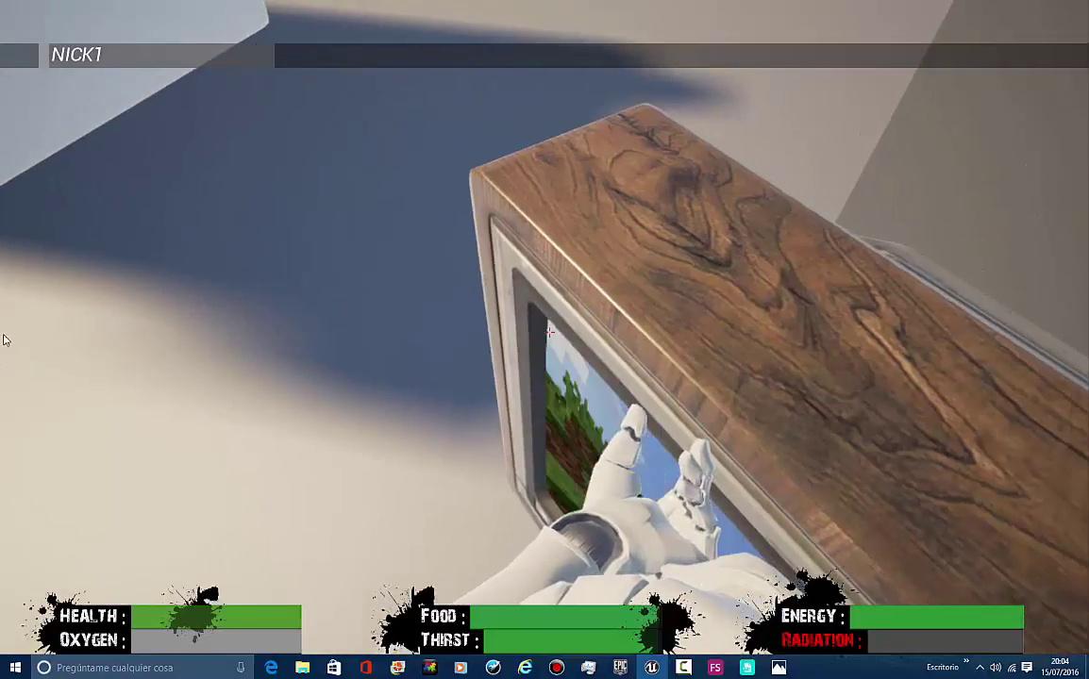
Test switching the TV while approaching and backing away, leave full screen, and stop the play session
{"action": "key", "text": "s"}
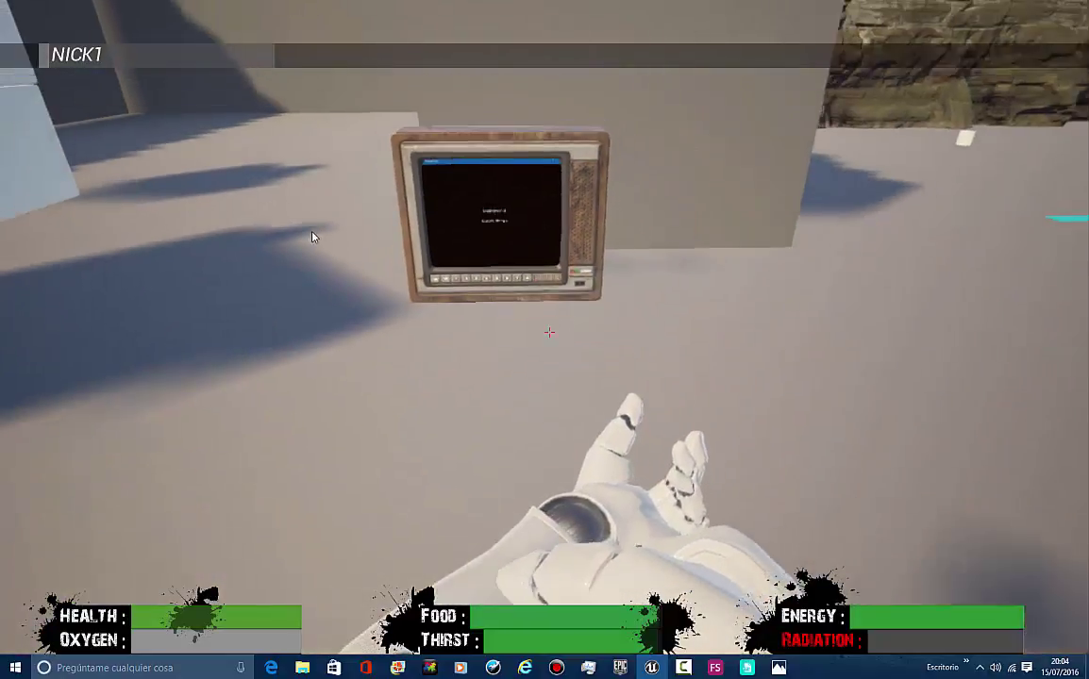
{"action": "key", "text": "w"}
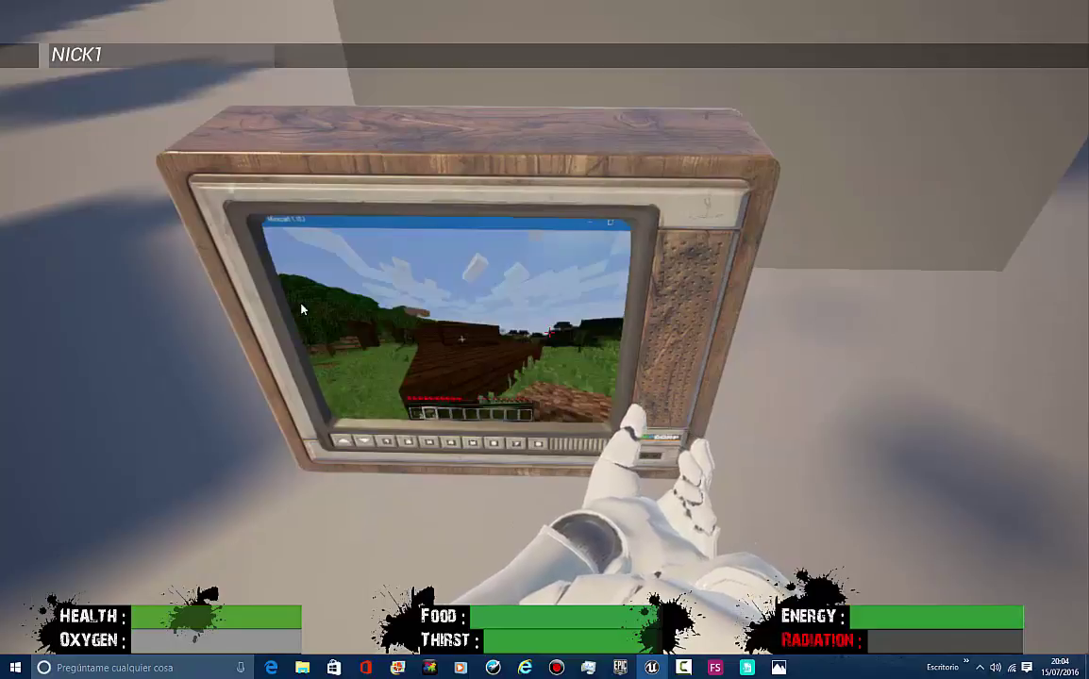
{"action": "key", "text": "w"}
{"action": "key", "text": "e"}
{"action": "key", "text": "s"}
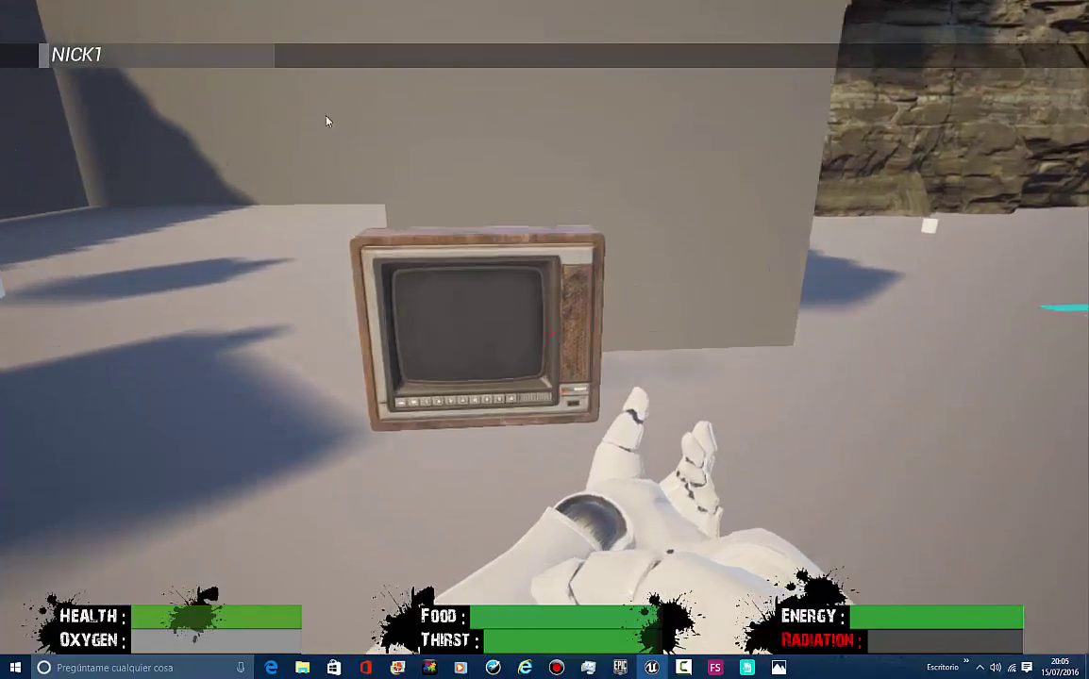
{"action": "key", "text": "w"}
{"action": "key", "text": "e"}
{"action": "key", "text": "s"}
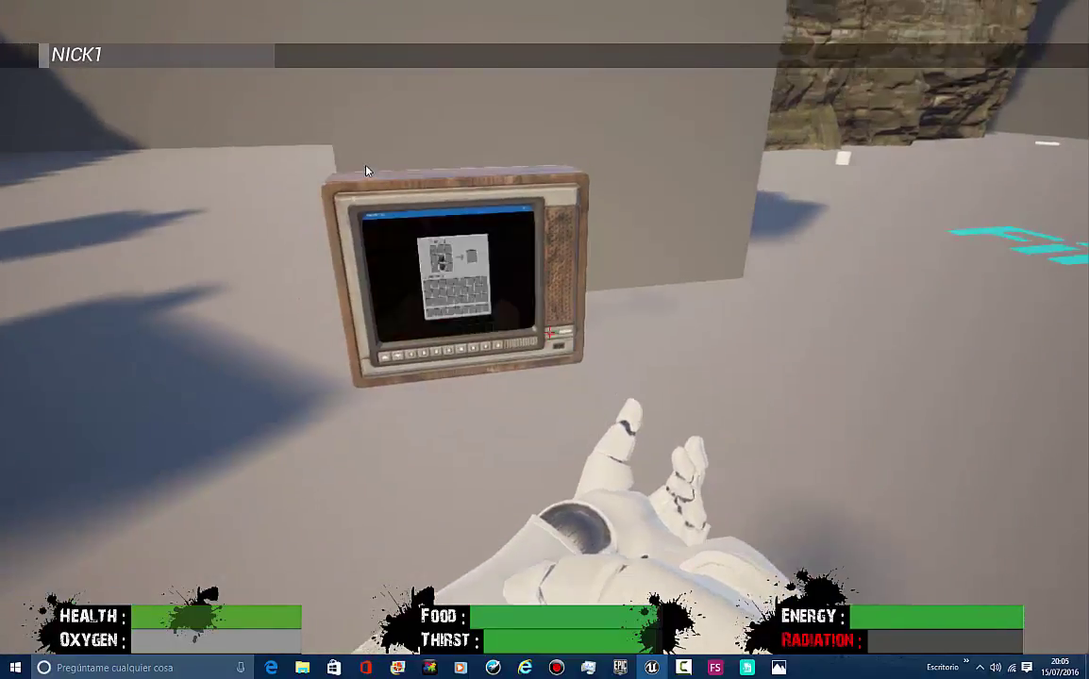
{"action": "key", "text": "w"}
{"action": "key", "text": "w"}
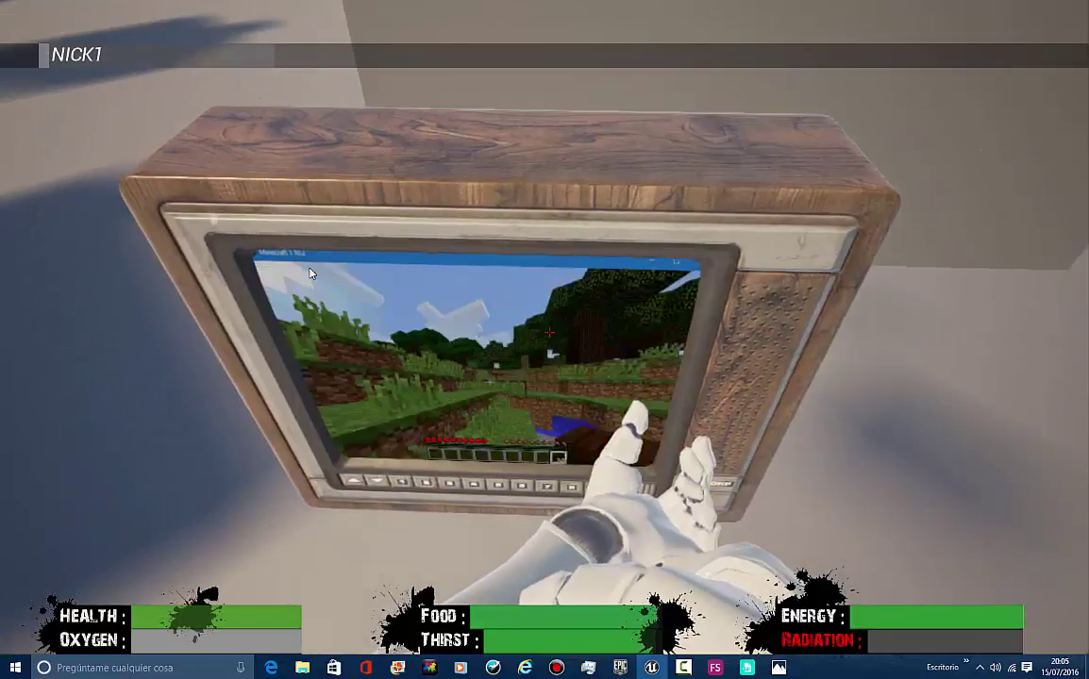
{"action": "key", "text": "e"}
{"action": "key", "text": "s"}
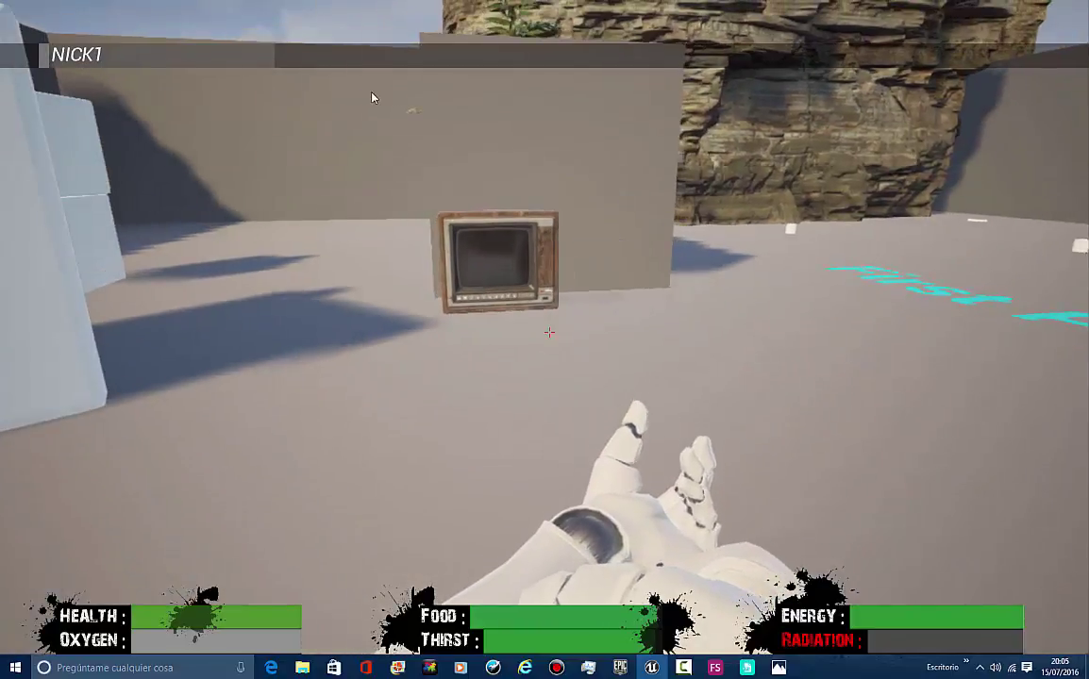
{"action": "key", "text": "F11"}
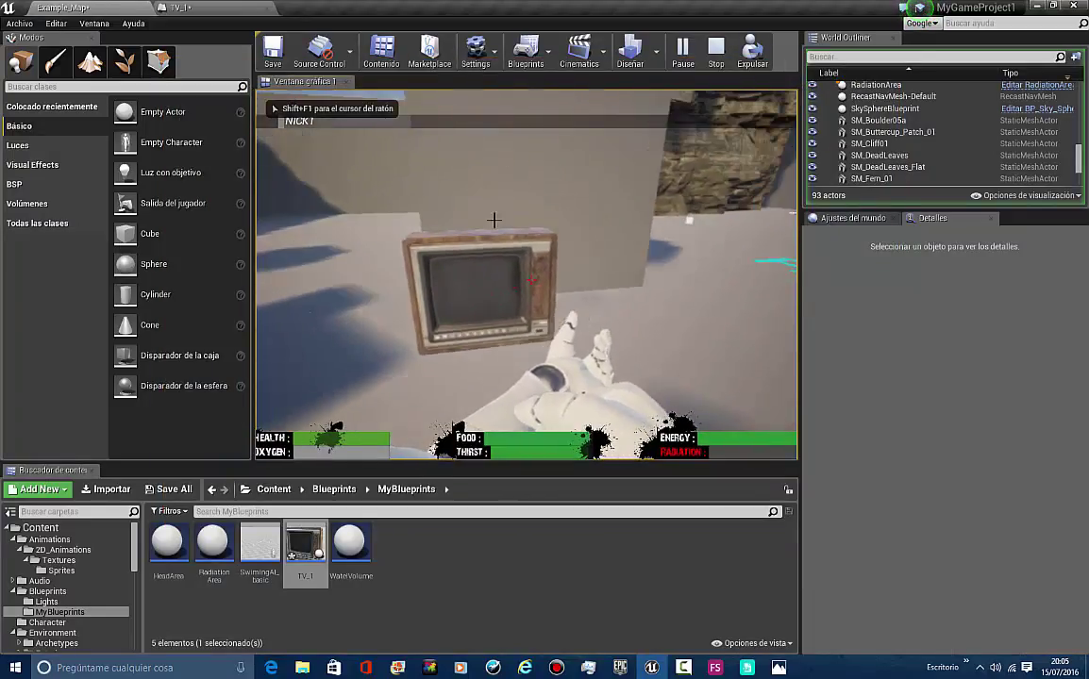
{"action": "key", "text": "Escape"}
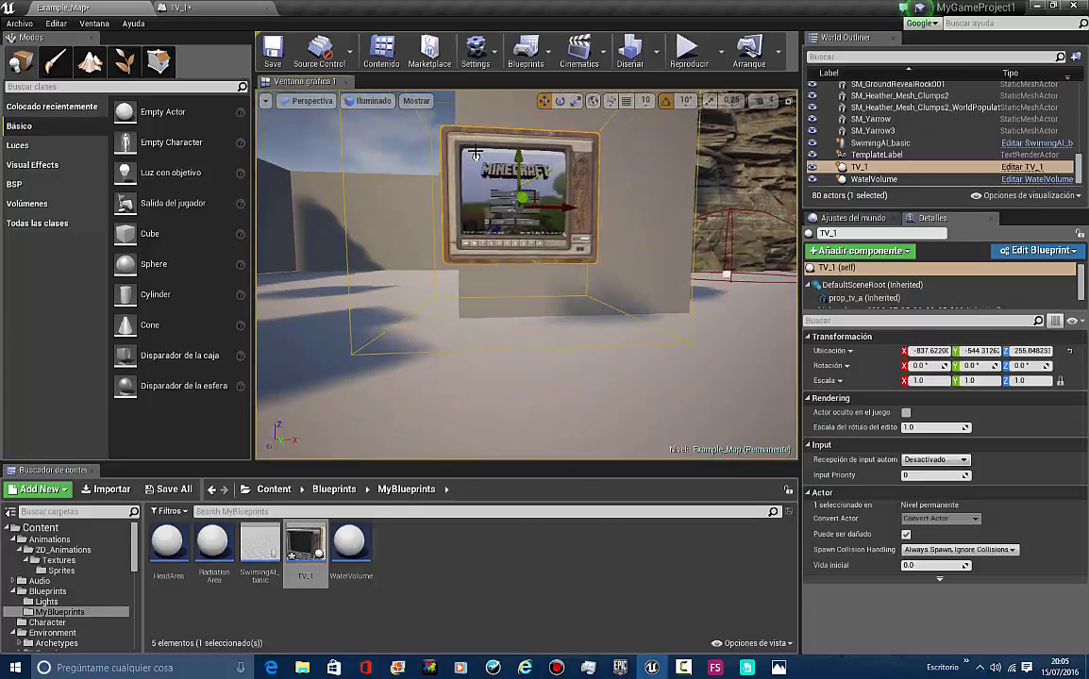
{"action": "key", "text": "Escape"}
Play the level again, toggle the TV several times from in front of it, and stop the session
{"action": "left_click", "coordinate": [688, 52]}
{"action": "key", "text": "w"}
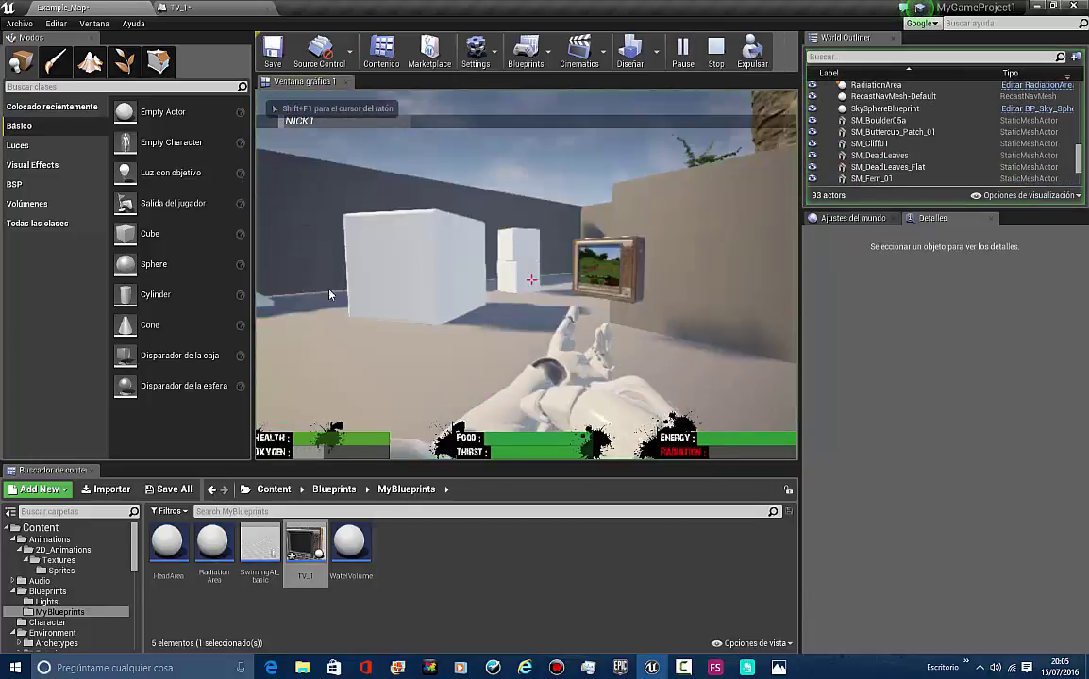
{"action": "key", "text": "e"}
{"action": "key", "text": "e"}
{"action": "key", "text": "e"}
{"action": "key", "text": "e"}
{"action": "key", "text": "e"}
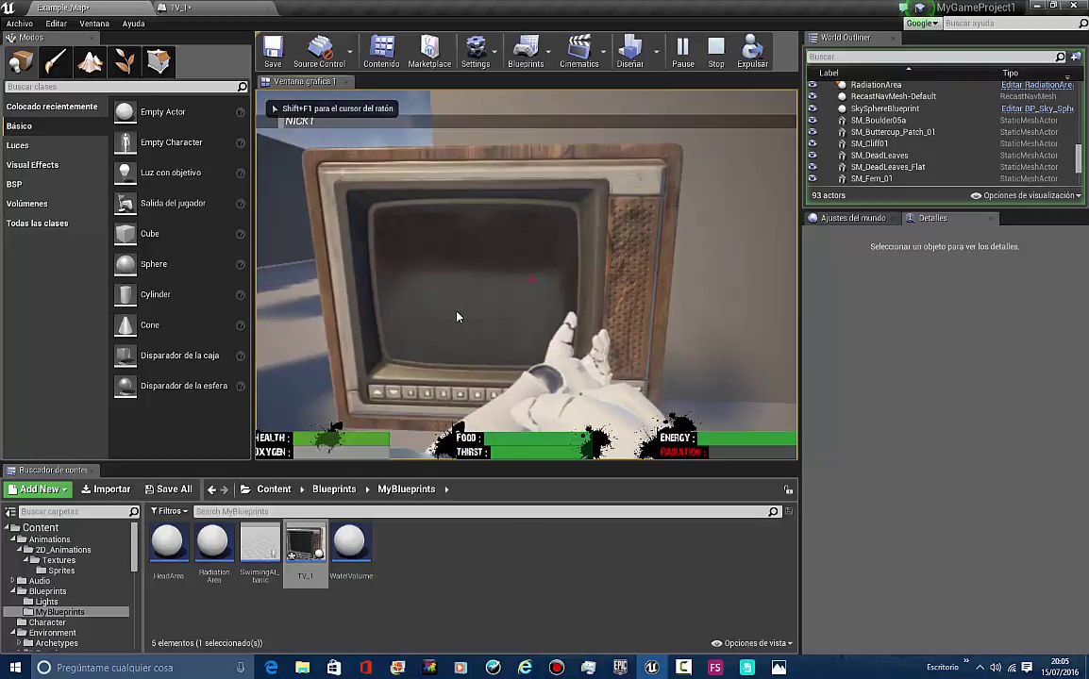
{"action": "key", "text": "Escape"}
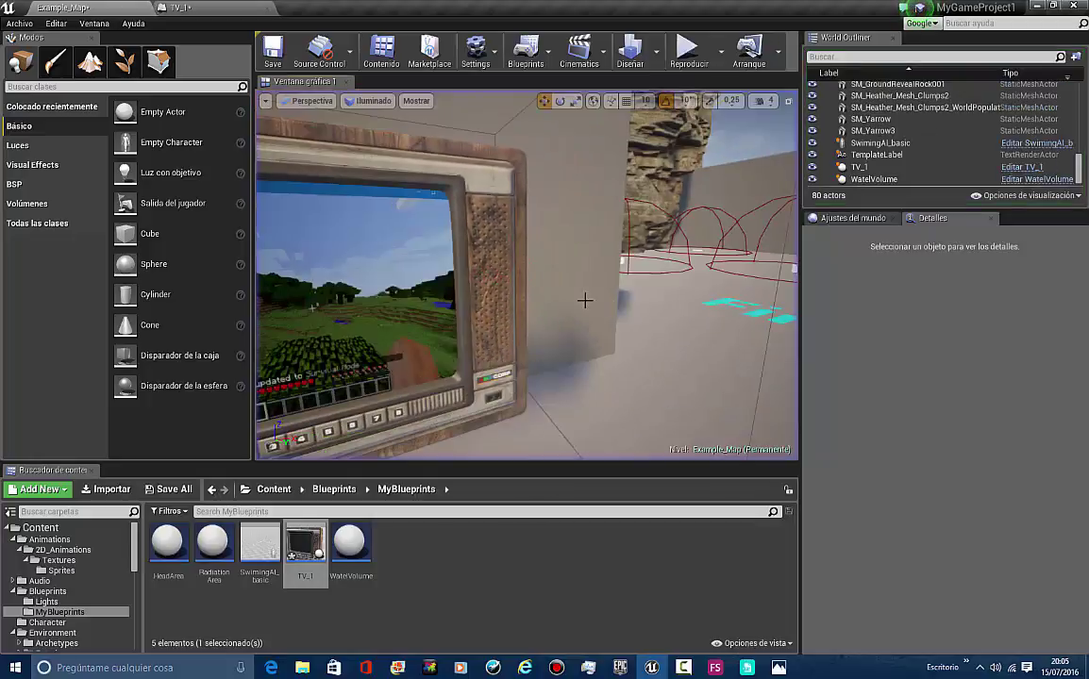
Open the MyCharacter blueprint from the Content/Blueprints folder
{"action": "right_click_drag", "start_coordinate": [668, 340], "coordinate": [579, 300], "text": "alt"}
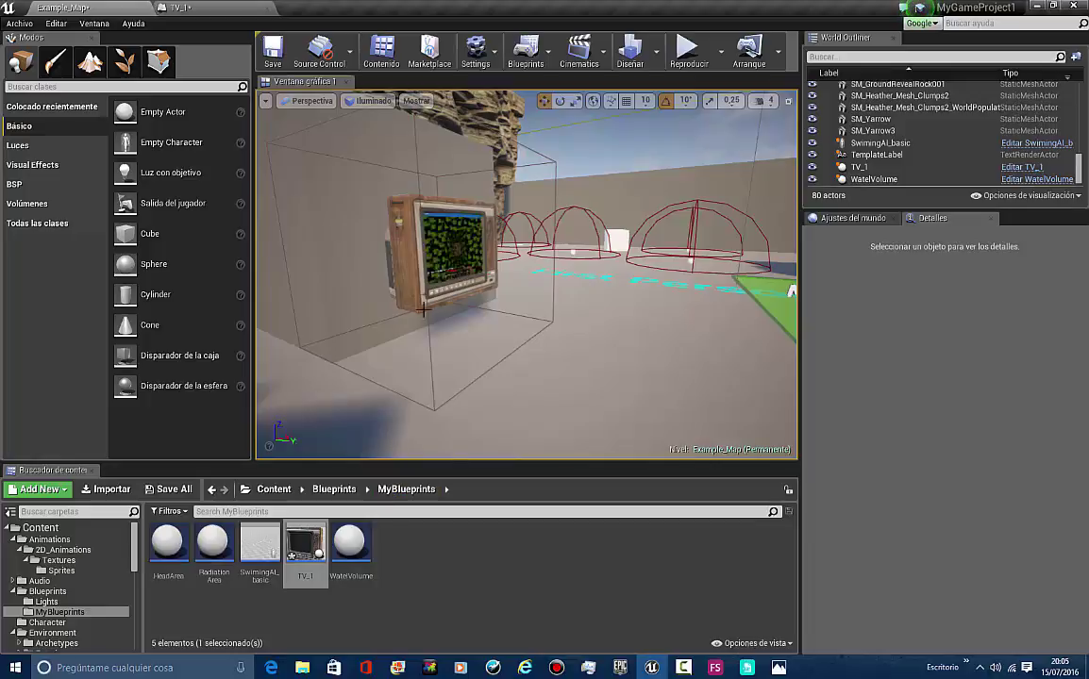
{"action": "left_click_drag", "start_coordinate": [352, 204], "coordinate": [352, 247]}
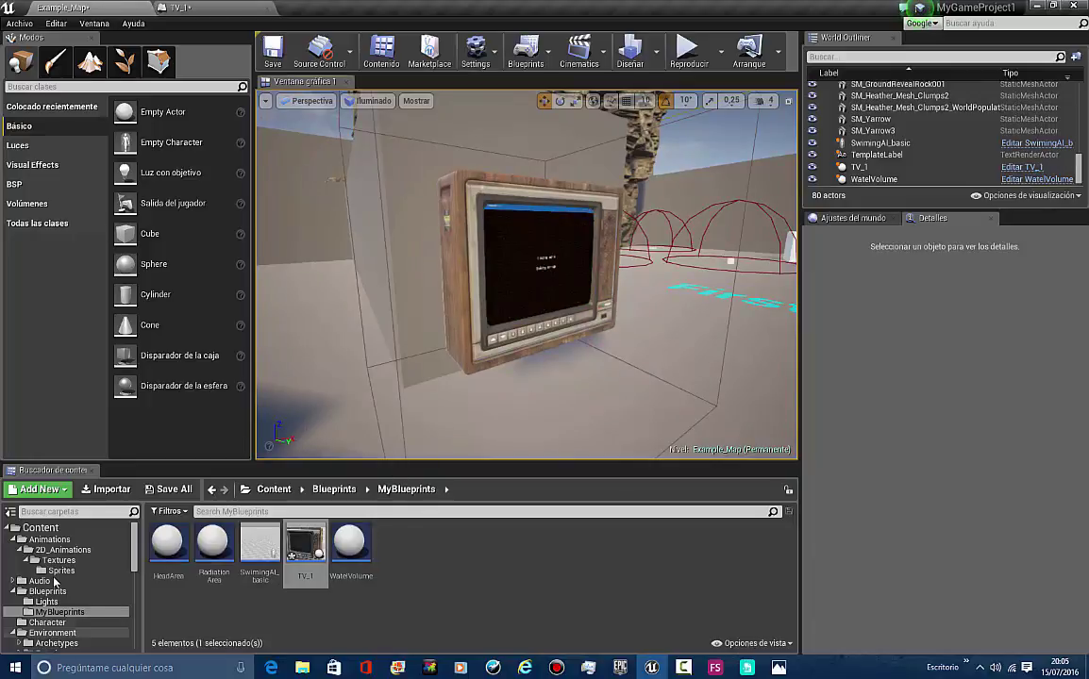
{"action": "left_click", "coordinate": [44, 530]}
{"action": "double_click", "coordinate": [269, 559]}
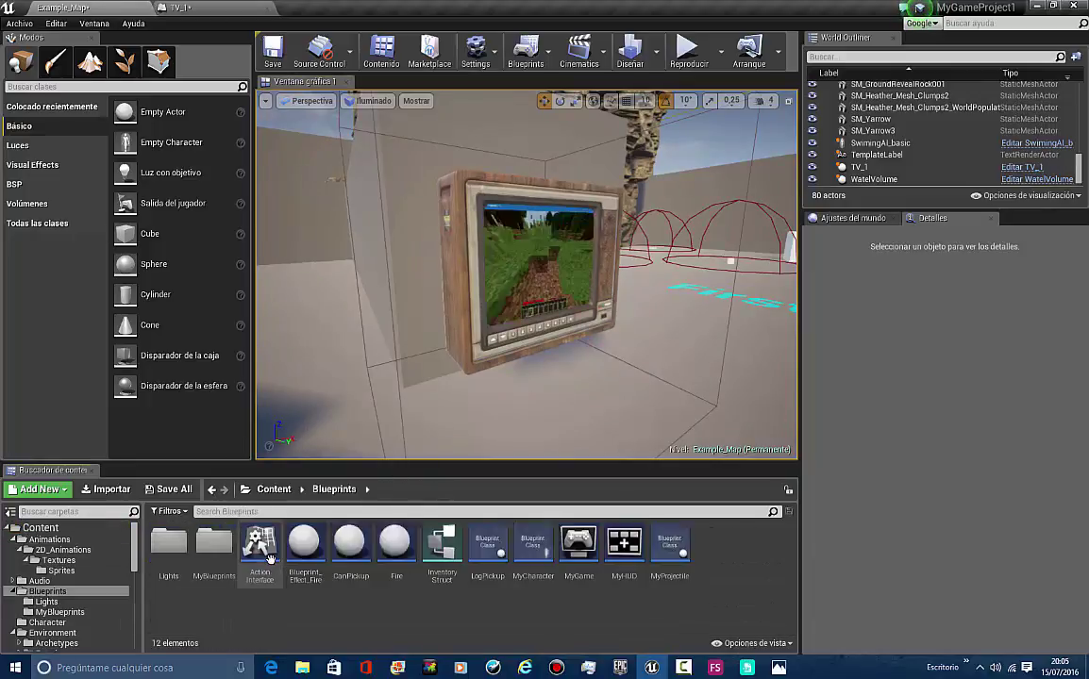
{"action": "double_click", "coordinate": [213, 547]}
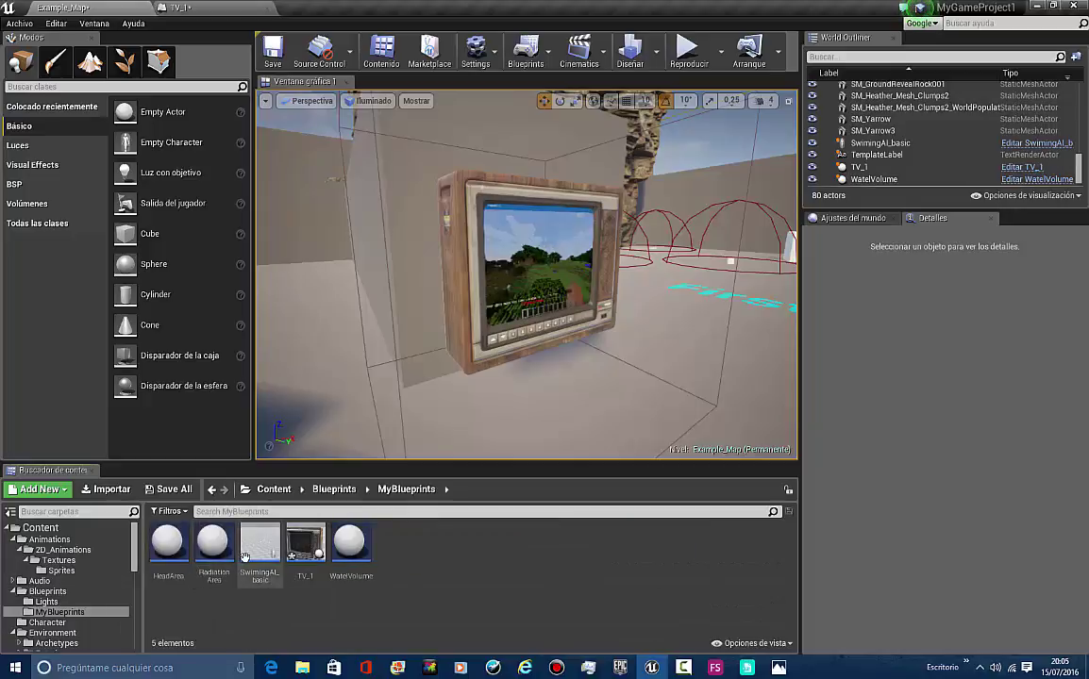
{"action": "left_click", "coordinate": [52, 591]}
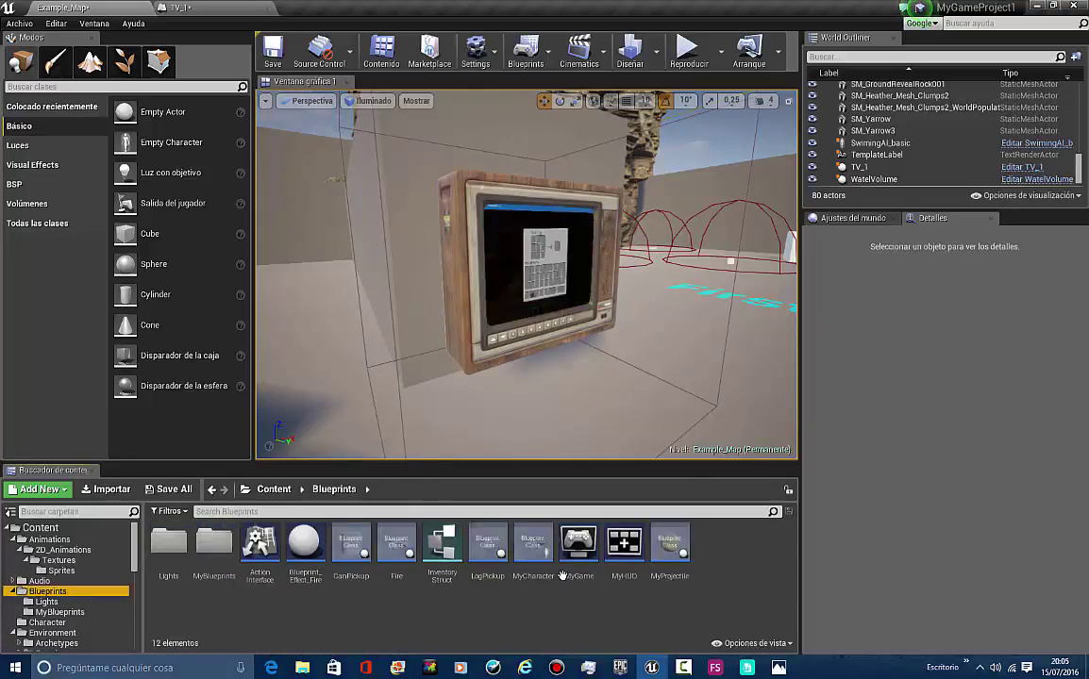
{"action": "double_click", "coordinate": [524, 559]}
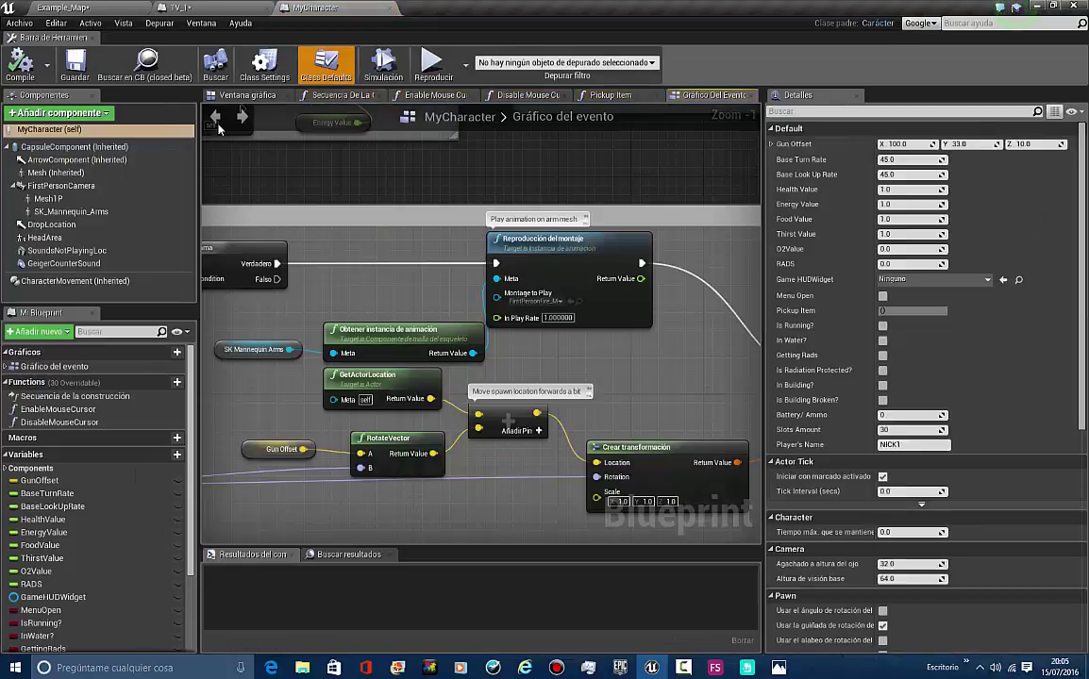
Show MyCharacter's 3D preview and inspect the SoundsNotPlayingLoc and GeigerCounterSound components
{"action": "left_click", "coordinate": [238, 95]}
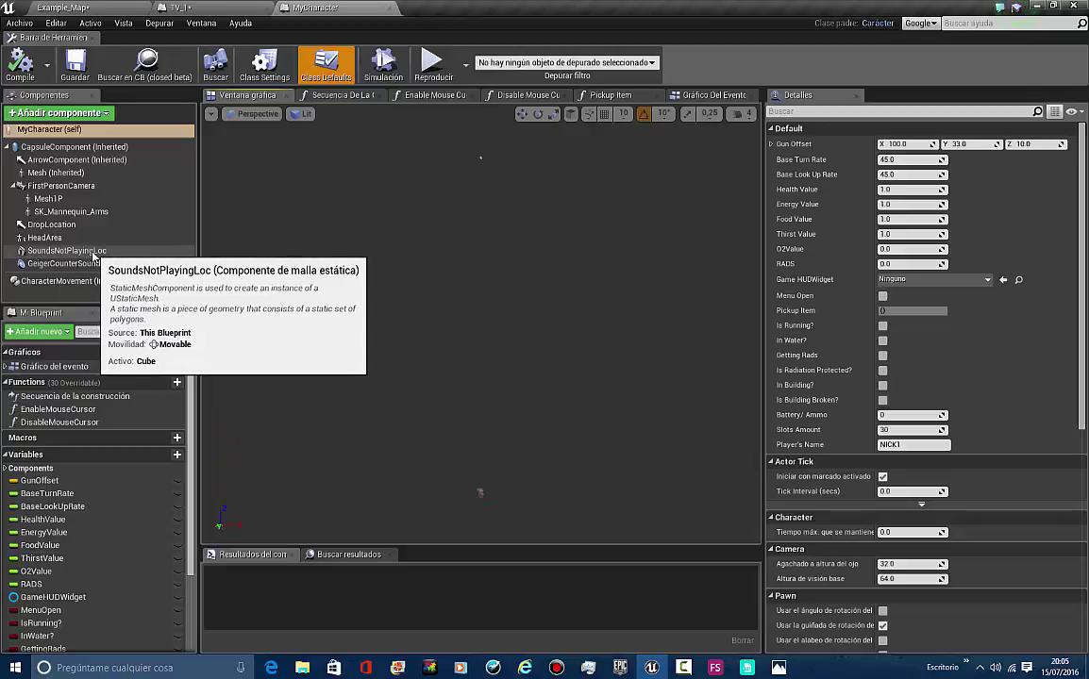
{"action": "left_click", "coordinate": [102, 252]}
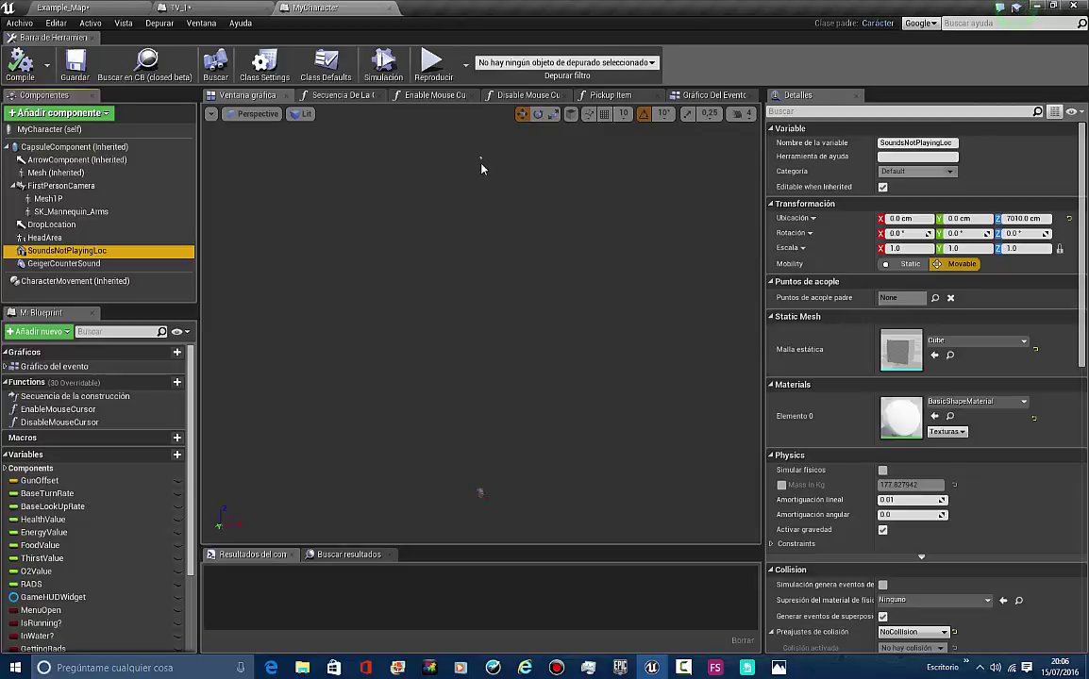
{"action": "left_click", "coordinate": [66, 264]}
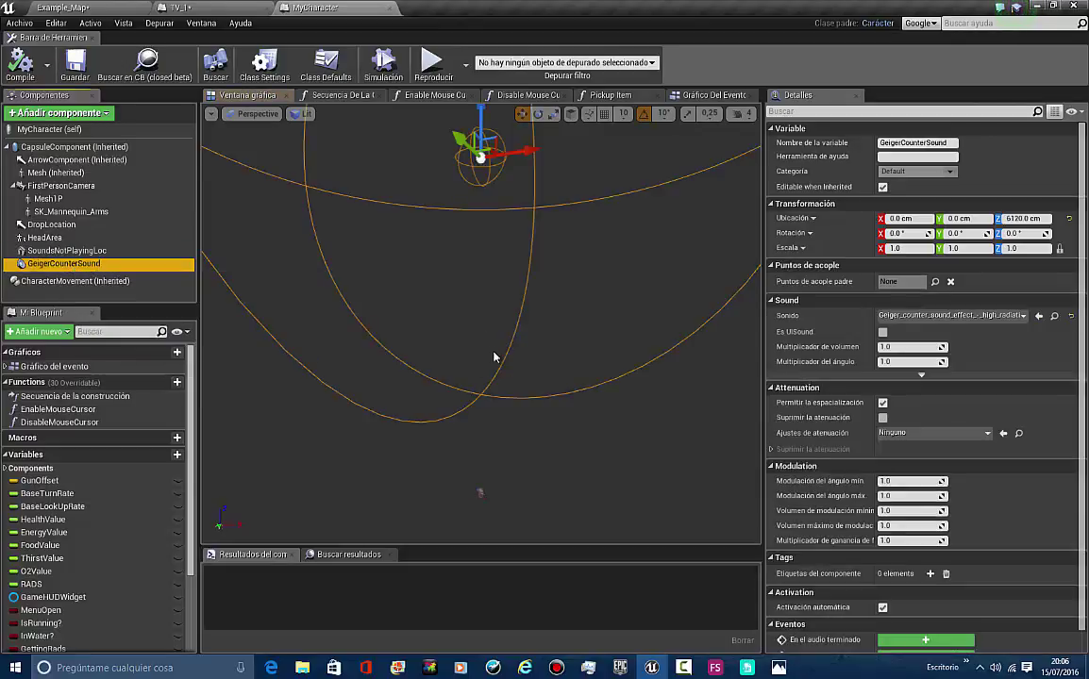
Inspect MyCharacter's CharacterMovement and SoundsNotPlayingLoc components, and return to the TV_1 blueprint's 3D preview
{"action": "right_click_drag", "start_coordinate": [494, 356], "coordinate": [485, 430]}
{"action": "left_click", "coordinate": [75, 281]}
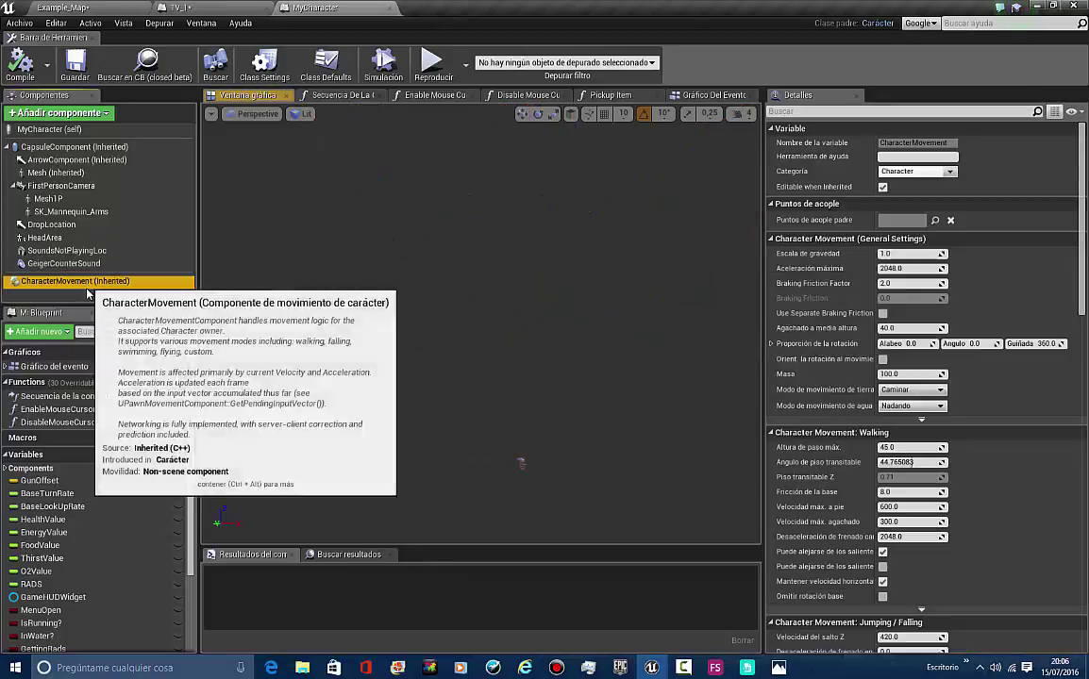
{"action": "left_click", "coordinate": [66, 251]}
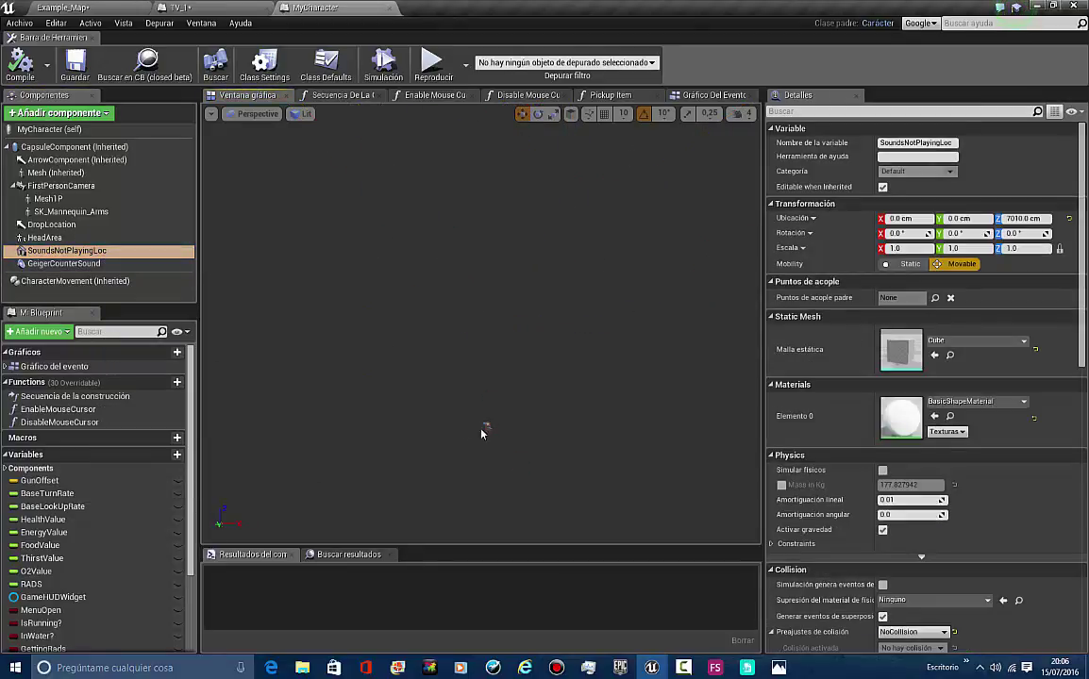
{"action": "left_click", "coordinate": [109, 281]}
{"action": "left_click", "coordinate": [189, 7]}
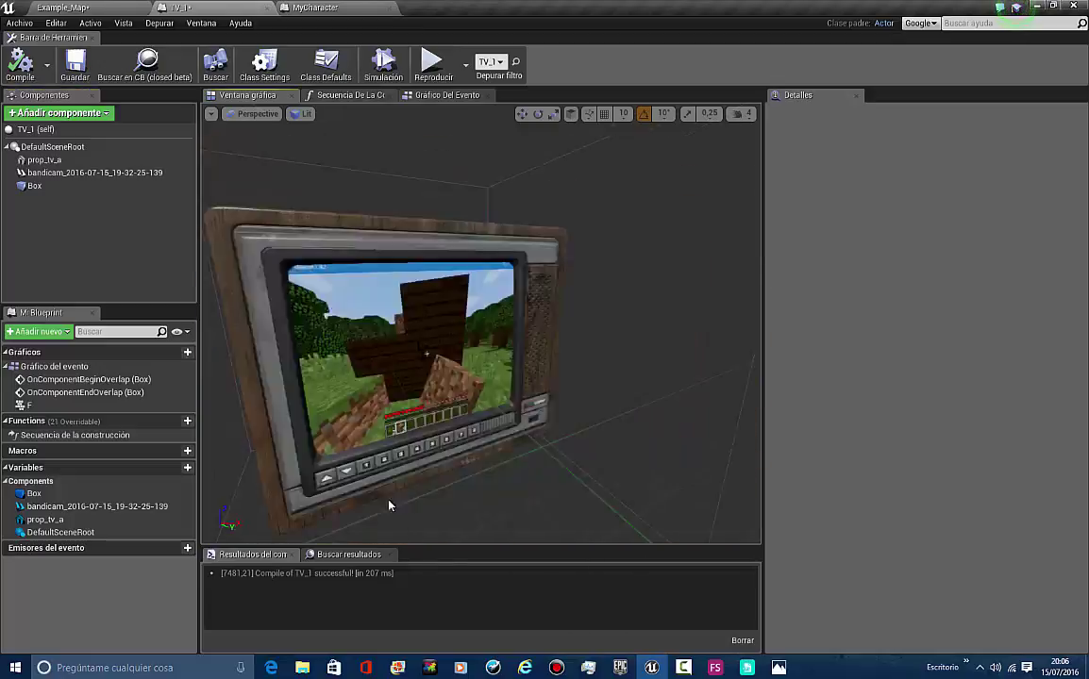
{"action": "scroll", "coordinate": [299, 367], "scroll_direction": "down", "scroll_amount": 5}
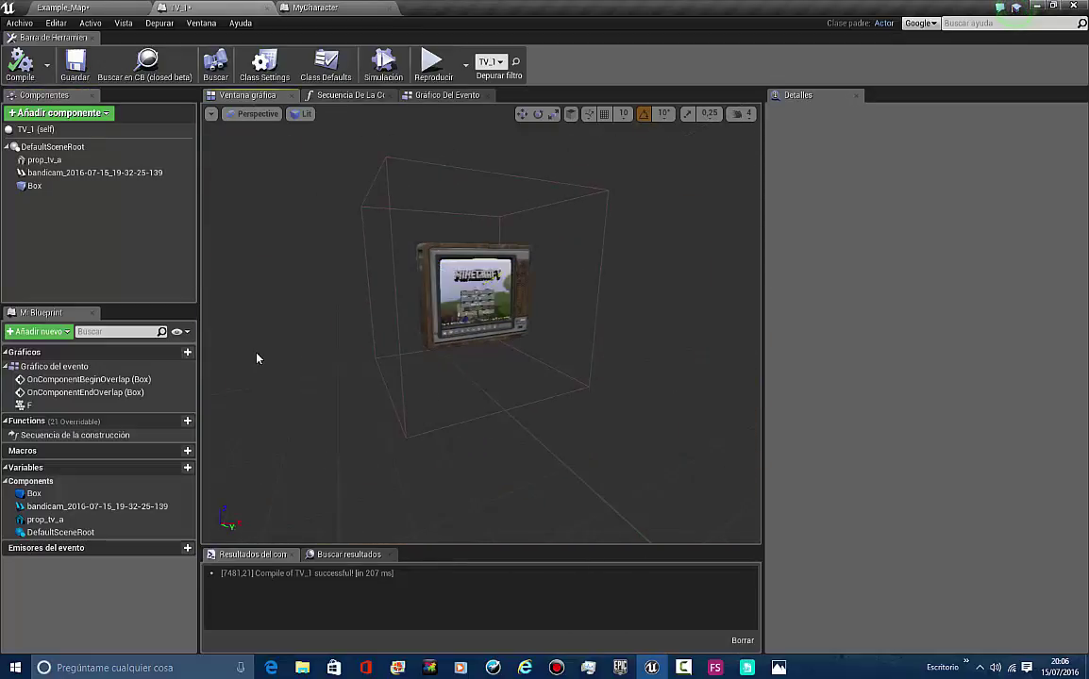
{"action": "left_click", "coordinate": [303, 669]}
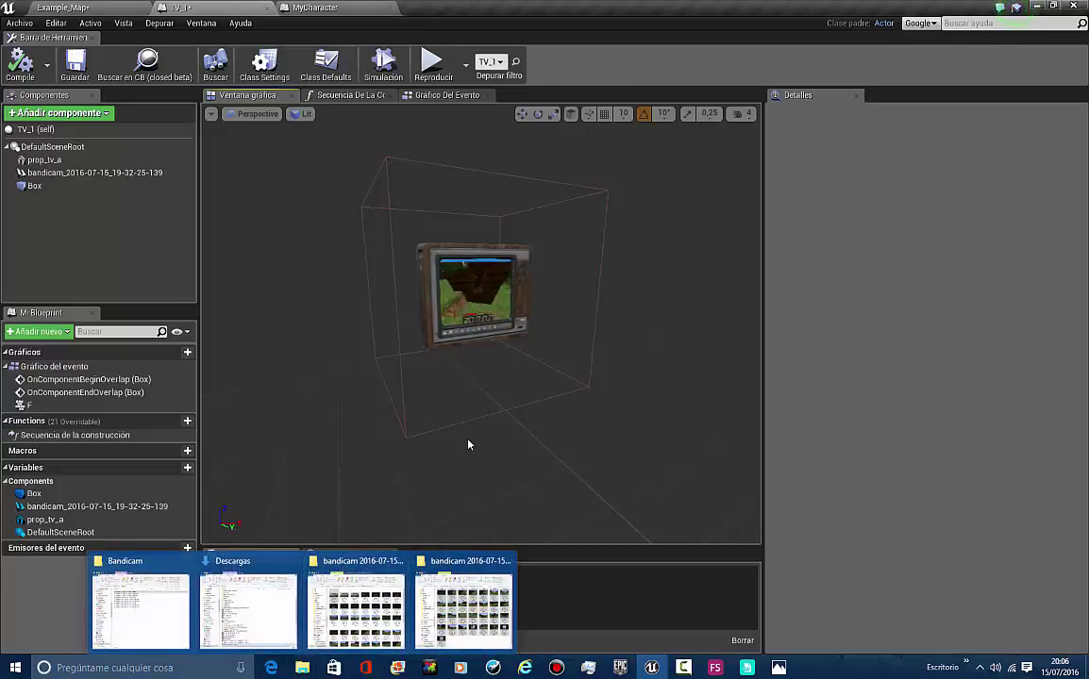
{"action": "left_click", "coordinate": [675, 670]}
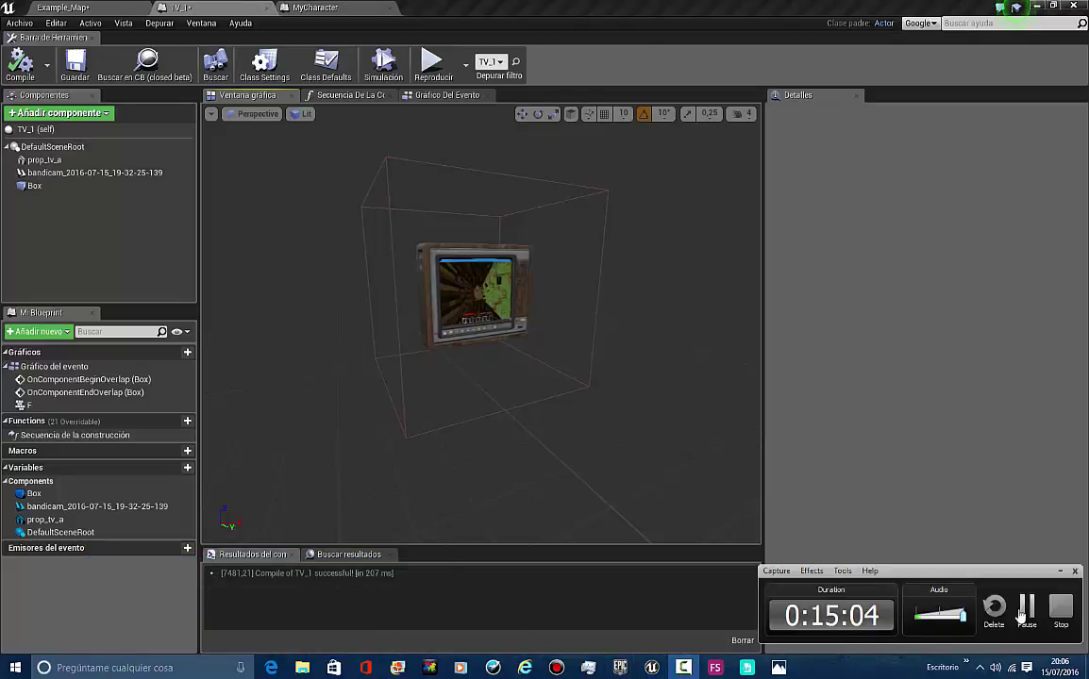
{"action": "left_click", "coordinate": [1025, 610]}
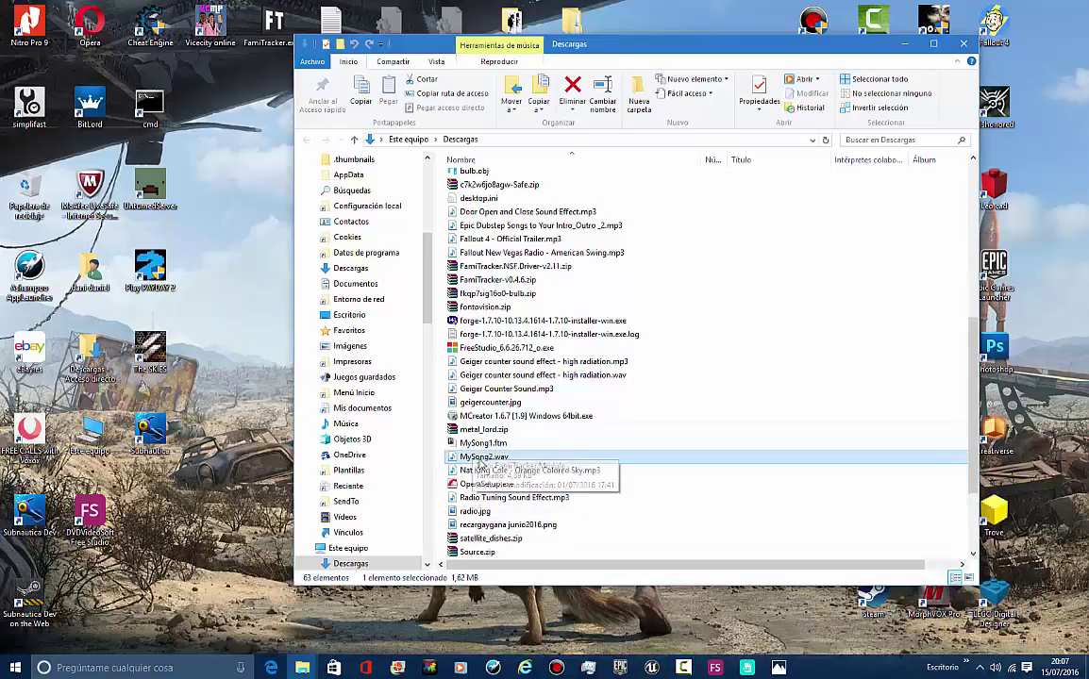
Return to Unreal Editor's Example_Map level and open the Content/Audio/MyAudio folder
{"action": "left_click", "coordinate": [652, 668]}
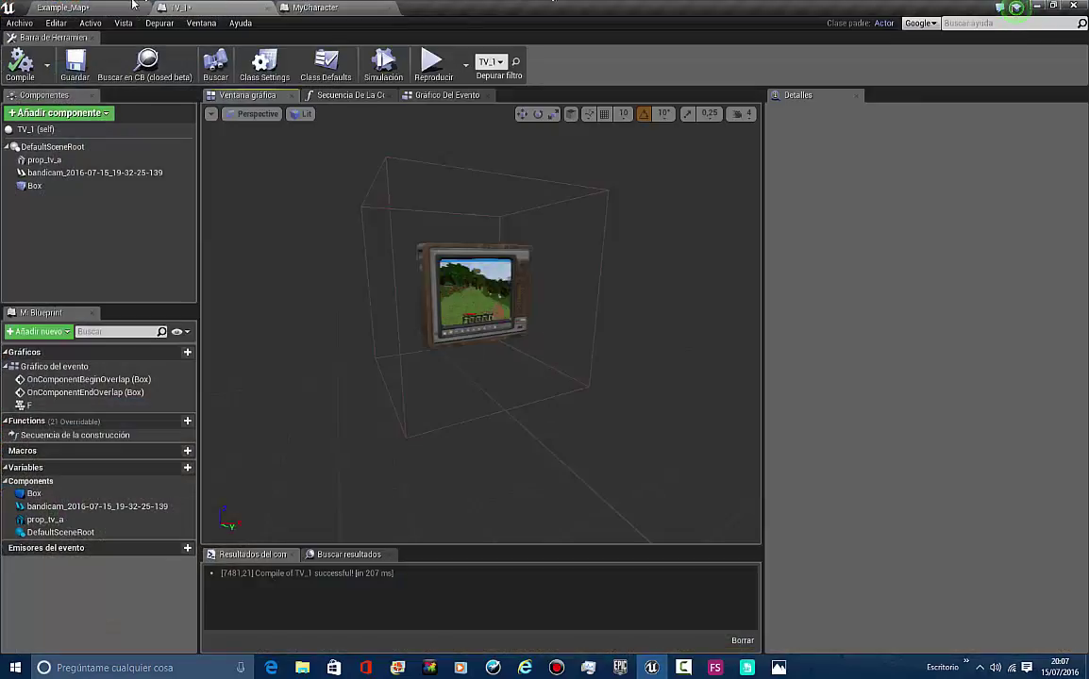
{"action": "left_click", "coordinate": [130, 7]}
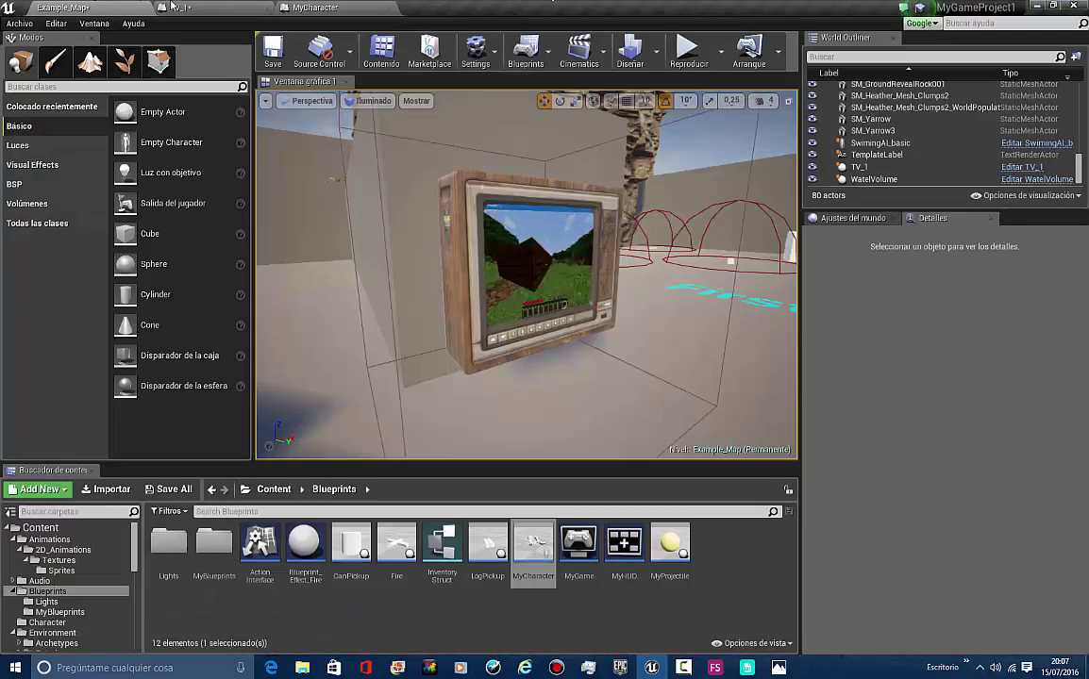
{"action": "left_click", "coordinate": [68, 530]}
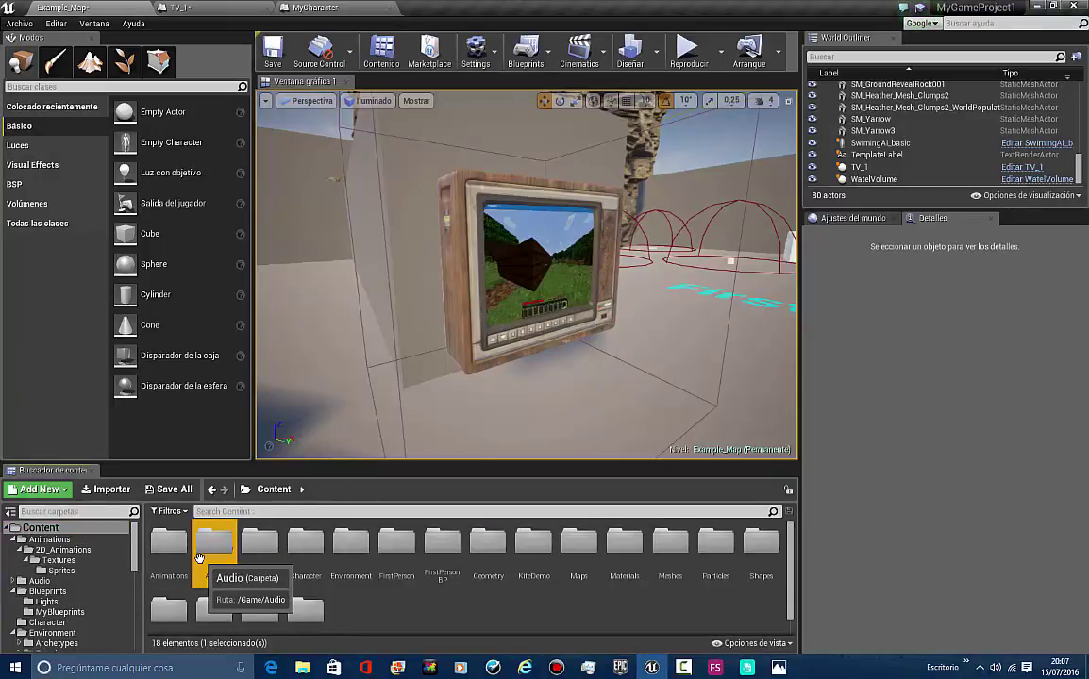
{"action": "double_click", "coordinate": [214, 542]}
{"action": "double_click", "coordinate": [214, 543]}
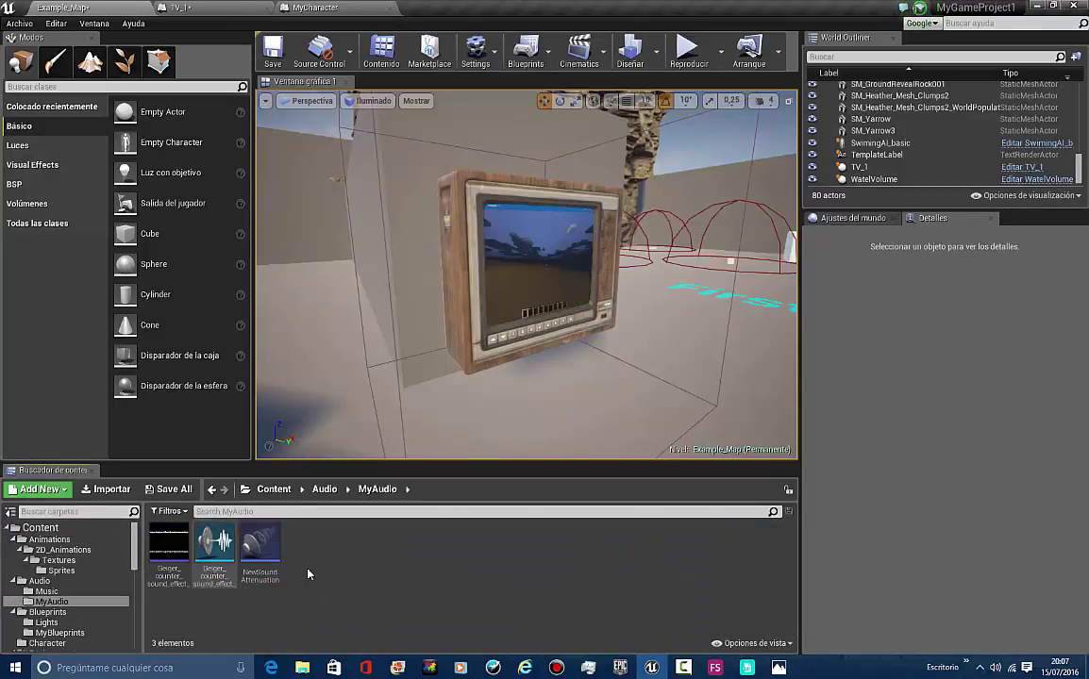
{"action": "mouse_move", "coordinate": [425, 4]}
{"action": "left_mouse_down"}
{"action": "mouse_move", "coordinate": [515, 115]}
{"action": "mouse_move", "coordinate": [429, 1]}
{"action": "left_mouse_up"}
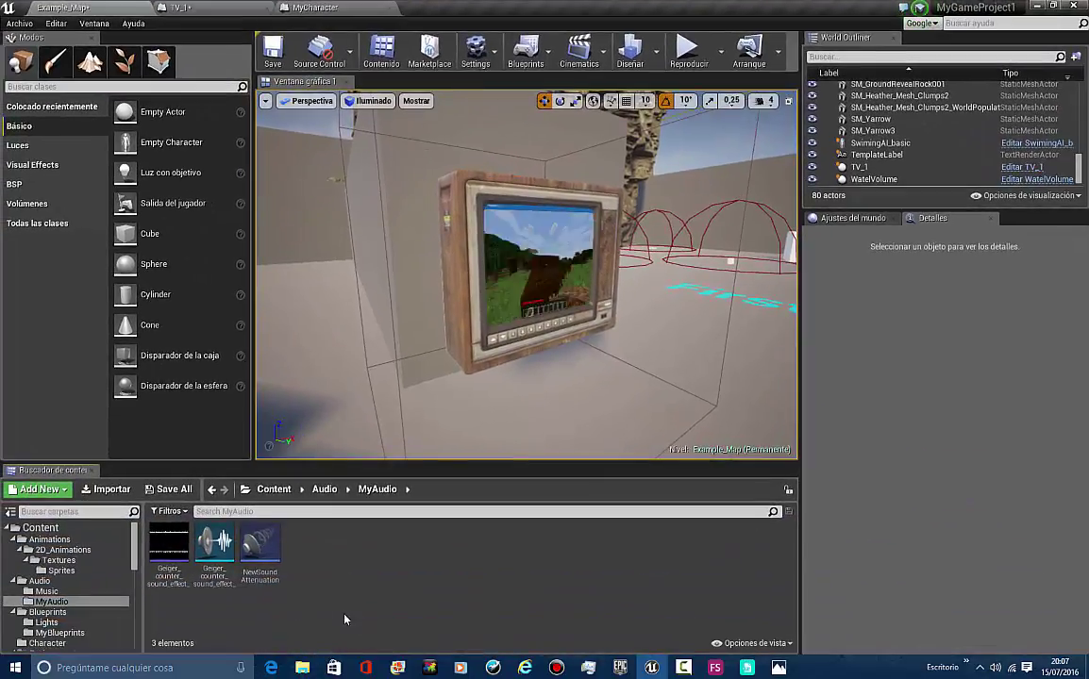
Create a folder named Musics inside MyAudio and open it
{"action": "right_click", "coordinate": [370, 592]}
{"action": "left_click", "coordinate": [438, 345]}
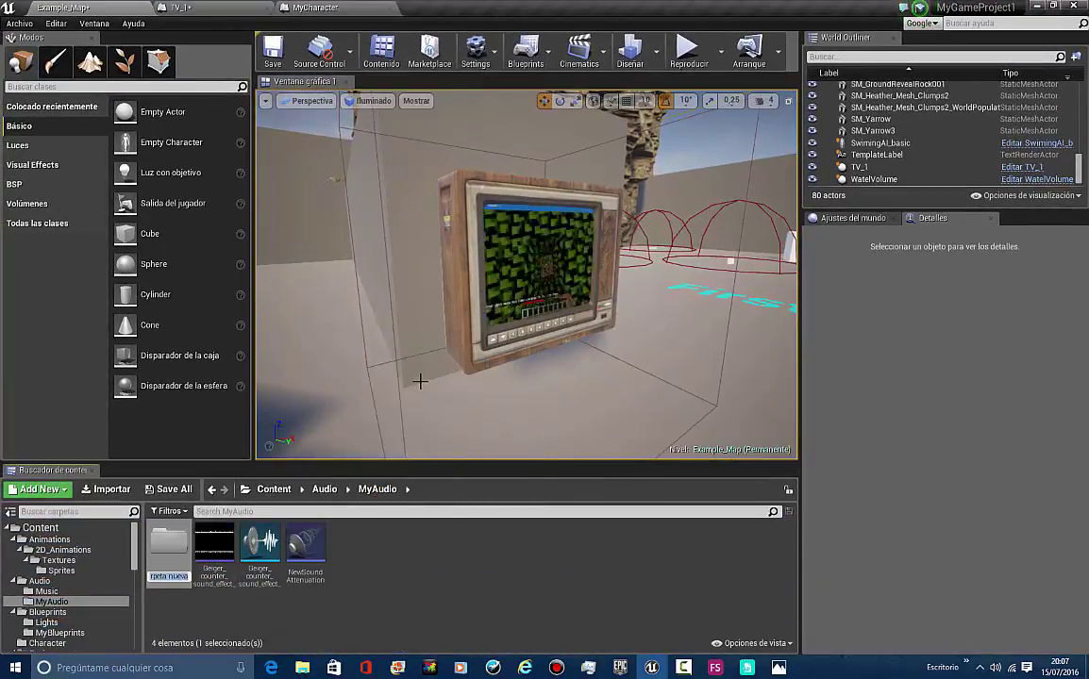
{"action": "key", "text": "Return"}
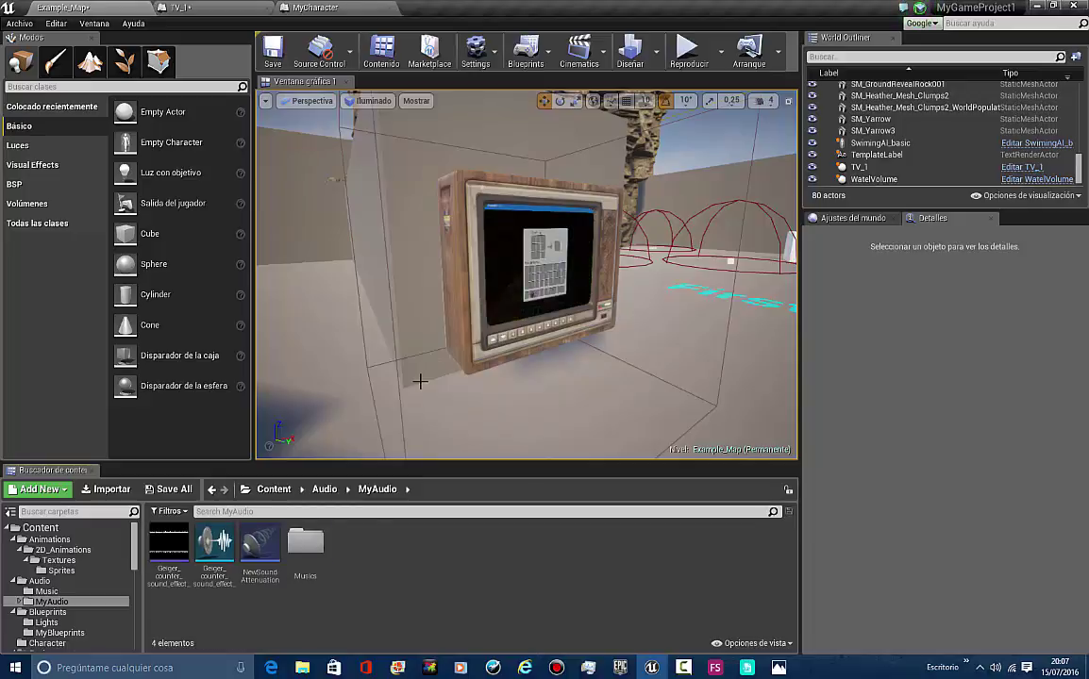
{"action": "double_click", "coordinate": [320, 539]}
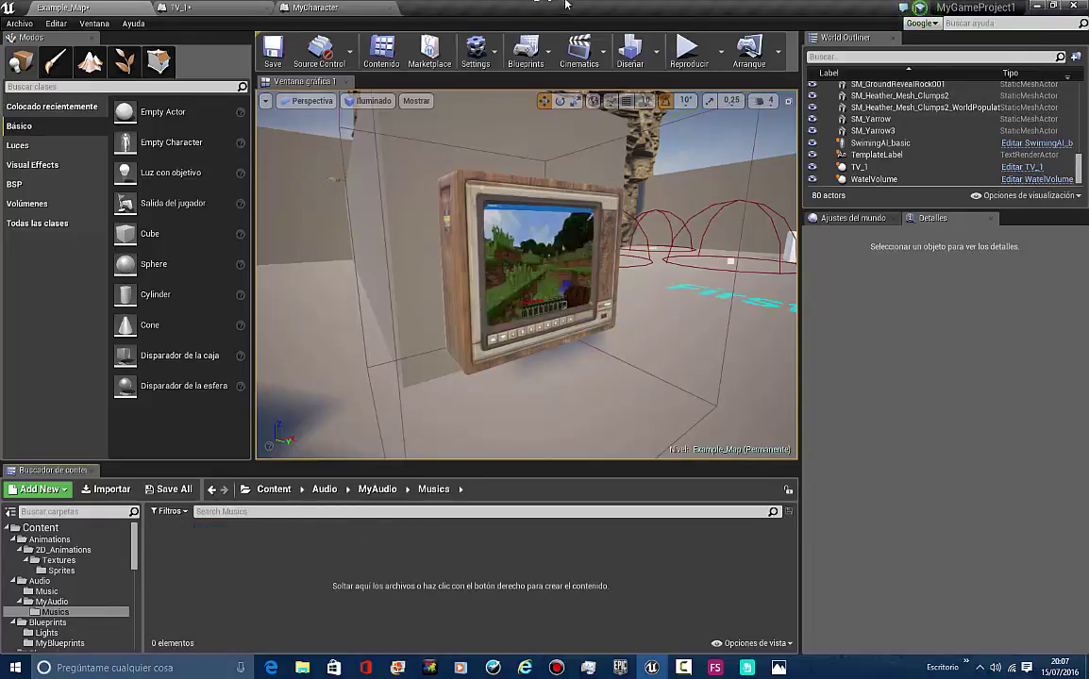
Arrange the editor beside File Explorer, import MySong2.wav from Descargas into the Musics folder, and maximize the editor again
{"action": "left_click_drag", "start_coordinate": [566, 5], "coordinate": [495, 142]}
{"action": "left_click", "coordinate": [701, 56]}
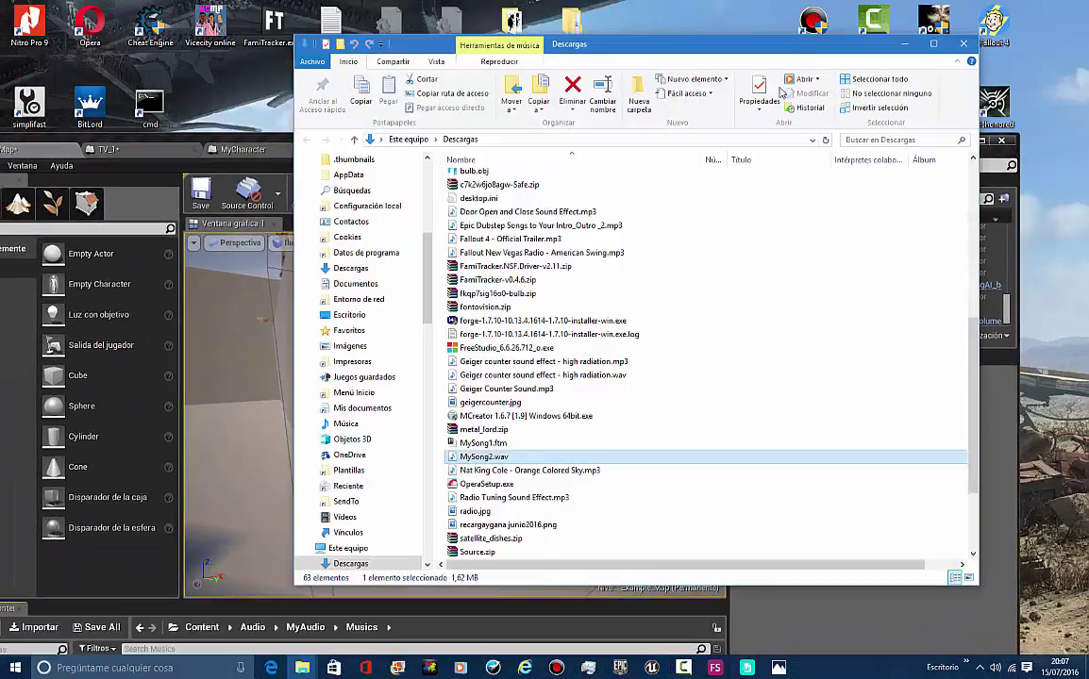
{"action": "left_click_drag", "start_coordinate": [758, 52], "coordinate": [1081, 42]}
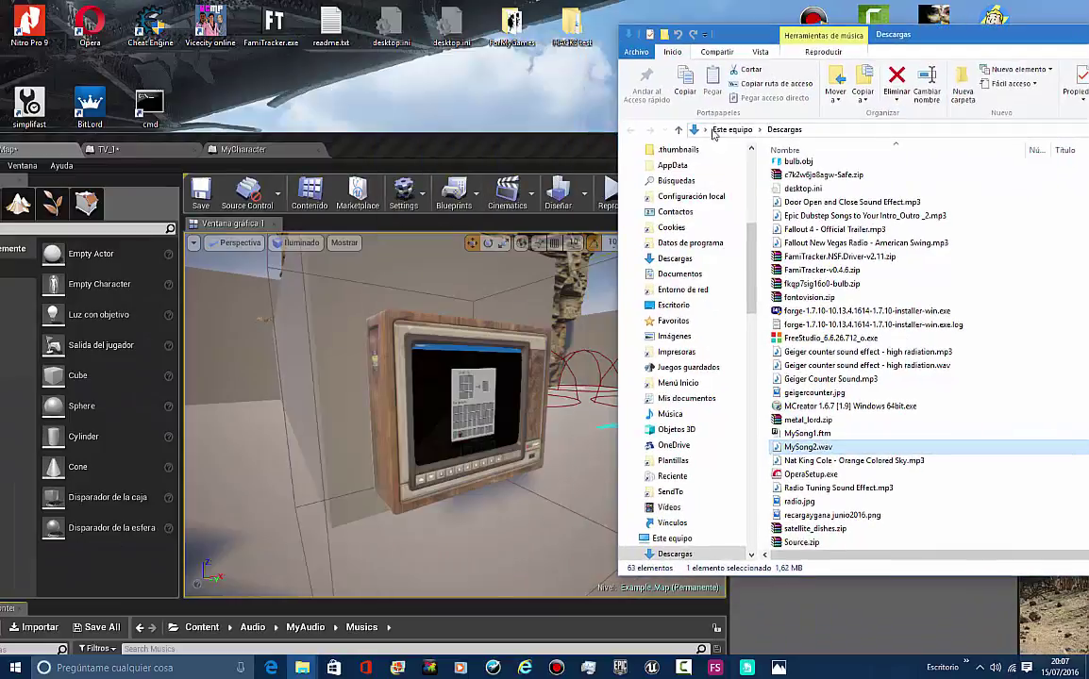
{"action": "left_click_drag", "start_coordinate": [464, 149], "coordinate": [457, 44]}
{"action": "left_click", "coordinate": [1050, 39]}
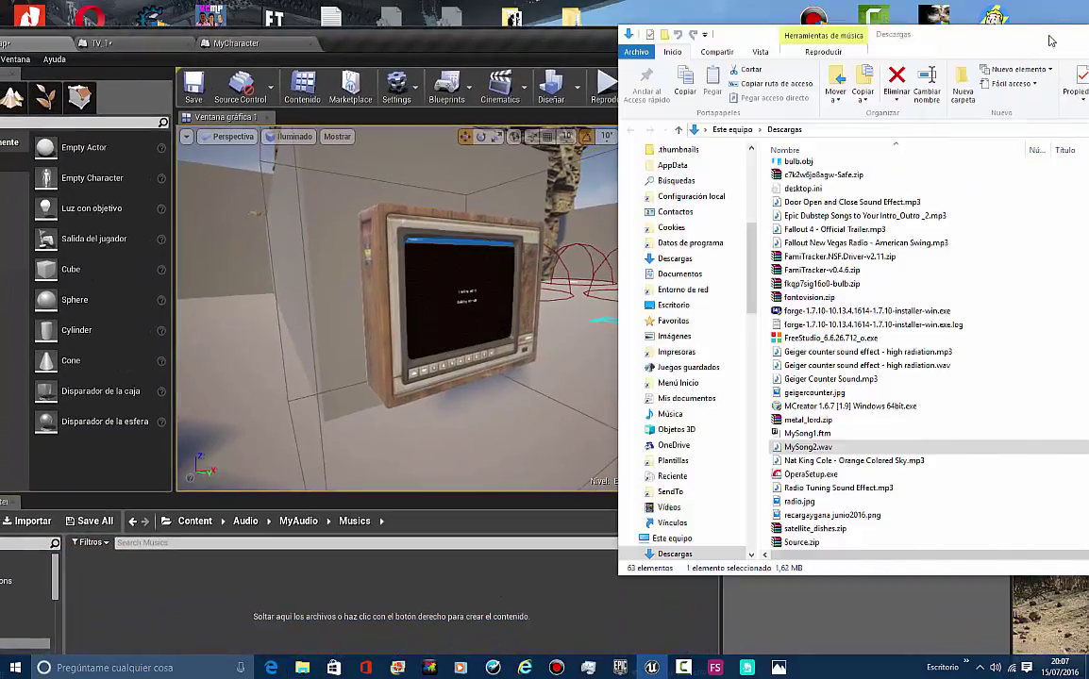
{"action": "left_click_drag", "start_coordinate": [829, 449], "coordinate": [434, 543]}
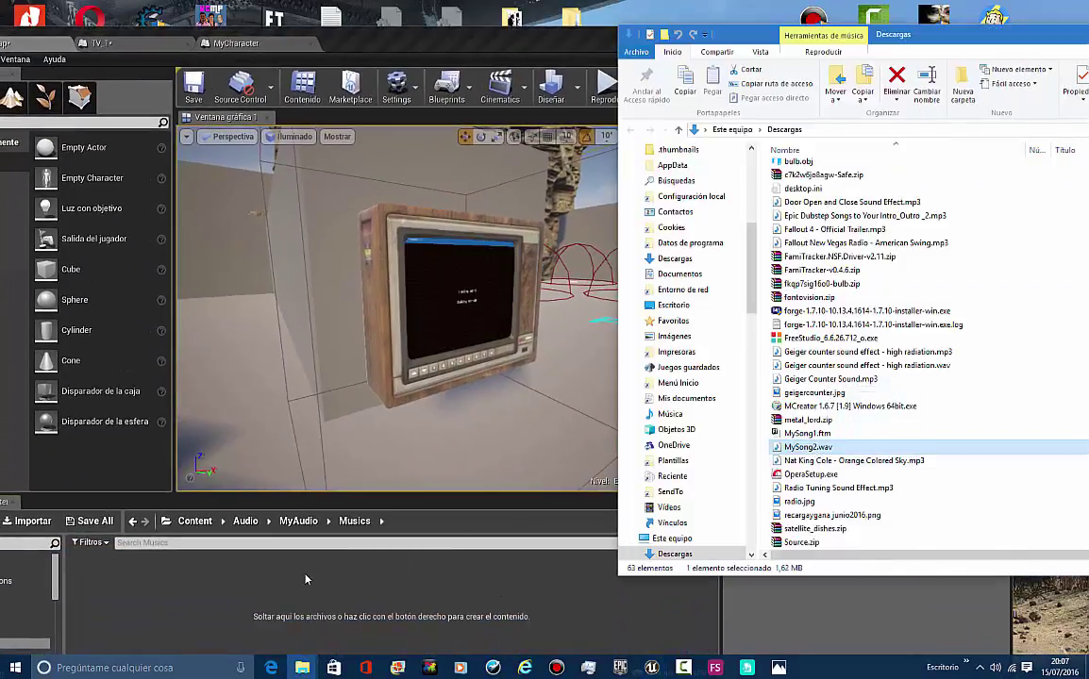
{"action": "left_click_drag", "start_coordinate": [238, 601], "coordinate": [238, 601]}
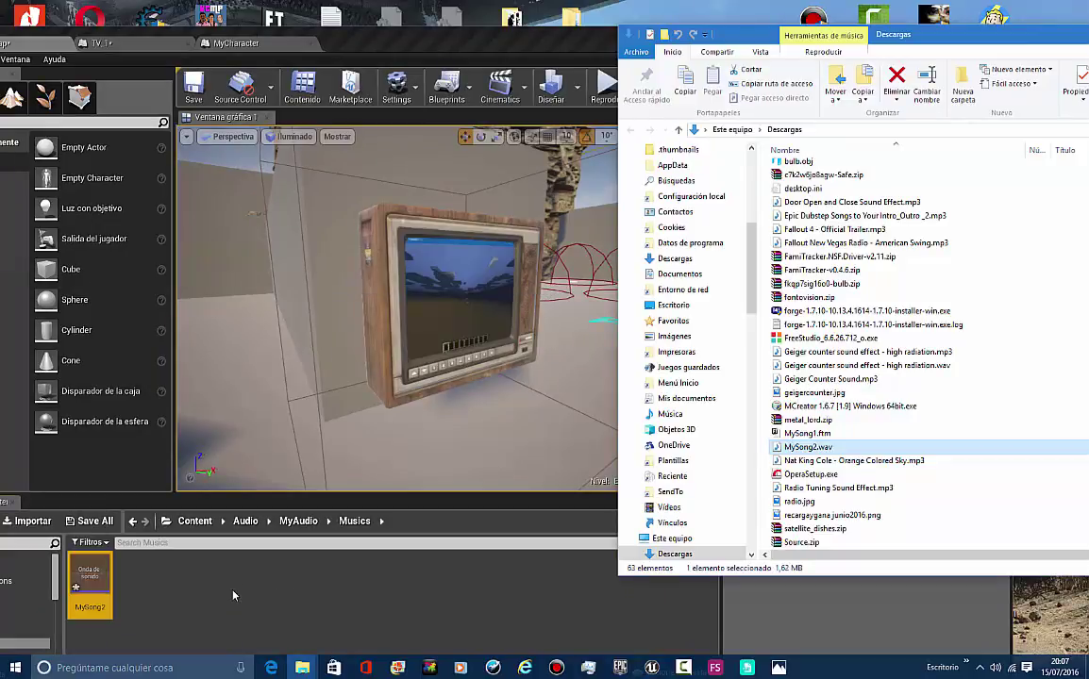
{"action": "left_click", "coordinate": [528, 45]}
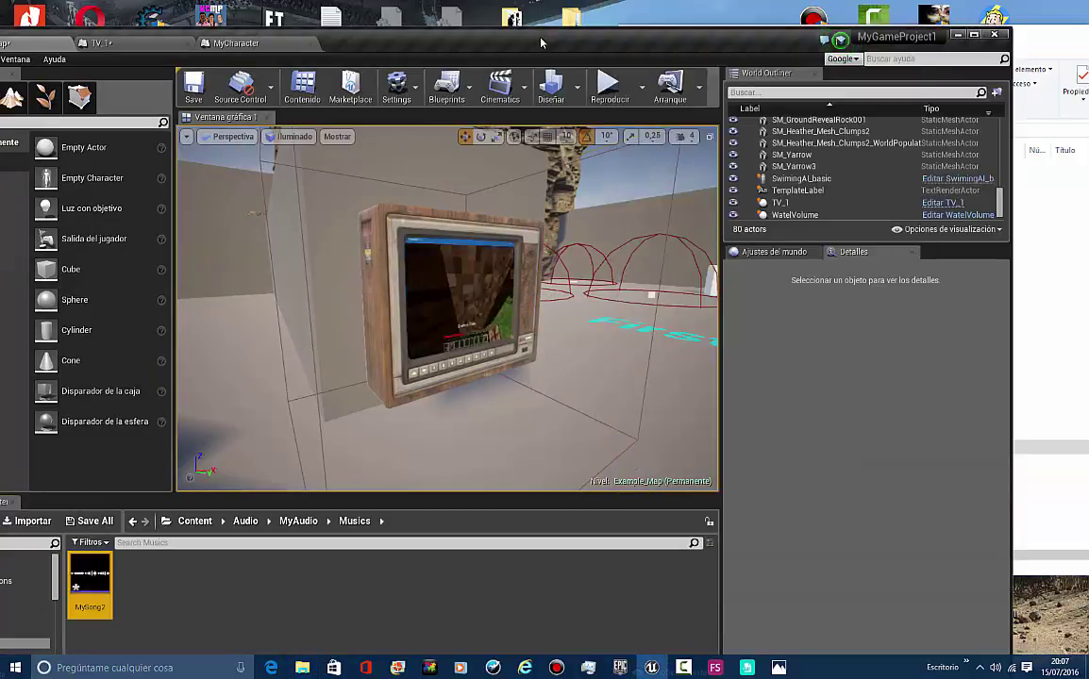
{"action": "left_click", "coordinate": [976, 38]}
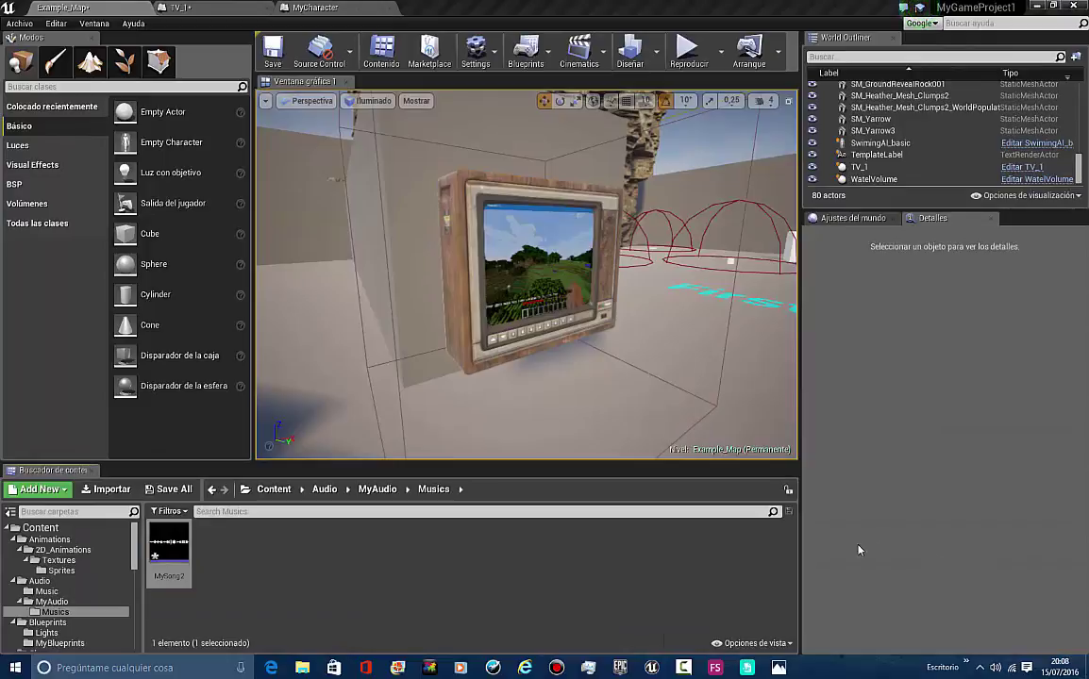
Minimize the open windows to point out FamiTracker.exe on the desktop, and return to Unreal Editor
{"action": "left_click", "coordinate": [1037, 6]}
{"action": "left_click_drag", "start_coordinate": [906, 26], "coordinate": [726, 66]}
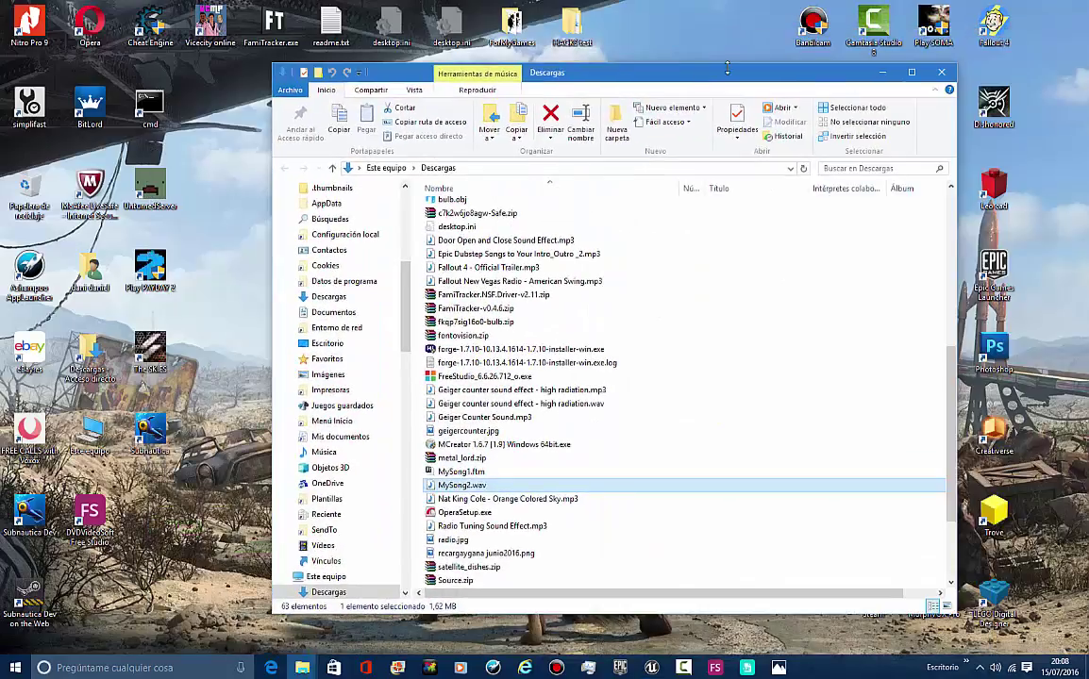
{"action": "left_click", "coordinate": [872, 74]}
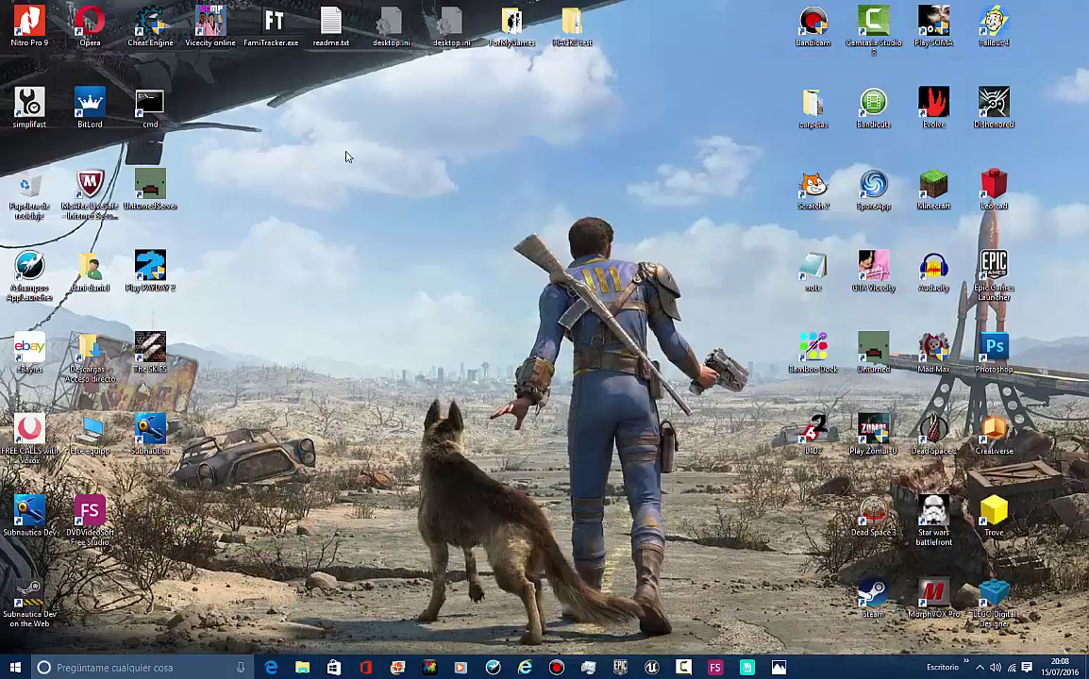
{"action": "left_click_drag", "start_coordinate": [346, 156], "coordinate": [305, 88]}
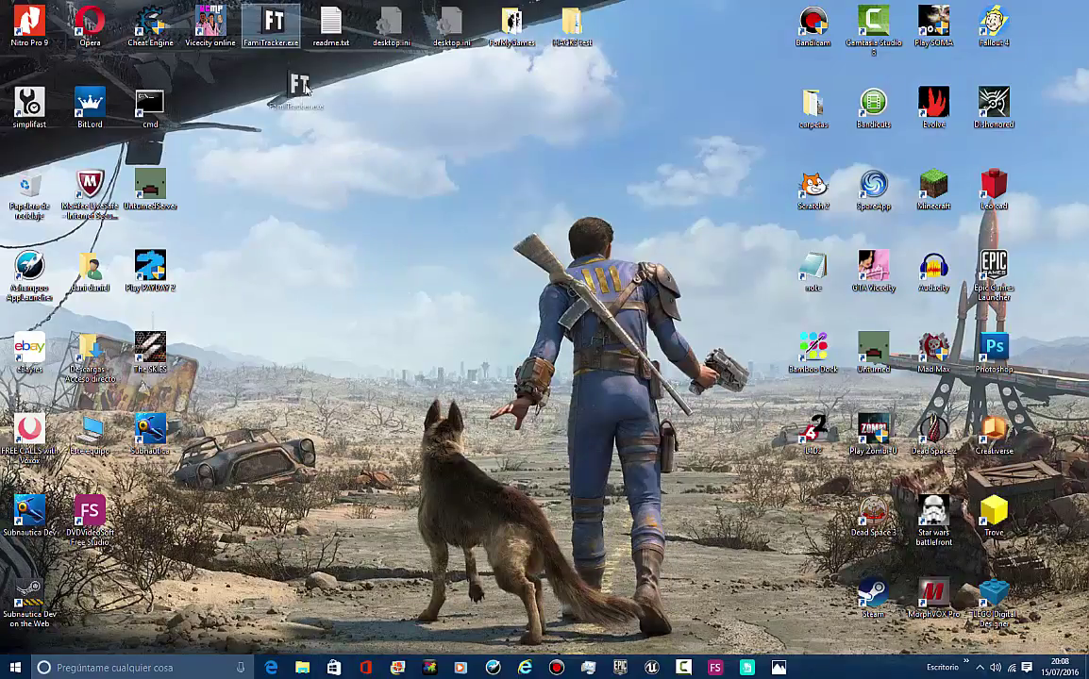
{"action": "left_click", "coordinate": [300, 670]}
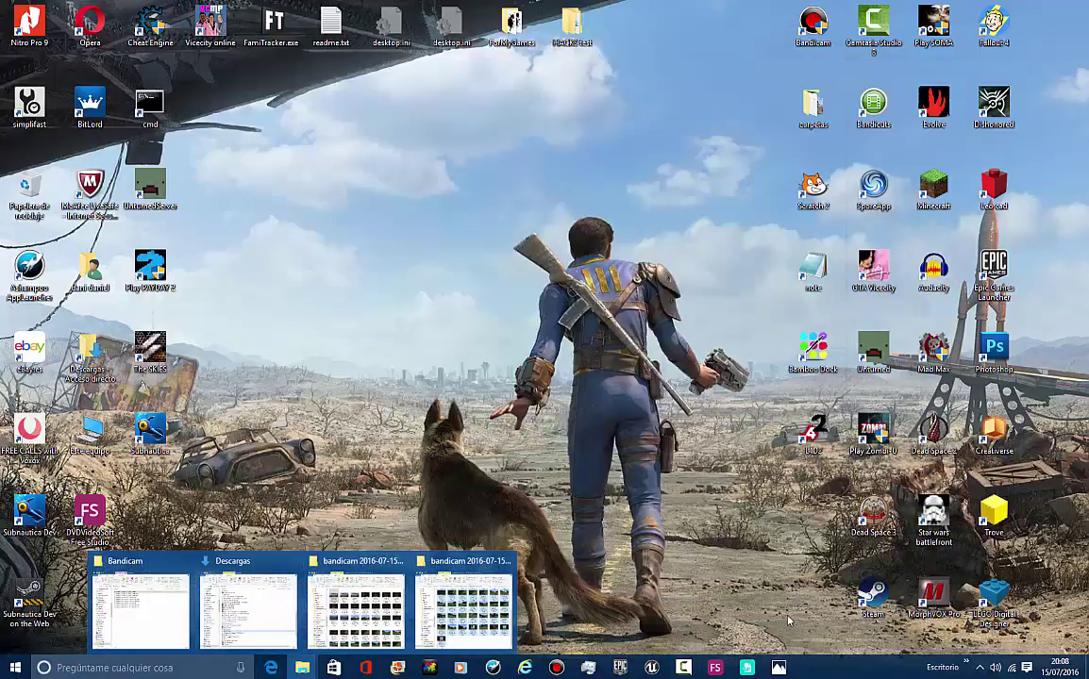
{"action": "left_click", "coordinate": [298, 275]}
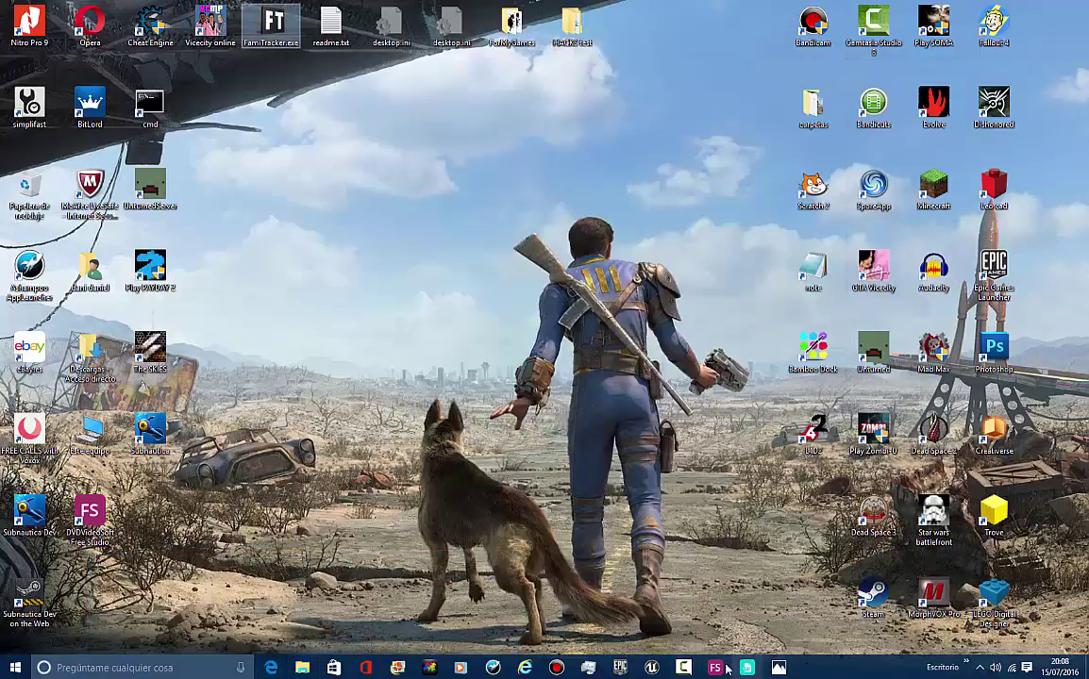
{"action": "left_click", "coordinate": [651, 669]}
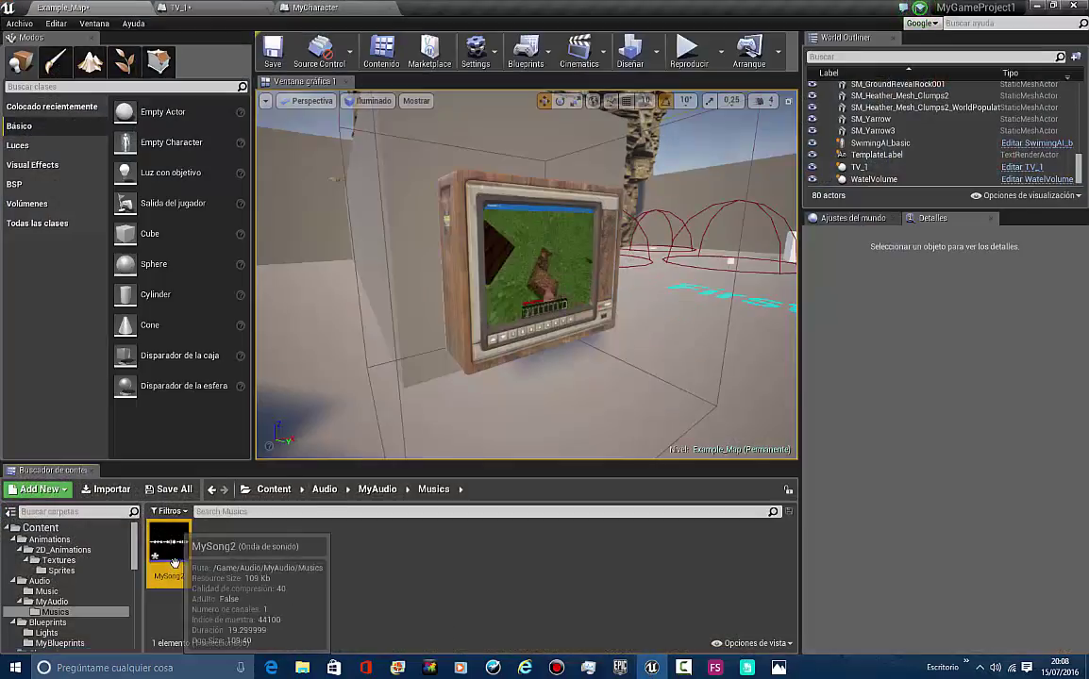
Play back the imported MySong2 sound wave in the Musics folder
{"action": "right_click", "coordinate": [162, 540]}
{"action": "left_click", "coordinate": [237, 321]}
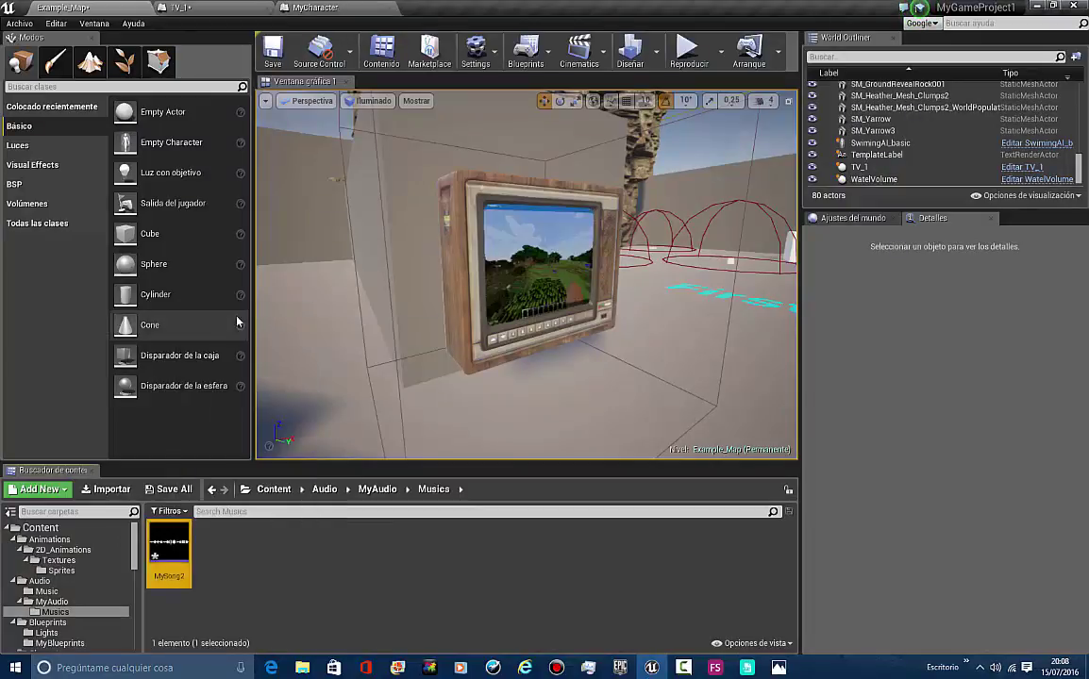
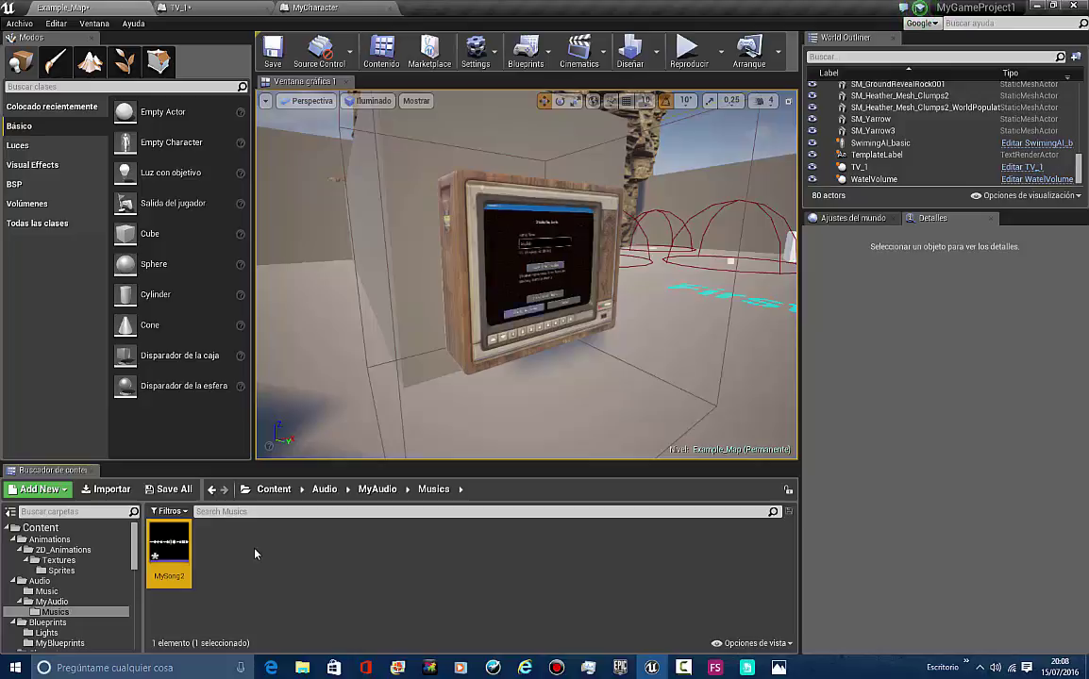
{"action": "left_click", "coordinate": [184, 555]}
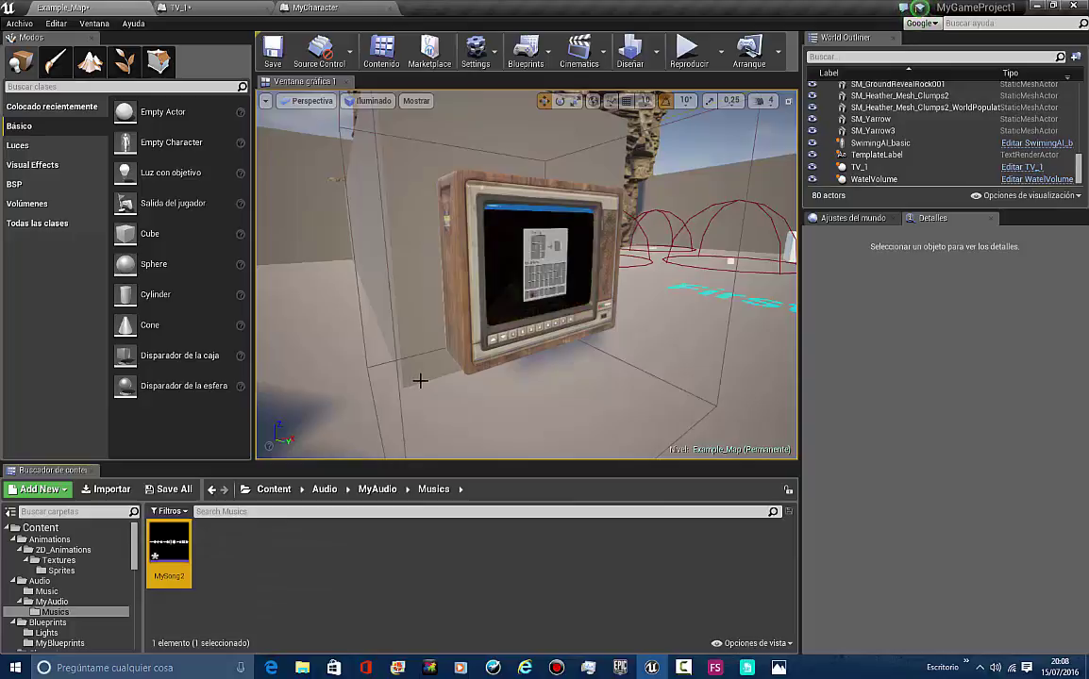
{"action": "right_click_drag", "start_coordinate": [643, 354], "coordinate": [668, 430]}
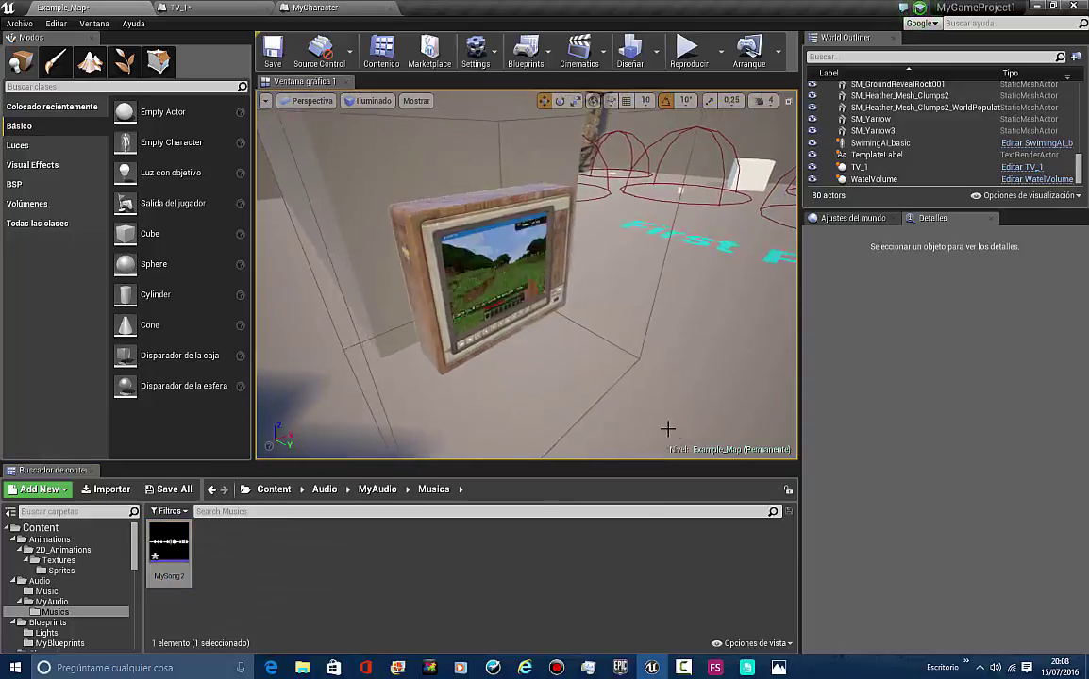
{"action": "left_click_drag", "start_coordinate": [667, 430], "coordinate": [787, 424]}
{"action": "right_click_drag", "start_coordinate": [787, 425], "coordinate": [680, 348]}
{"action": "left_click_drag", "start_coordinate": [680, 349], "coordinate": [682, 429]}
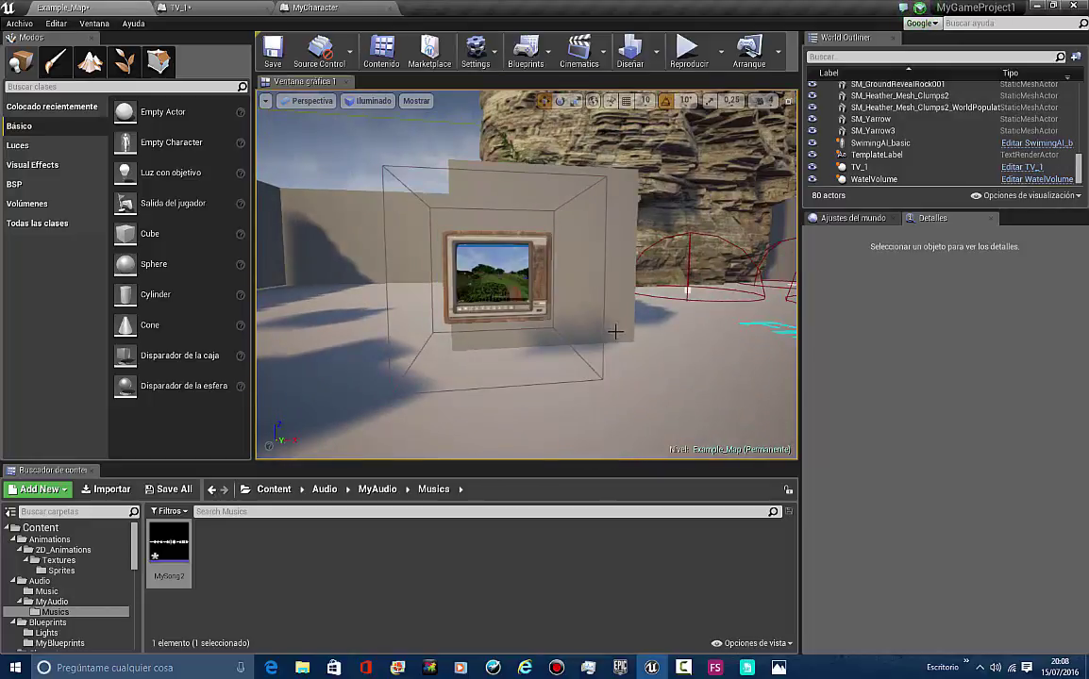
Minimize Unreal Editor and launch FamiTracker from the desktop
{"action": "left_click", "coordinate": [1034, 6]}
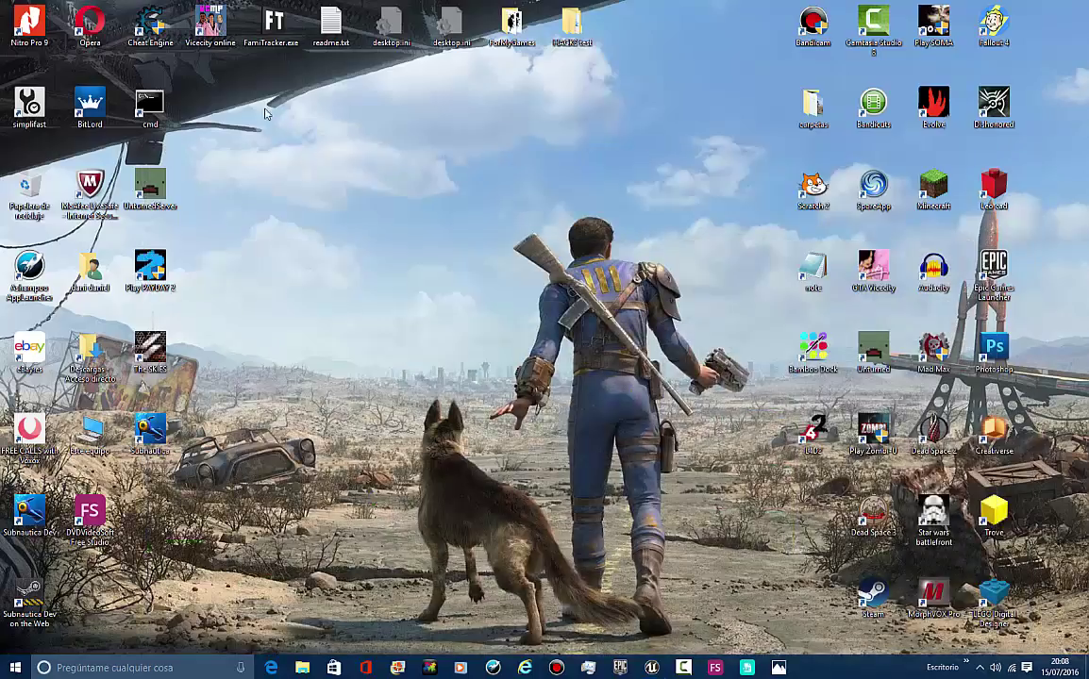
{"action": "left_click", "coordinate": [266, 33]}
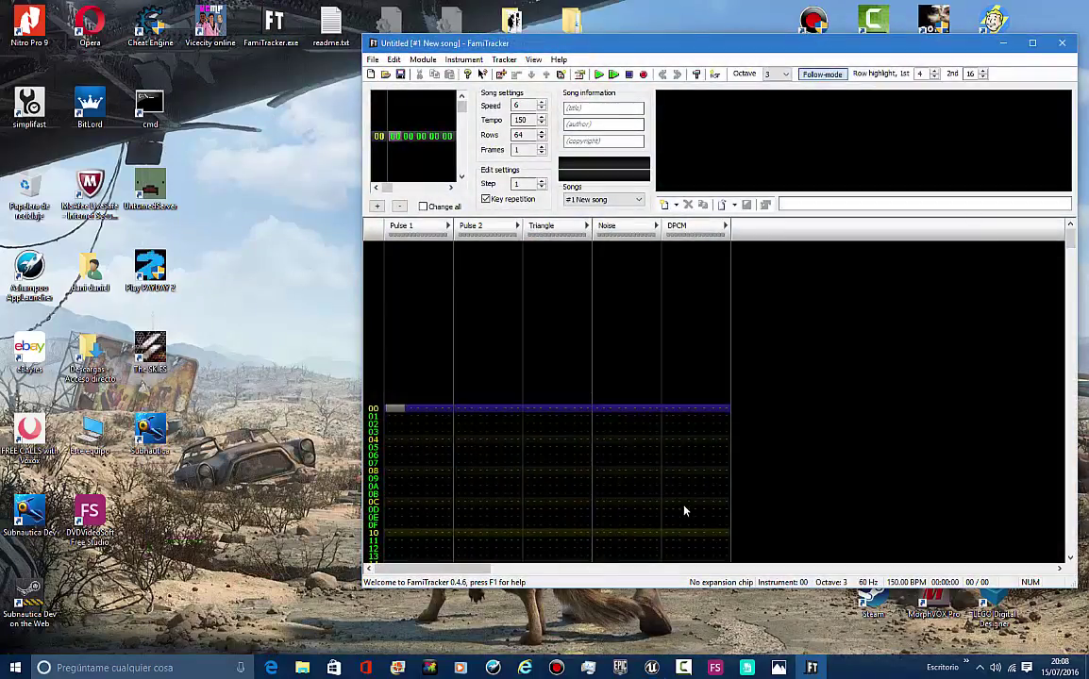
Switch from FamiTracker back to Unreal Editor with the Musics folder in view
{"action": "left_click", "coordinate": [651, 667]}
{"action": "left_click_drag", "start_coordinate": [556, 345], "coordinate": [559, 311]}
{"action": "right_click", "coordinate": [169, 566]}
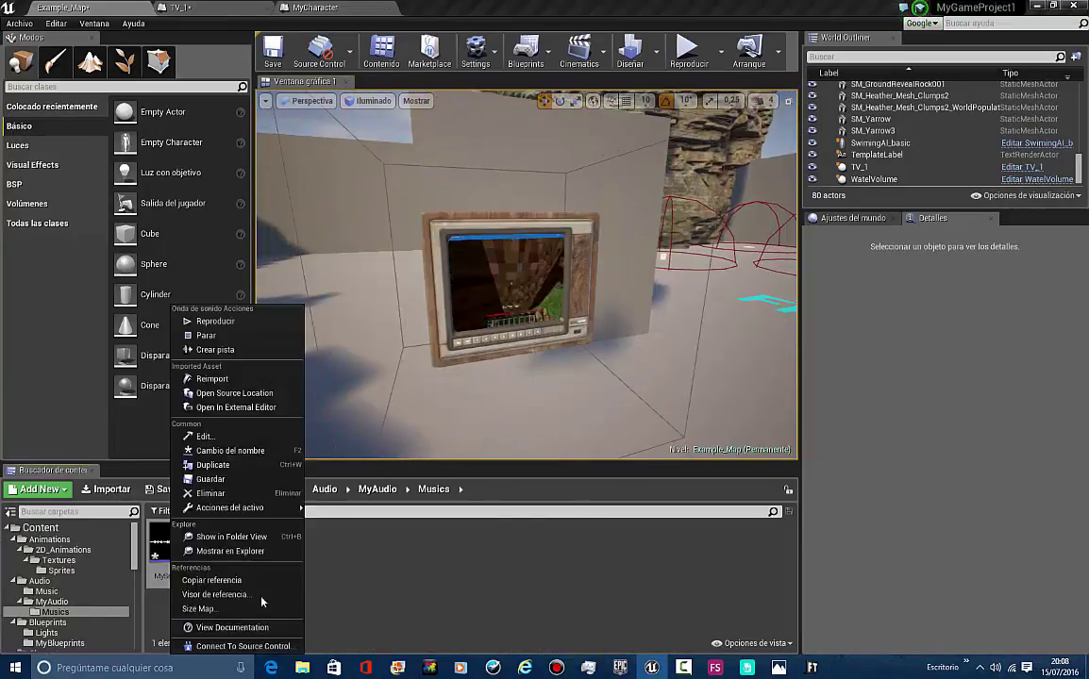
{"action": "left_click", "coordinate": [258, 354]}
{"action": "left_click", "coordinate": [813, 668]}
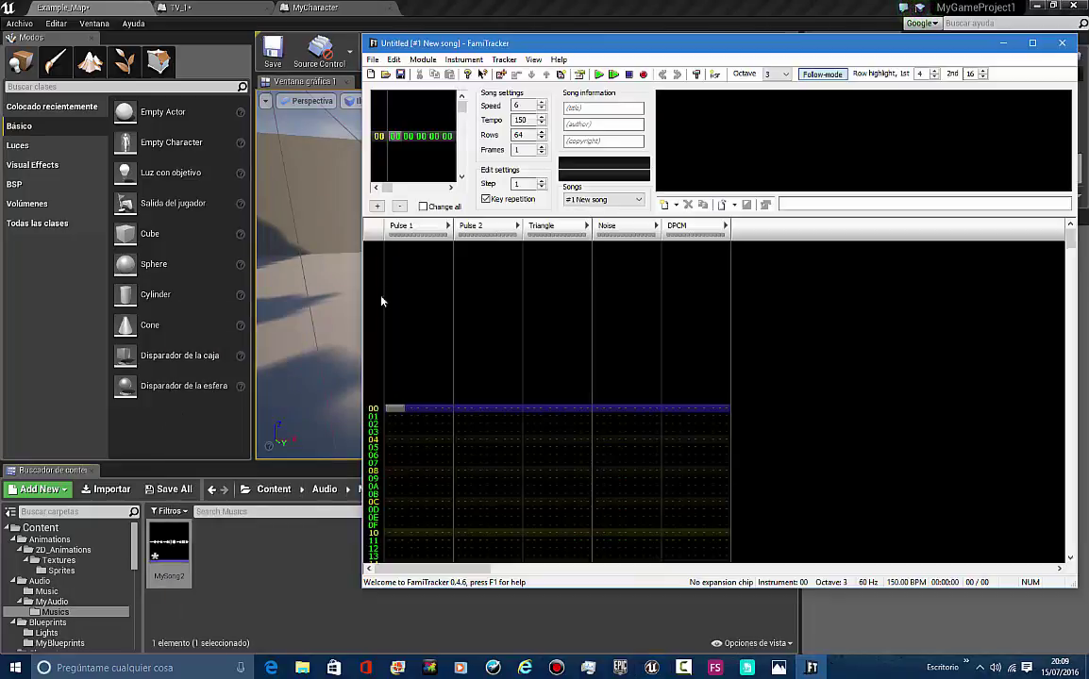
{"action": "left_click", "coordinate": [268, 528]}
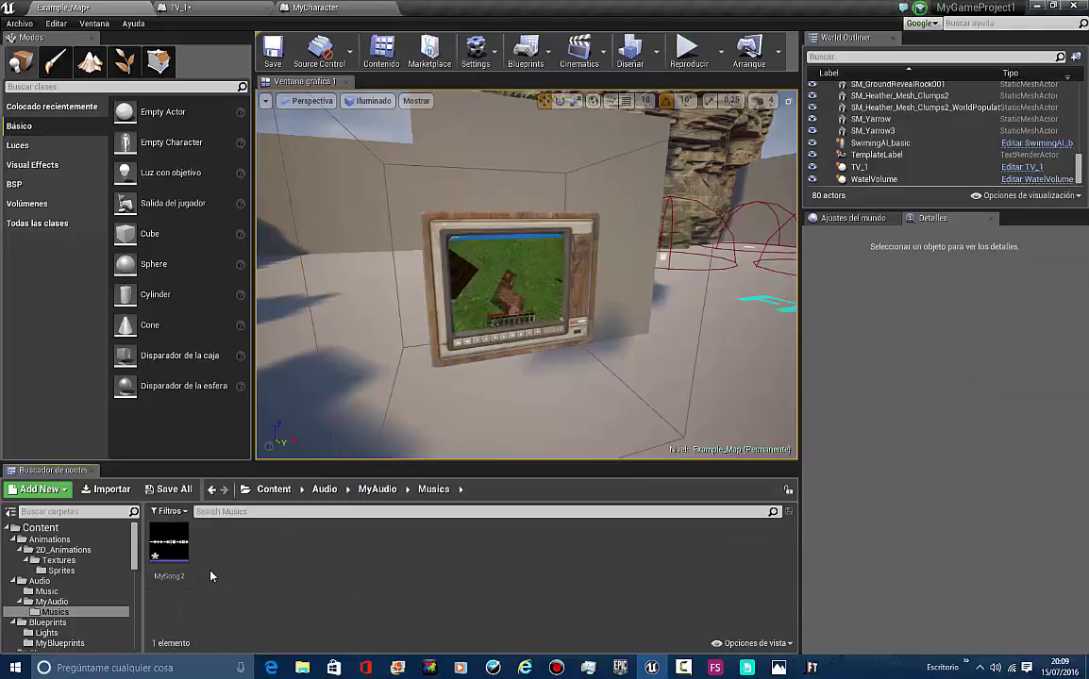
Create a sound cue from the MySong2 sound wave in the Musics folder, keeping the suggested name
{"action": "mouse_move", "coordinate": [185, 563]}
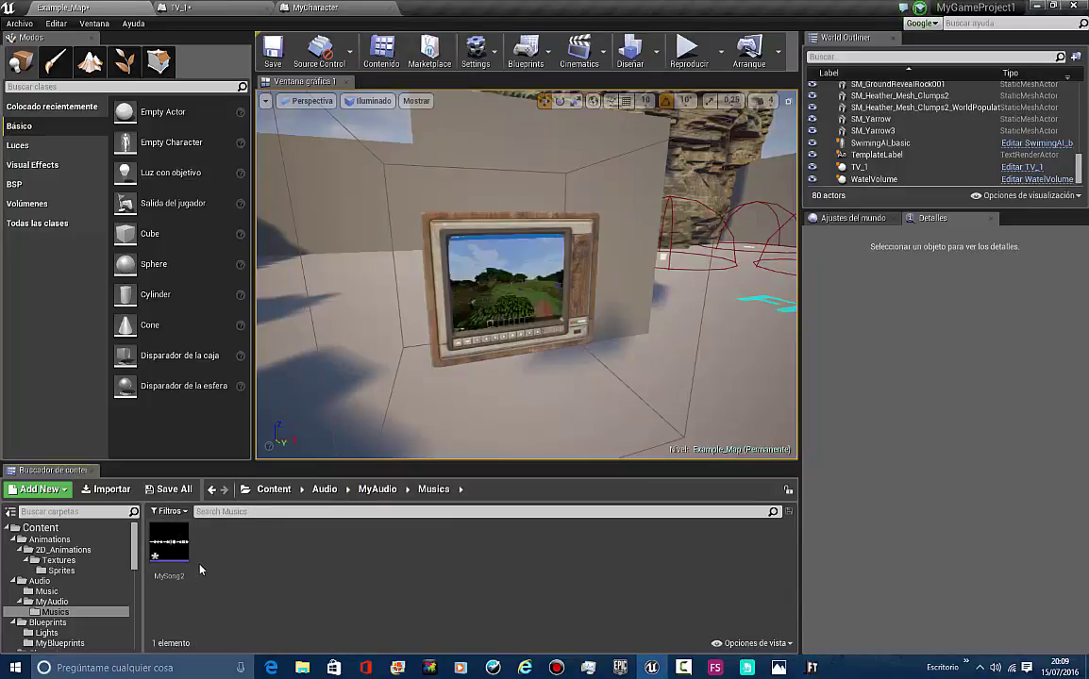
{"action": "right_click", "coordinate": [177, 561]}
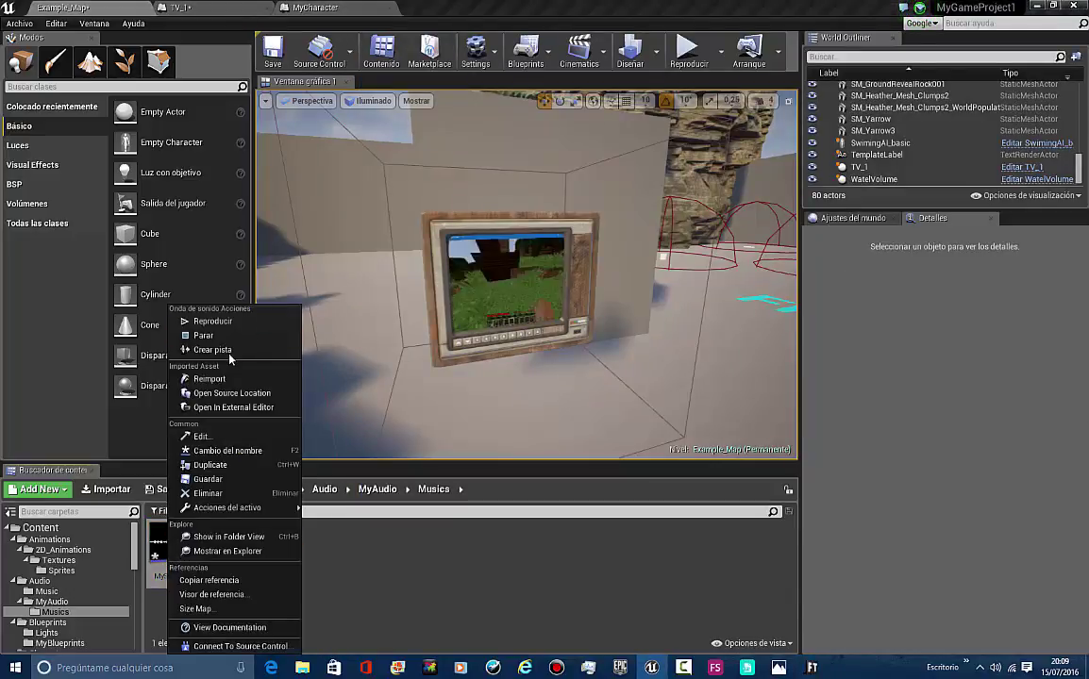
{"action": "left_click", "coordinate": [227, 350]}
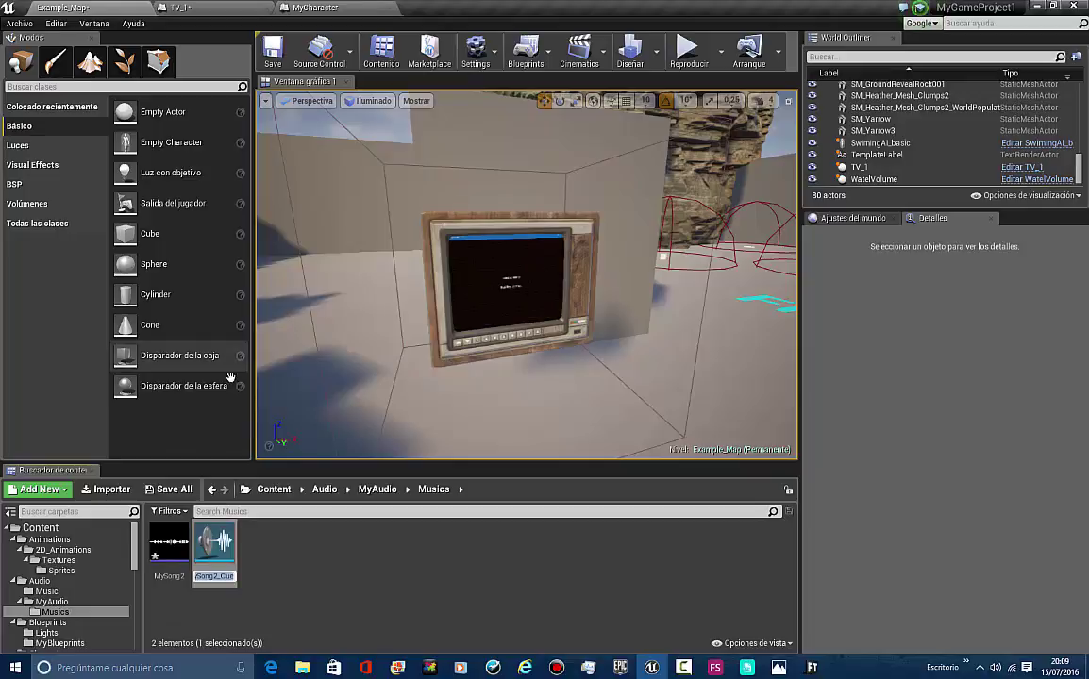
{"action": "right_click", "coordinate": [211, 564]}
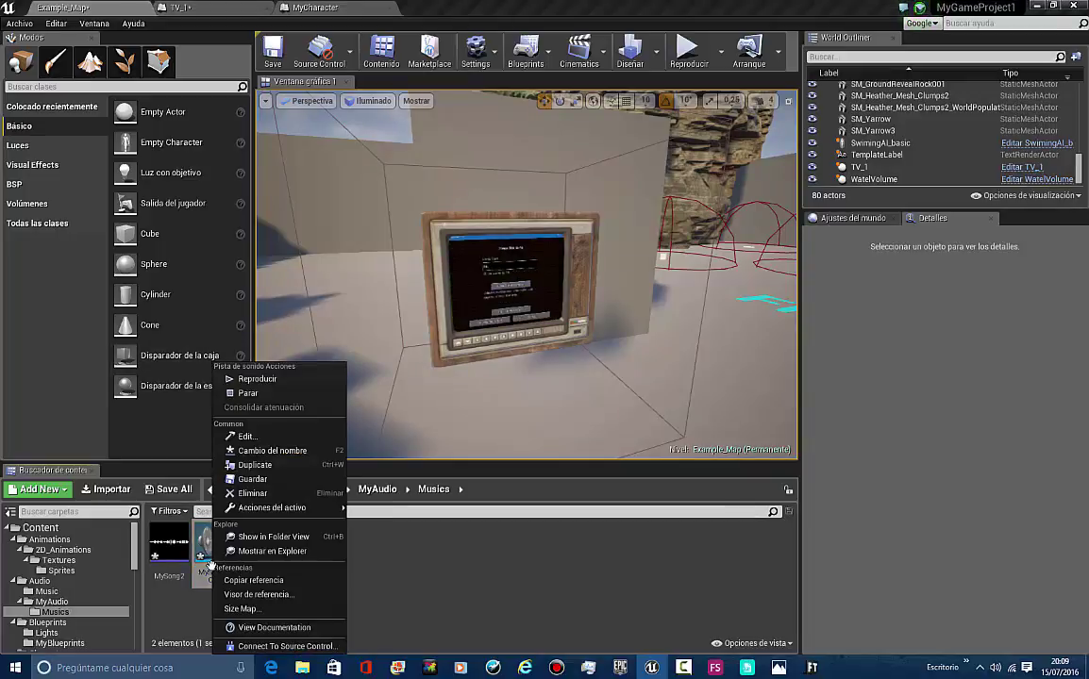
{"action": "mouse_move", "coordinate": [283, 508]}
{"action": "left_click", "coordinate": [642, 564]}
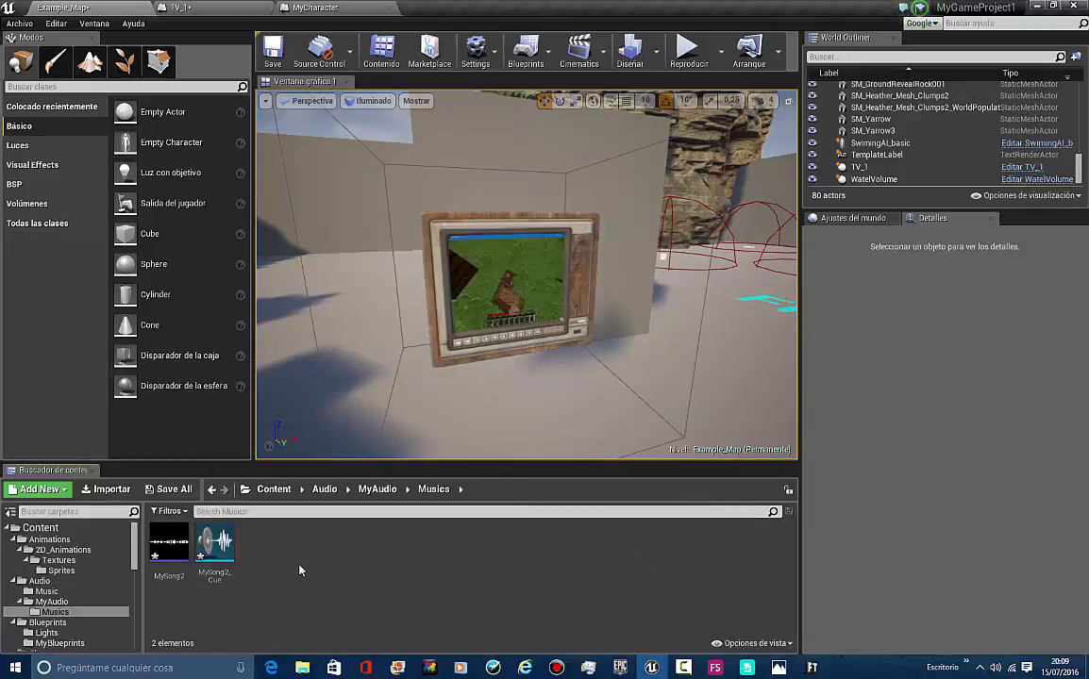
Locate the Sound Attenuation asset type among the sound assets that can be created in the MyAudio folder
{"action": "right_click", "coordinate": [300, 570]}
{"action": "left_click", "coordinate": [247, 584]}
{"action": "left_click", "coordinate": [51, 601]}
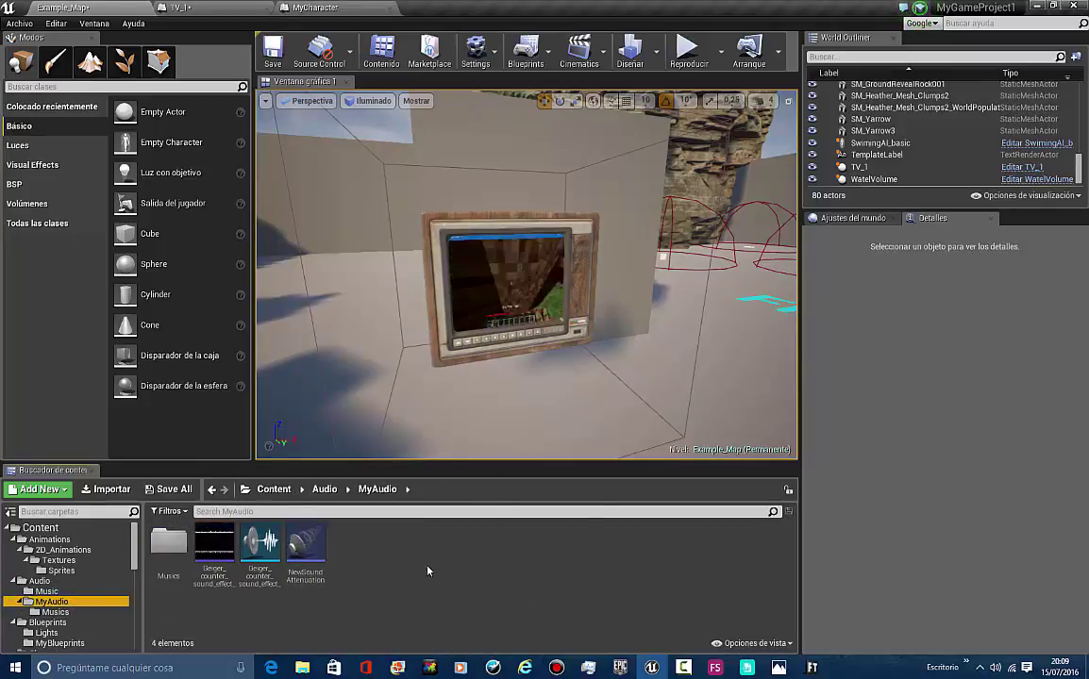
{"action": "right_click", "coordinate": [428, 574]}
{"action": "mouse_move", "coordinate": [476, 601]}
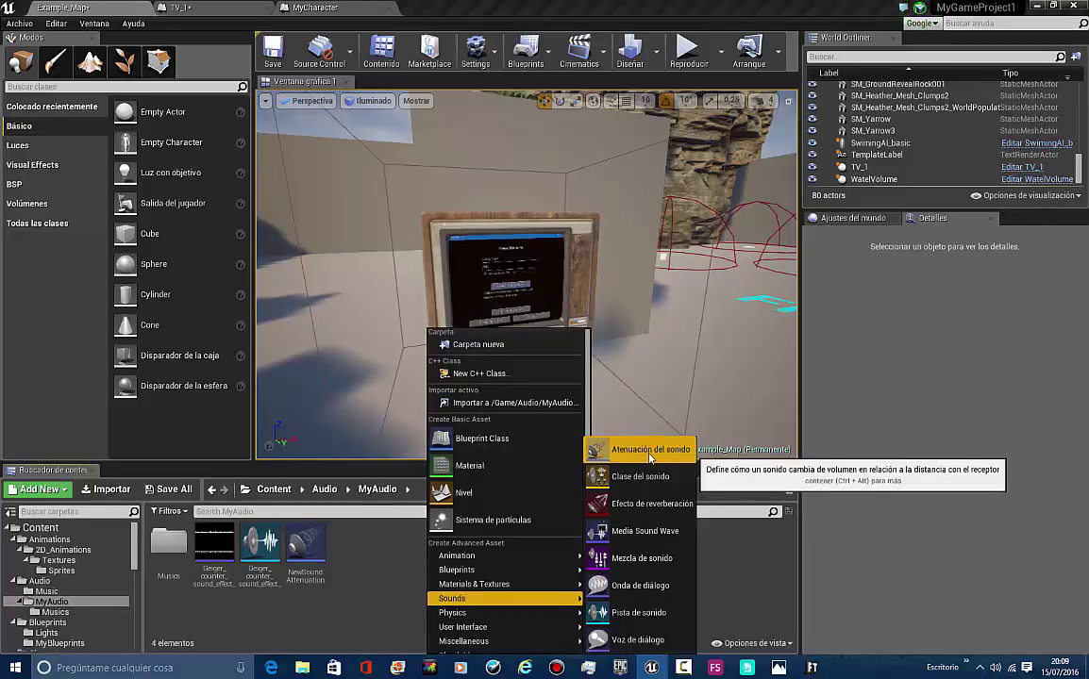
{"action": "left_click", "coordinate": [271, 598]}
In MySong2_Cue, assign NewSoundAttenuation as the attenuation settings and enable looping (Bucle) on the MySong2 wave player node
{"action": "double_click", "coordinate": [152, 567]}
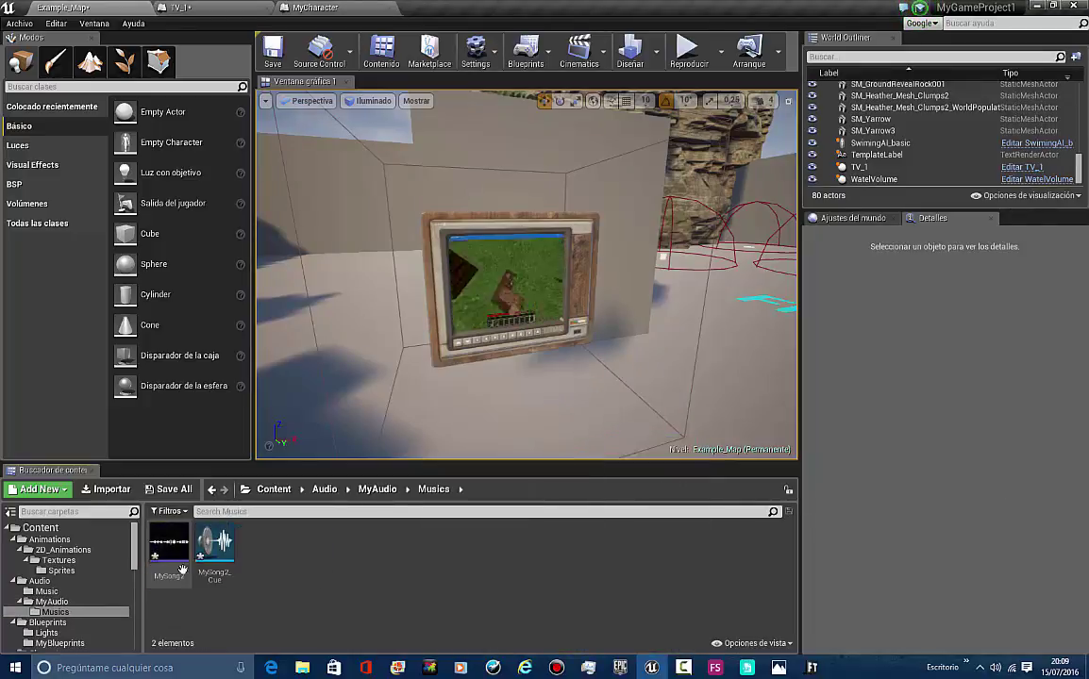
{"action": "left_click", "coordinate": [231, 571]}
{"action": "double_click", "coordinate": [231, 571]}
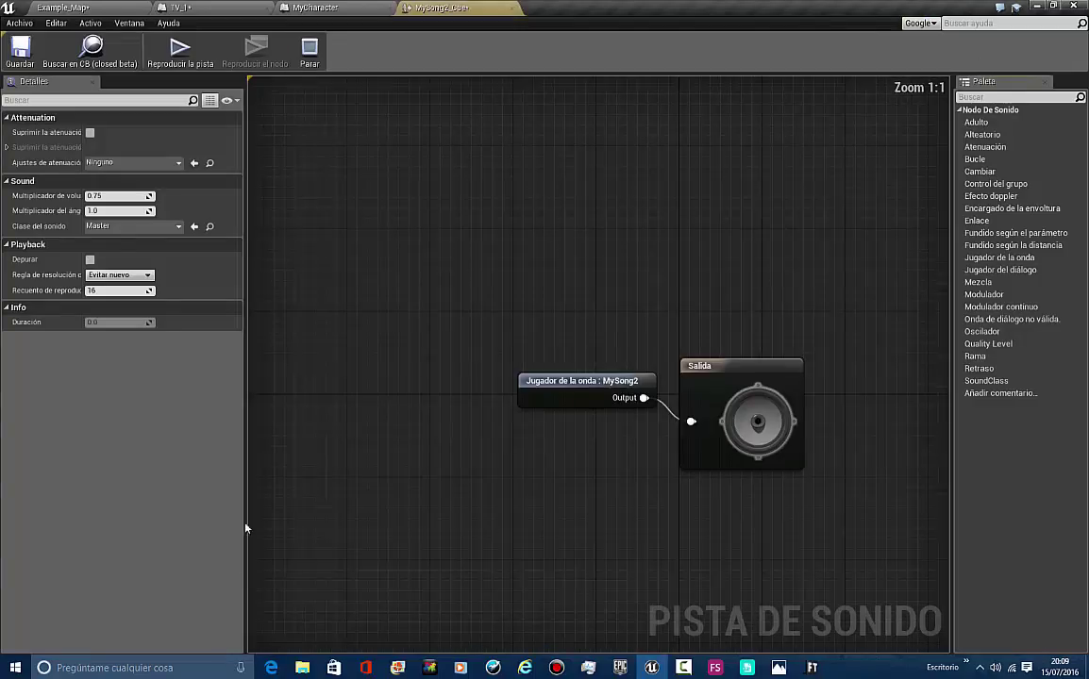
{"action": "left_click", "coordinate": [137, 163]}
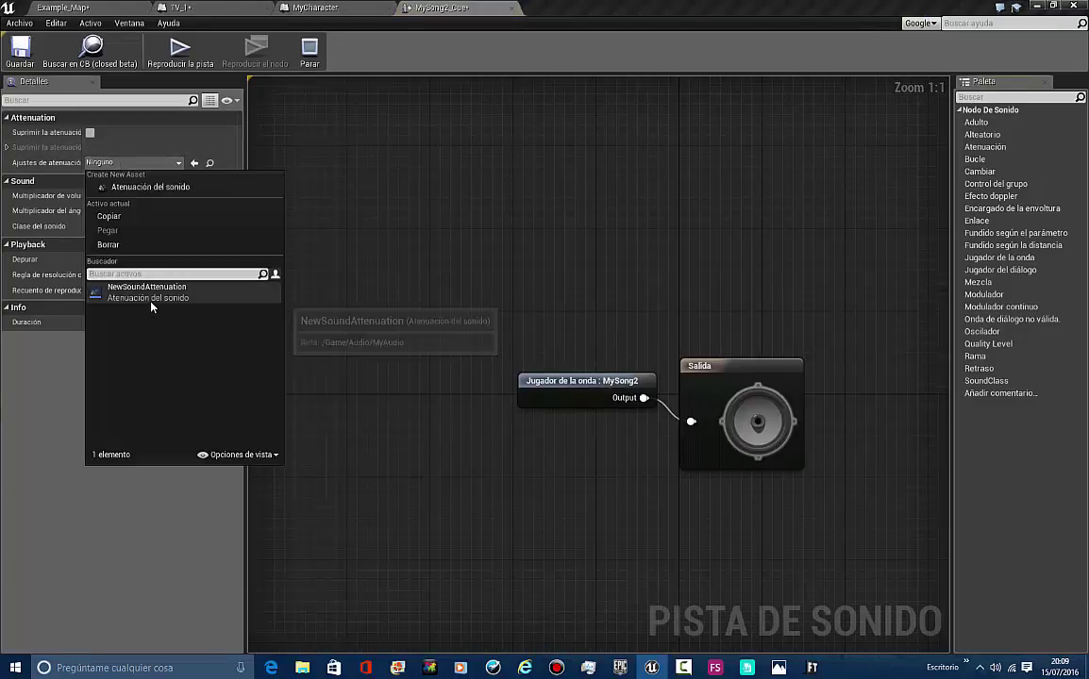
{"action": "left_click", "coordinate": [151, 307]}
{"action": "left_click", "coordinate": [529, 388]}
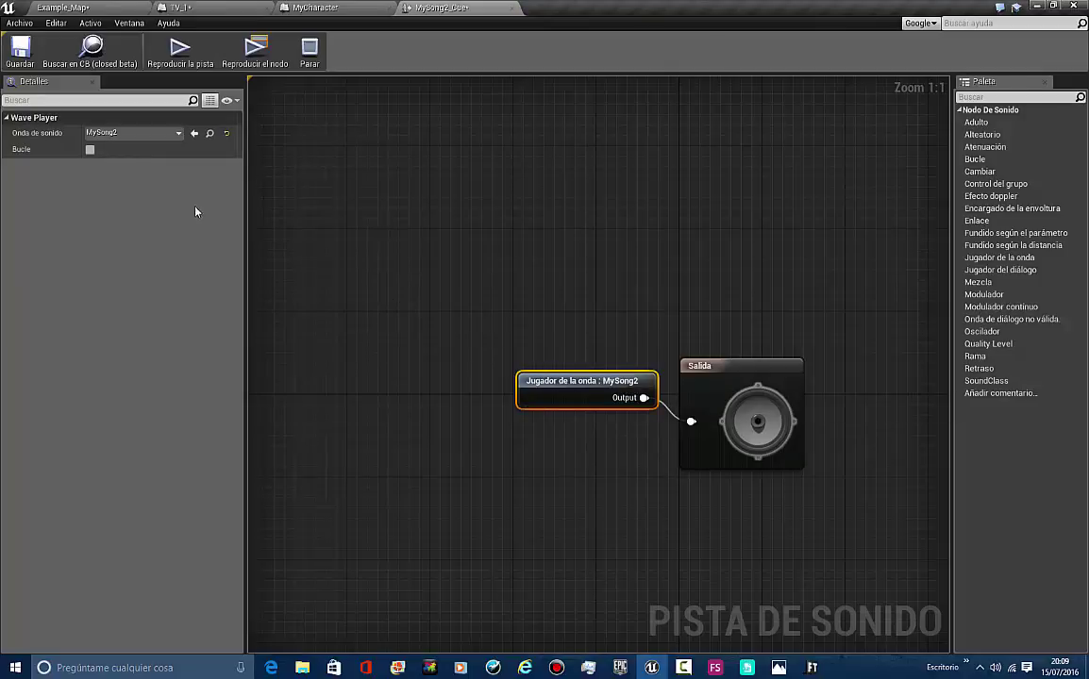
{"action": "left_click", "coordinate": [90, 150]}
Float the TV_1 blueprint over the level editor, add MySong2_Cue to it as a component, and dock the blueprint again
{"action": "left_click", "coordinate": [216, 6]}
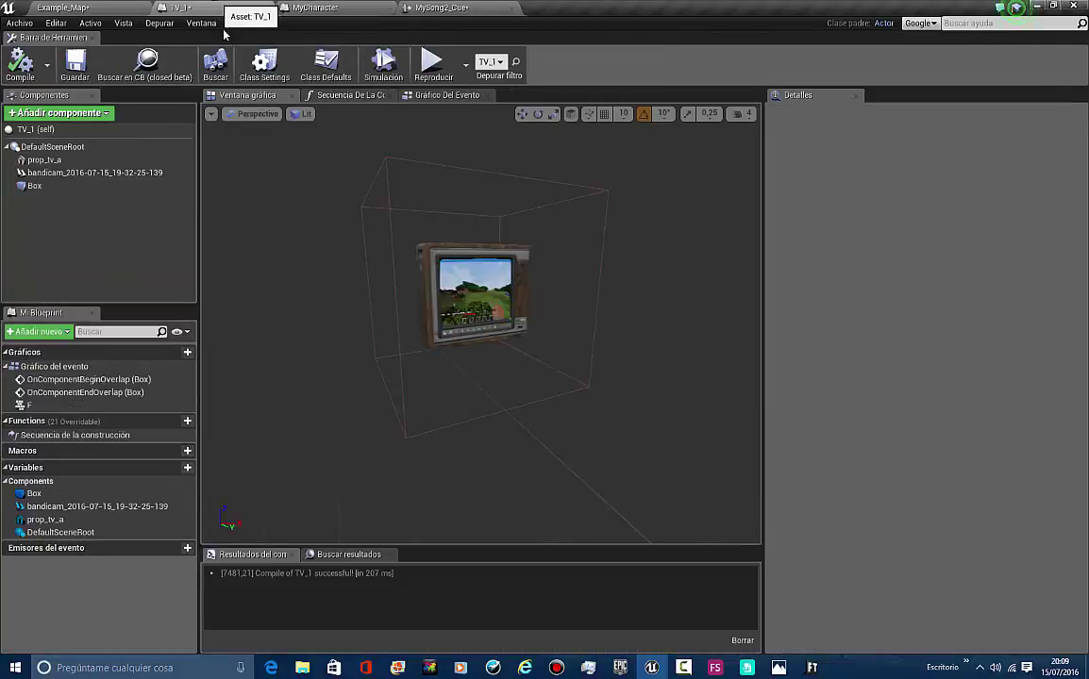
{"action": "left_click_drag", "start_coordinate": [216, 6], "coordinate": [470, 152]}
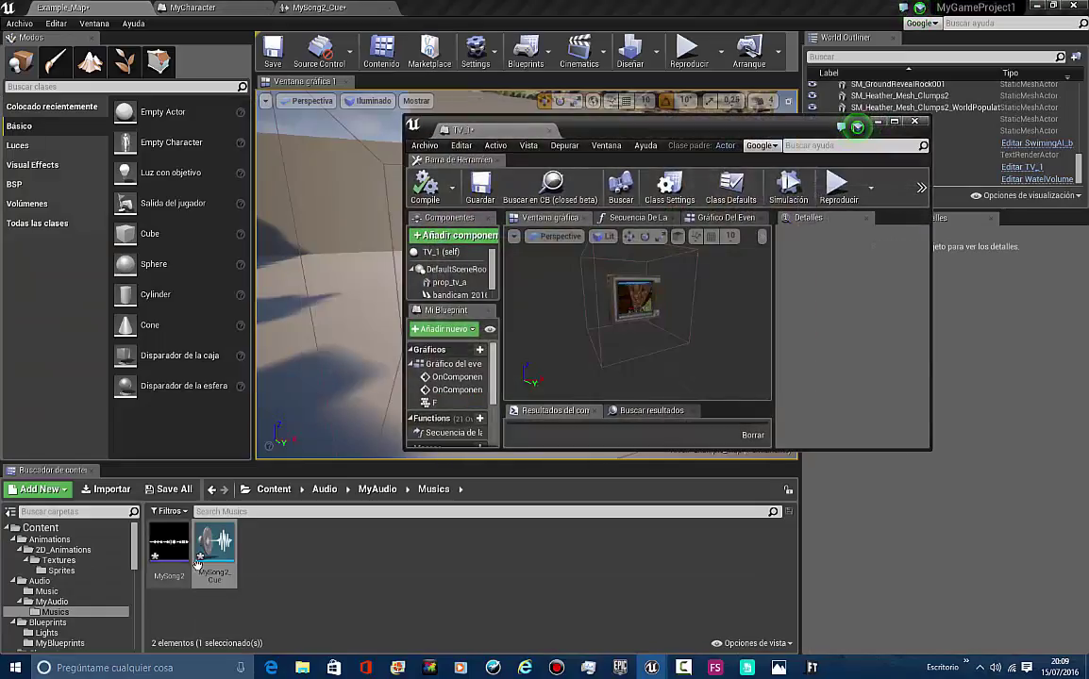
{"action": "left_click_drag", "start_coordinate": [216, 550], "coordinate": [644, 286]}
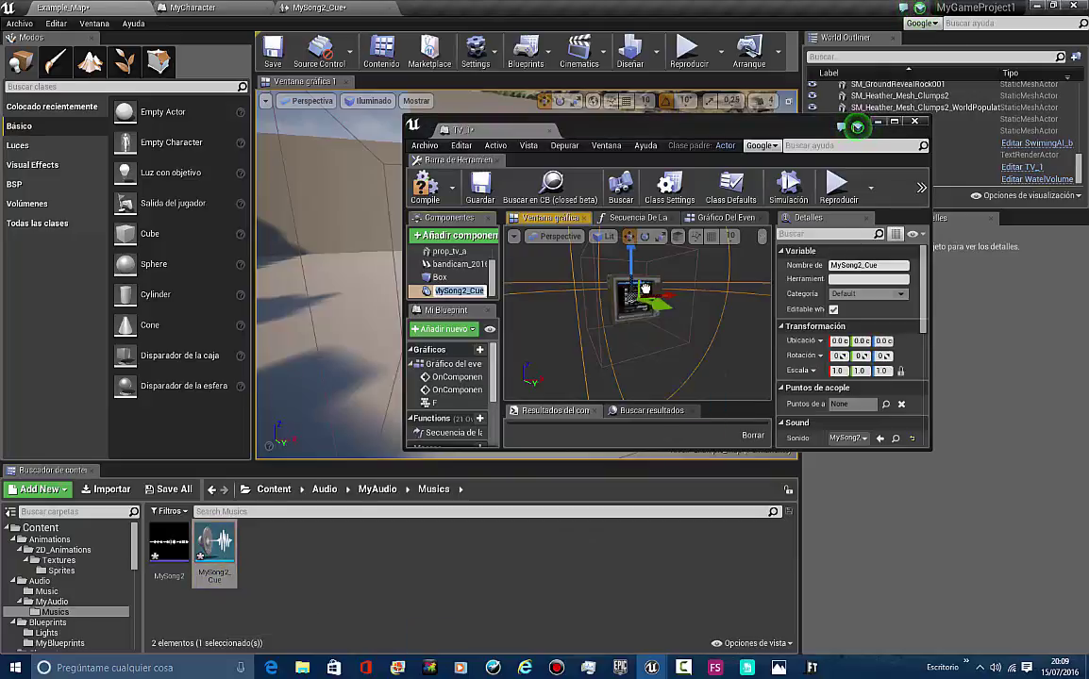
{"action": "left_click_drag", "start_coordinate": [467, 133], "coordinate": [550, 5]}
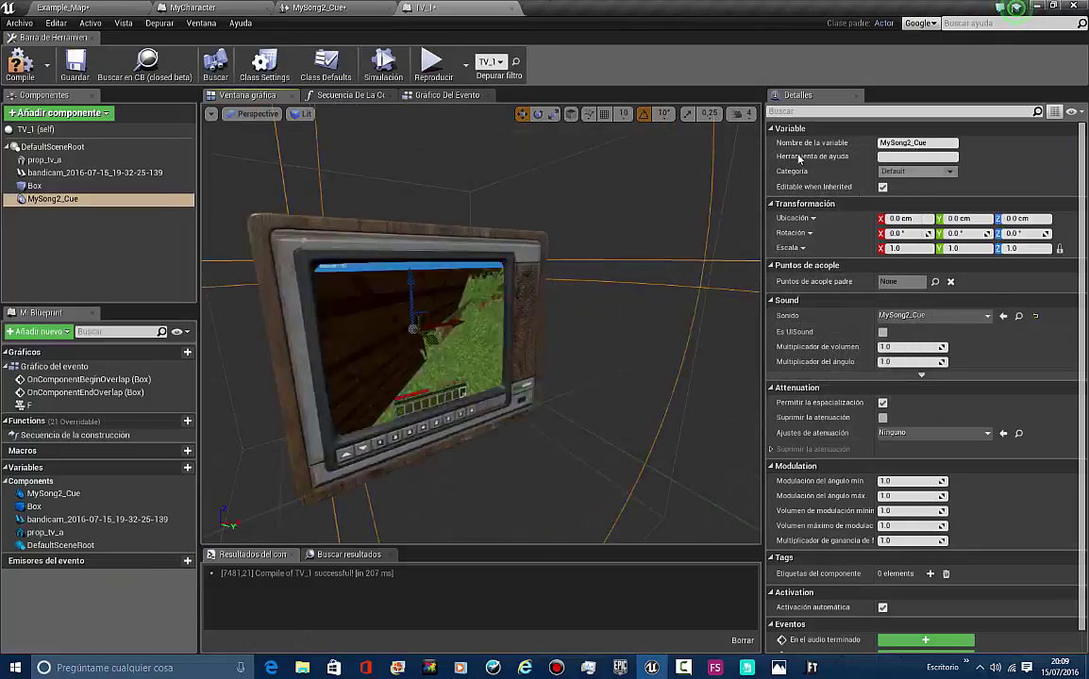
{"action": "right_click_drag", "start_coordinate": [960, 152], "coordinate": [819, 98]}
{"action": "left_click", "coordinate": [75, 242]}
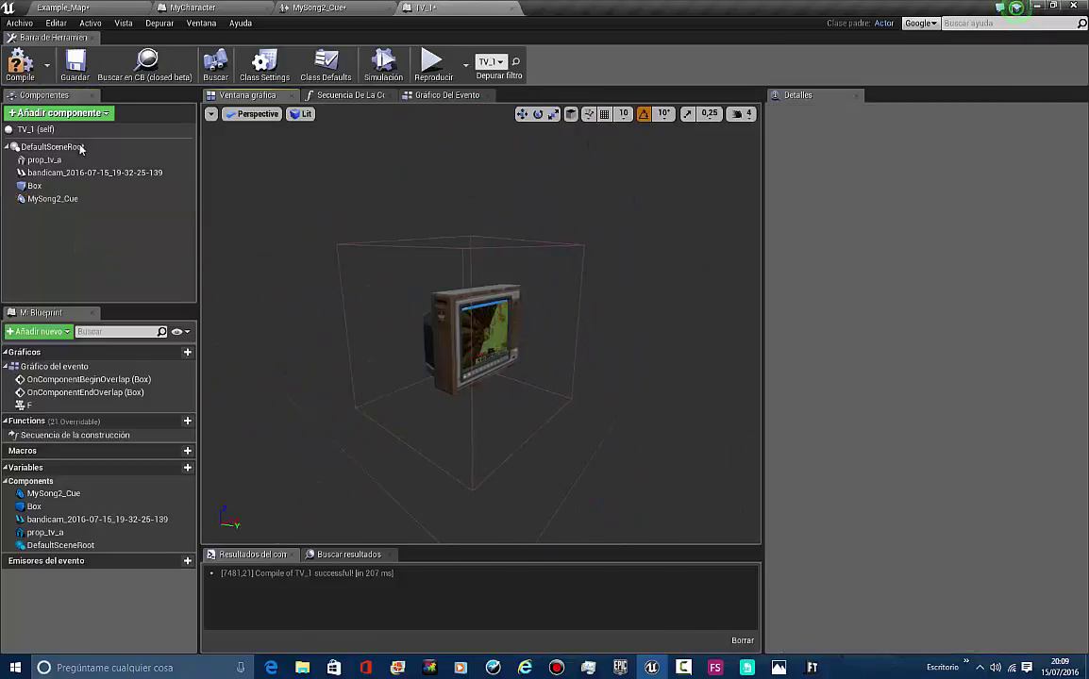
Turn off Visible on the TV's bandicam flipbook component so the screen starts hidden
{"action": "left_click", "coordinate": [429, 97]}
{"action": "scroll", "coordinate": [405, 253], "scroll_direction": "down", "scroll_amount": 3}
{"action": "scroll", "coordinate": [310, 194], "scroll_direction": "up", "scroll_amount": 1}
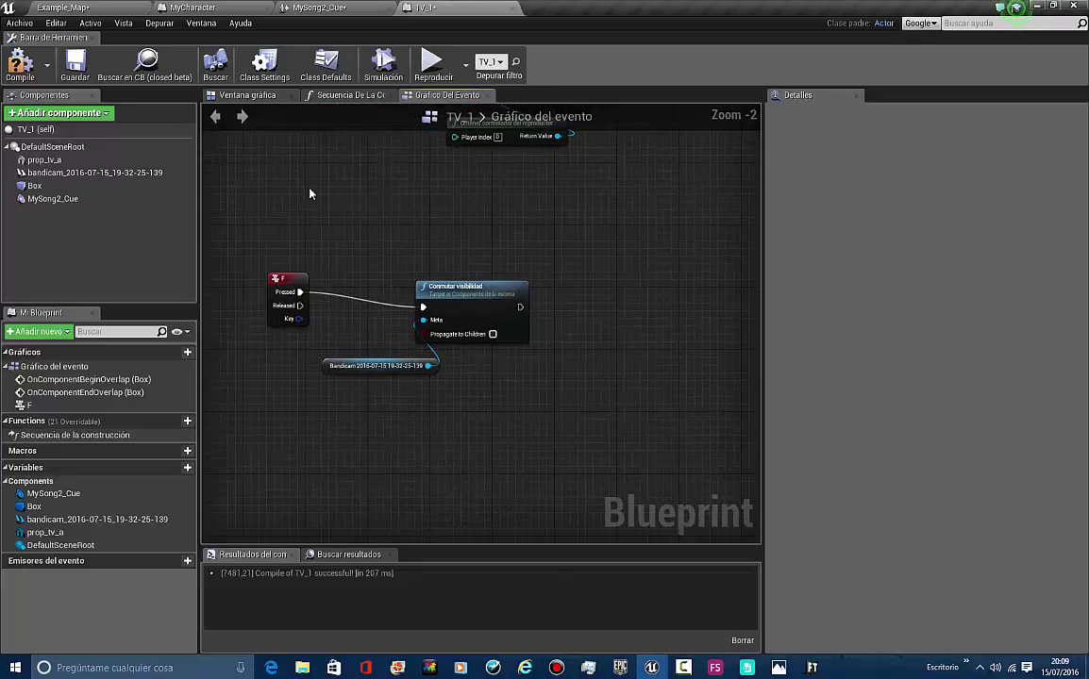
{"action": "left_click", "coordinate": [250, 98]}
{"action": "scroll", "coordinate": [472, 377], "scroll_direction": "up", "scroll_amount": 6}
{"action": "left_click", "coordinate": [472, 422]}
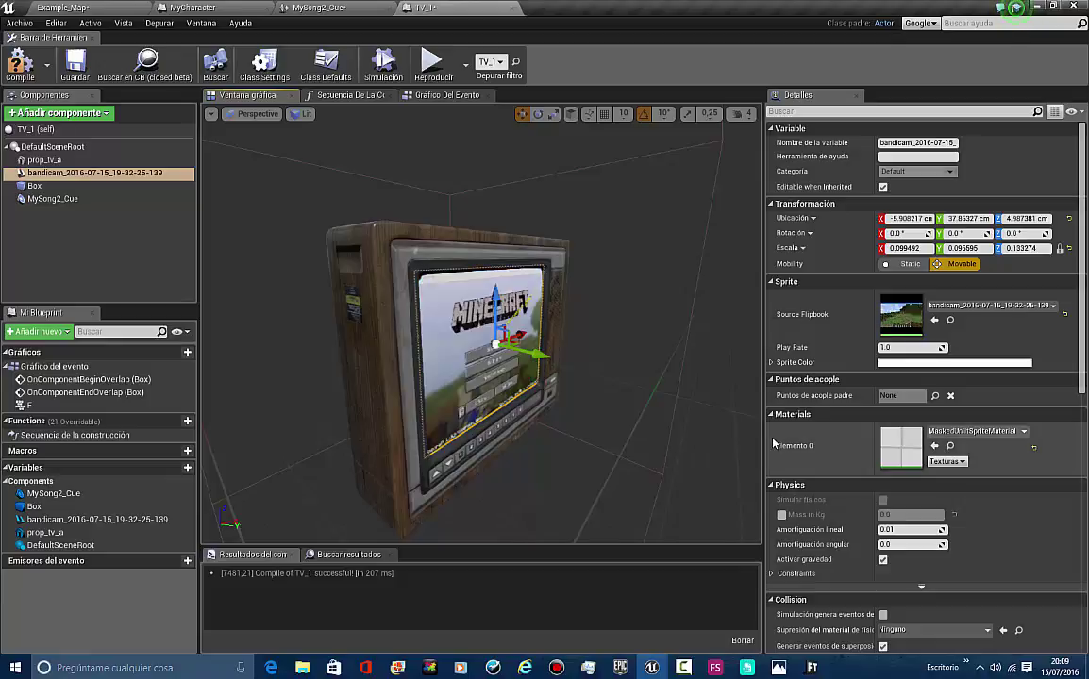
{"action": "left_click", "coordinate": [861, 111]}
{"action": "type", "text": "vis"}
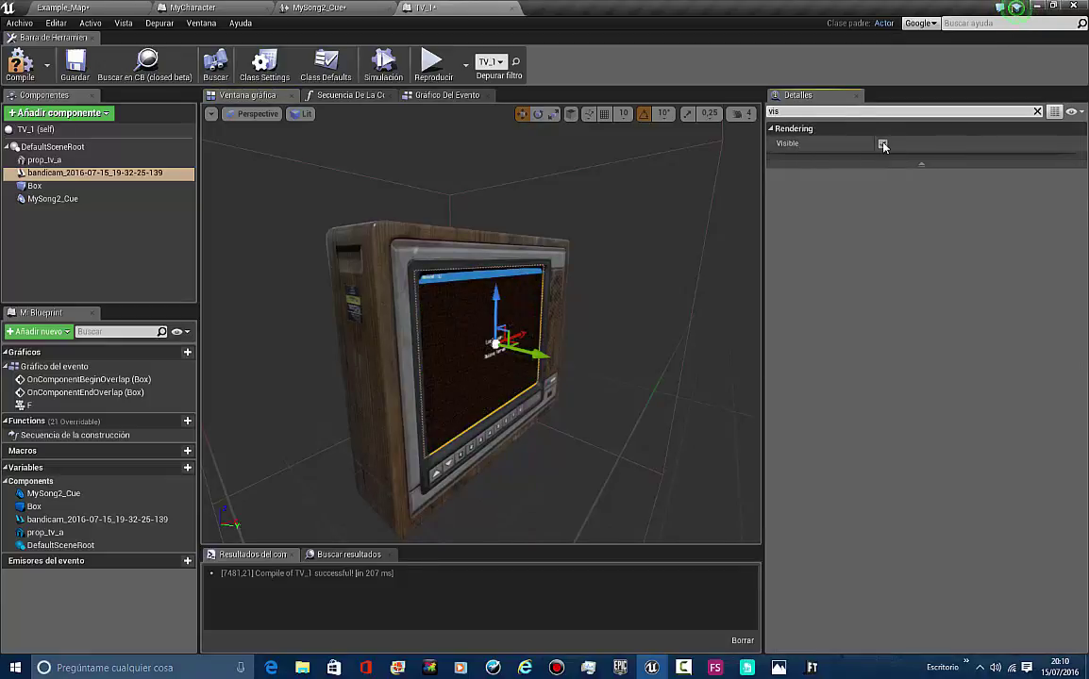
{"action": "left_click", "coordinate": [883, 144]}
{"action": "key", "text": "BackSpace"}
{"action": "left_click", "coordinate": [46, 251]}
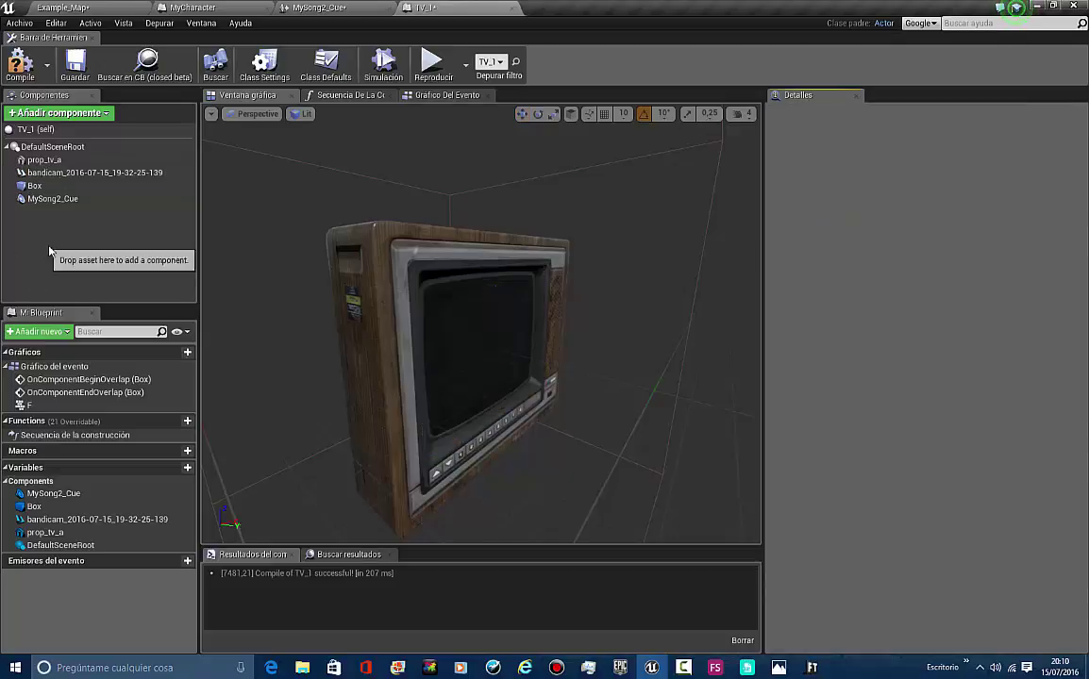
{"action": "left_click", "coordinate": [113, 173]}
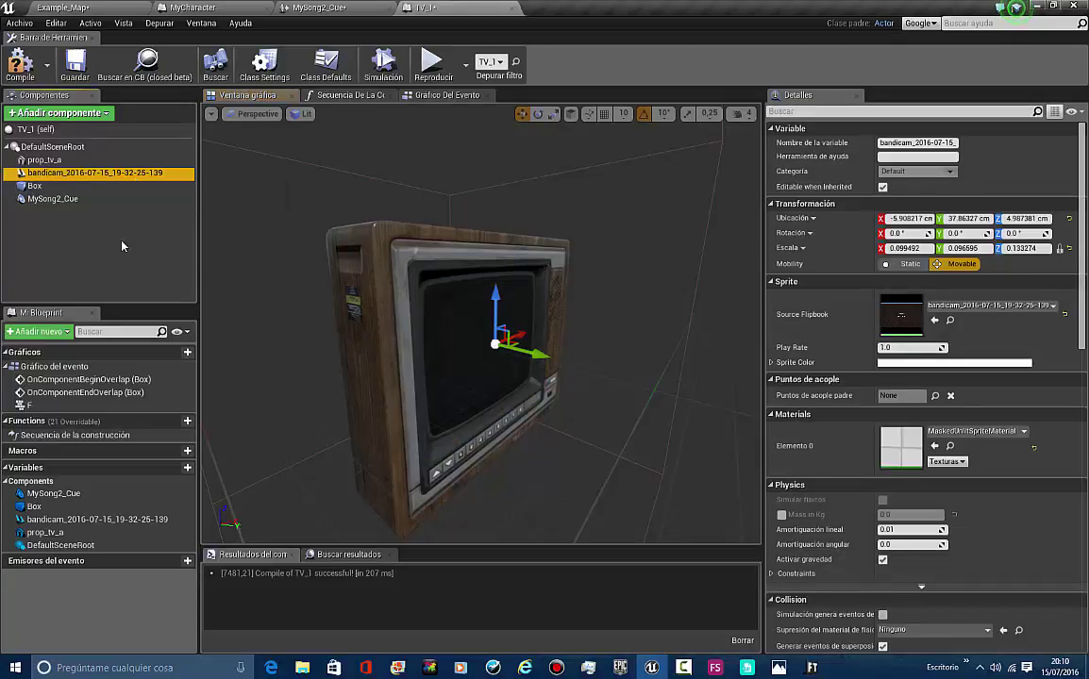
{"action": "left_click", "coordinate": [109, 216]}
Review the F key visibility logic in the TV_1 event graph and the SoundsNotPlayingLoc component in MyCharacter
{"action": "left_click", "coordinate": [426, 97]}
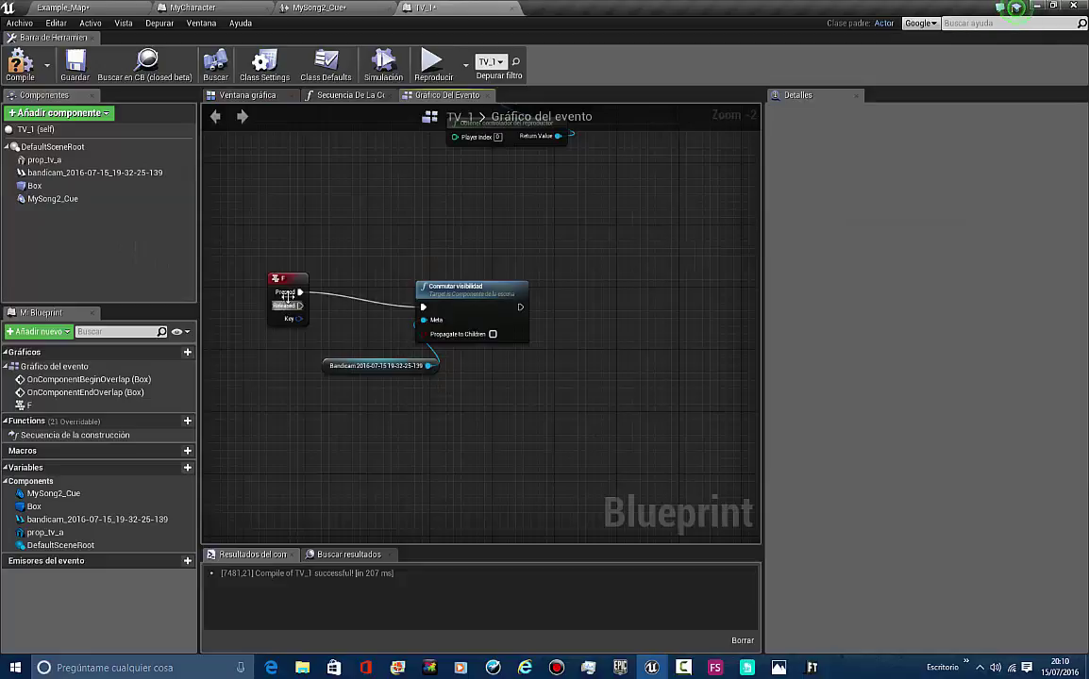
{"action": "left_click_drag", "start_coordinate": [297, 286], "coordinate": [297, 288]}
{"action": "left_click", "coordinate": [292, 233]}
{"action": "left_click", "coordinate": [156, 199]}
{"action": "right_click_drag", "start_coordinate": [270, 446], "coordinate": [380, 406]}
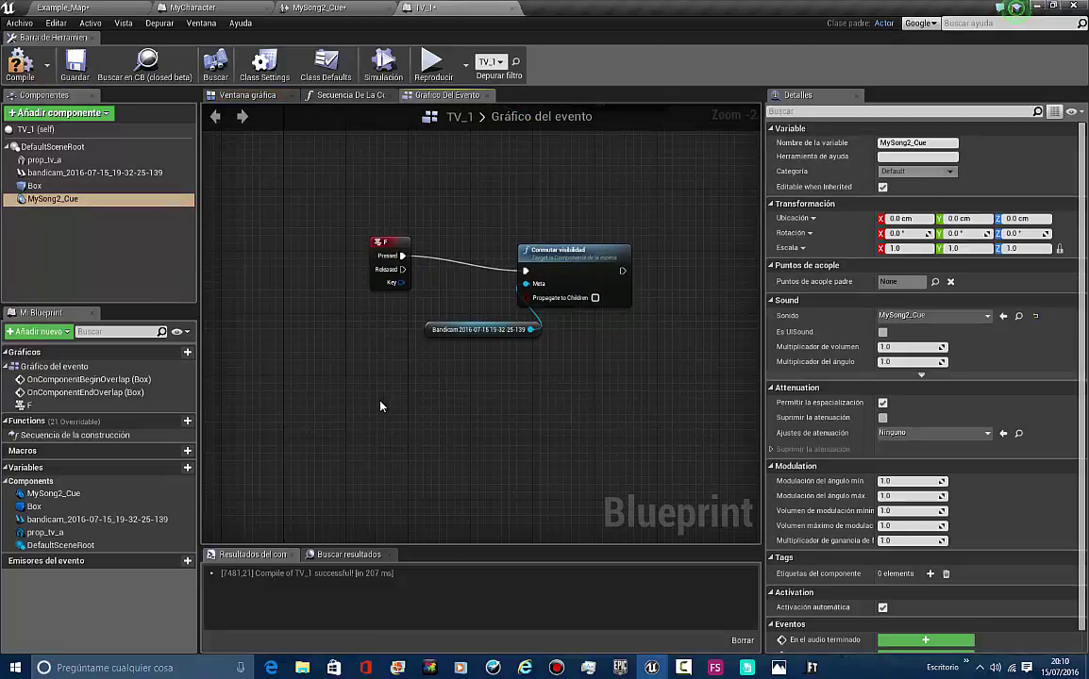
{"action": "left_click", "coordinate": [234, 6]}
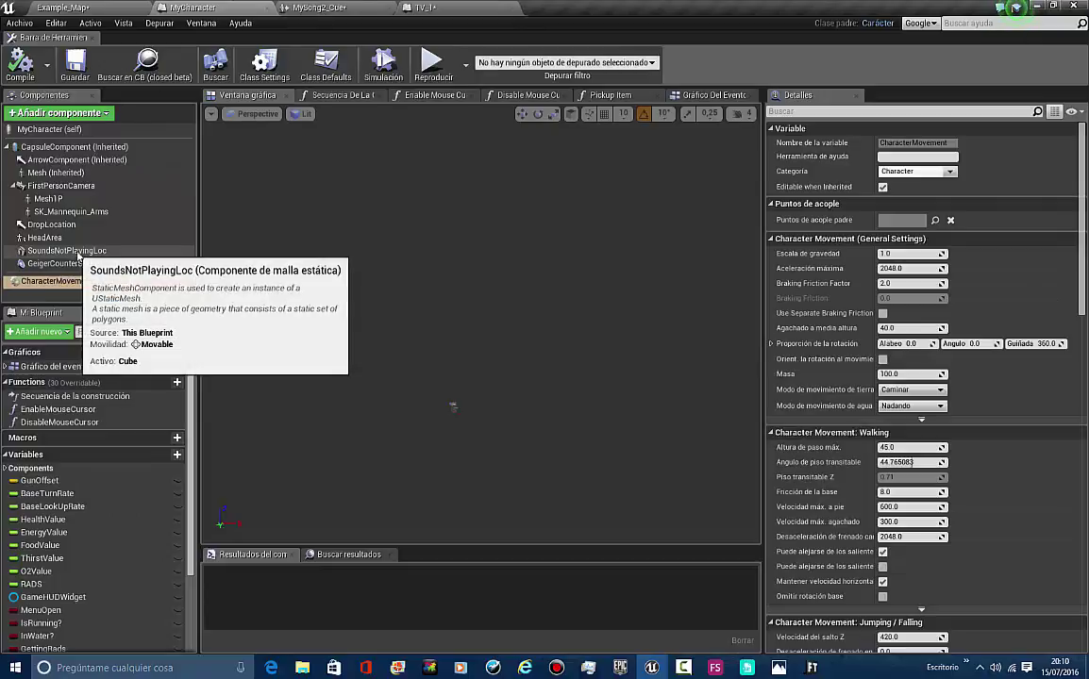
{"action": "left_click", "coordinate": [321, 8]}
{"action": "left_click", "coordinate": [464, 7]}
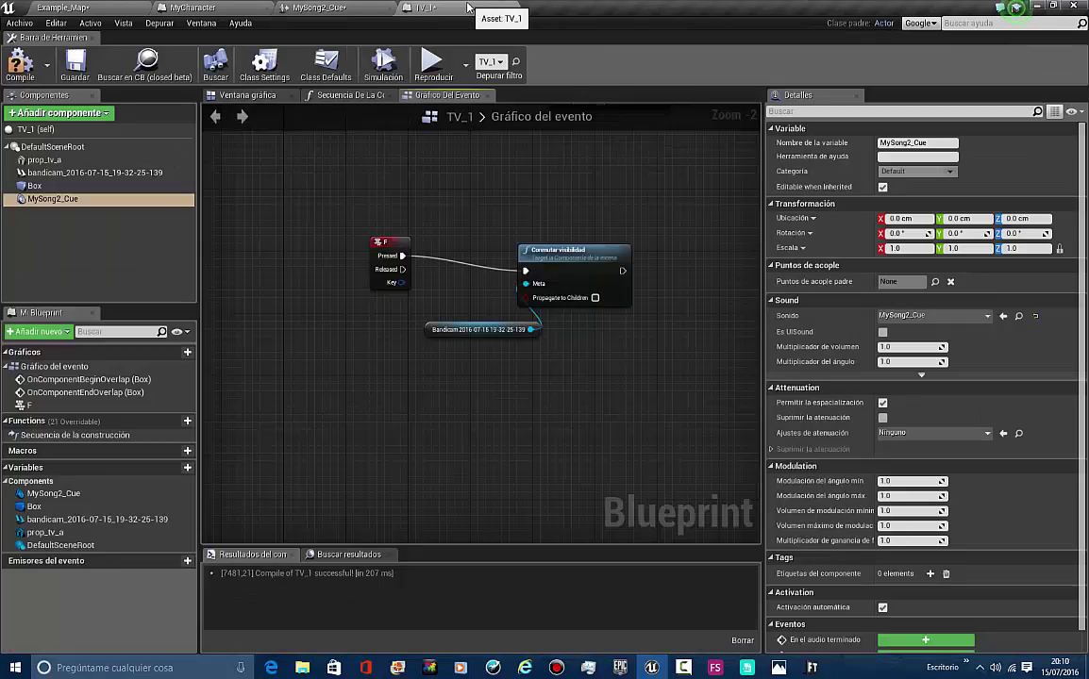
Add an Event BeginPlay node to the TV_1 event graph
{"action": "right_click", "coordinate": [448, 481]}
{"action": "type", "text": "begin play"}
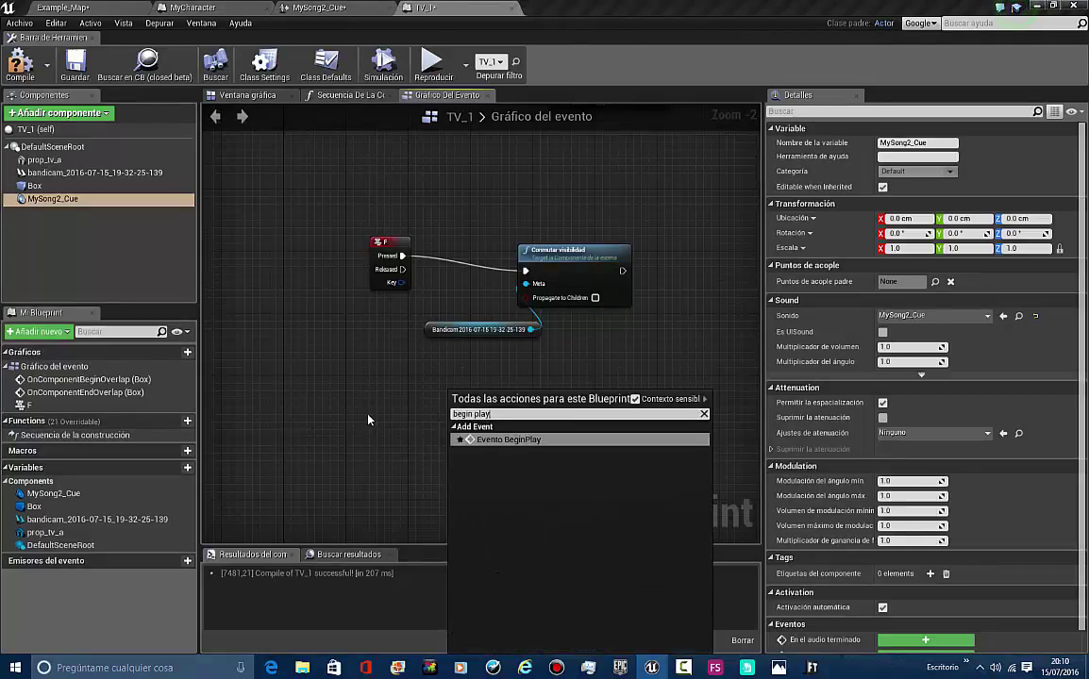
{"action": "key", "text": "Return"}
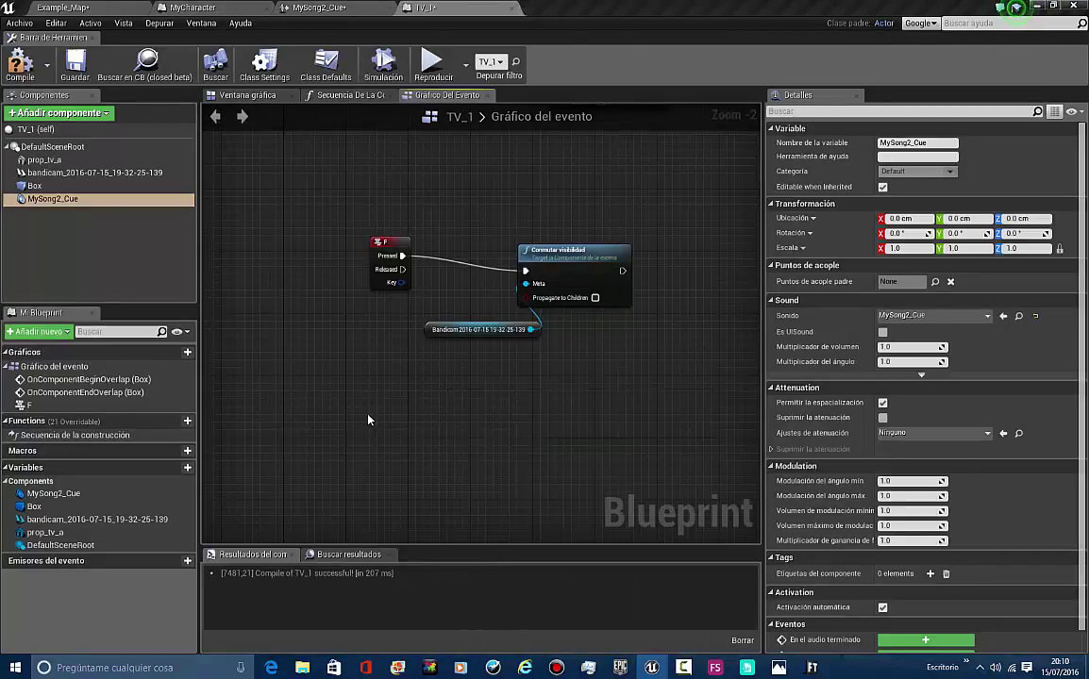
Connect a Cast To MyCharacter node (Proyectar a MyCharacter) to the execution output of Event BeginPlay
{"action": "scroll", "coordinate": [374, 420], "scroll_direction": "up", "scroll_amount": 2}
{"action": "right_click_drag", "start_coordinate": [559, 487], "coordinate": [555, 376]}
{"action": "left_click_drag", "start_coordinate": [522, 391], "coordinate": [438, 451]}
{"action": "type", "text": "cast tp my c"}
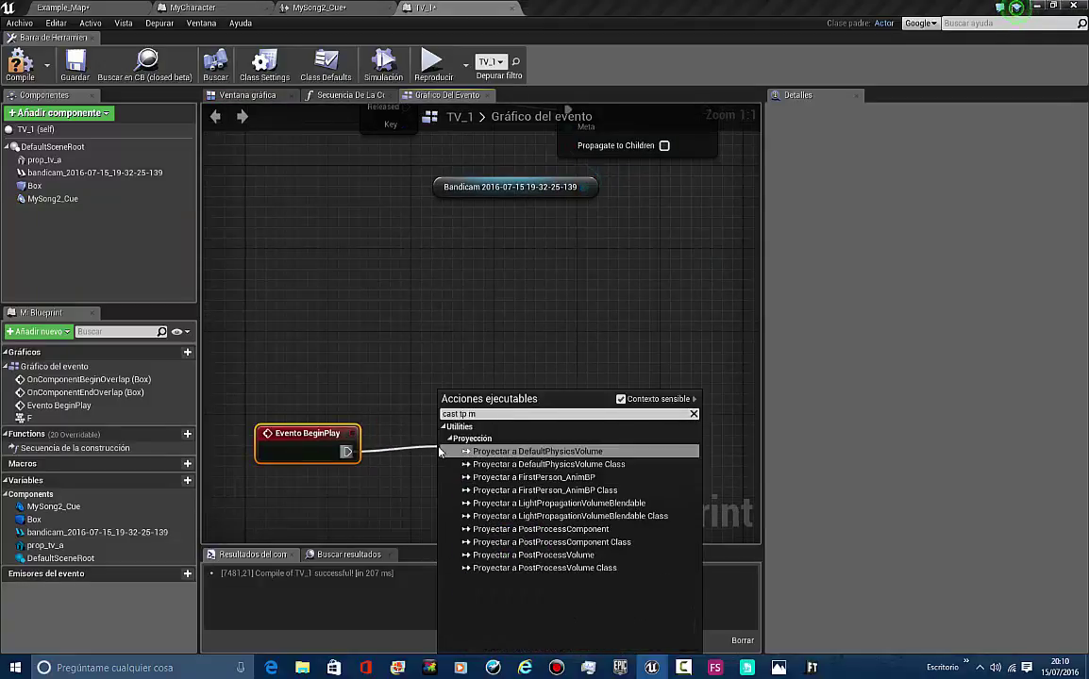
{"action": "key", "text": "BackSpace"}
{"action": "key", "text": "BackSpace"}
{"action": "key", "text": "BackSpace"}
{"action": "key", "text": "BackSpace"}
{"action": "key", "text": "BackSpace"}
{"action": "key", "text": "BackSpace"}
{"action": "key", "text": "BackSpace"}
{"action": "key", "text": "BackSpace"}
{"action": "type", "text": "to"}
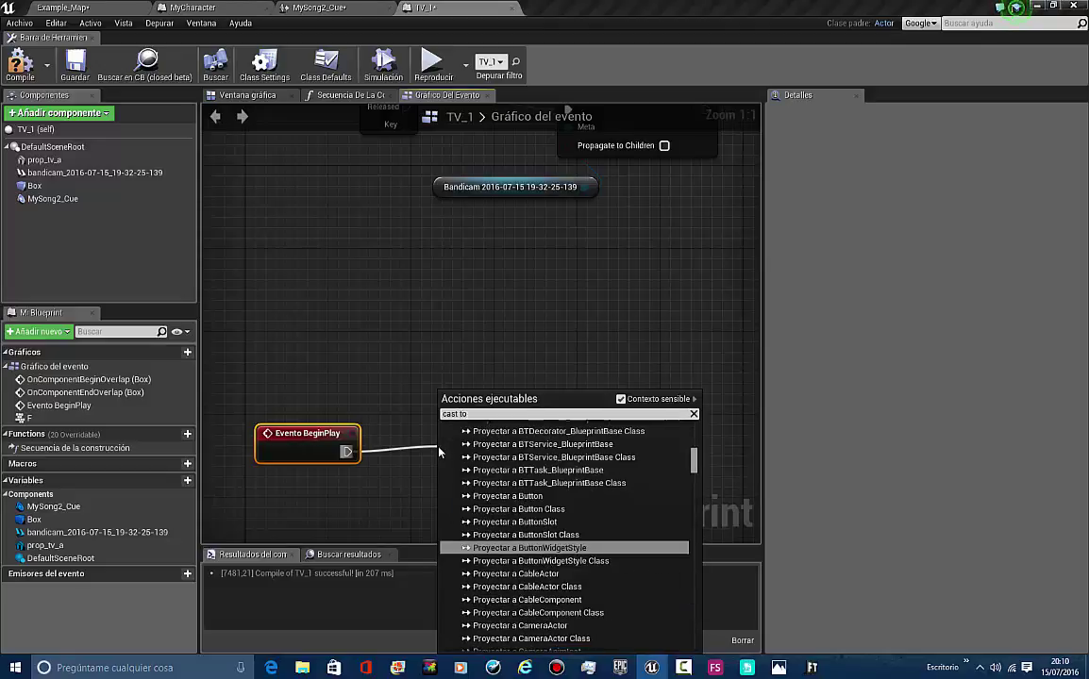
{"action": "type", "text": " my char"}
{"action": "key", "text": "Return"}
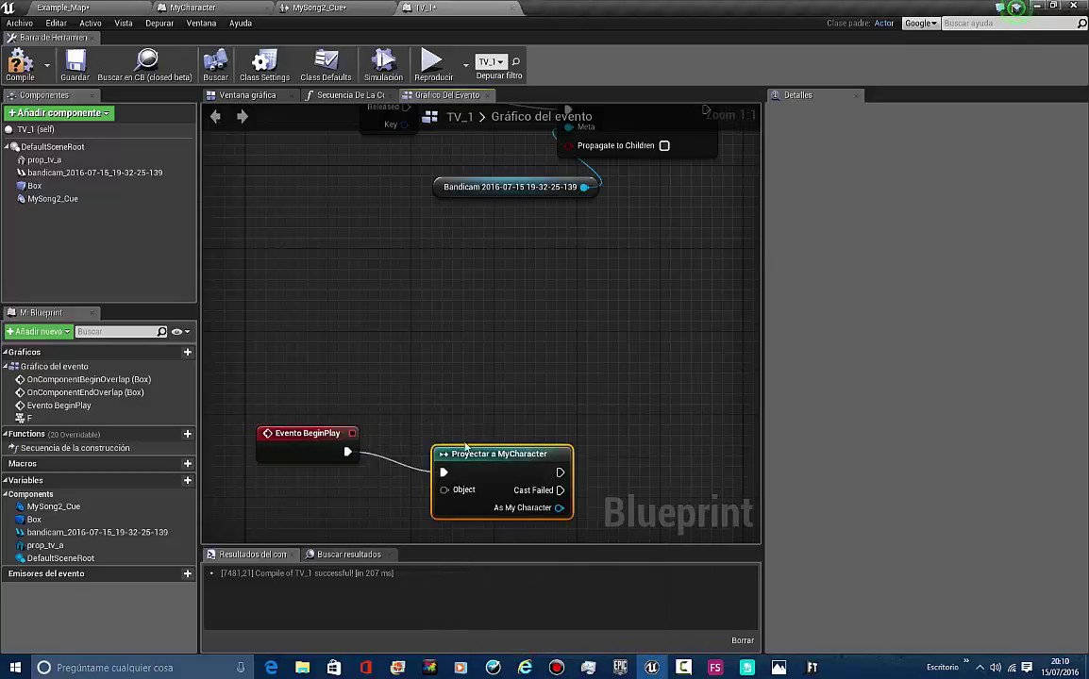
{"action": "right_click_drag", "start_coordinate": [464, 461], "coordinate": [461, 332]}
{"action": "left_click_drag", "start_coordinate": [441, 361], "coordinate": [405, 385]}
{"action": "type", "text": "get pl"}
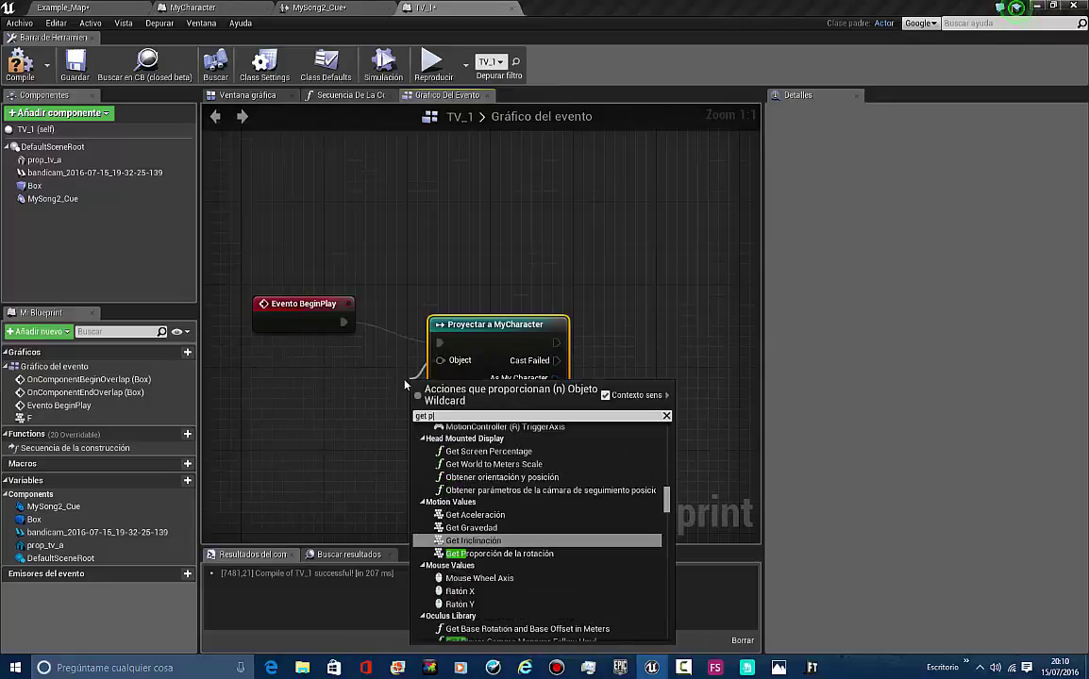
{"action": "type", "text": "ayer ch"}
{"action": "key", "text": "Return"}
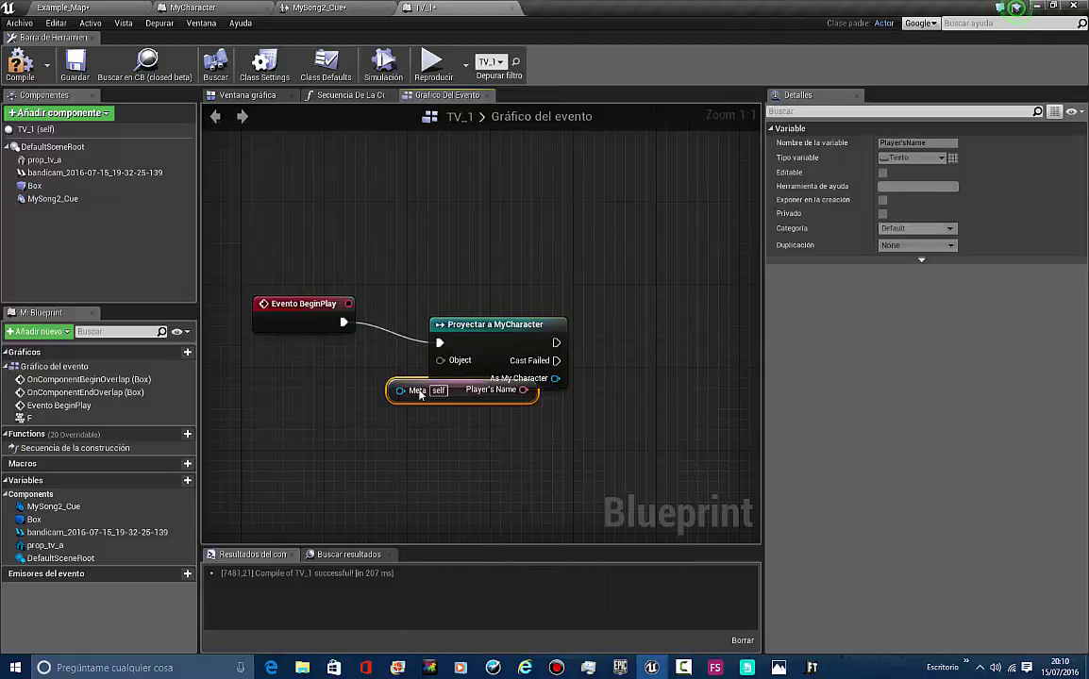
{"action": "key", "text": "Delete"}
Feed the Object input of the Cast To MyCharacter node from a Get Player Character node (Obtener carácter del reproductor)
{"action": "left_click_drag", "start_coordinate": [396, 397], "coordinate": [397, 396]}
{"action": "type", "text": "get"}
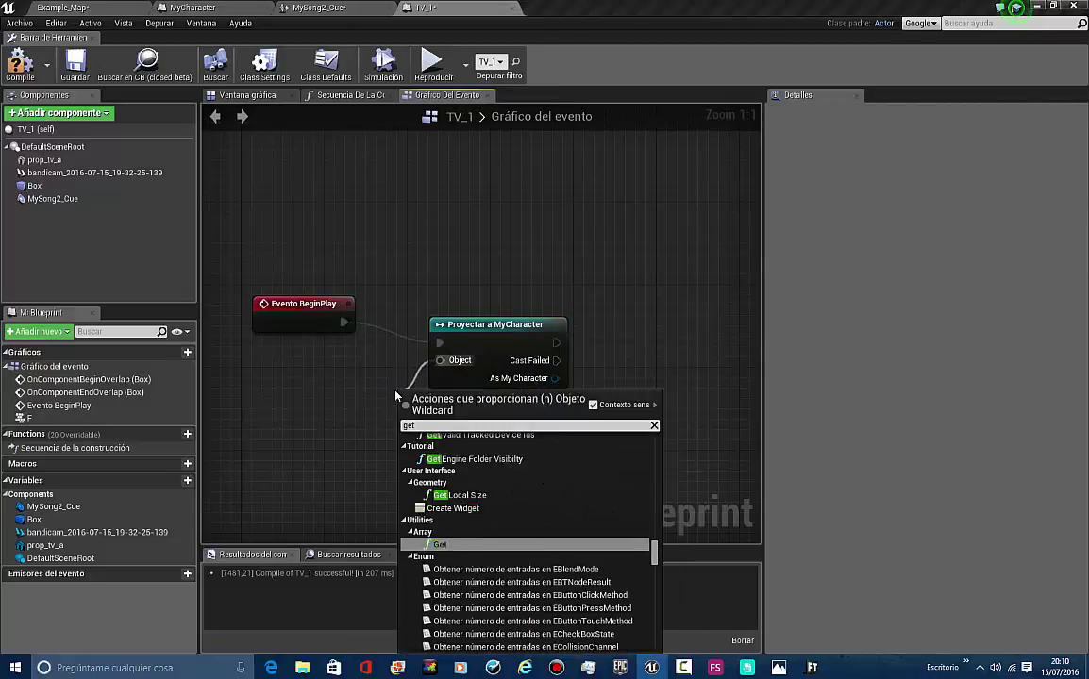
{"action": "type", "text": " player cha"}
{"action": "key", "text": "Return"}
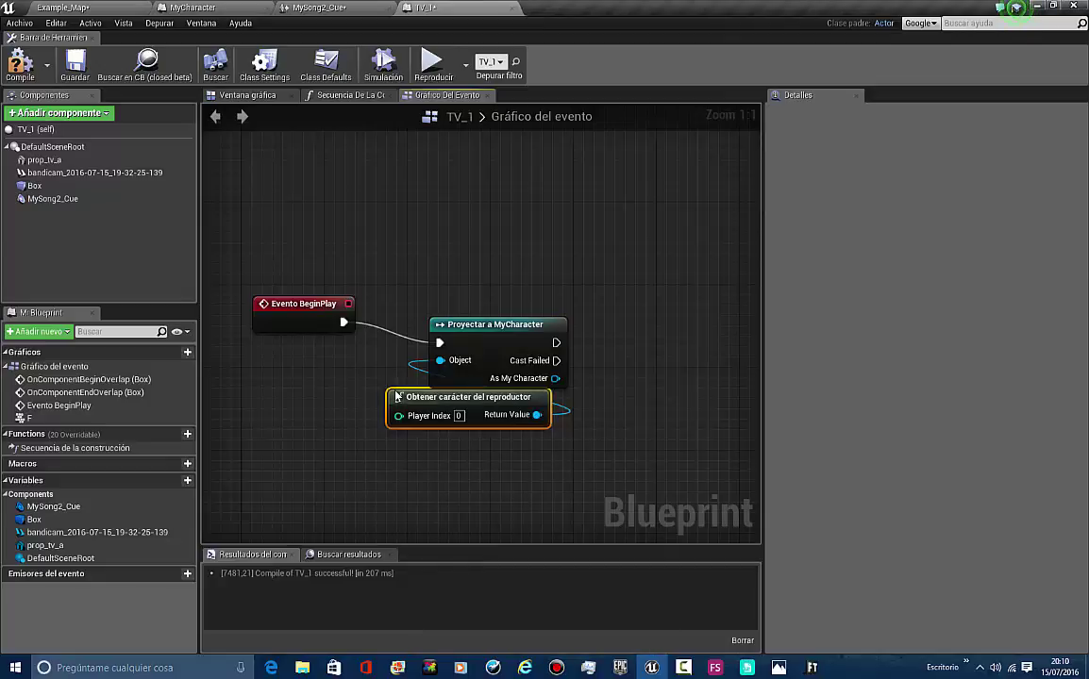
{"action": "right_click_drag", "start_coordinate": [506, 304], "coordinate": [379, 281]}
{"action": "left_click_drag", "start_coordinate": [428, 355], "coordinate": [548, 376]}
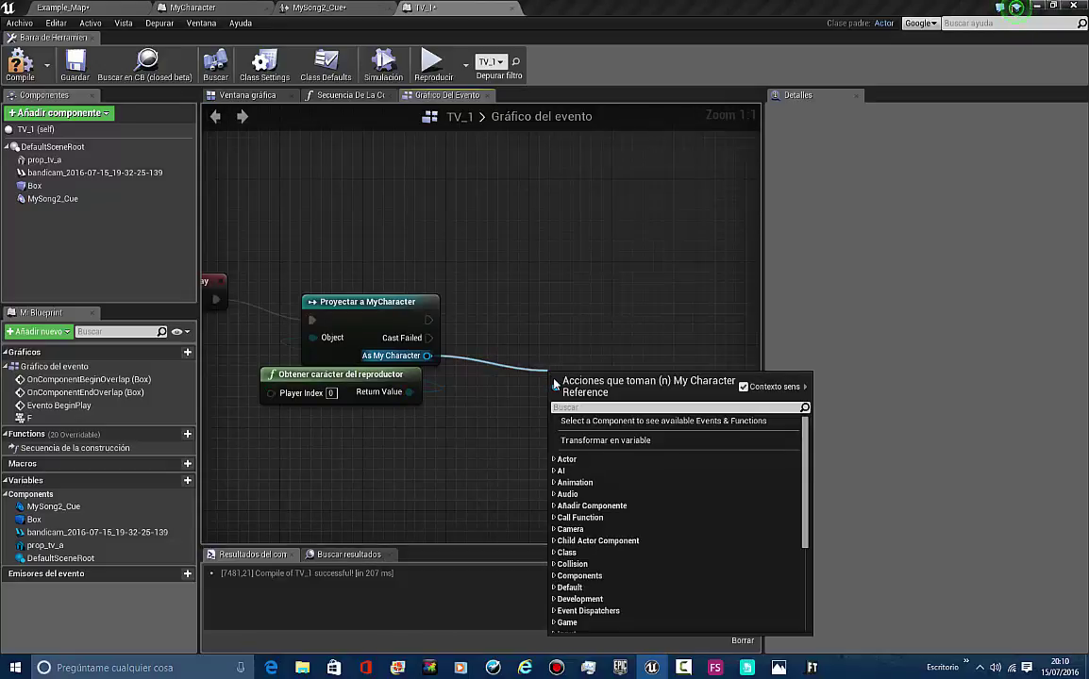
{"action": "type", "text": "sound not playin"}
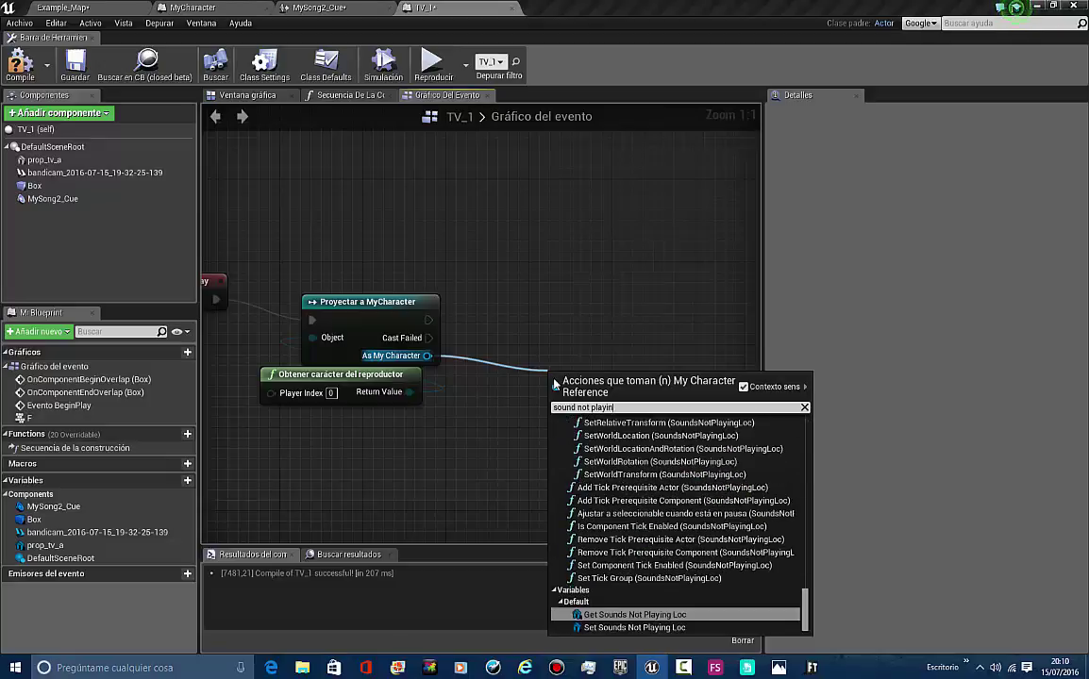
{"action": "type", "text": "g locaion"}
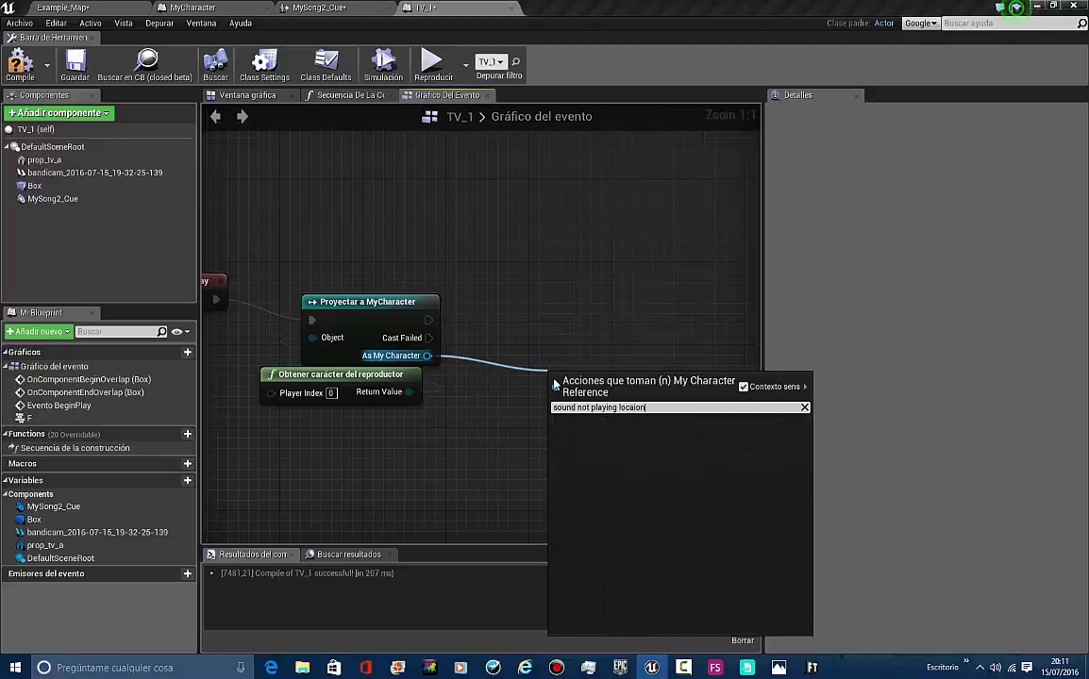
{"action": "key", "text": "BackSpace"}
{"action": "key", "text": "BackSpace"}
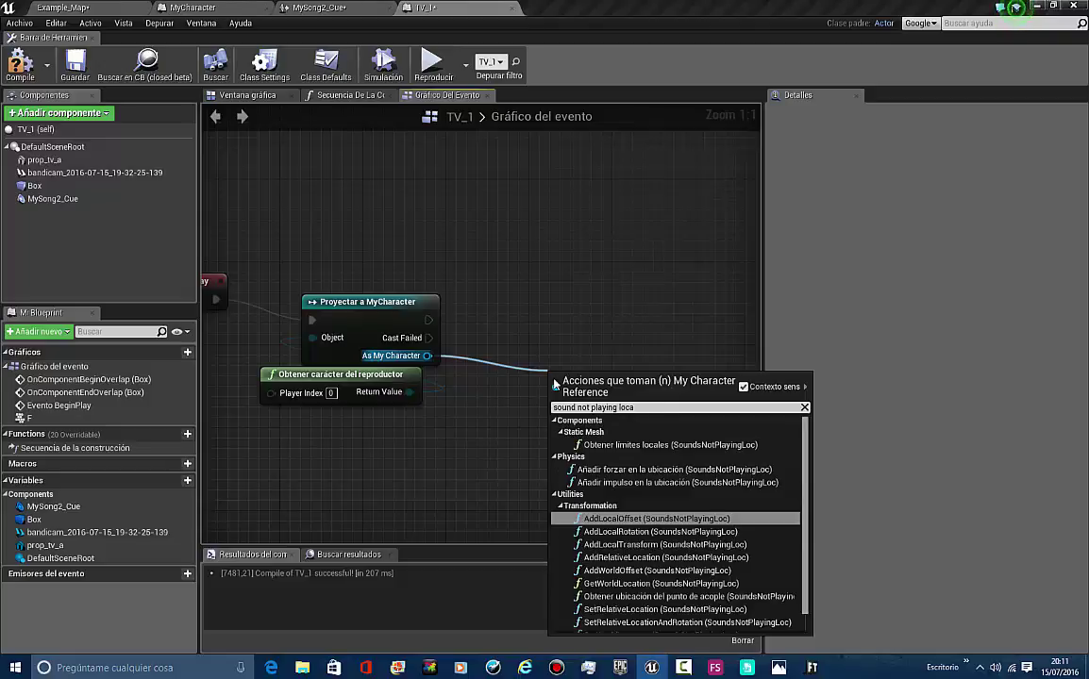
{"action": "type", "text": "tion"}
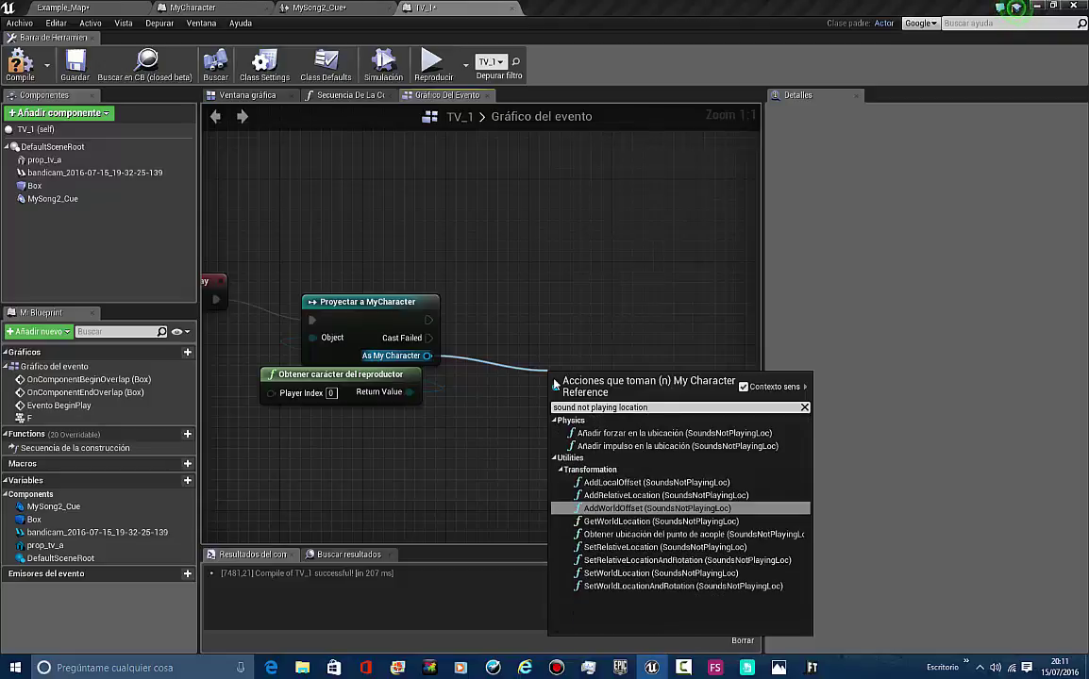
{"action": "key", "text": "Up"}
{"action": "key", "text": "Up"}
{"action": "key", "text": "Down"}
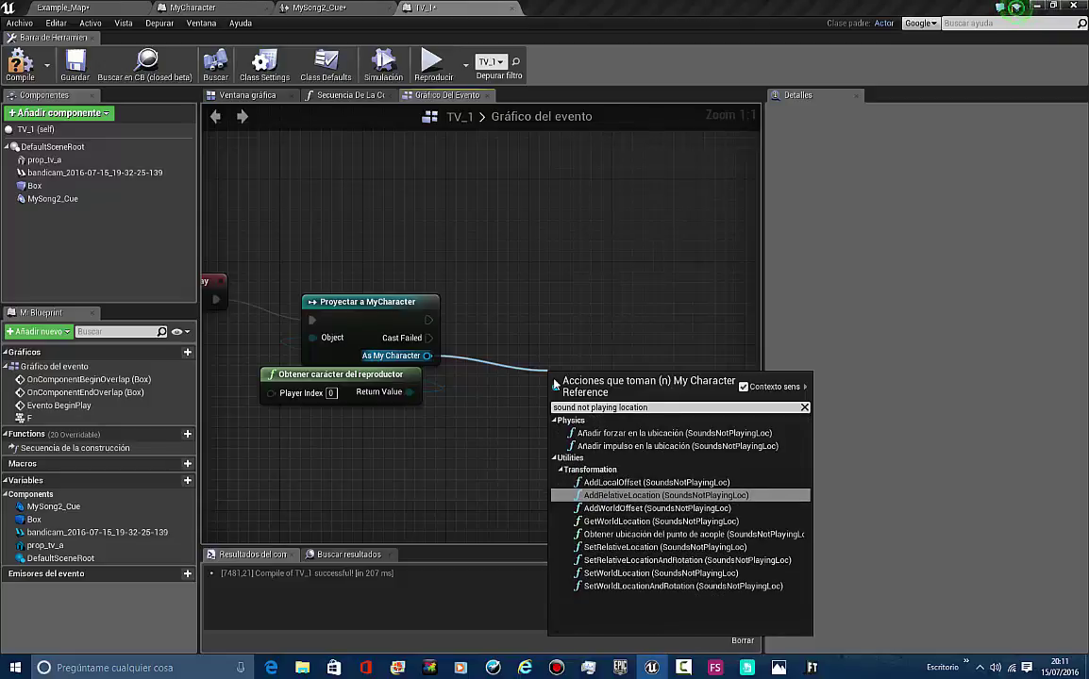
{"action": "key", "text": "Up"}
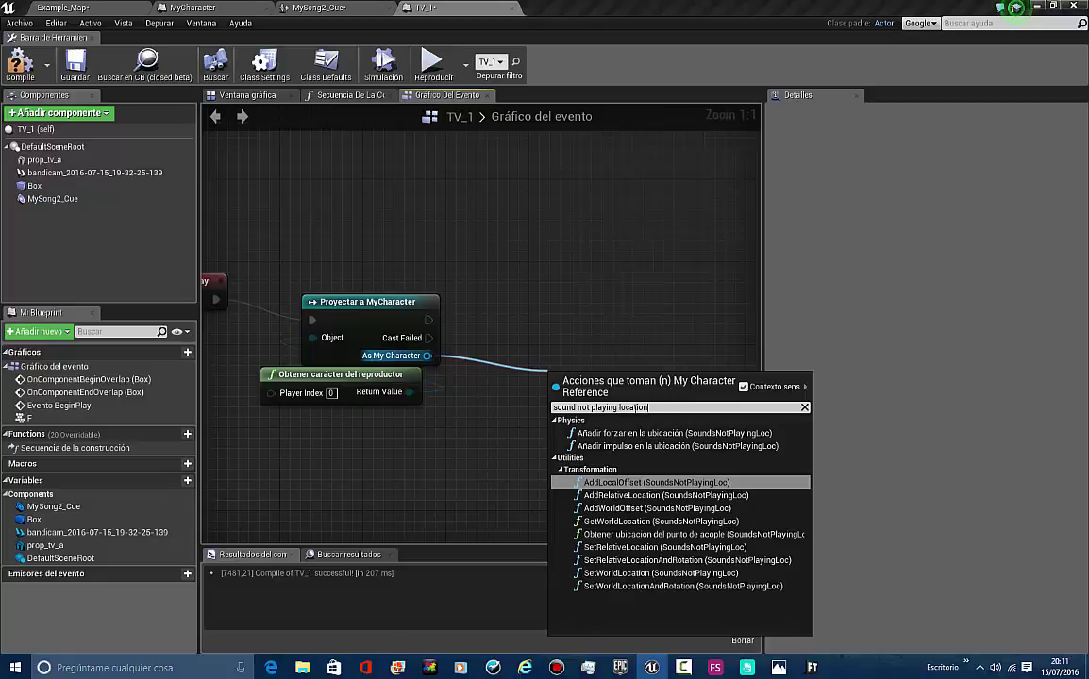
{"action": "left_click", "coordinate": [398, 462]}
Check the SoundsNotPlayingLoc component's name and placement in the MyCharacter blueprint, then return to the TV_1 event graph
{"action": "left_click", "coordinate": [193, 6]}
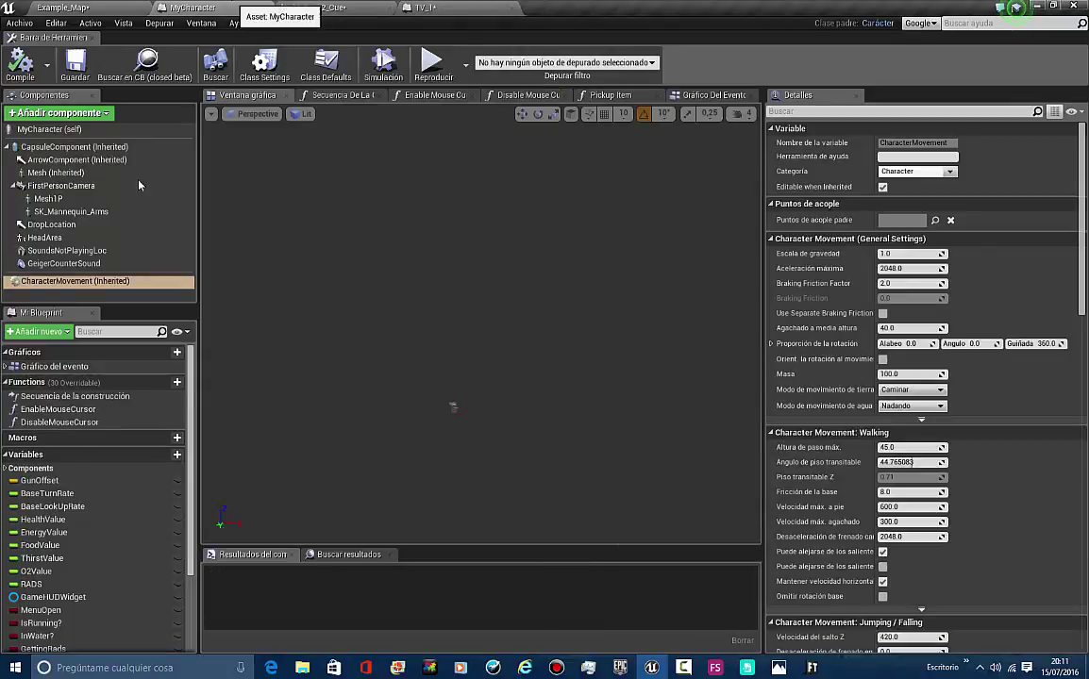
{"action": "left_click", "coordinate": [67, 250]}
{"action": "right_click_drag", "start_coordinate": [571, 384], "coordinate": [621, 164]}
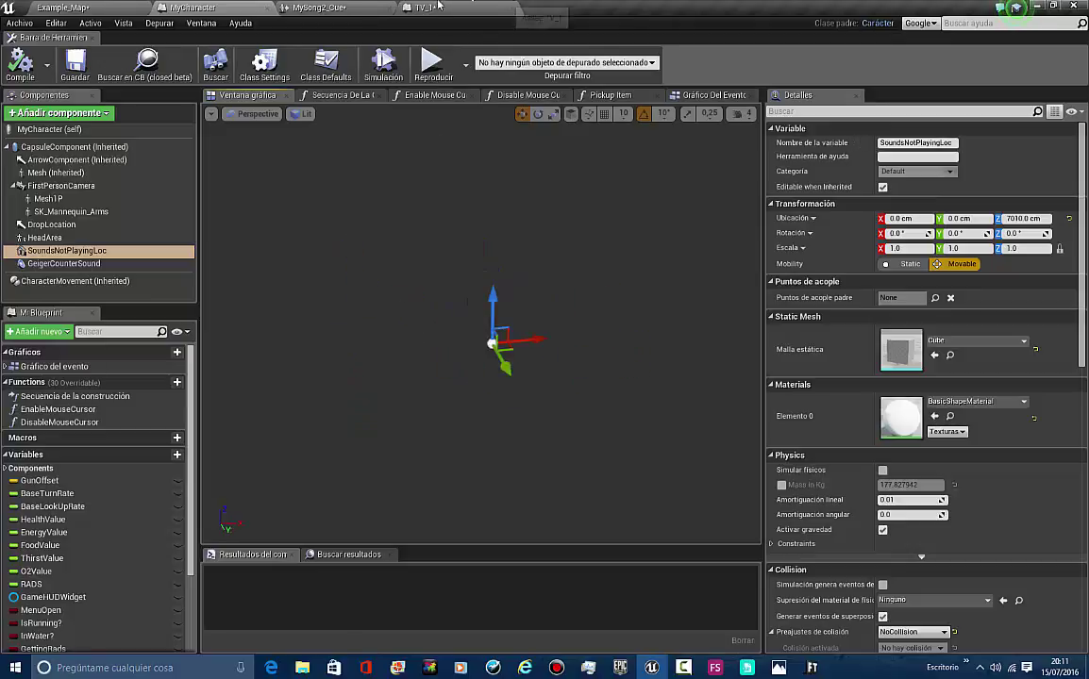
{"action": "left_click", "coordinate": [371, 8]}
{"action": "left_click", "coordinate": [225, 6]}
{"action": "left_click", "coordinate": [421, 8]}
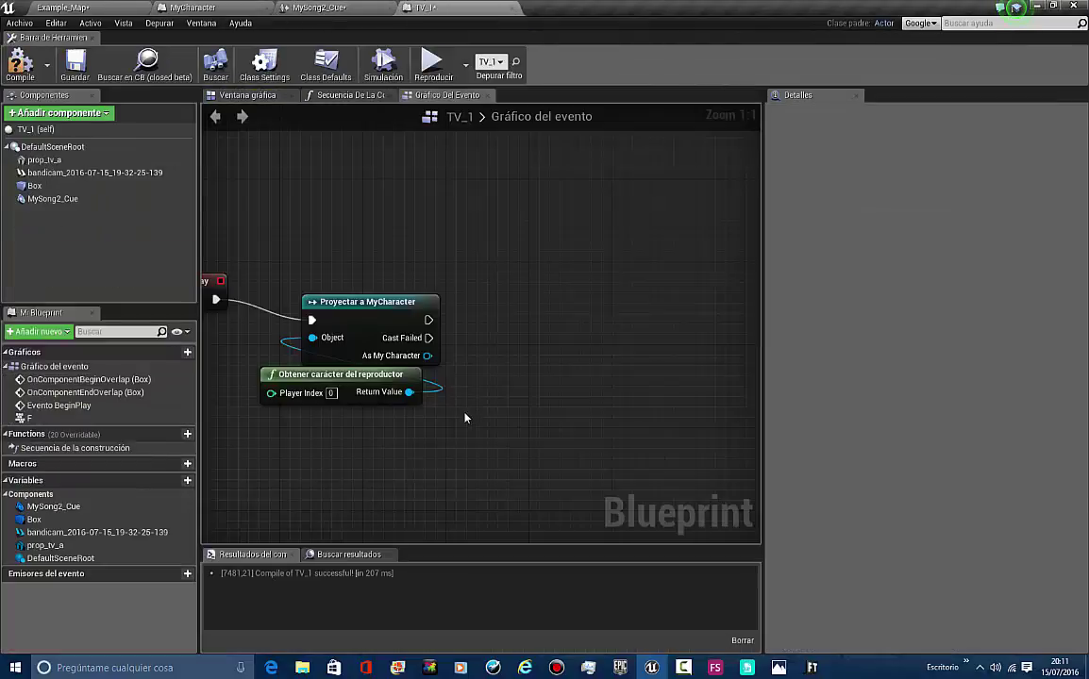
Add a Get Sounds Not Playing Loc node from the cast's As My Character output
{"action": "left_click_drag", "start_coordinate": [429, 350], "coordinate": [535, 429]}
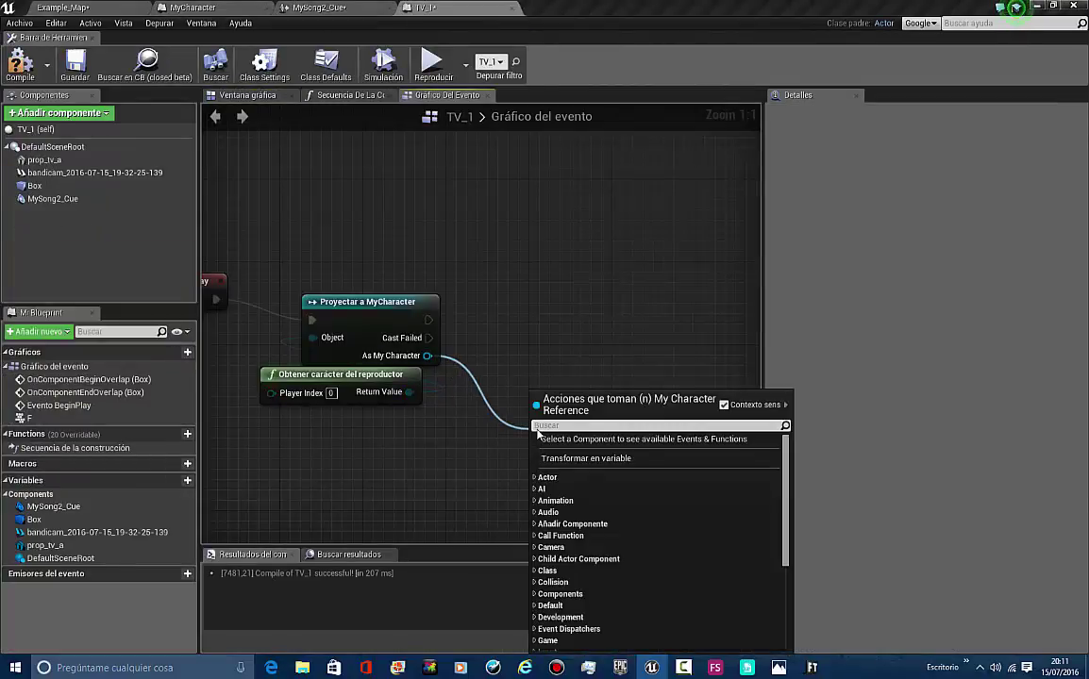
{"action": "type", "text": "get"}
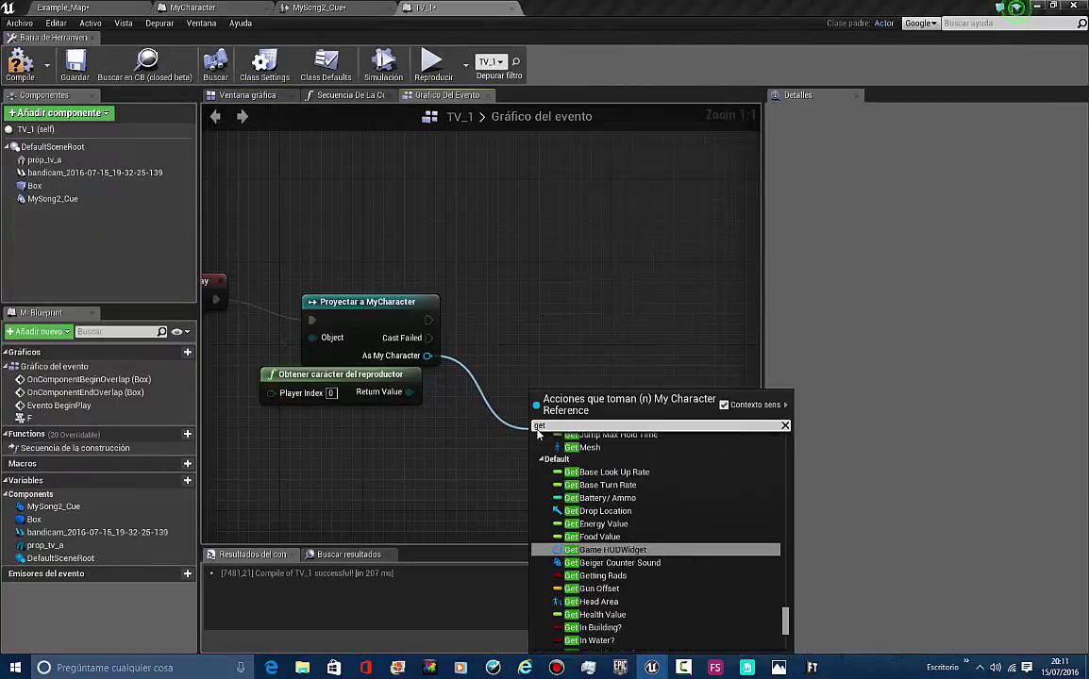
{"action": "type", "text": " sound ni"}
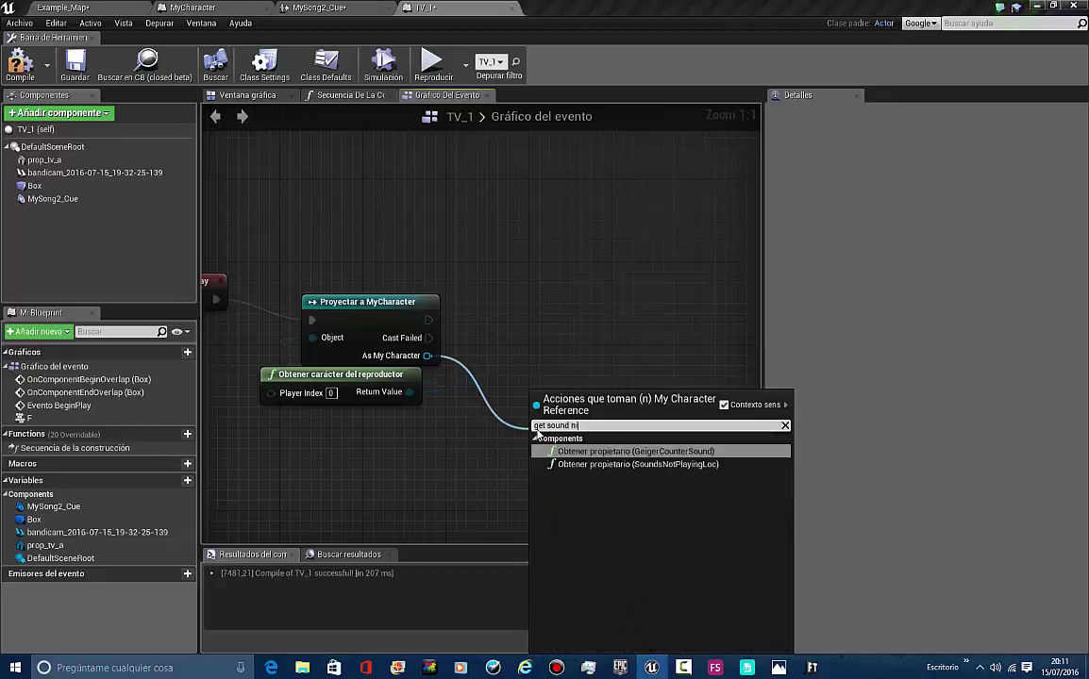
{"action": "key", "text": "BackSpace"}
{"action": "type", "text": "ot p"}
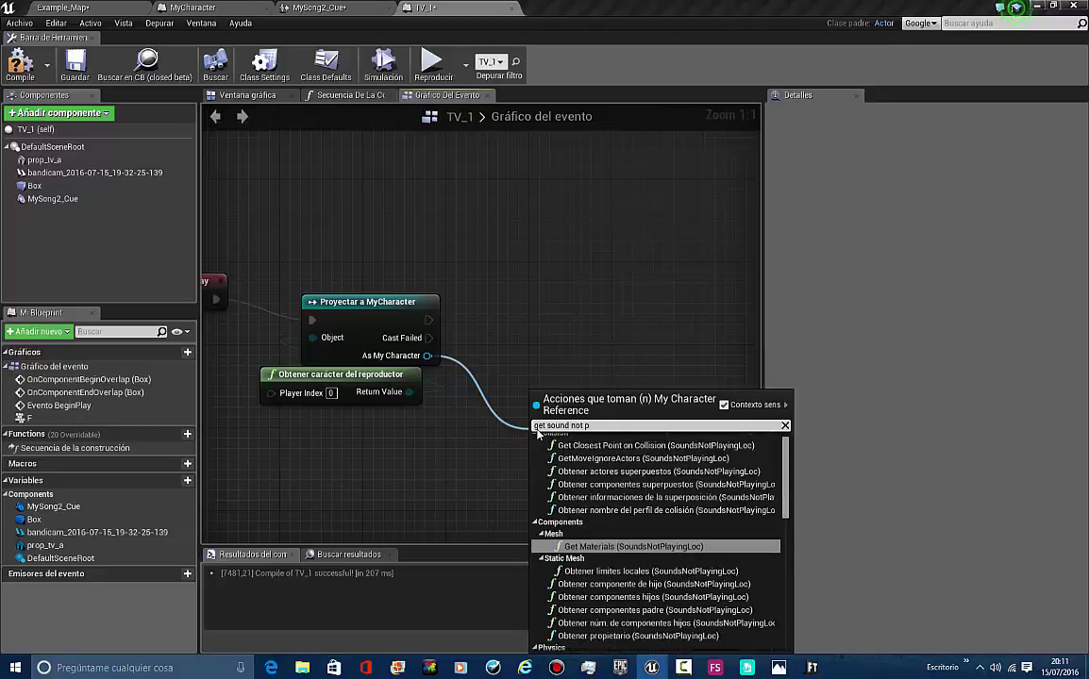
{"action": "type", "text": "laying loca"}
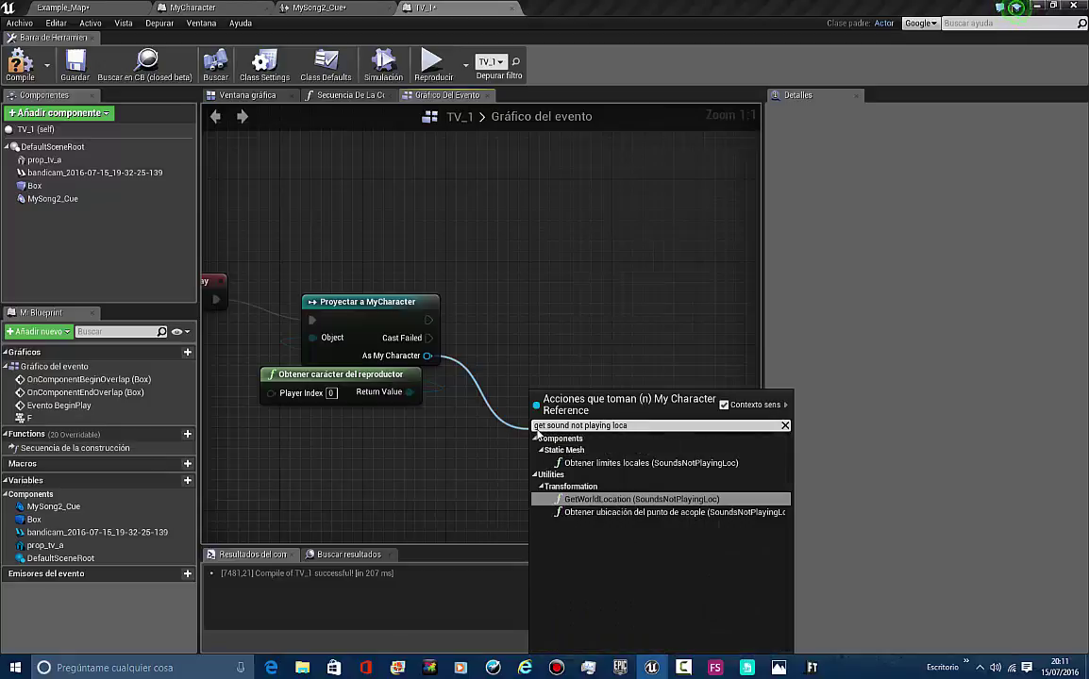
{"action": "key", "text": "BackSpace"}
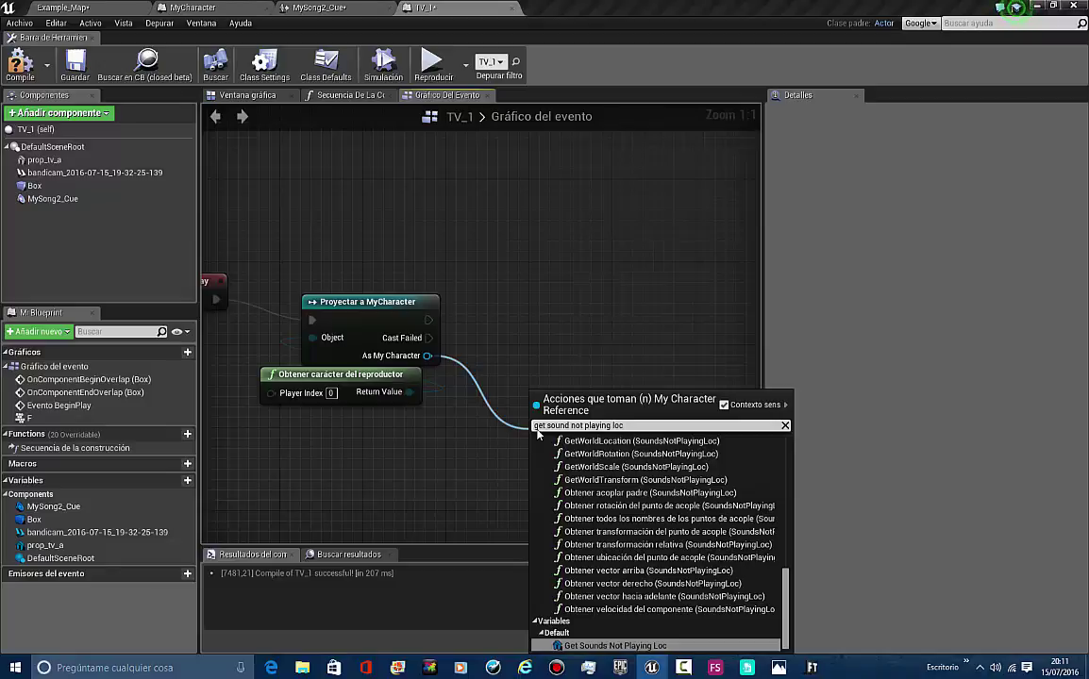
{"action": "key", "text": "Return"}
Reposition the Sounds Not Playing Loc node just beside the Cast To MyCharacter node
{"action": "right_click_drag", "start_coordinate": [597, 444], "coordinate": [406, 430]}
{"action": "left_click_drag", "start_coordinate": [408, 431], "coordinate": [295, 428]}
{"action": "right_click_drag", "start_coordinate": [296, 428], "coordinate": [514, 433]}
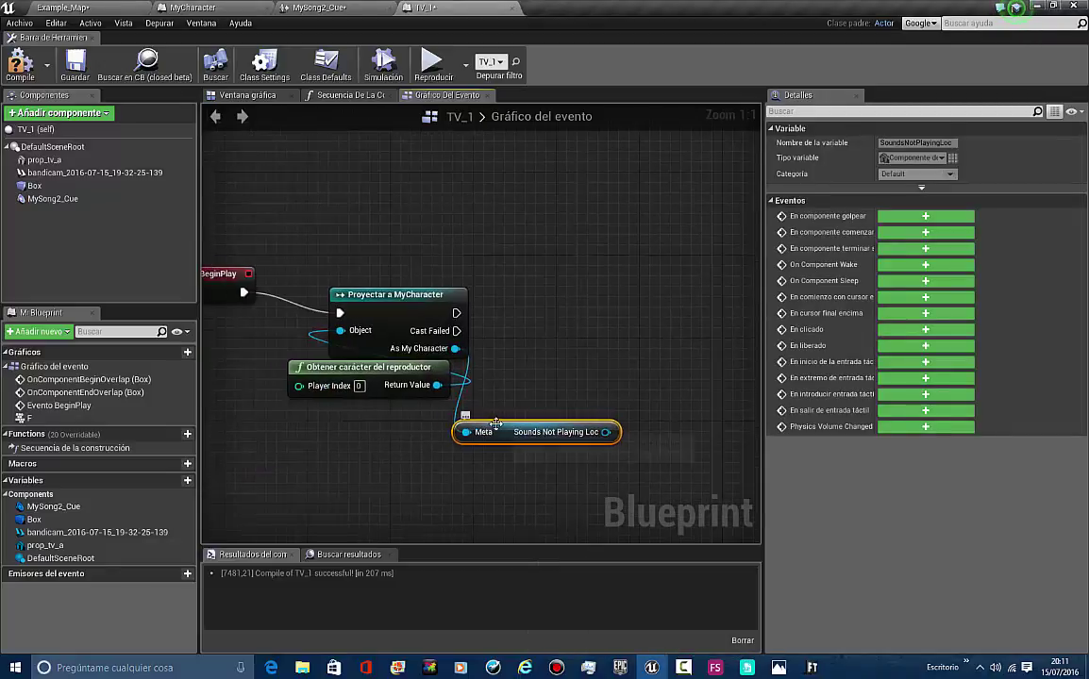
{"action": "left_click_drag", "start_coordinate": [522, 438], "coordinate": [574, 387]}
{"action": "right_click_drag", "start_coordinate": [640, 308], "coordinate": [568, 336]}
{"action": "left_click_drag", "start_coordinate": [609, 340], "coordinate": [639, 363]}
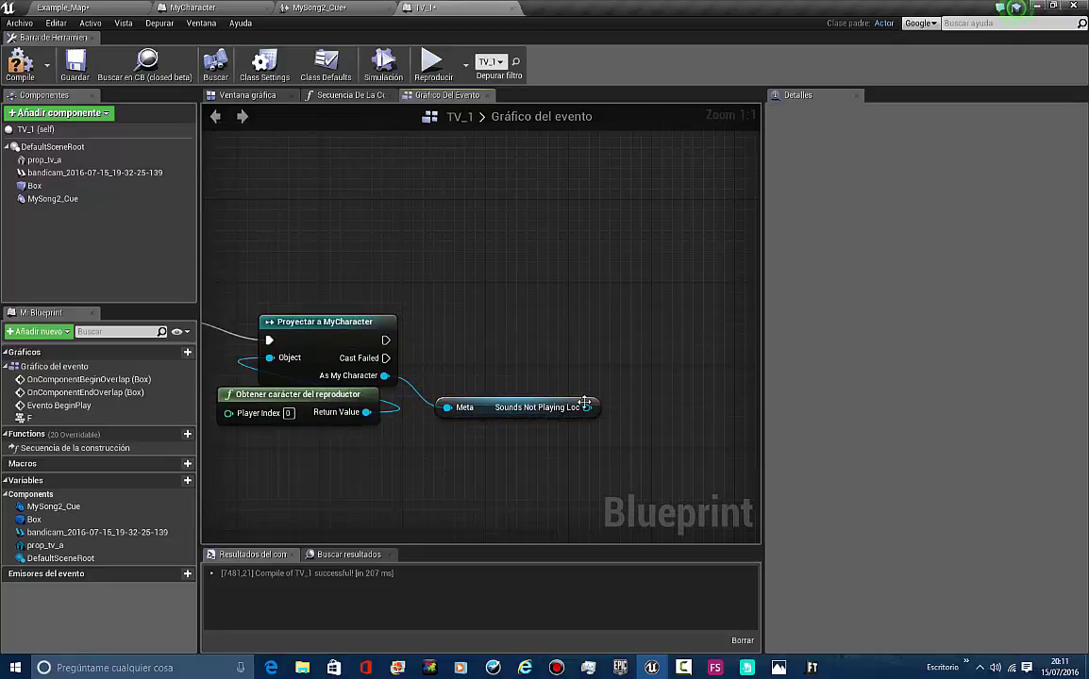
{"action": "left_click_drag", "start_coordinate": [586, 406], "coordinate": [651, 373]}
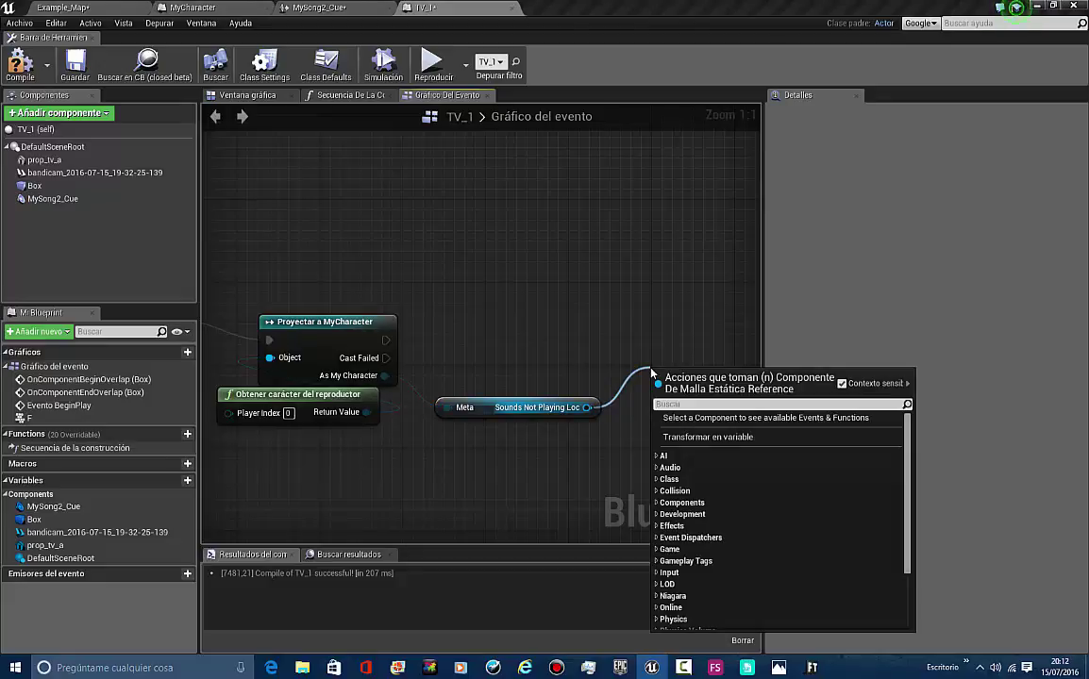
{"action": "left_click", "coordinate": [503, 311]}
Add an AttachTo (bandicam_2016-07-15_19-32-25-139) node to the success execution output of the Cast To MyCharacter node
{"action": "scroll", "coordinate": [503, 312], "scroll_direction": "down", "scroll_amount": 1}
{"action": "right_click_drag", "start_coordinate": [462, 321], "coordinate": [446, 385]}
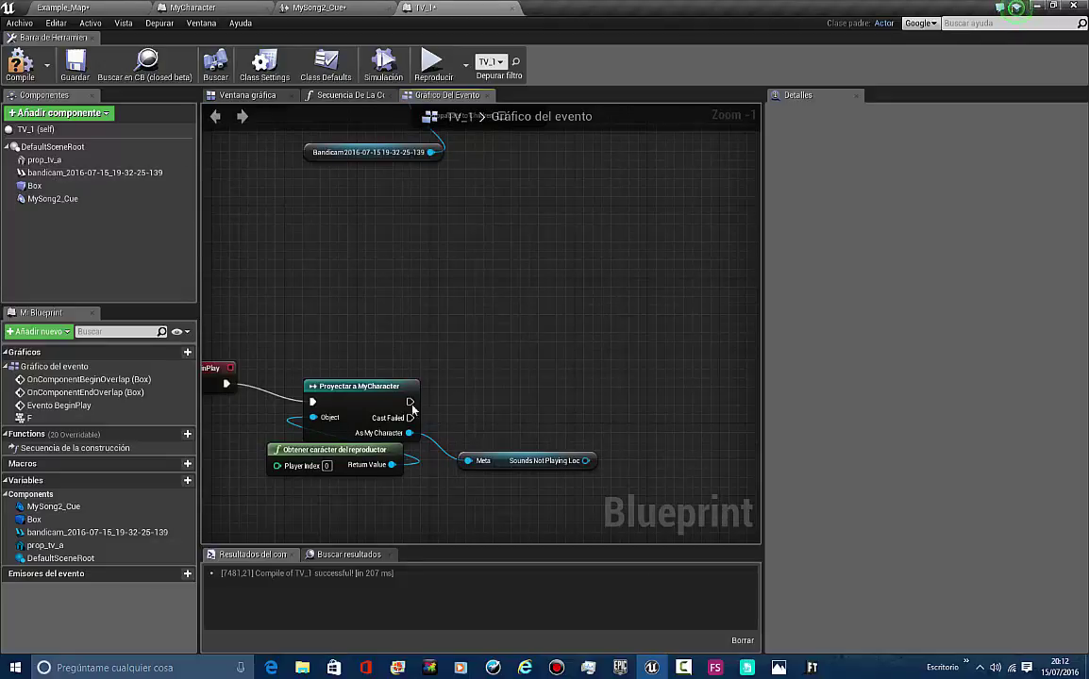
{"action": "left_click_drag", "start_coordinate": [409, 402], "coordinate": [533, 393]}
{"action": "type", "text": "attach"}
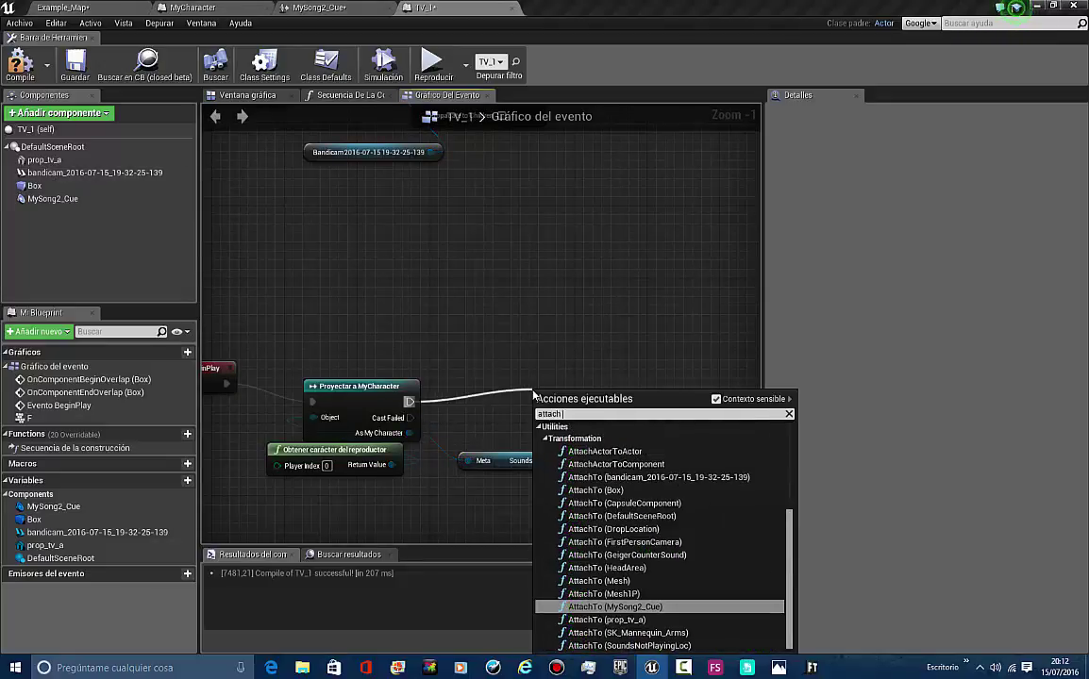
{"action": "type", "text": " to"}
{"action": "key", "text": "Up"}
{"action": "key", "text": "Up"}
{"action": "key", "text": "Up"}
{"action": "key", "text": "Up"}
{"action": "key", "text": "Up"}
{"action": "key", "text": "Up"}
{"action": "key", "text": "Up"}
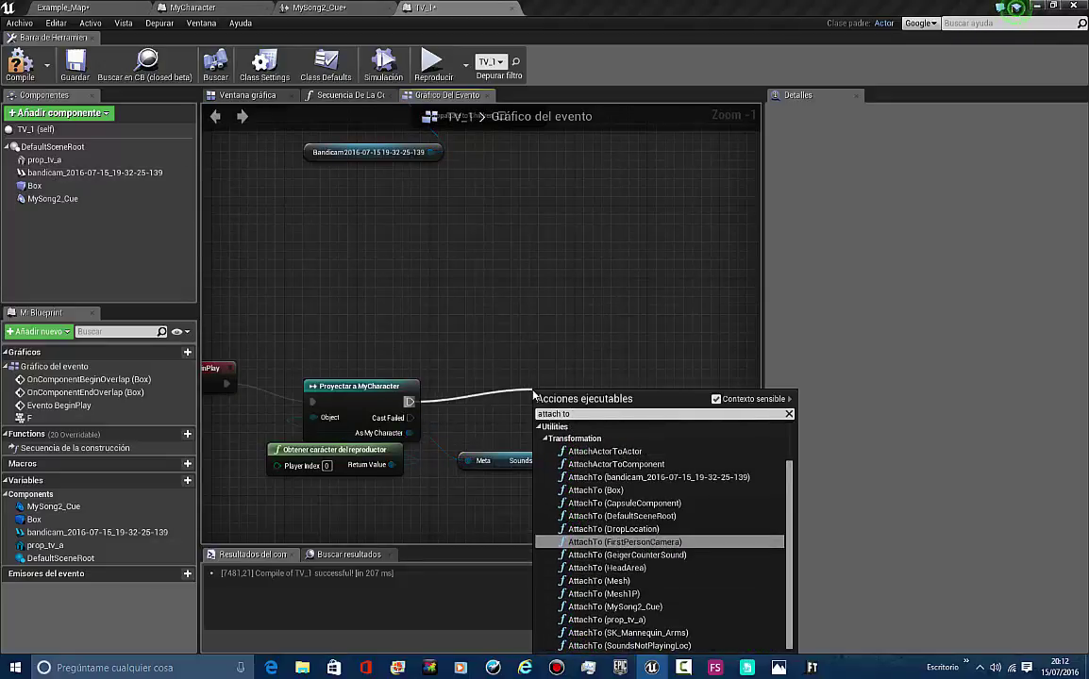
{"action": "key", "text": "Down"}
{"action": "key", "text": "Down"}
{"action": "key", "text": "Down"}
{"action": "key", "text": "Down"}
{"action": "key", "text": "Down"}
{"action": "key", "text": "Down"}
{"action": "key", "text": "Down"}
{"action": "key", "text": "Down"}
{"action": "key", "text": "Down"}
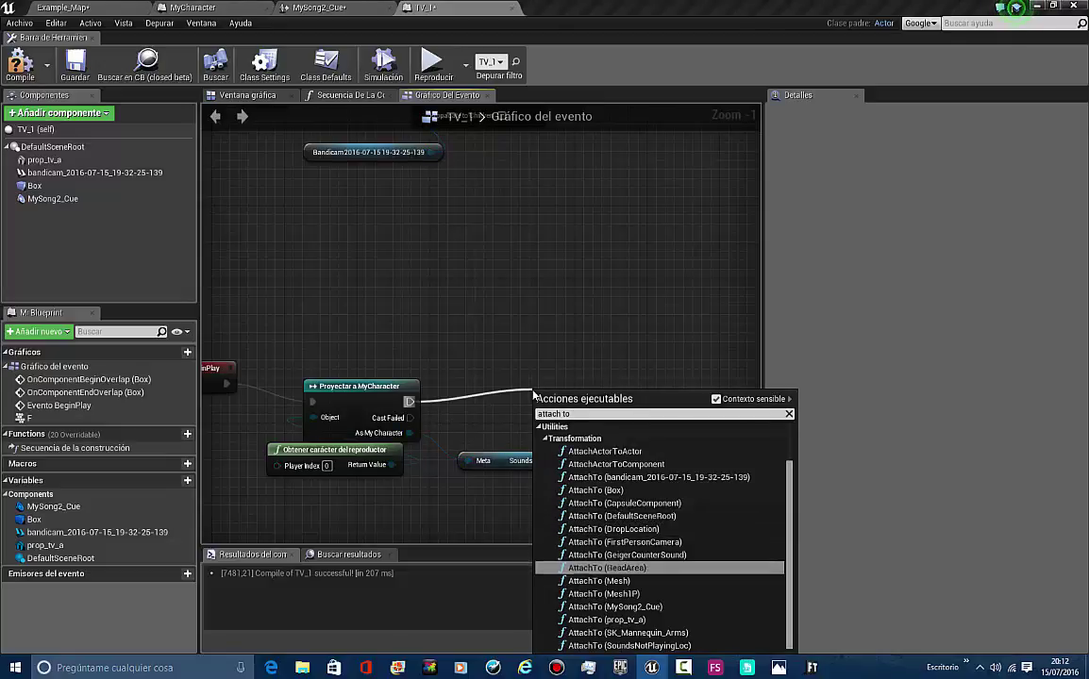
{"action": "key", "text": "Up"}
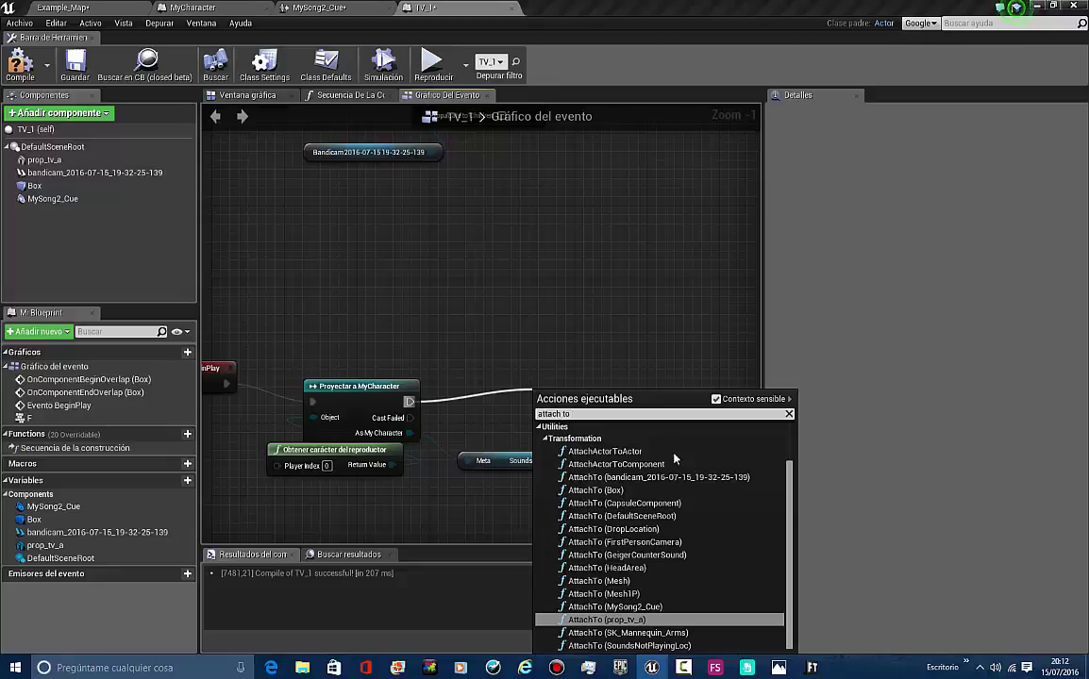
{"action": "left_click", "coordinate": [660, 477]}
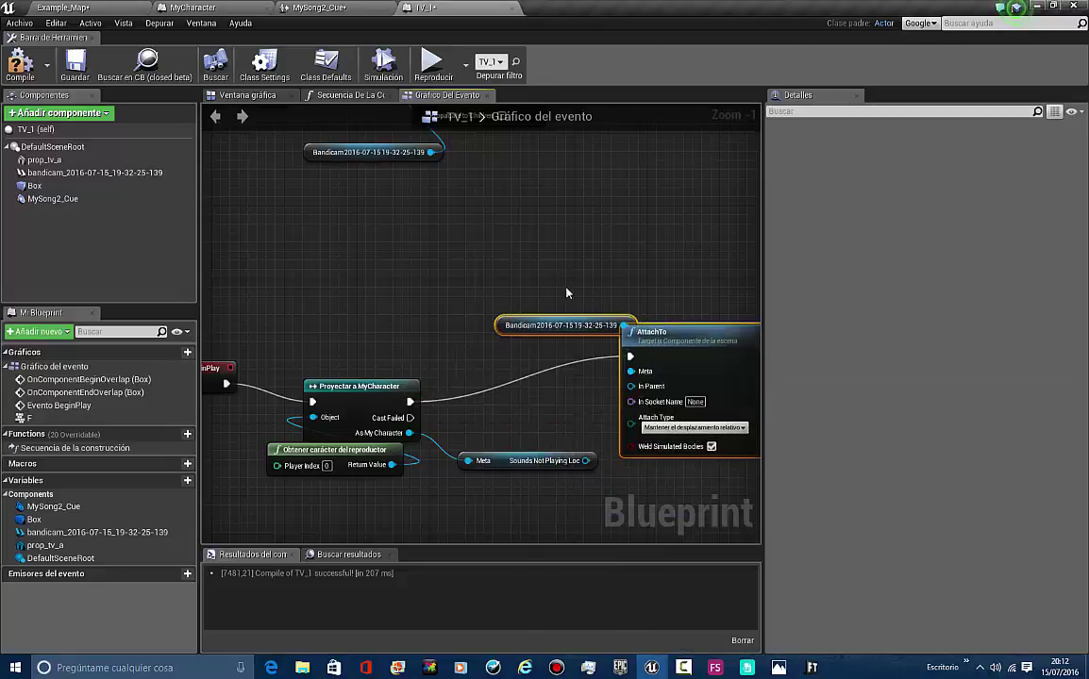
Replace the bandicam reference on the AttachTo node's Meta input with the MySong2_Cue component
{"action": "left_click", "coordinate": [538, 326]}
{"action": "key", "text": "Delete"}
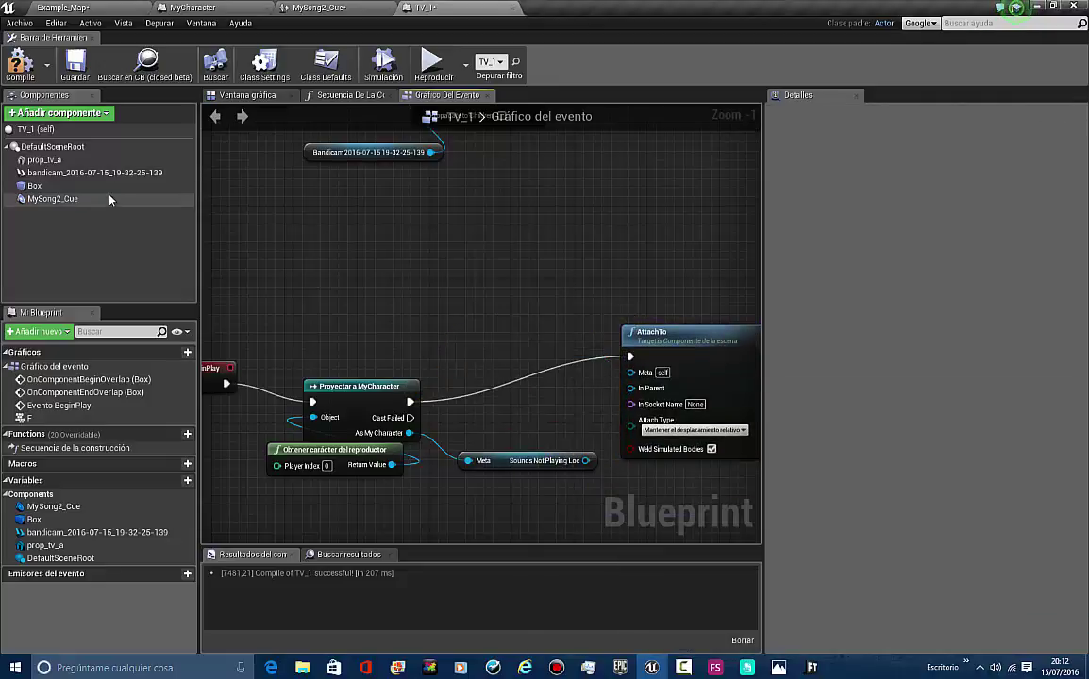
{"action": "left_click_drag", "start_coordinate": [110, 199], "coordinate": [630, 372]}
{"action": "right_click_drag", "start_coordinate": [548, 287], "coordinate": [475, 281]}
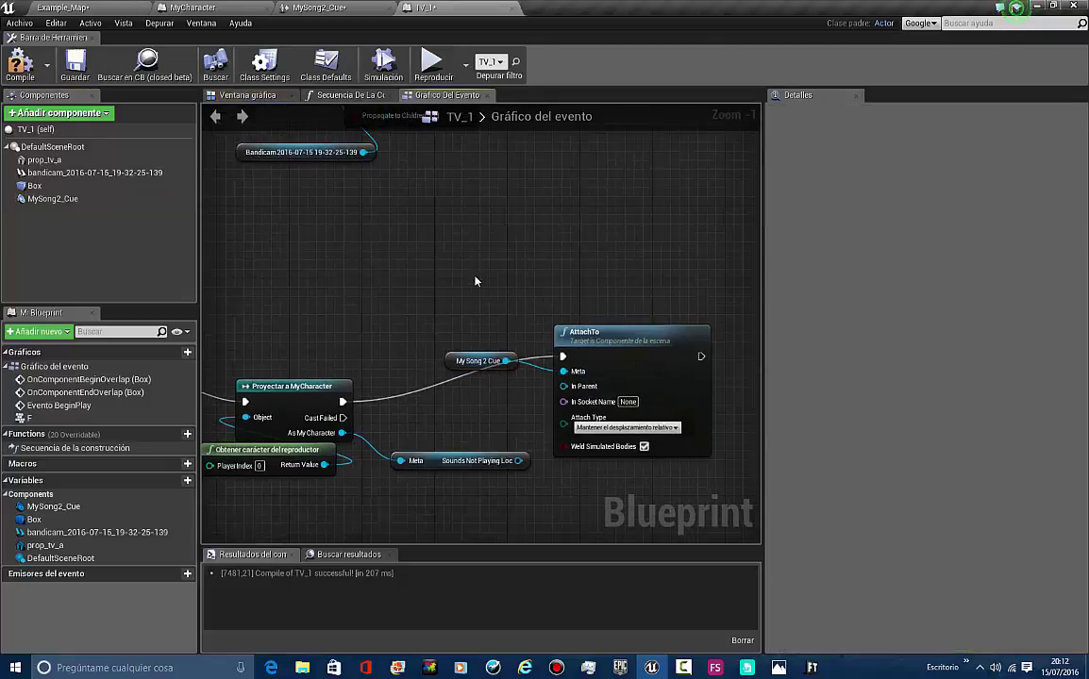
{"action": "scroll", "coordinate": [481, 283], "scroll_direction": "up", "scroll_amount": 1}
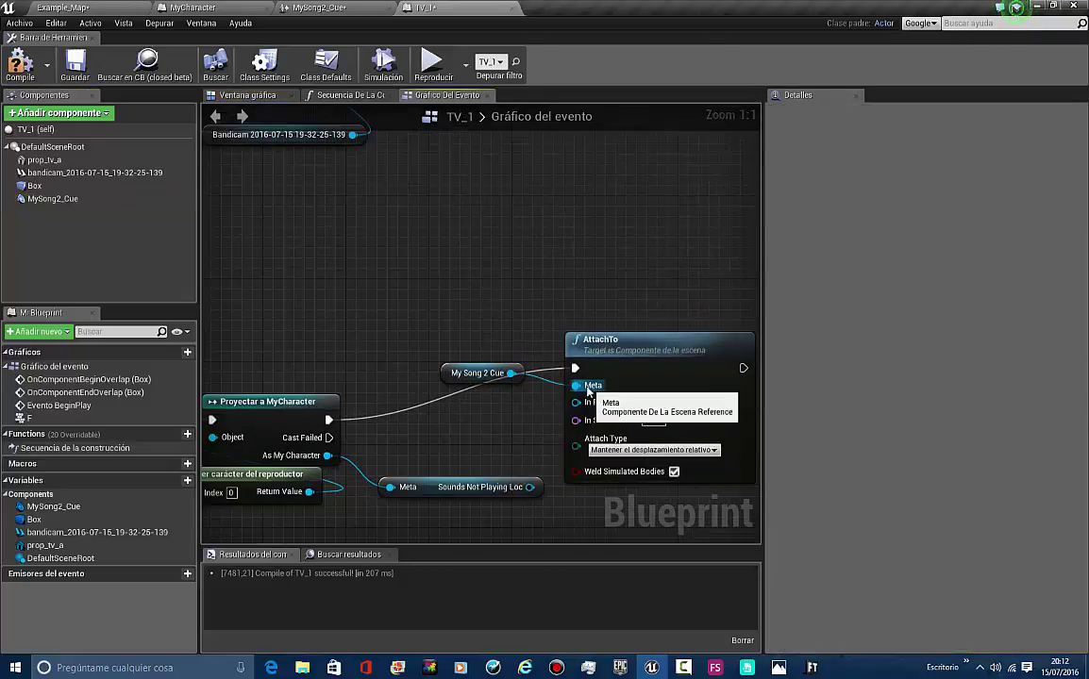
{"action": "left_click_drag", "start_coordinate": [484, 387], "coordinate": [487, 391]}
{"action": "left_click", "coordinate": [515, 417]}
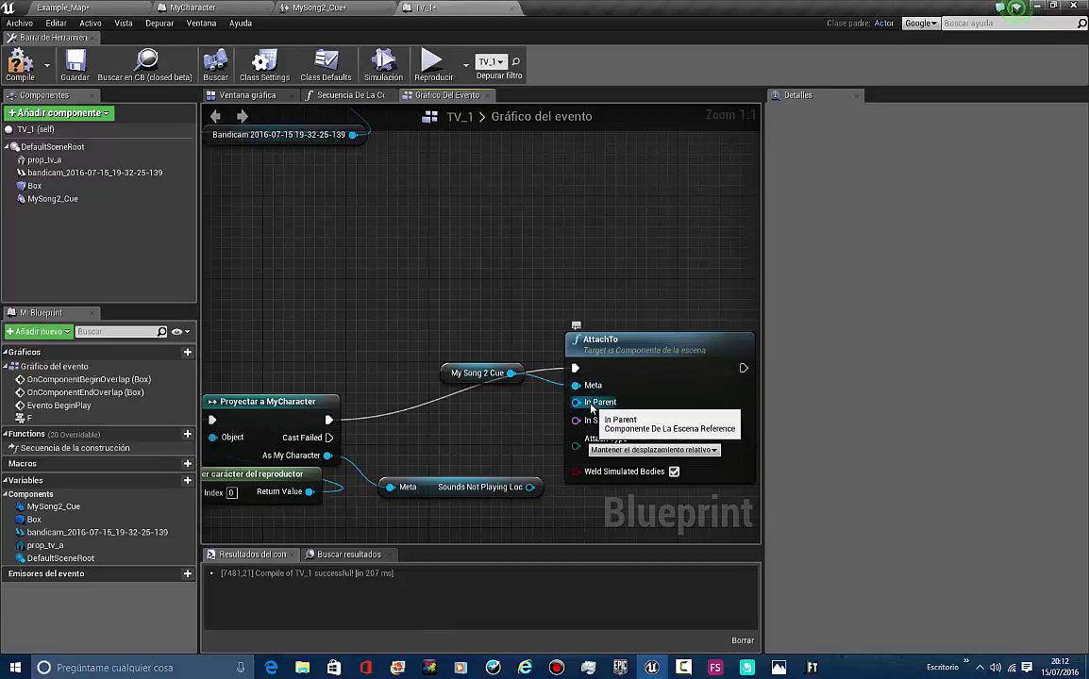
Connect Sounds Not Playing Loc to AttachTo's In Parent input and set Attach Type to Snap to Target, Keep World Scale
{"action": "left_click_drag", "start_coordinate": [577, 402], "coordinate": [528, 486]}
{"action": "left_click_drag", "start_coordinate": [527, 487], "coordinate": [527, 488]}
{"action": "left_click_drag", "start_coordinate": [487, 459], "coordinate": [466, 512]}
{"action": "left_click", "coordinate": [466, 513]}
{"action": "right_click_drag", "start_coordinate": [466, 513], "coordinate": [382, 452]}
{"action": "left_click", "coordinate": [593, 389]}
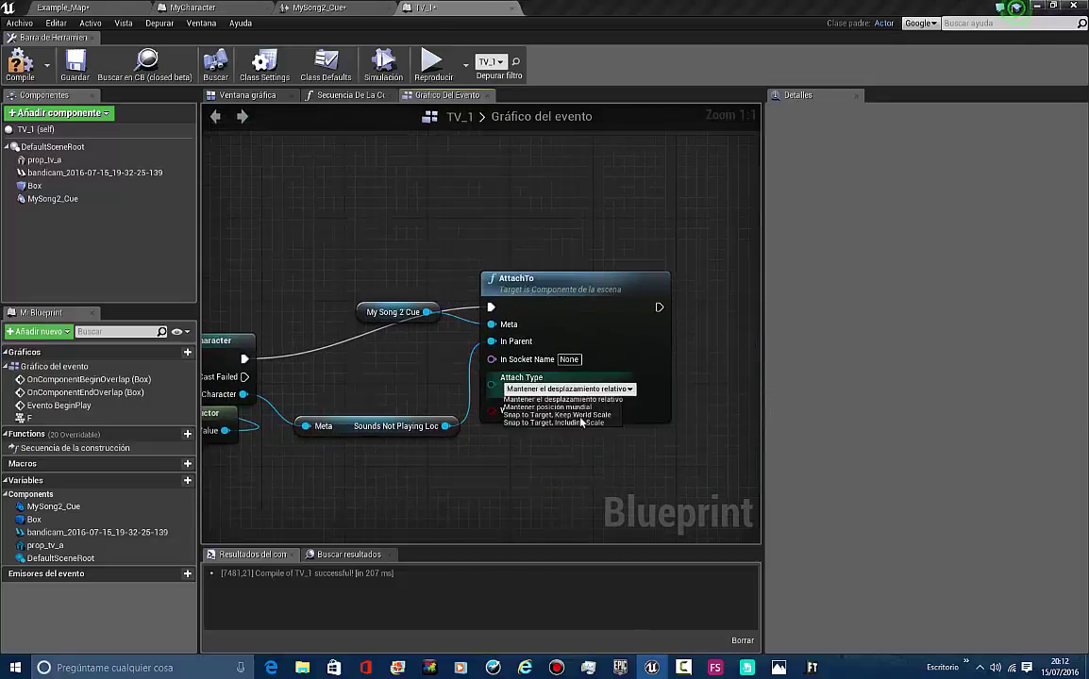
{"action": "left_click", "coordinate": [542, 418]}
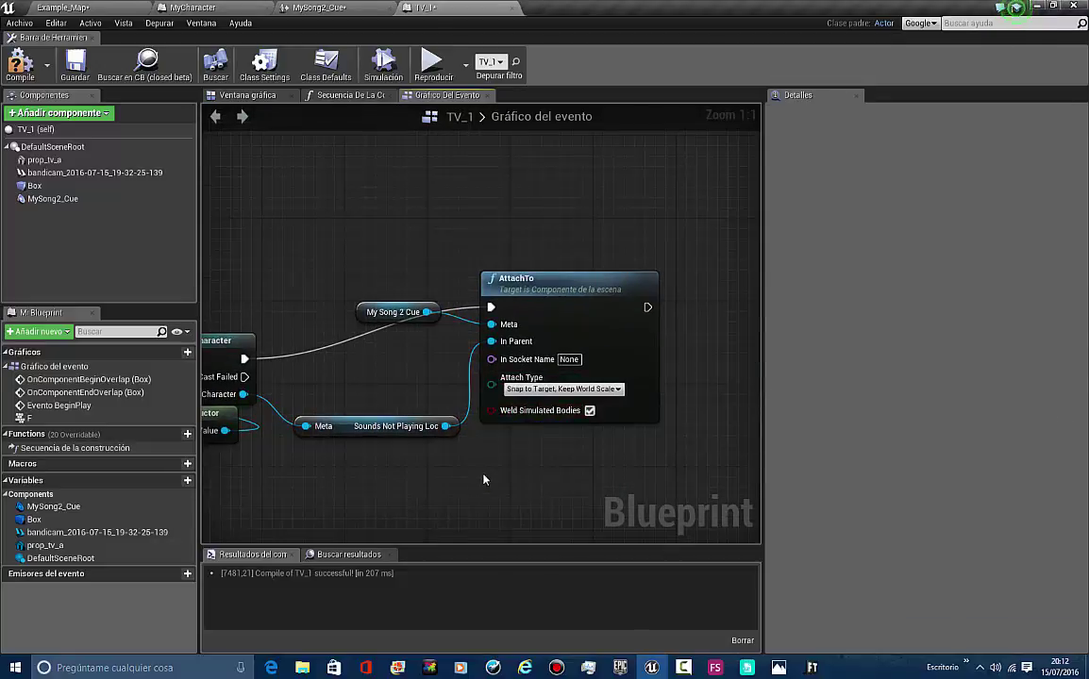
Add a FlipFlop node to the execution output of the F key's Conmutar visibilidad node
{"action": "right_click_drag", "start_coordinate": [547, 477], "coordinate": [638, 490]}
{"action": "scroll", "coordinate": [422, 275], "scroll_direction": "down", "scroll_amount": 4}
{"action": "right_click_drag", "start_coordinate": [414, 203], "coordinate": [445, 371]}
{"action": "scroll", "coordinate": [444, 371], "scroll_direction": "up", "scroll_amount": 4}
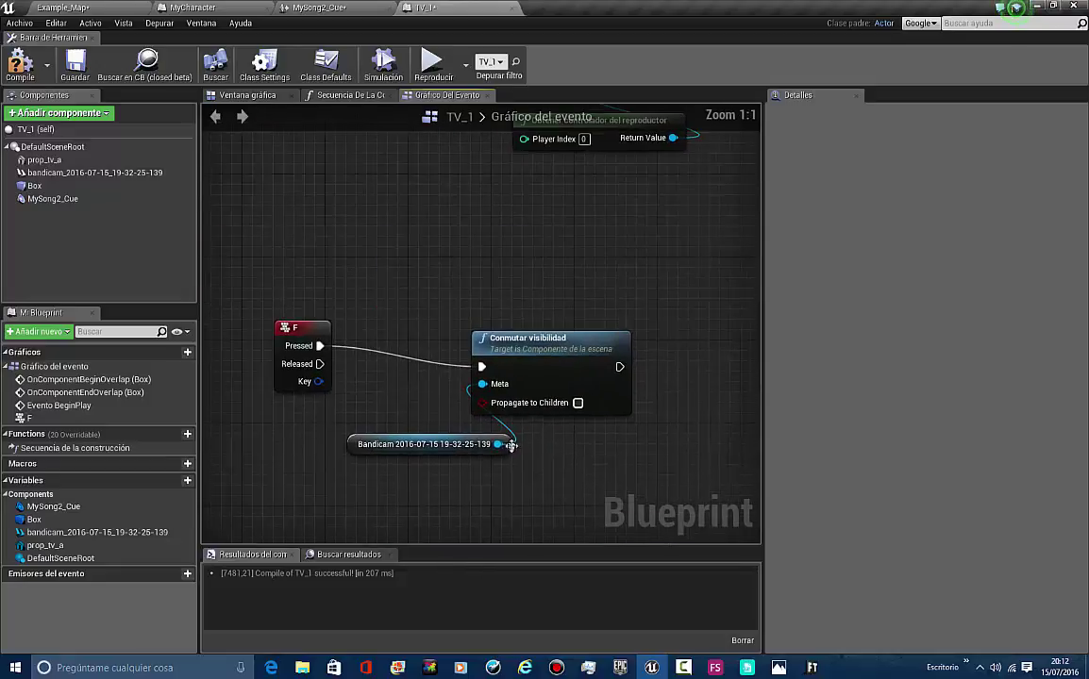
{"action": "scroll", "coordinate": [564, 355], "scroll_direction": "down", "scroll_amount": 6}
{"action": "scroll", "coordinate": [565, 355], "scroll_direction": "up", "scroll_amount": 3}
{"action": "scroll", "coordinate": [433, 491], "scroll_direction": "up", "scroll_amount": 1}
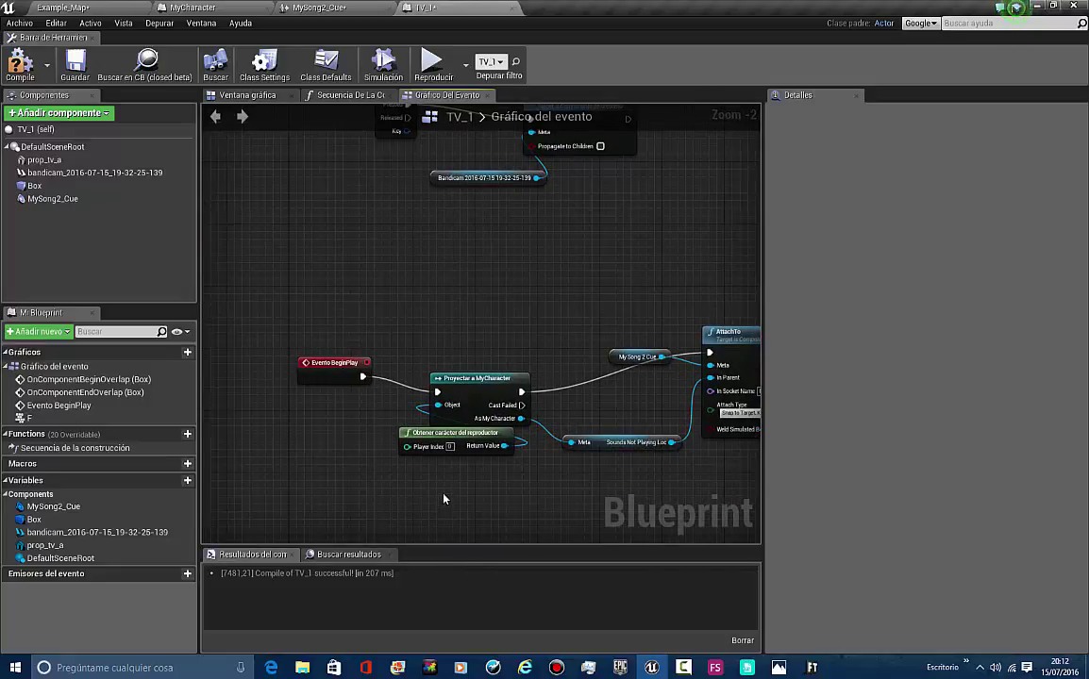
{"action": "right_click_drag", "start_coordinate": [443, 499], "coordinate": [477, 446]}
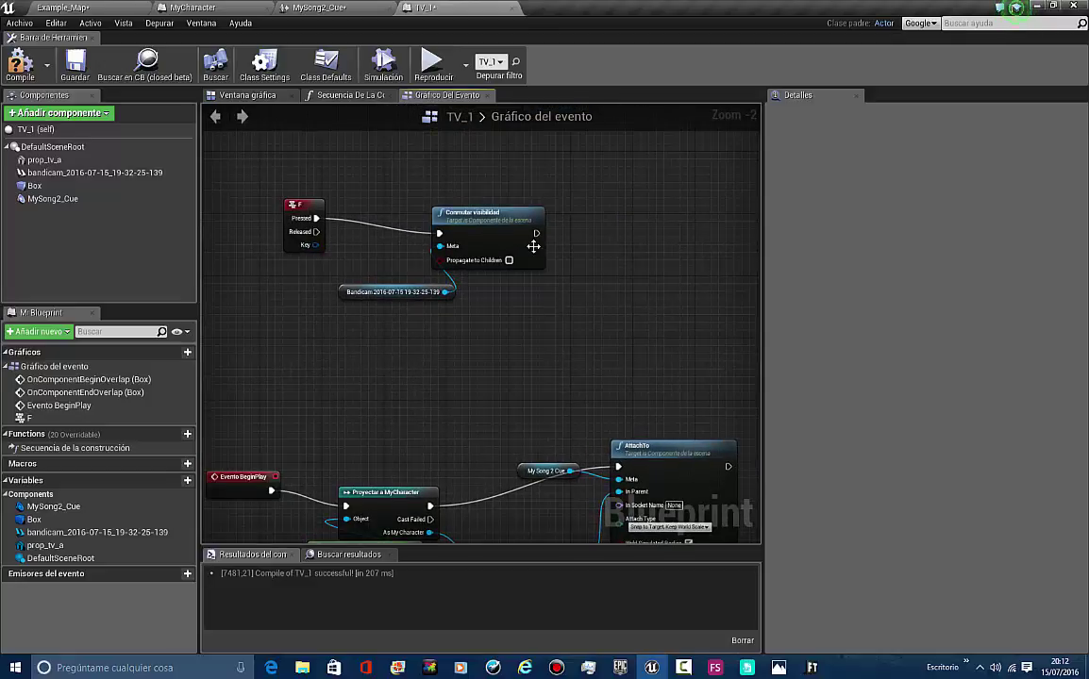
{"action": "scroll", "coordinate": [533, 247], "scroll_direction": "up", "scroll_amount": 2}
{"action": "left_click_drag", "start_coordinate": [545, 227], "coordinate": [681, 255]}
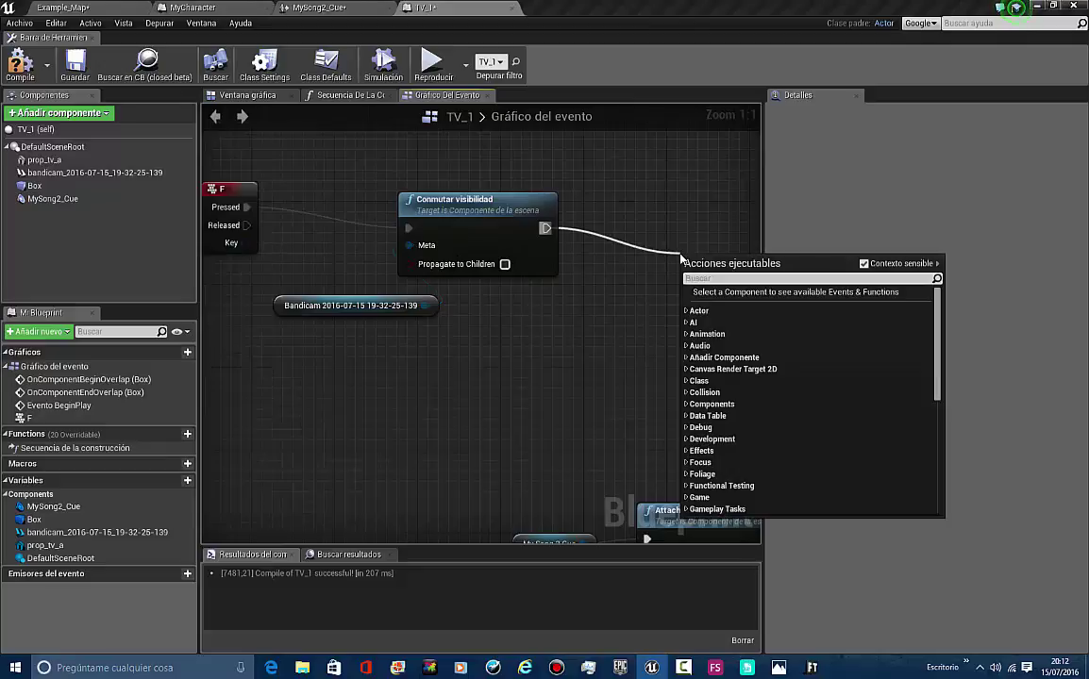
{"action": "type", "text": "fl"}
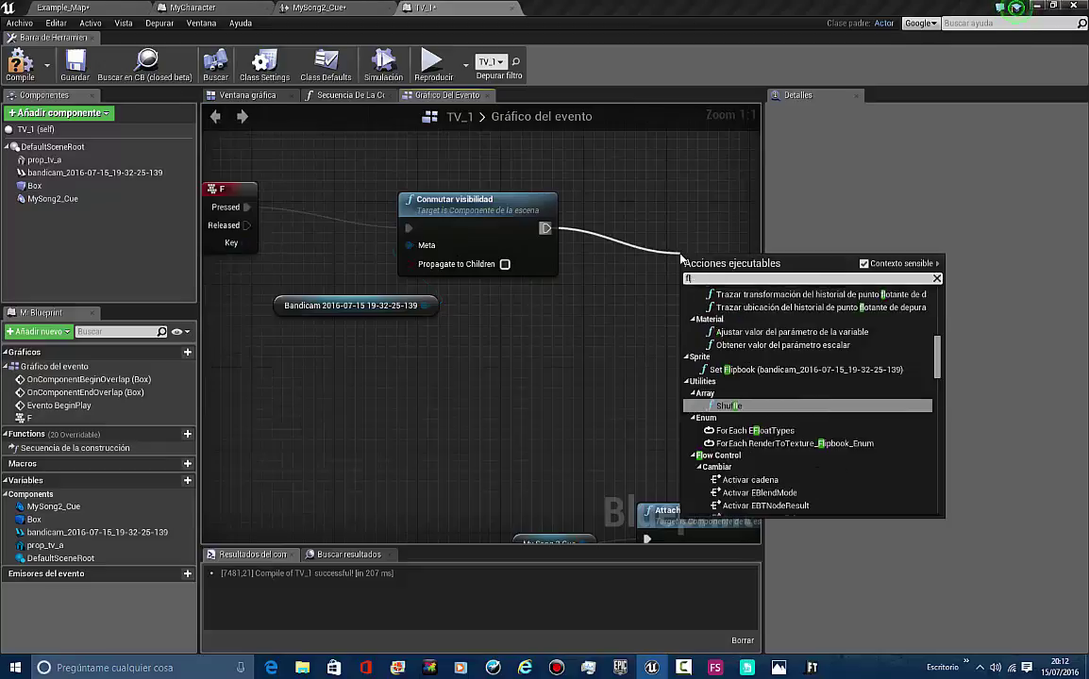
{"action": "type", "text": "ip flop"}
{"action": "key", "text": "Return"}
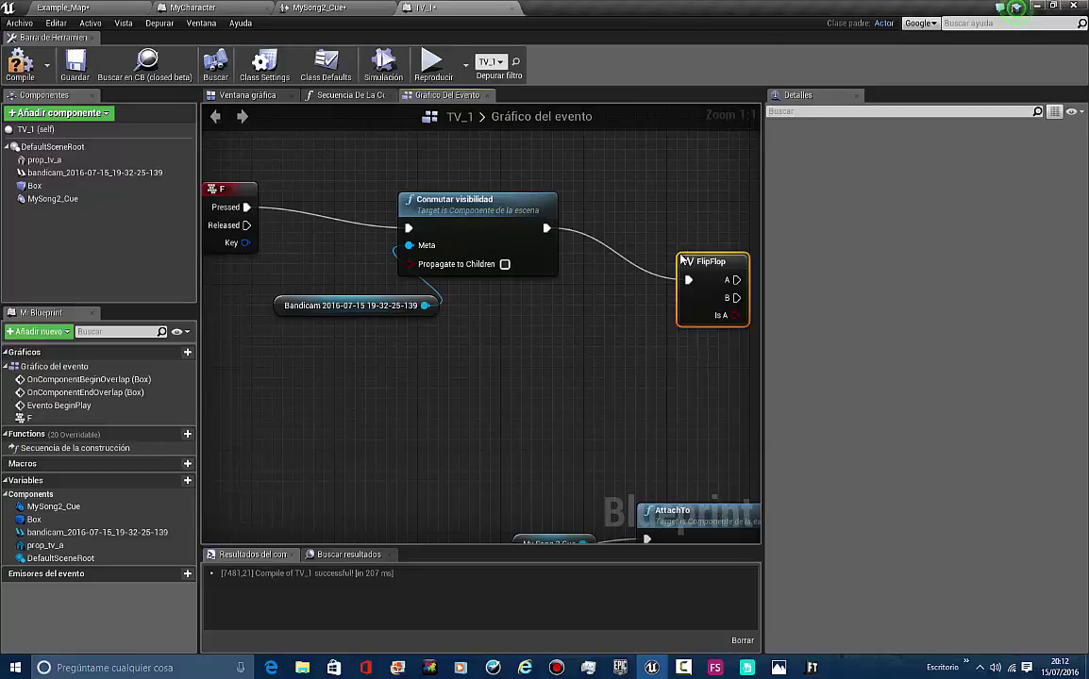
Reposition the FlipFlop node close beside the Conmutar visibilidad node, level with its execution output
{"action": "right_click_drag", "start_coordinate": [573, 365], "coordinate": [511, 388]}
{"action": "left_click", "coordinate": [521, 383]}
{"action": "left_click_drag", "start_coordinate": [641, 302], "coordinate": [558, 252]}
{"action": "left_click", "coordinate": [628, 211]}
Duplicate the BeginPlay chain's Cast To MyCharacter, player character, Sounds Not Playing Loc, My Song 2 Cue and AttachTo nodes near the FlipFlop
{"action": "scroll", "coordinate": [491, 275], "scroll_direction": "down", "scroll_amount": 3}
{"action": "right_click_drag", "start_coordinate": [627, 212], "coordinate": [521, 334]}
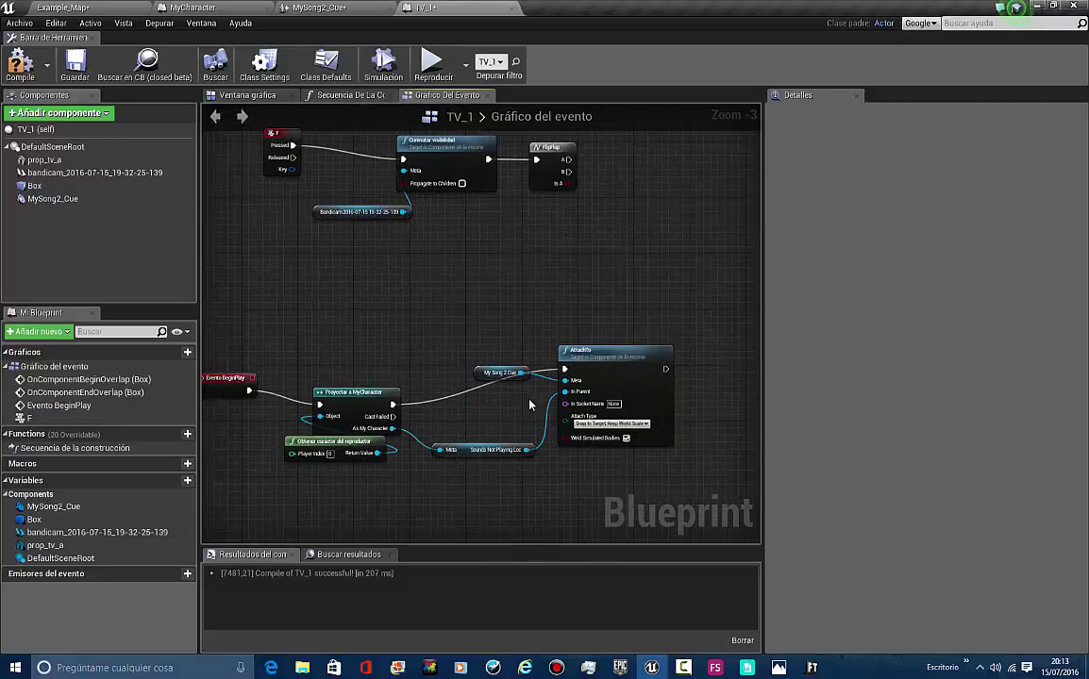
{"action": "right_click_drag", "start_coordinate": [529, 404], "coordinate": [461, 478]}
{"action": "left_click_drag", "start_coordinate": [462, 478], "coordinate": [626, 260]}
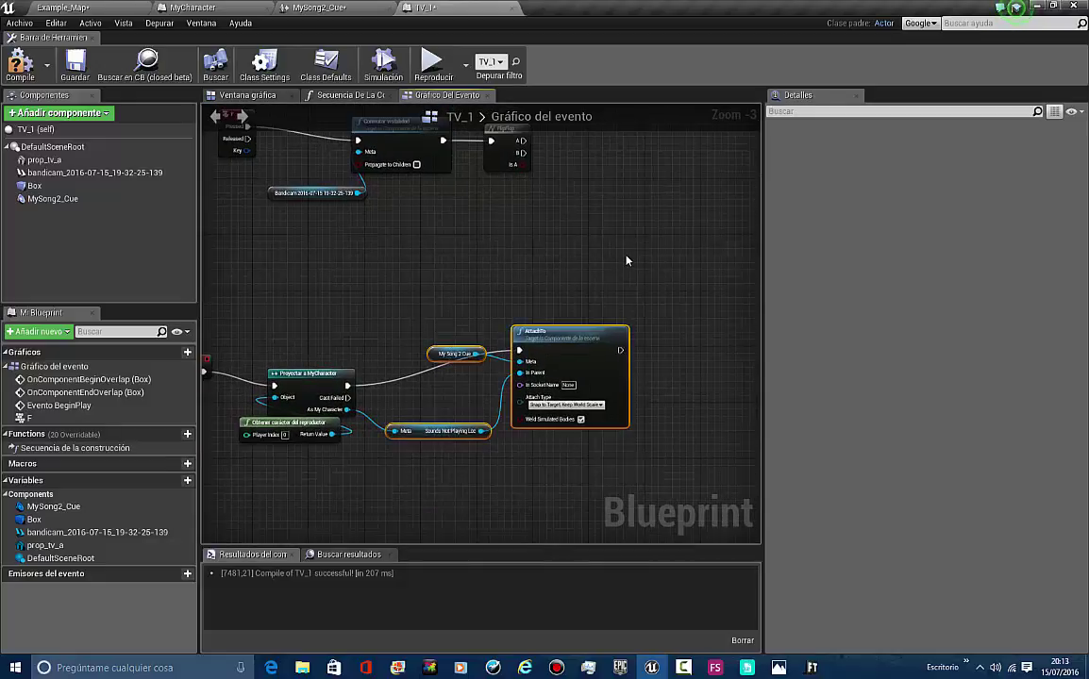
{"action": "right_click_drag", "start_coordinate": [352, 453], "coordinate": [448, 395]}
{"action": "left_click_drag", "start_coordinate": [377, 455], "coordinate": [649, 217]}
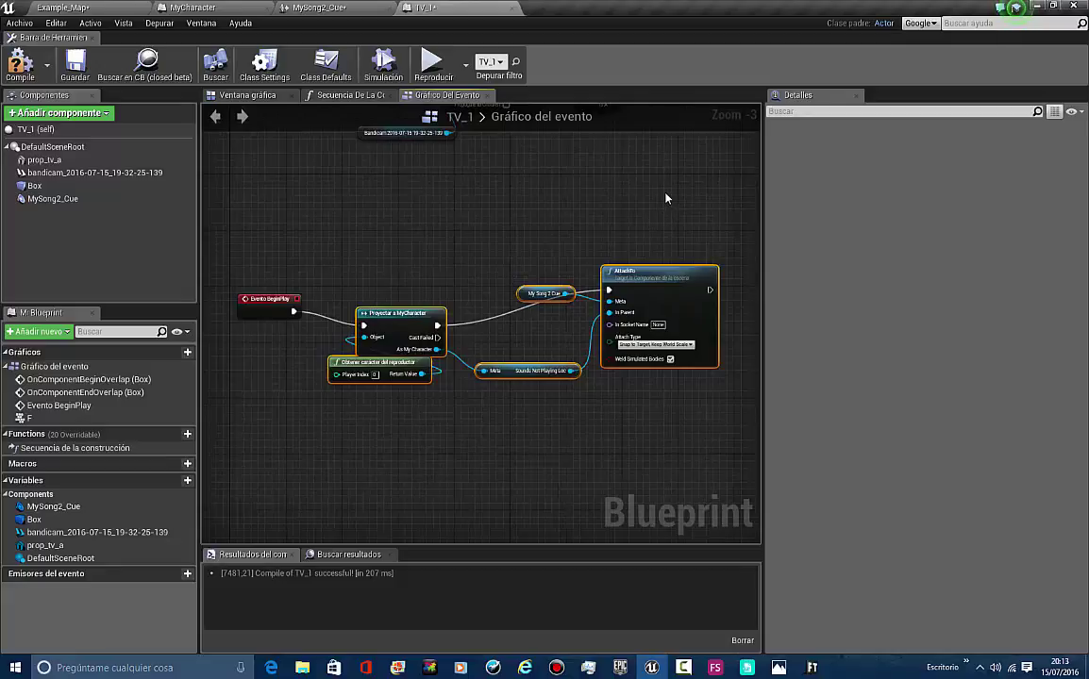
{"action": "right_click_drag", "start_coordinate": [696, 135], "coordinate": [529, 320]}
{"action": "key", "text": "ctrl+v"}
{"action": "right_click_drag", "start_coordinate": [725, 274], "coordinate": [646, 299]}
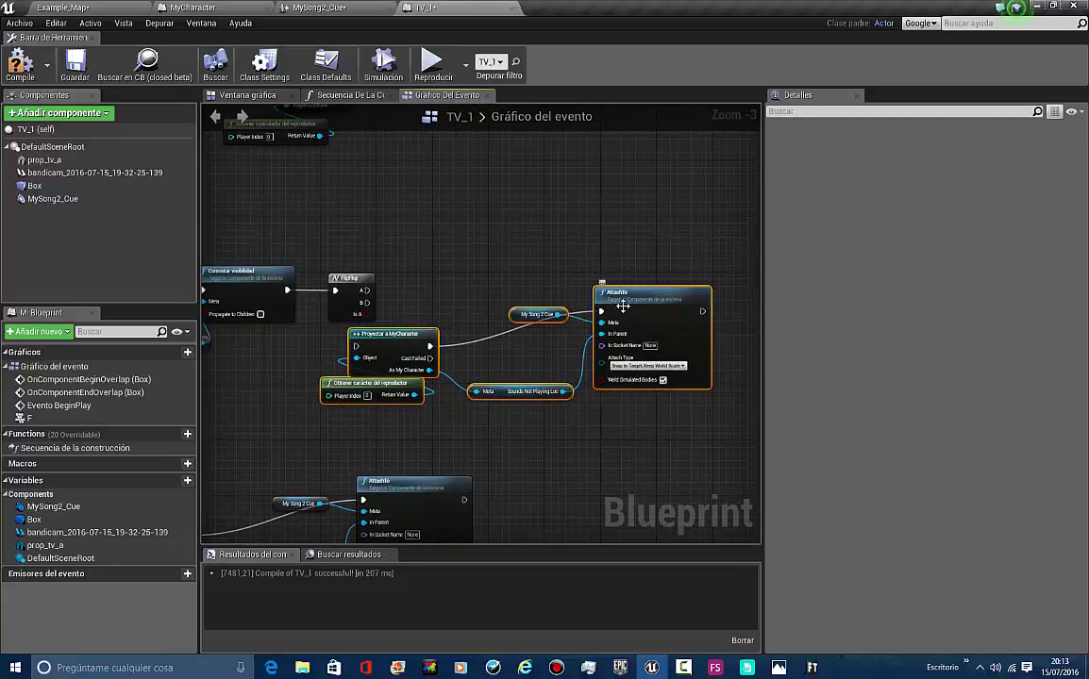
Move the whole duplicated node group up so it sits beside the FlipFlop
{"action": "left_click", "coordinate": [556, 274]}
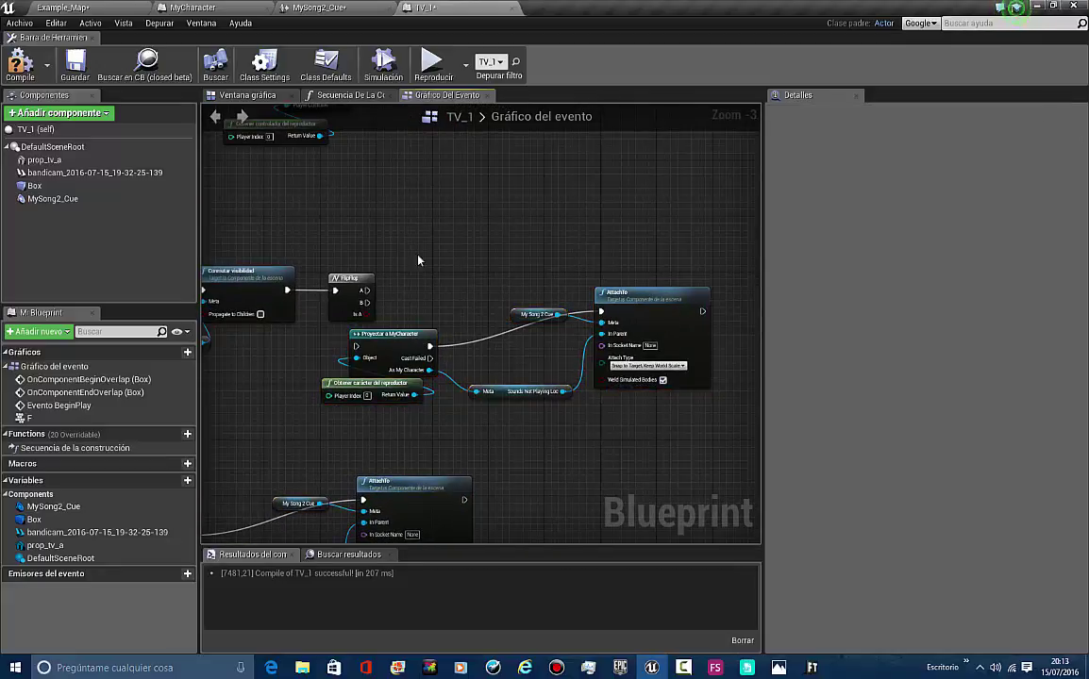
{"action": "right_click_drag", "start_coordinate": [587, 364], "coordinate": [550, 365]}
{"action": "left_click_drag", "start_coordinate": [349, 420], "coordinate": [698, 277]}
{"action": "left_click_drag", "start_coordinate": [637, 301], "coordinate": [636, 237]}
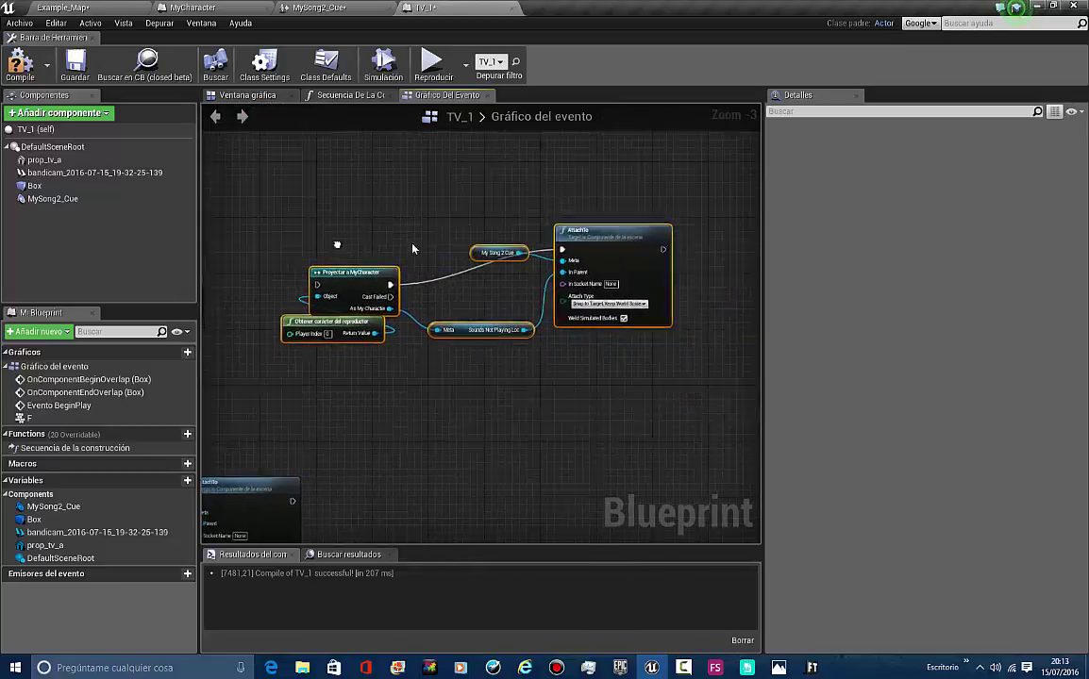
Connect the FlipFlop's B output to the duplicated Cast To MyCharacter node's execution input
{"action": "right_click_drag", "start_coordinate": [283, 269], "coordinate": [463, 285]}
{"action": "scroll", "coordinate": [464, 285], "scroll_direction": "up", "scroll_amount": 2}
{"action": "left_click", "coordinate": [464, 285]}
{"action": "left_click_drag", "start_coordinate": [517, 303], "coordinate": [517, 306]}
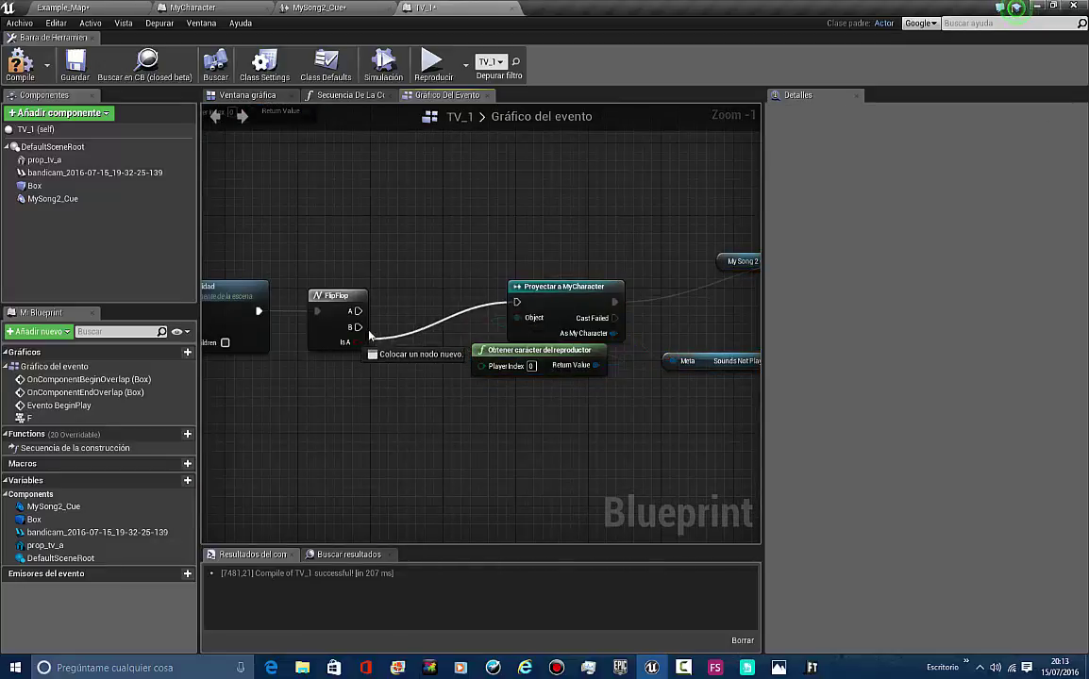
{"action": "left_click", "coordinate": [564, 364]}
Shift the duplicated cast and AttachTo group below the level of the FlipFlop to free space above it
{"action": "scroll", "coordinate": [527, 420], "scroll_direction": "down", "scroll_amount": 2}
{"action": "right_click_drag", "start_coordinate": [618, 373], "coordinate": [473, 358]}
{"action": "left_click_drag", "start_coordinate": [302, 388], "coordinate": [647, 364]}
{"action": "left_click", "coordinate": [396, 283]}
{"action": "right_click_drag", "start_coordinate": [386, 280], "coordinate": [524, 245]}
Paste a second copy of the cast and AttachTo node group above the one wired to FlipFlop B
{"action": "scroll", "coordinate": [524, 244], "scroll_direction": "up", "scroll_amount": 2}
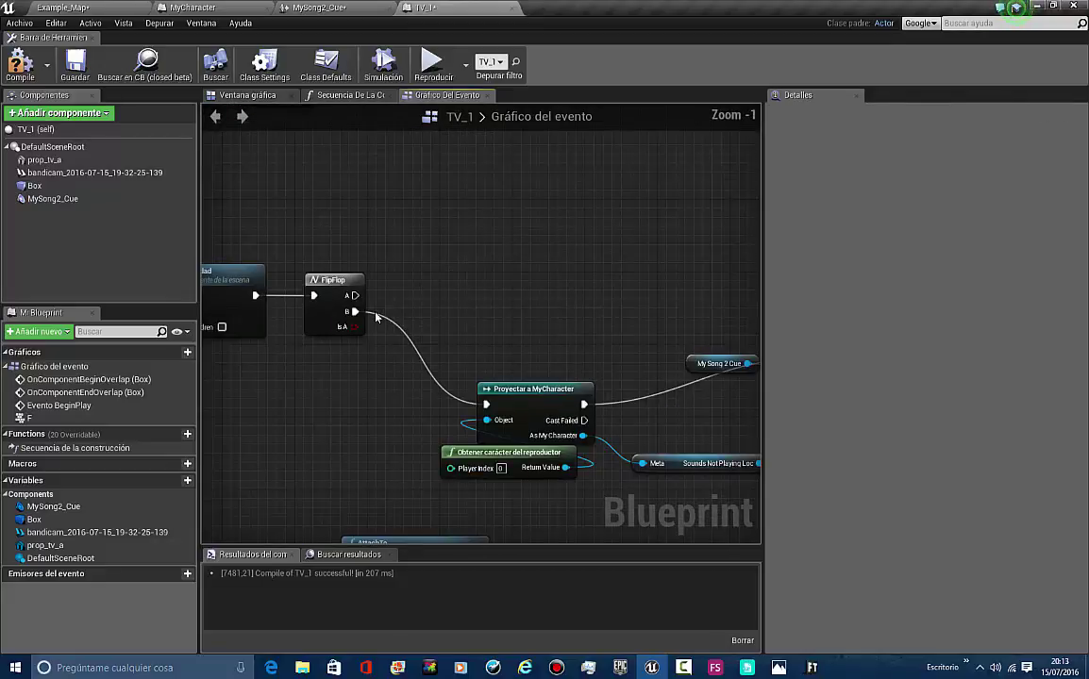
{"action": "left_click_drag", "start_coordinate": [357, 297], "coordinate": [494, 264]}
{"action": "left_click", "coordinate": [624, 219]}
{"action": "scroll", "coordinate": [604, 226], "scroll_direction": "down", "scroll_amount": 2}
{"action": "right_click_drag", "start_coordinate": [556, 243], "coordinate": [389, 241]}
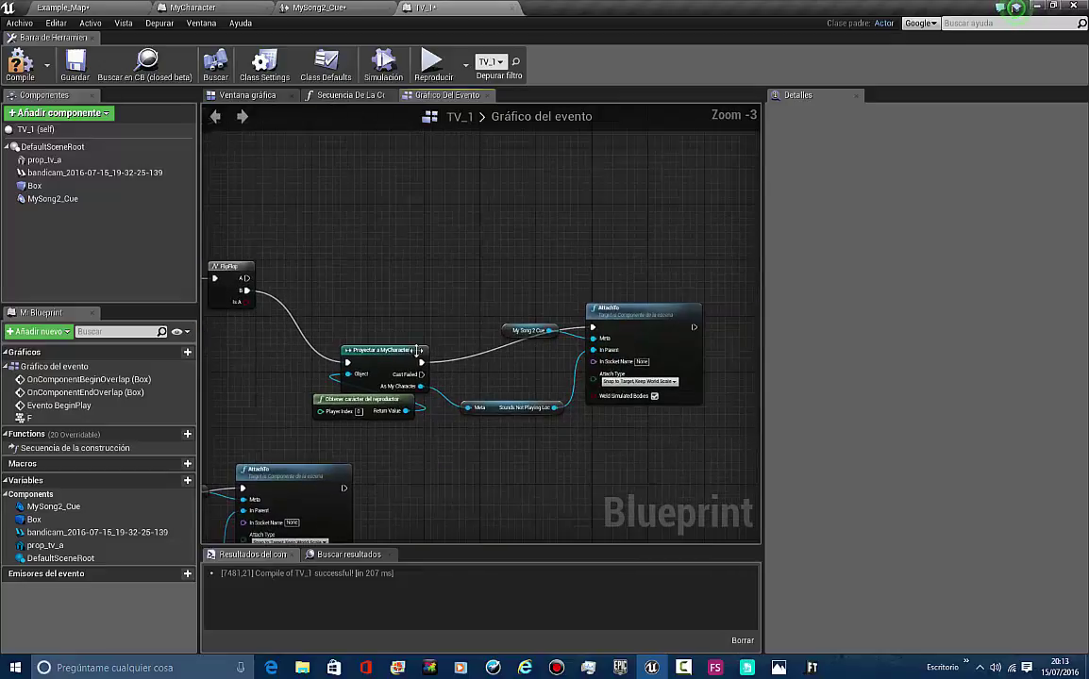
{"action": "key", "text": "ctrl+v"}
{"action": "left_click_drag", "start_coordinate": [368, 203], "coordinate": [411, 214]}
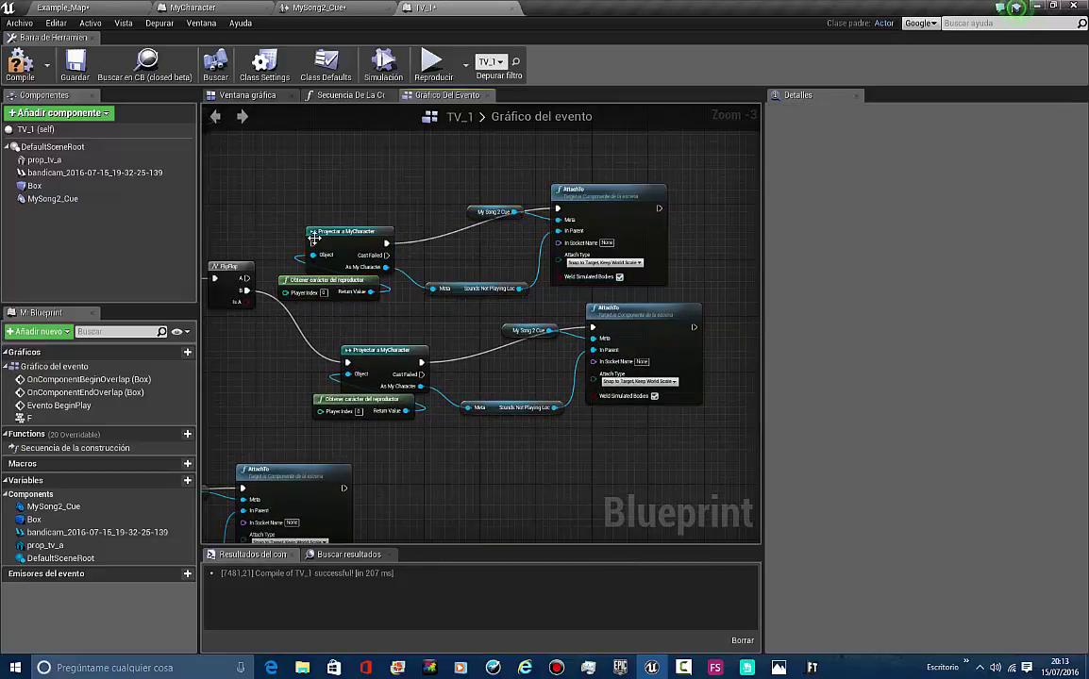
Reduce the upper copy to My Song 2 Cue and AttachTo by deleting its cast, player character and Sounds Not Playing Loc nodes
{"action": "left_click_drag", "start_coordinate": [315, 244], "coordinate": [246, 279]}
{"action": "scroll", "coordinate": [314, 299], "scroll_direction": "up", "scroll_amount": 2}
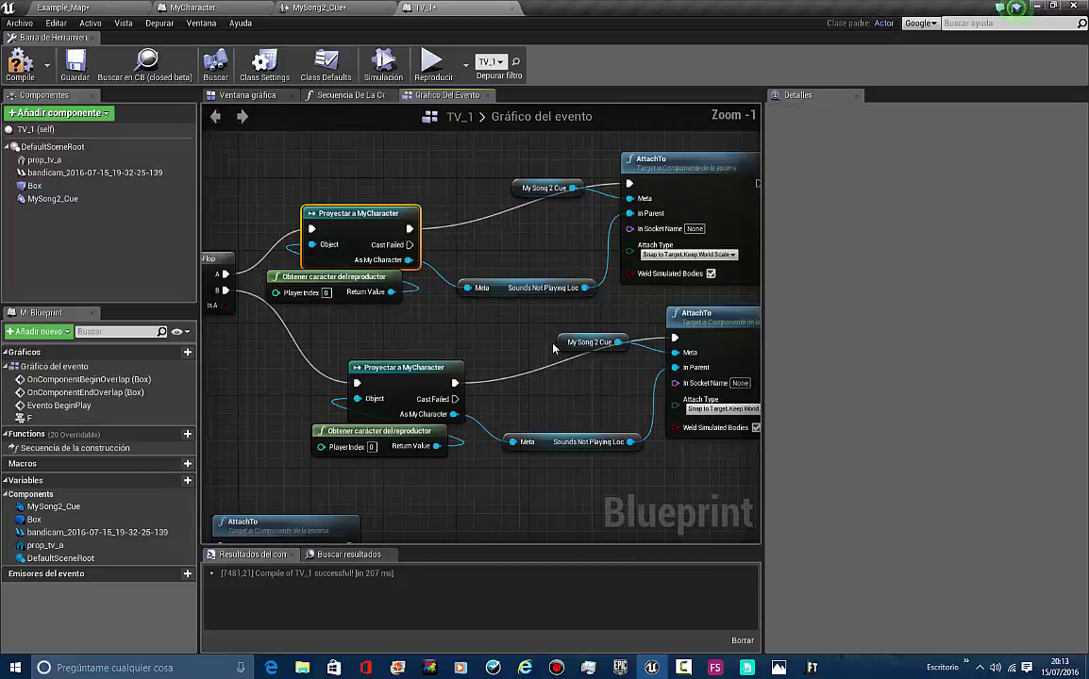
{"action": "right_click_drag", "start_coordinate": [421, 314], "coordinate": [492, 362]}
{"action": "key", "text": "Delete"}
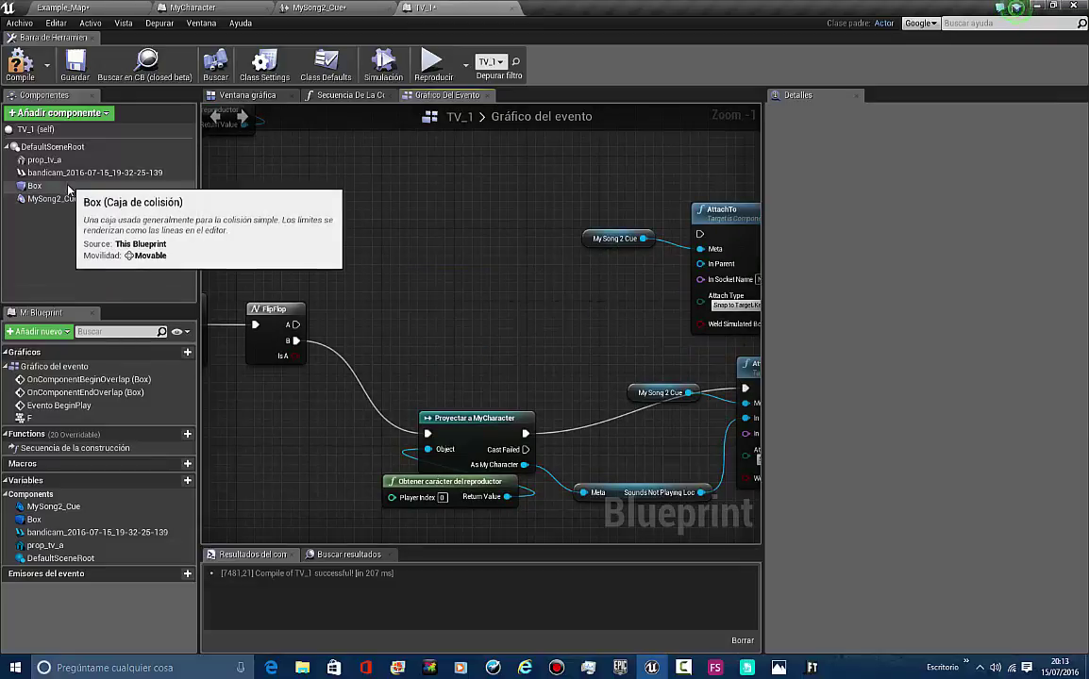
Connect a prop_tv_a reference to the upper AttachTo's In Parent and the FlipFlop's A output to its execution input
{"action": "left_click_drag", "start_coordinate": [49, 163], "coordinate": [710, 271]}
{"action": "right_click_drag", "start_coordinate": [602, 300], "coordinate": [568, 320]}
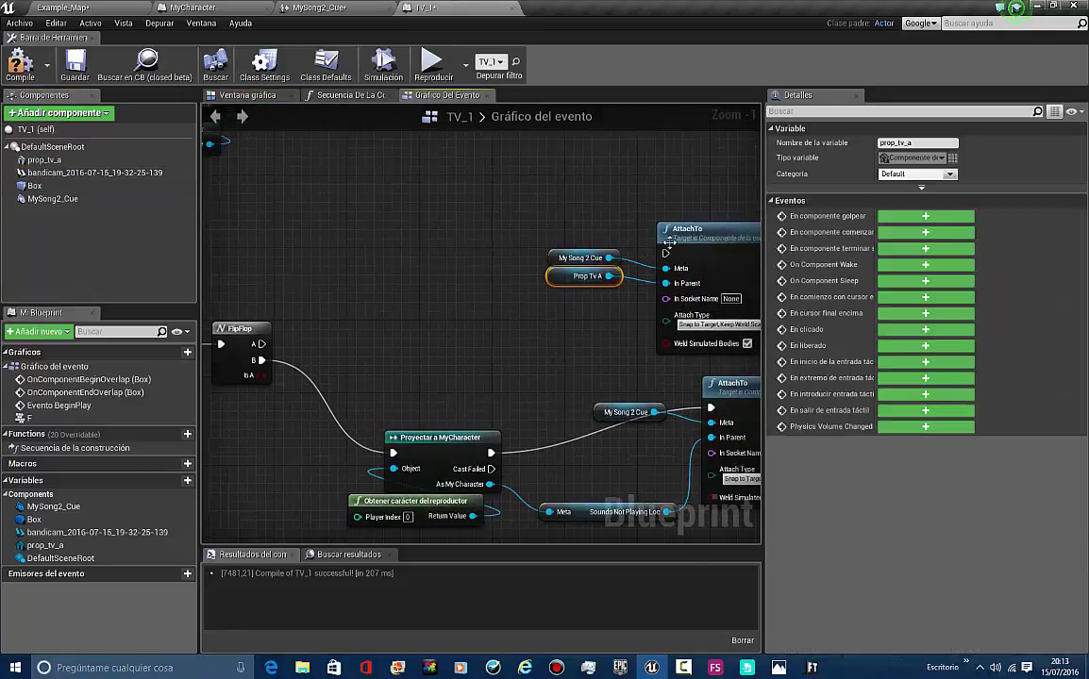
{"action": "left_click_drag", "start_coordinate": [666, 253], "coordinate": [262, 344]}
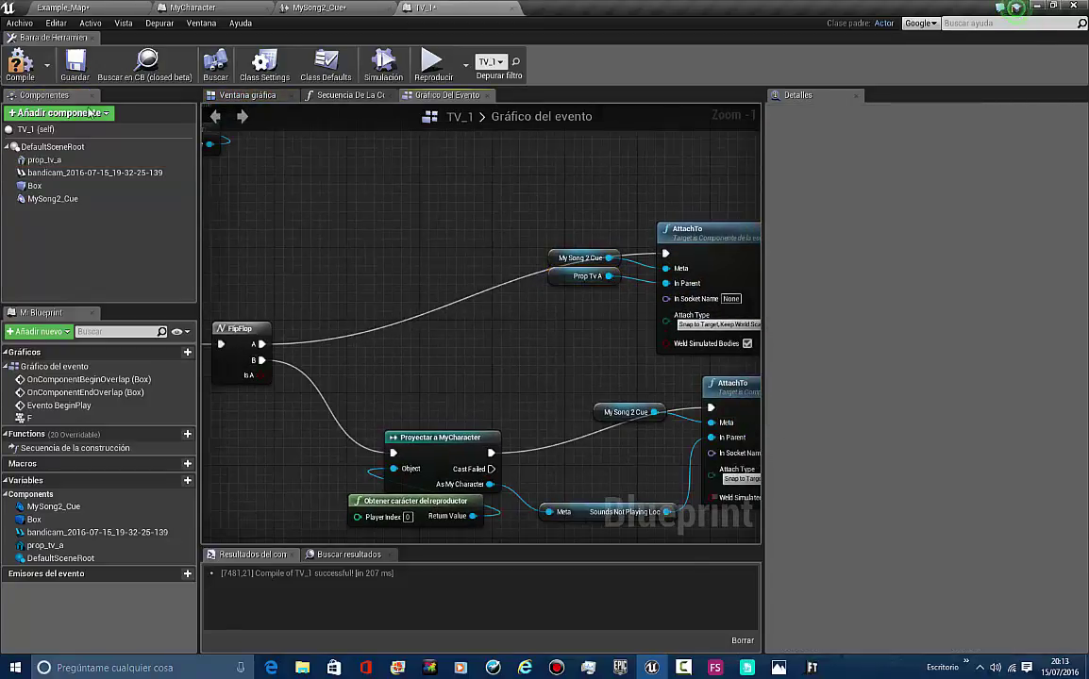
Play-test Example_Map by walking up to the TV, switching it on and checking its screen and sound, and end the session
{"action": "left_click", "coordinate": [62, 7]}
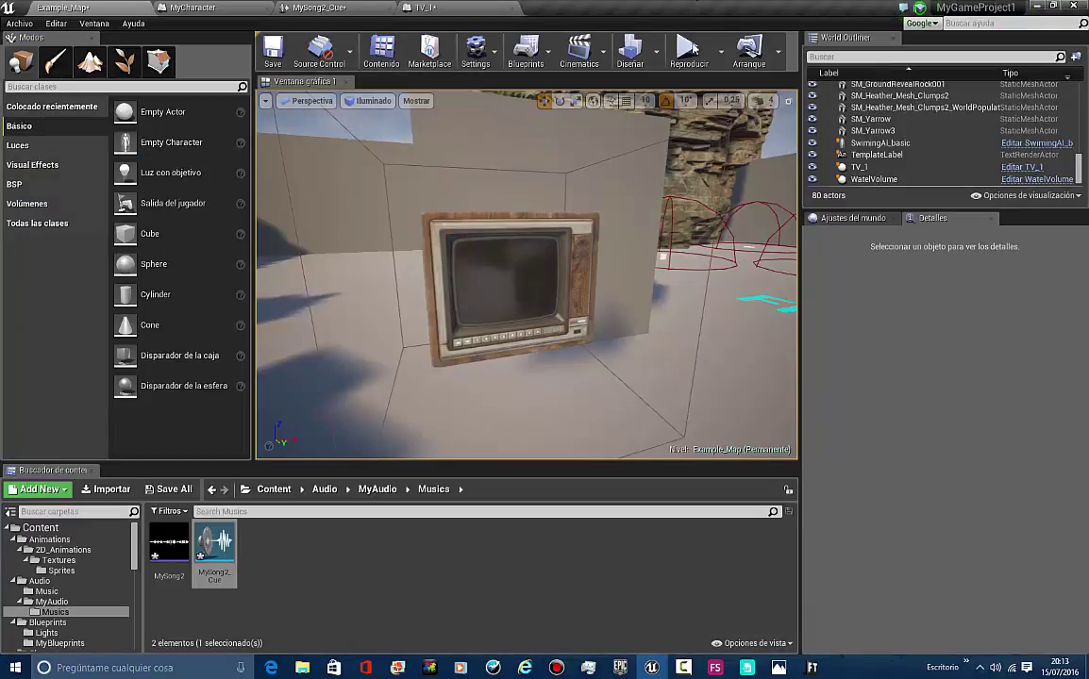
{"action": "left_click", "coordinate": [662, 207]}
{"action": "key", "text": "w"}
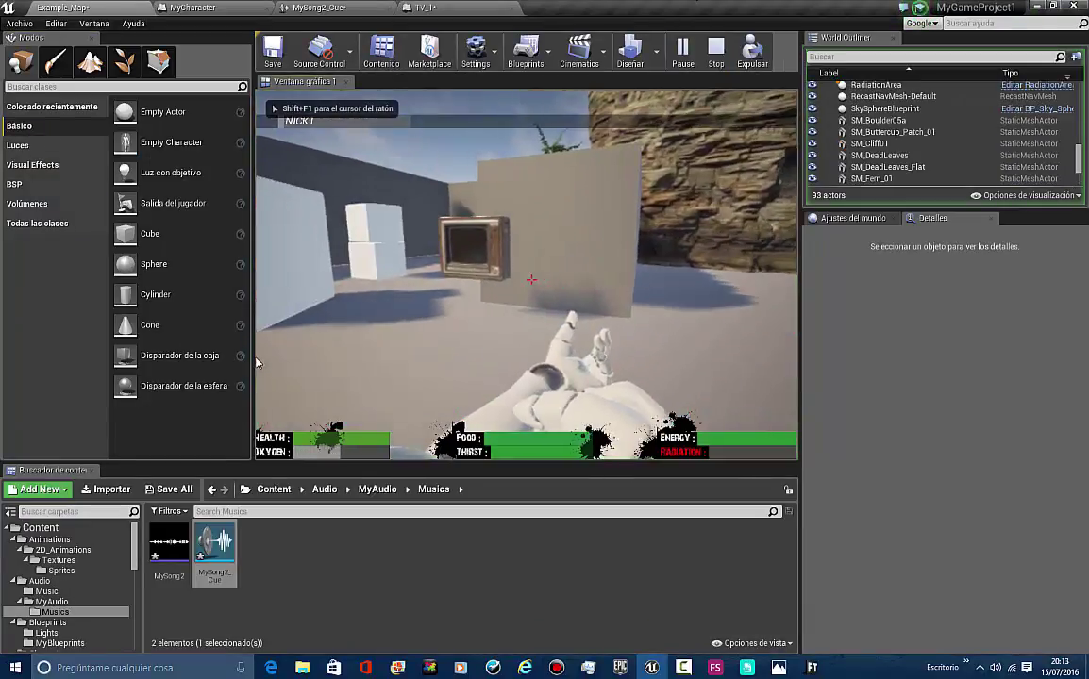
{"action": "key", "text": "w"}
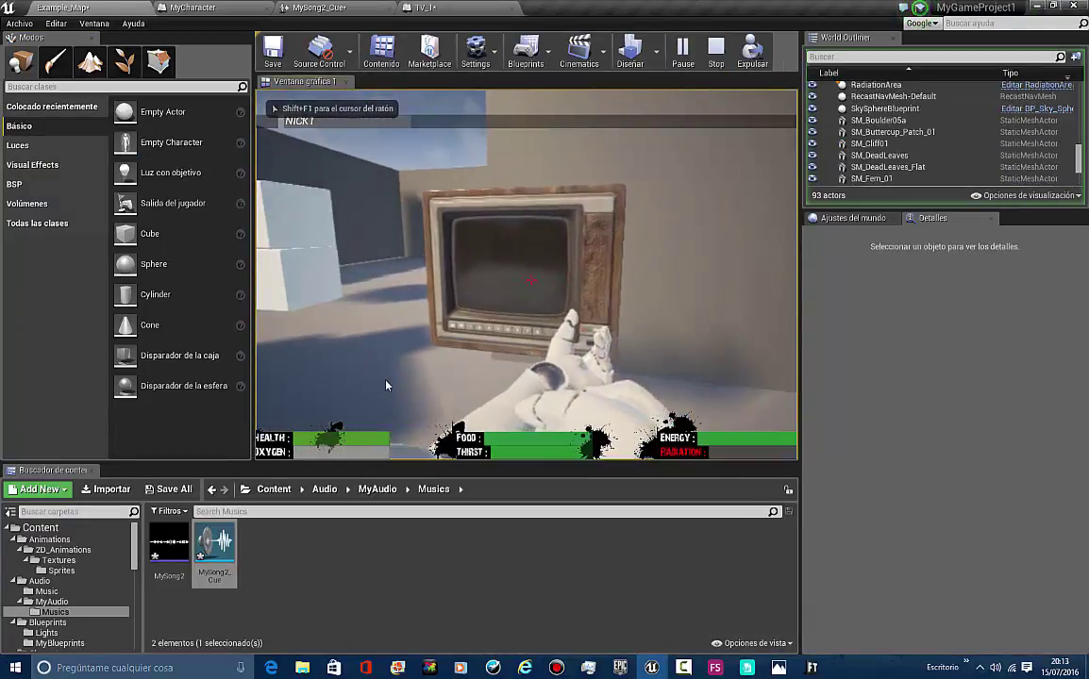
{"action": "key", "text": "e"}
{"action": "key", "text": "s"}
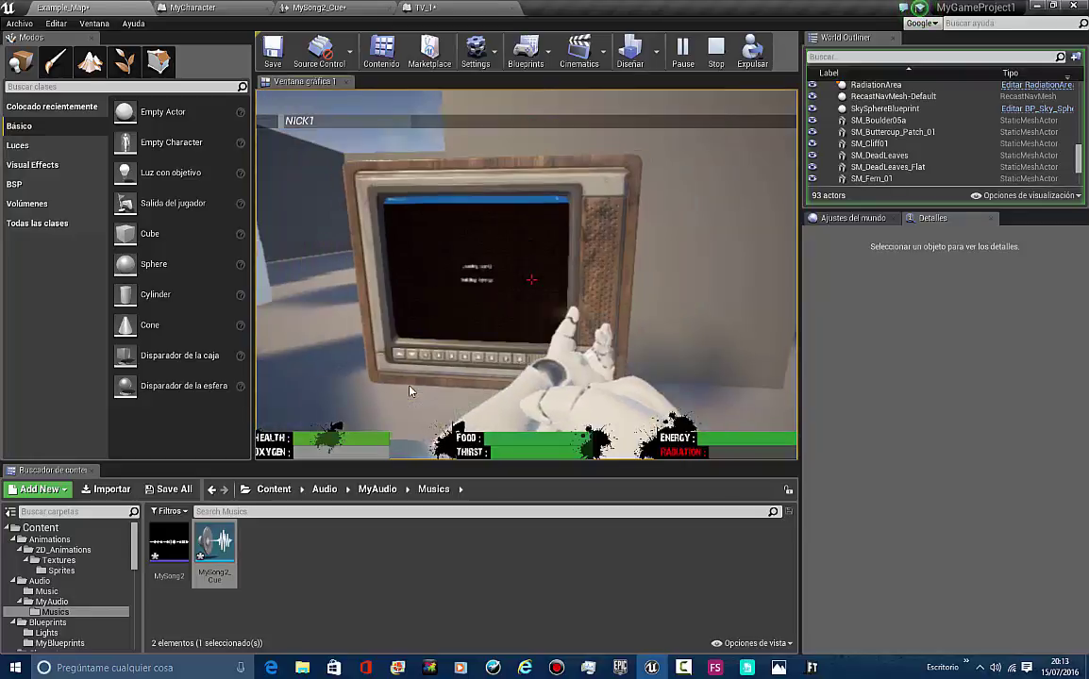
{"action": "key", "text": "w"}
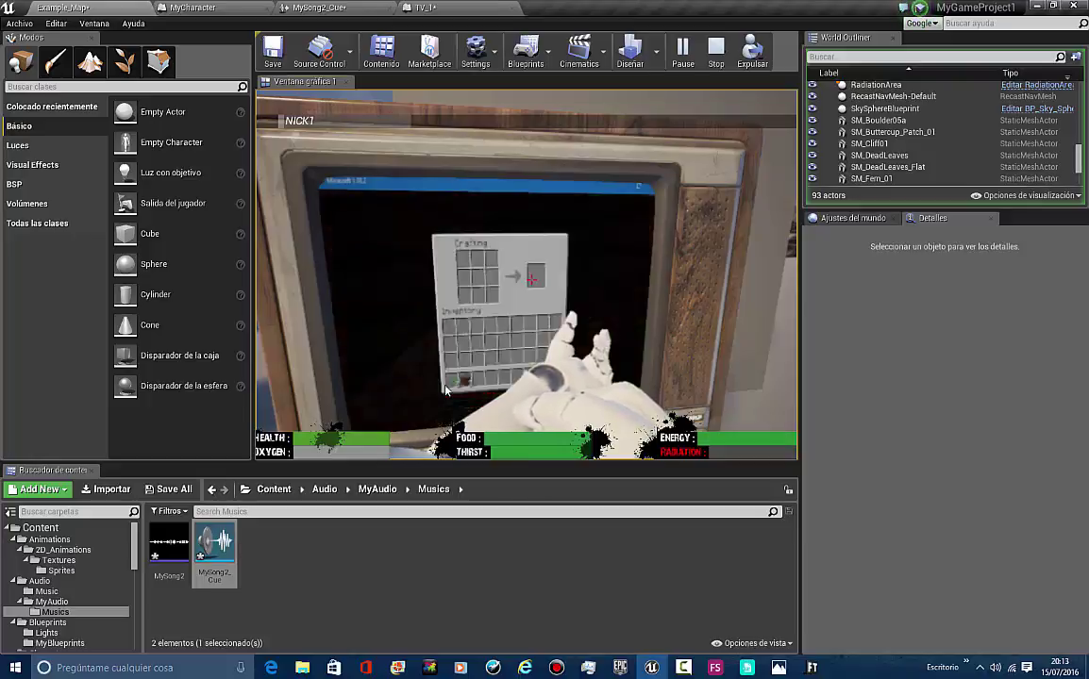
{"action": "key", "text": "Escape"}
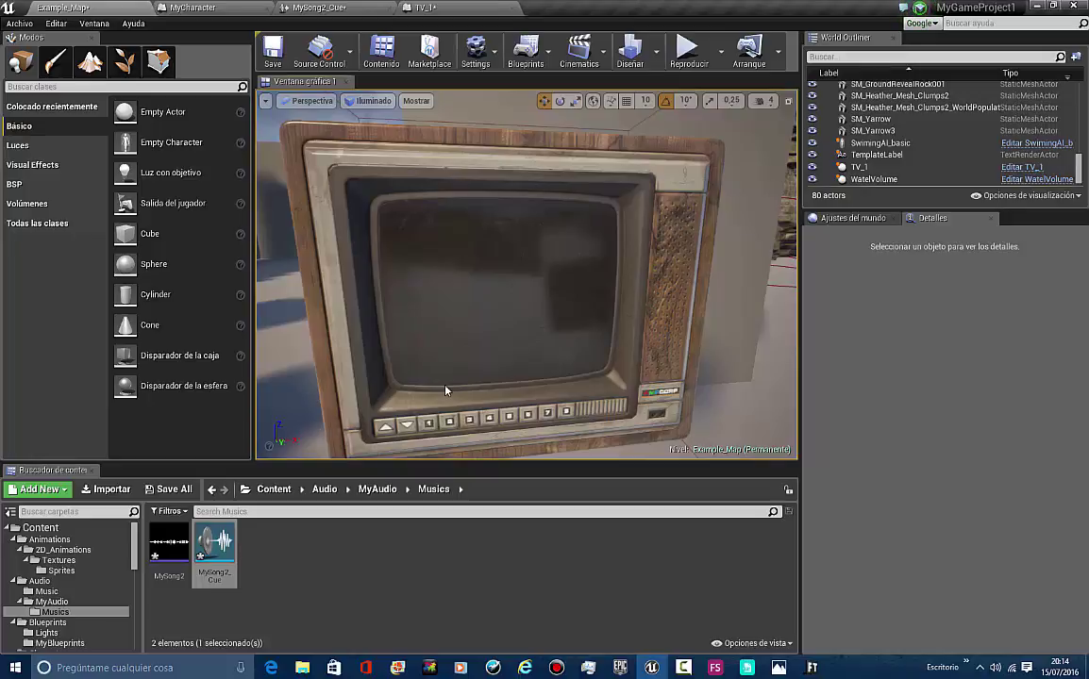
{"action": "right_click_drag", "start_coordinate": [721, 284], "coordinate": [498, 452]}
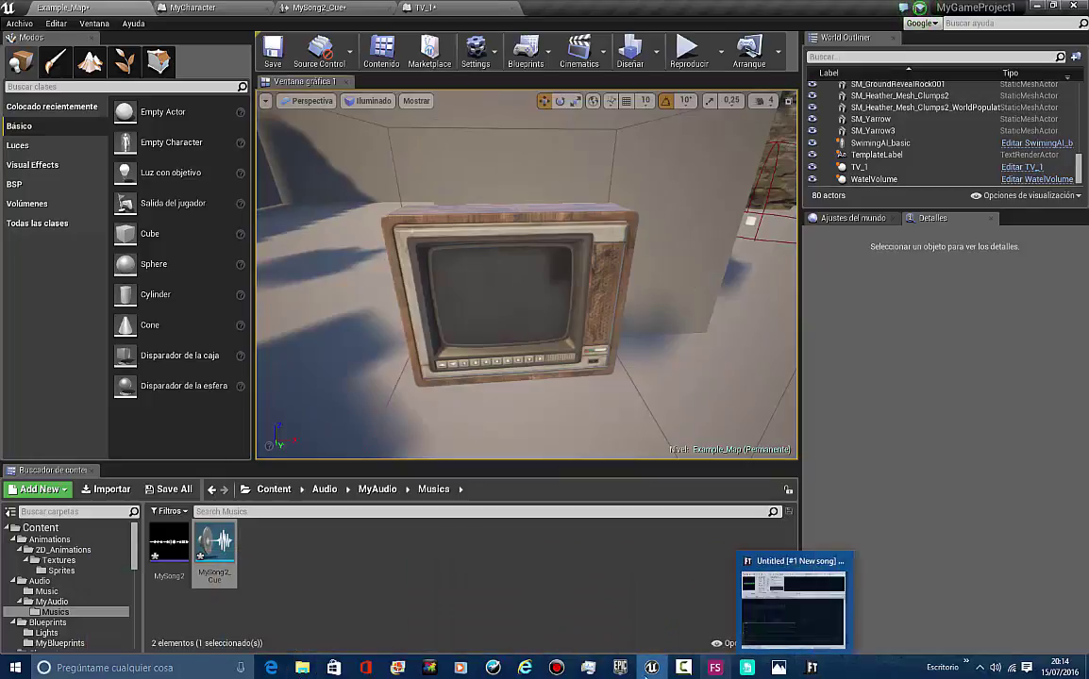
{"action": "left_click", "coordinate": [683, 667]}
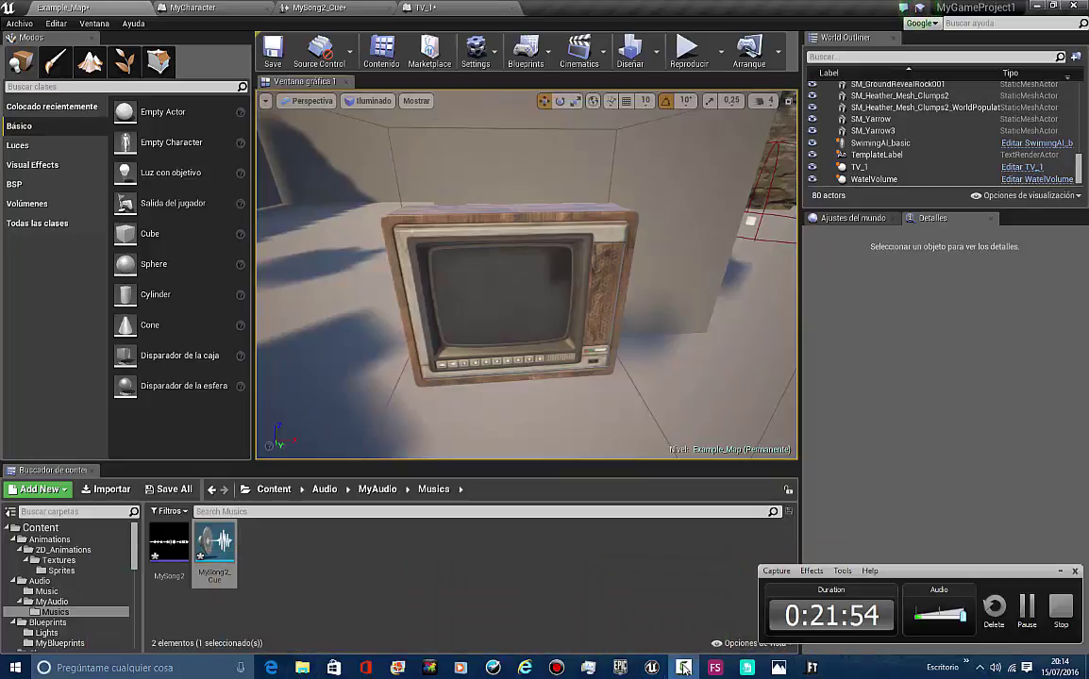
{"action": "left_click", "coordinate": [1027, 615]}
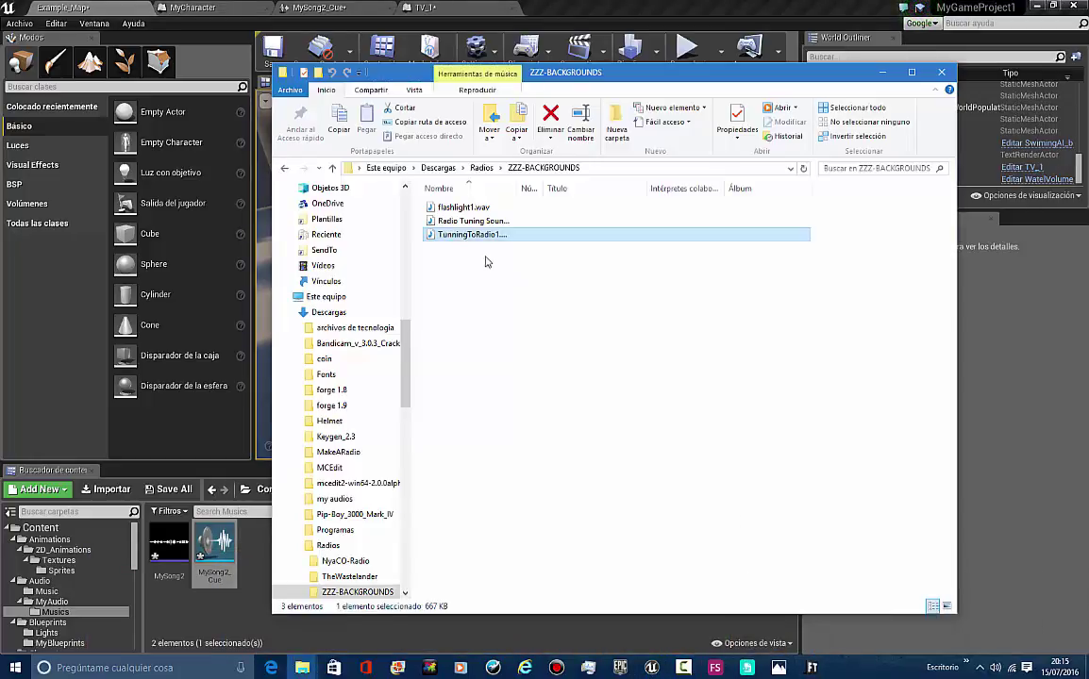
Preview TunningToRadio1.wav from the ZZZ-BACKGROUNDS folder in File Explorer
{"action": "left_click_drag", "start_coordinate": [469, 234], "coordinate": [469, 236]}
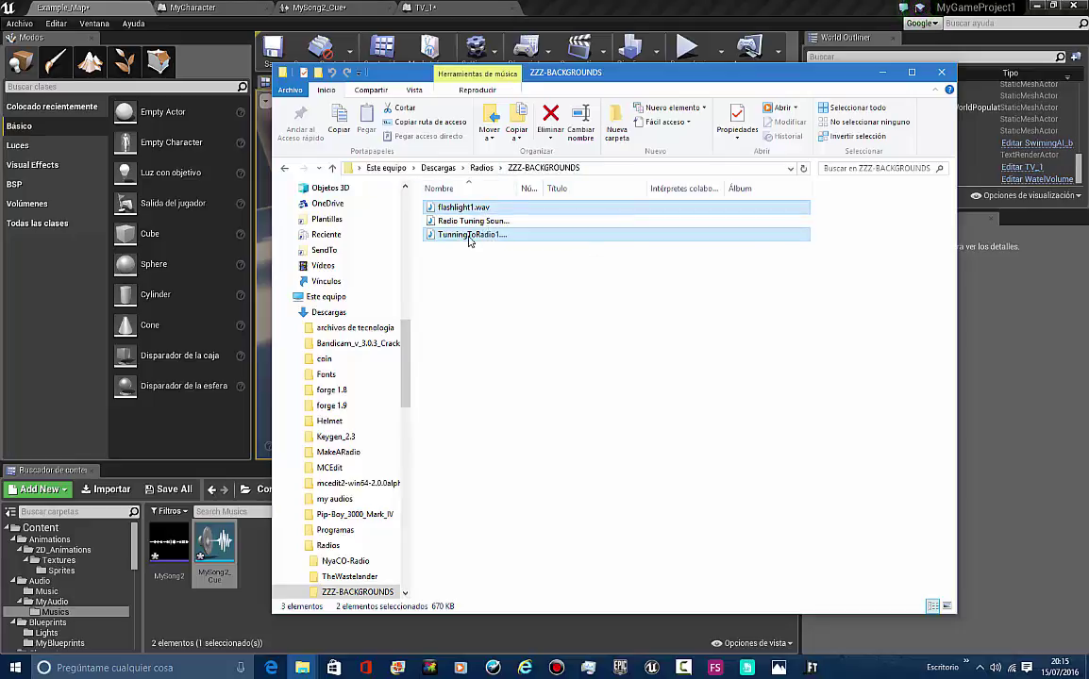
{"action": "left_click", "coordinate": [487, 264]}
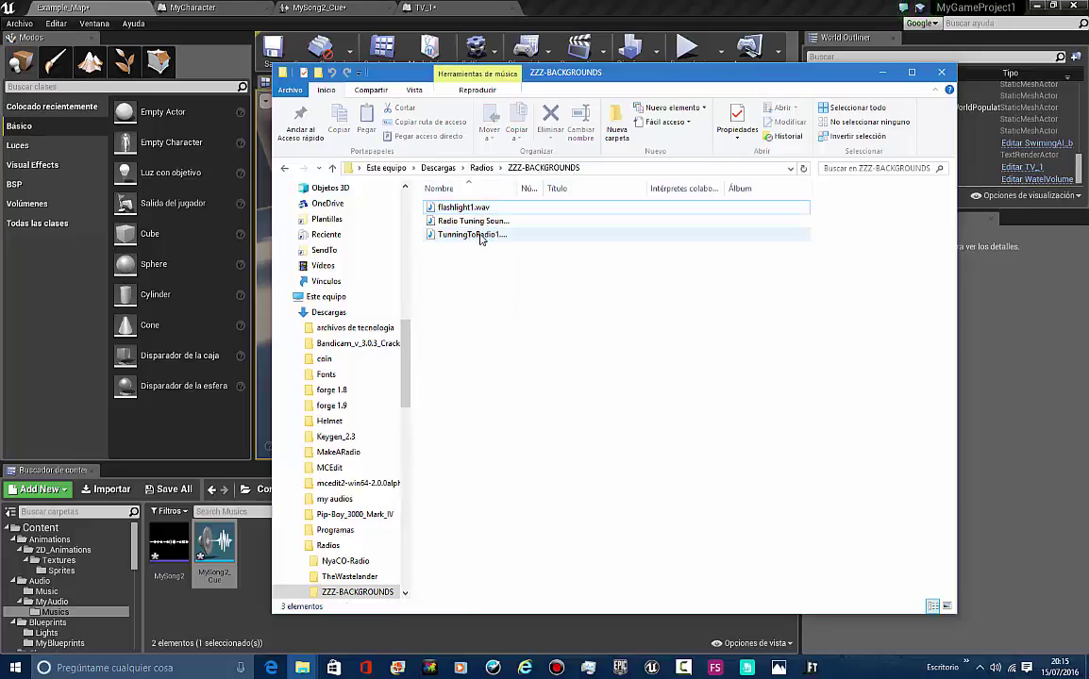
{"action": "left_click", "coordinate": [480, 236]}
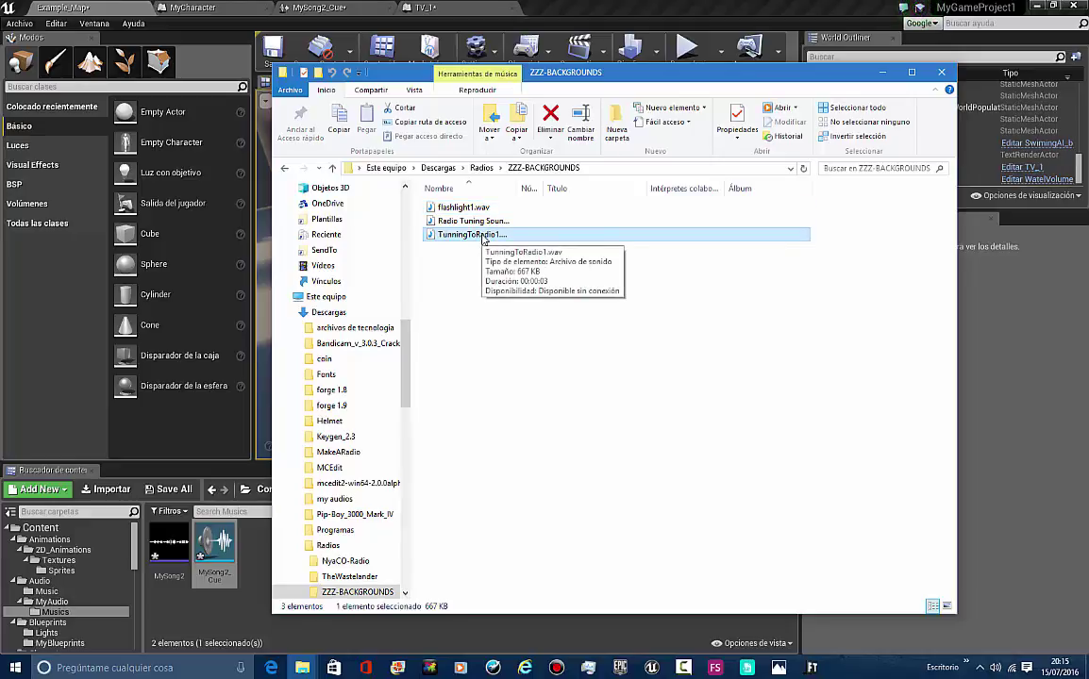
{"action": "double_click", "coordinate": [482, 236]}
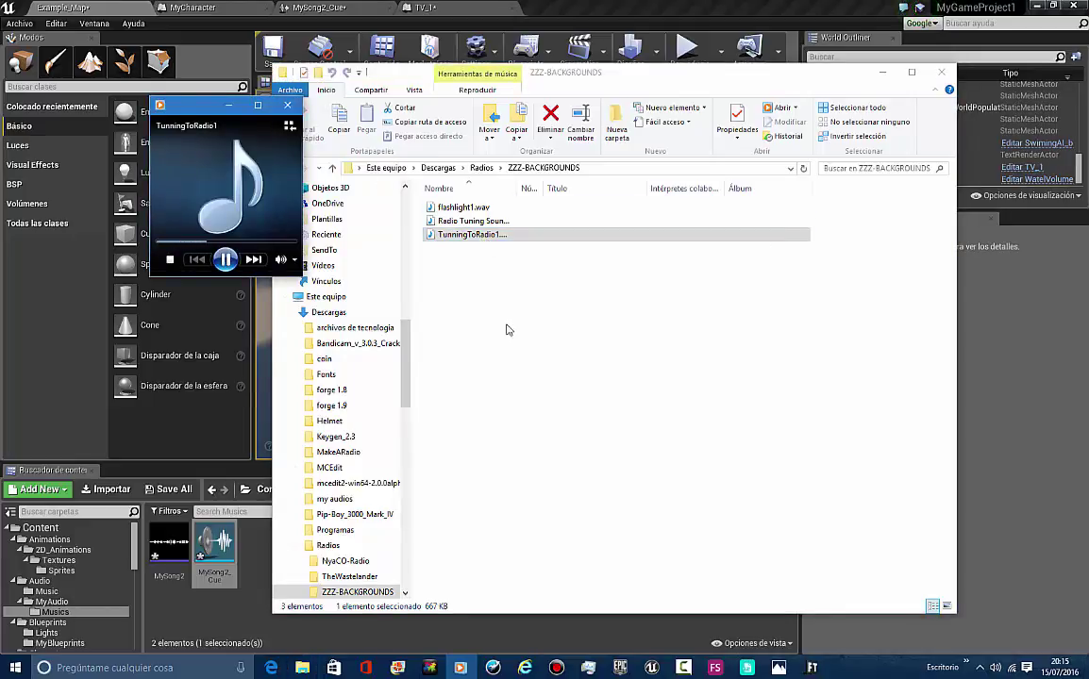
Import flashlight1.wav and TunningToRadio1.wav from ZZZ-BACKGROUNDS into the project's Musics folder
{"action": "left_click", "coordinate": [472, 210], "text": "ctrl"}
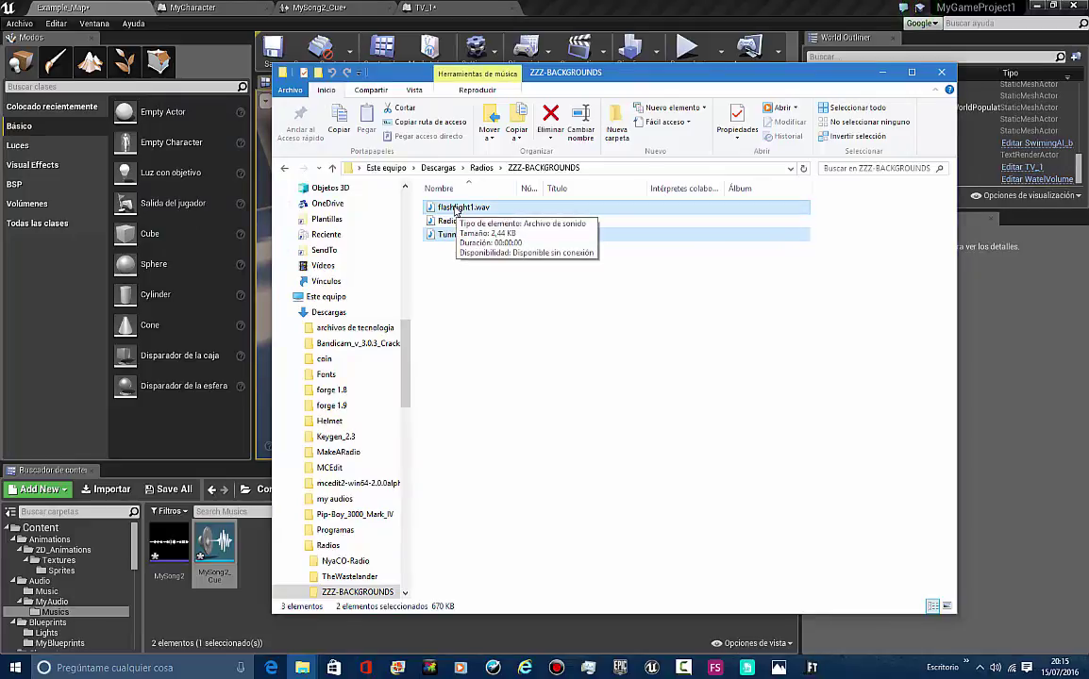
{"action": "left_click_drag", "start_coordinate": [456, 209], "coordinate": [253, 612]}
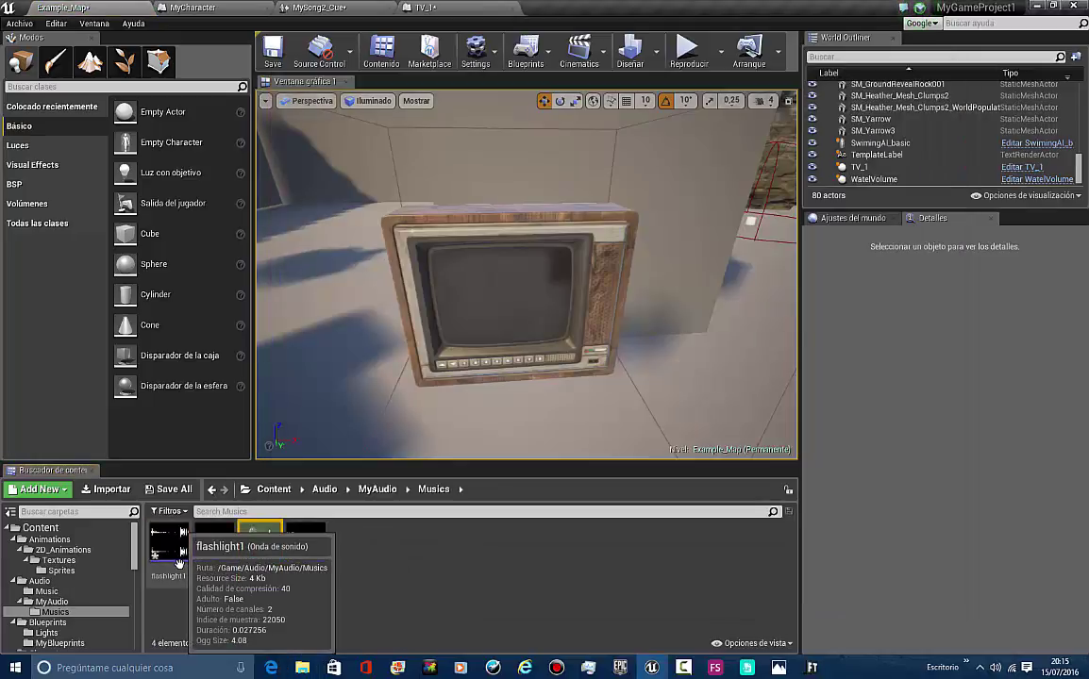
In TV_1's event graph, add a Play Sound 2D node after the upper AttachTo node
{"action": "left_click", "coordinate": [463, 6]}
{"action": "left_click", "coordinate": [314, 6]}
{"action": "left_click", "coordinate": [430, 7]}
{"action": "scroll", "coordinate": [370, 311], "scroll_direction": "down", "scroll_amount": 4}
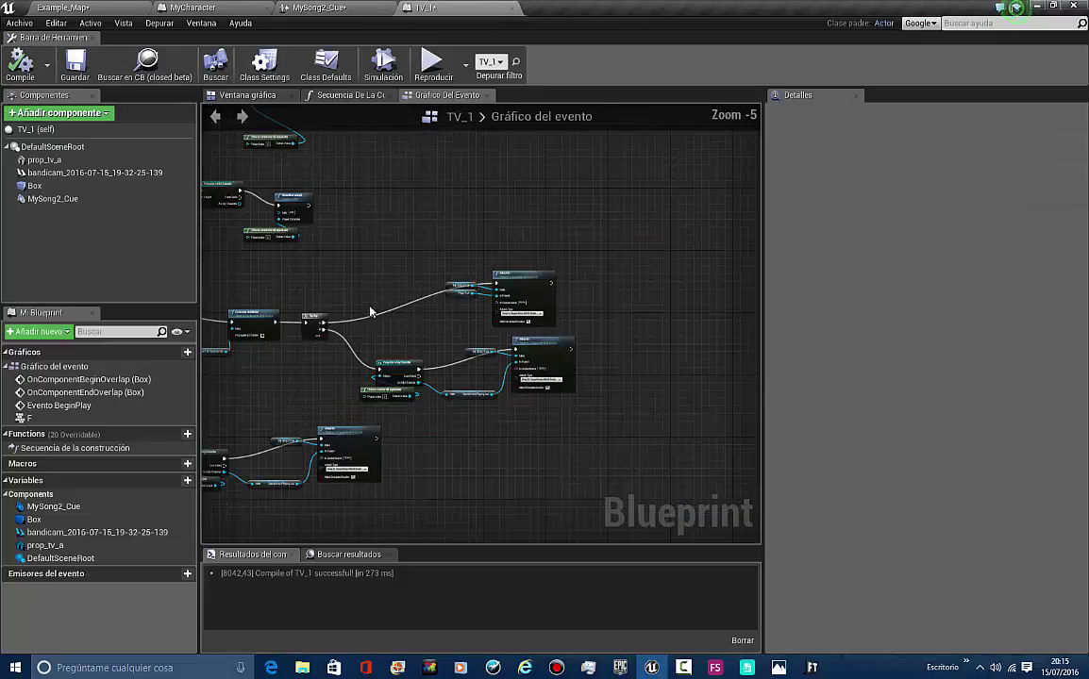
{"action": "scroll", "coordinate": [370, 312], "scroll_direction": "up", "scroll_amount": 4}
{"action": "right_click_drag", "start_coordinate": [439, 298], "coordinate": [322, 337]}
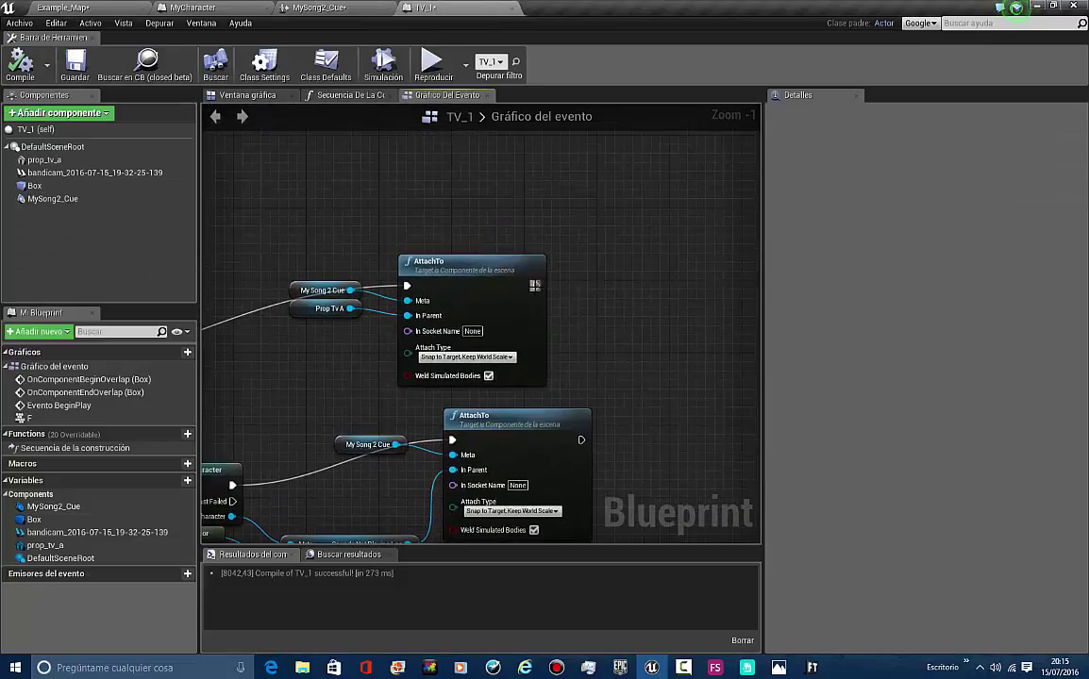
{"action": "left_click_drag", "start_coordinate": [633, 298], "coordinate": [633, 298]}
{"action": "type", "text": "play"}
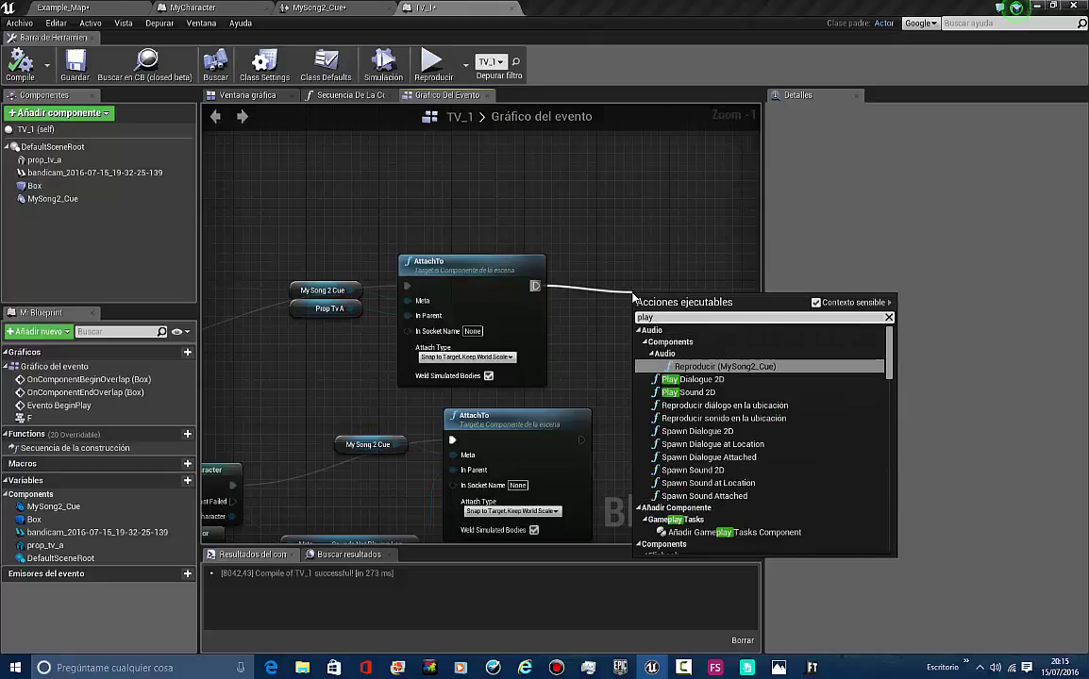
{"action": "type", "text": " sound"}
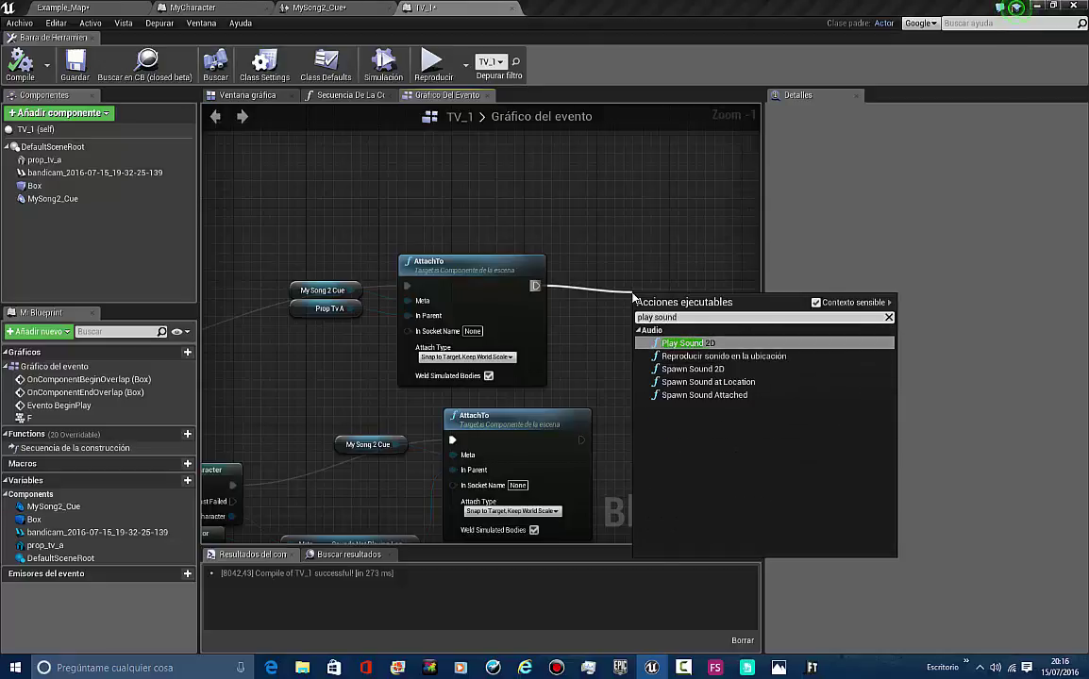
{"action": "key", "text": "Return"}
Duplicate the Play Sound 2D node twice, chaining one copy after the original and connecting the other to the lower AttachTo's execution output
{"action": "right_click_drag", "start_coordinate": [455, 252], "coordinate": [278, 229]}
{"action": "key", "text": "ctrl+c"}
{"action": "key", "text": "ctrl+v"}
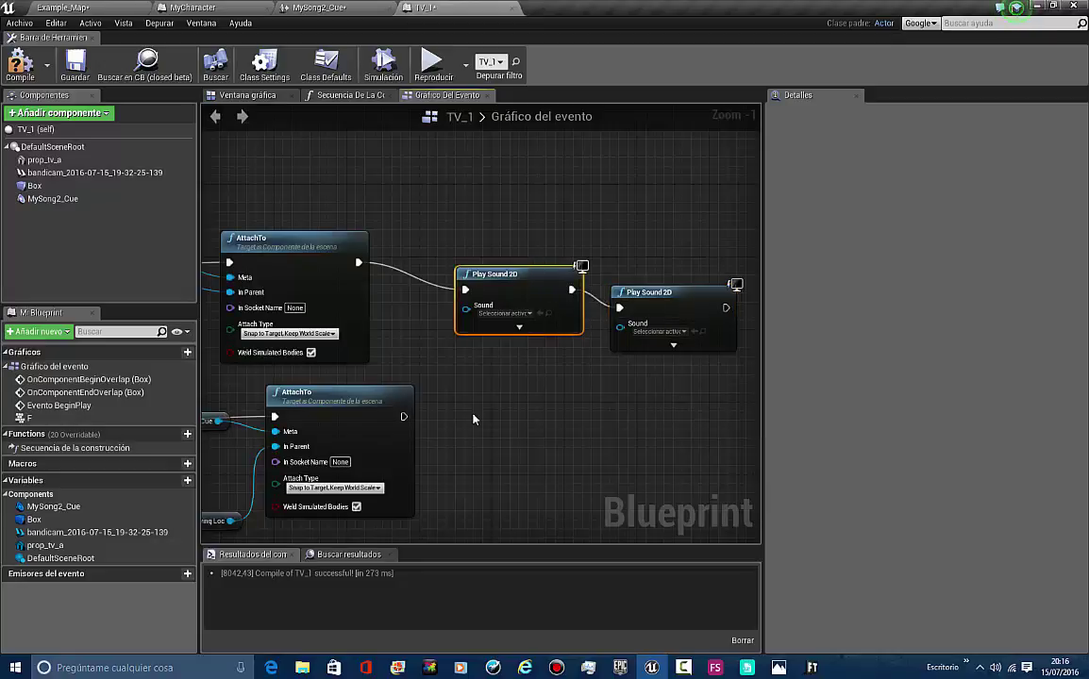
{"action": "key", "text": "ctrl+v"}
{"action": "left_click_drag", "start_coordinate": [403, 416], "coordinate": [464, 461]}
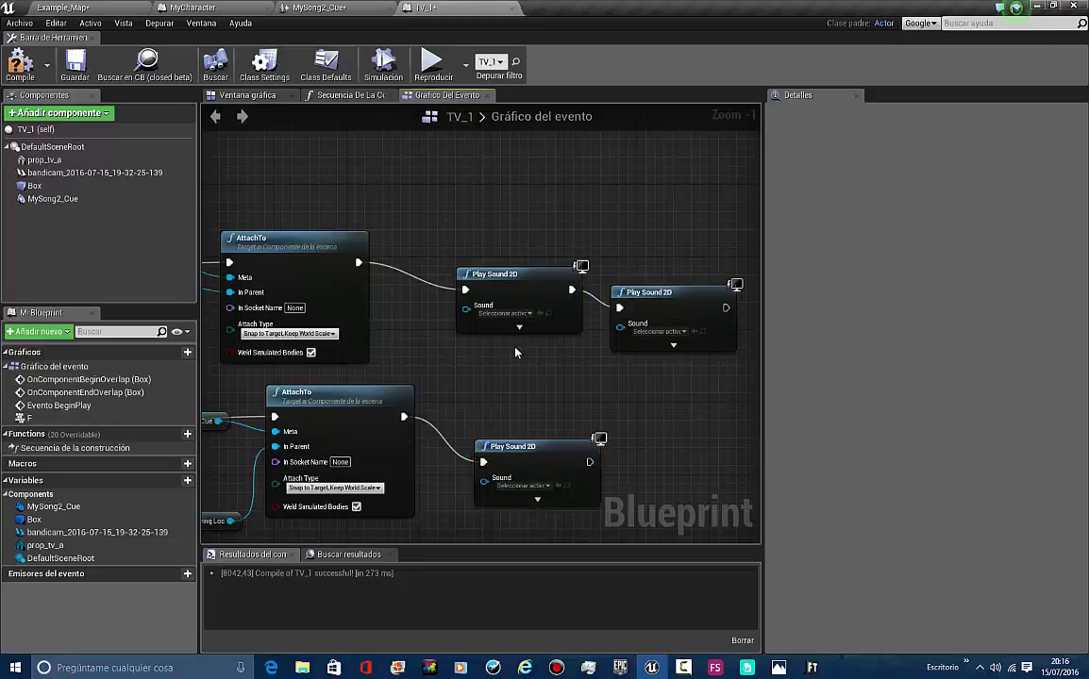
Set the sound to flashlight1 on the Play Sound 2D nodes directly after the lower and upper AttachTo nodes
{"action": "right_click_drag", "start_coordinate": [535, 487], "coordinate": [482, 436]}
{"action": "left_click", "coordinate": [482, 435]}
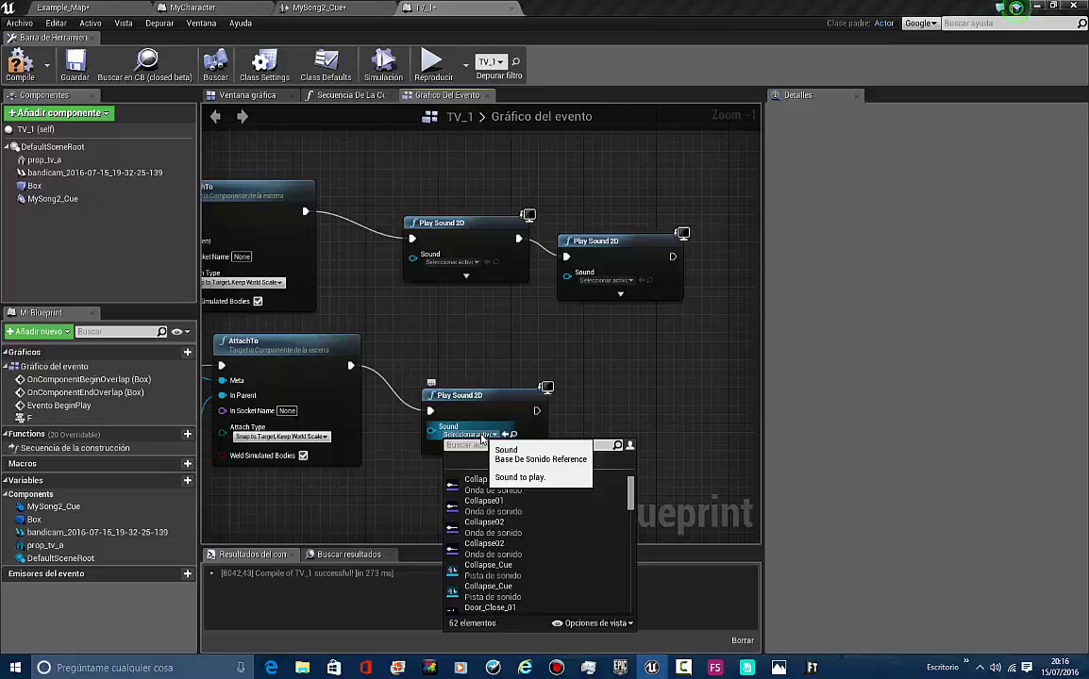
{"action": "type", "text": "flash"}
{"action": "left_click", "coordinate": [523, 496]}
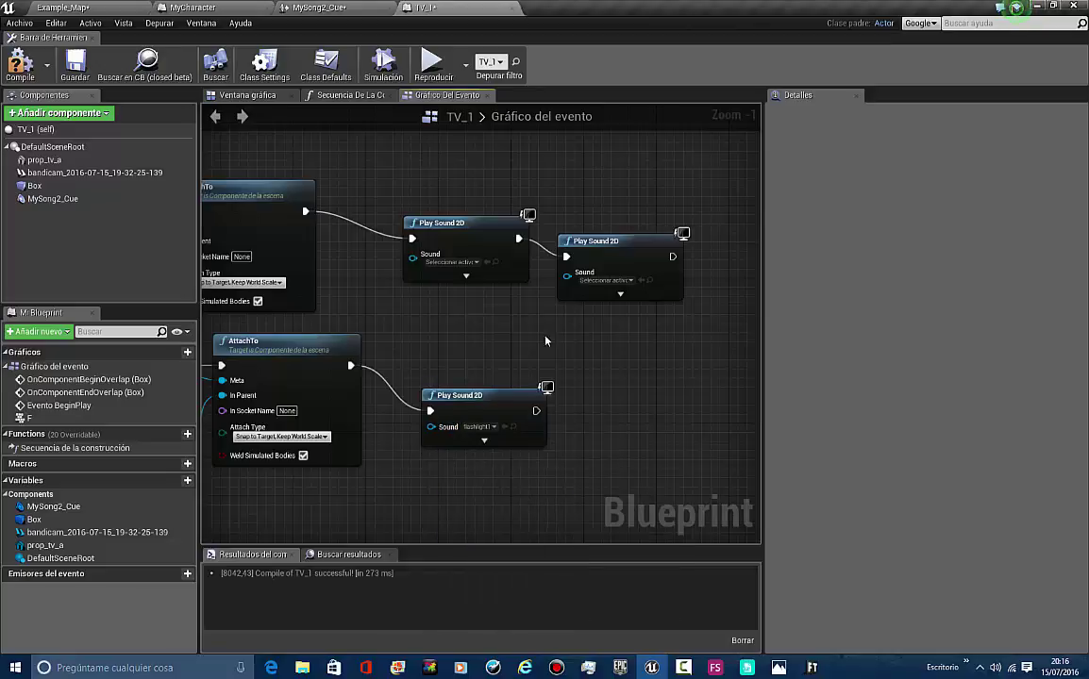
{"action": "right_click_drag", "start_coordinate": [550, 303], "coordinate": [541, 356]}
{"action": "scroll", "coordinate": [541, 359], "scroll_direction": "up", "scroll_amount": 1}
{"action": "left_click", "coordinate": [429, 310]}
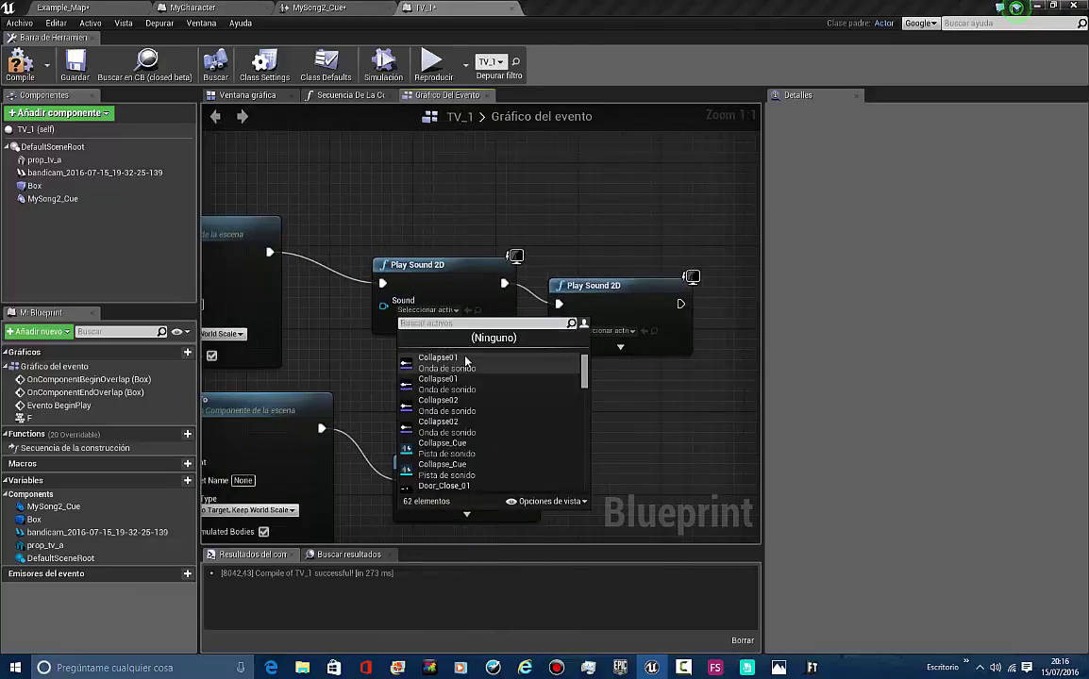
{"action": "type", "text": "flash"}
{"action": "left_click", "coordinate": [443, 358]}
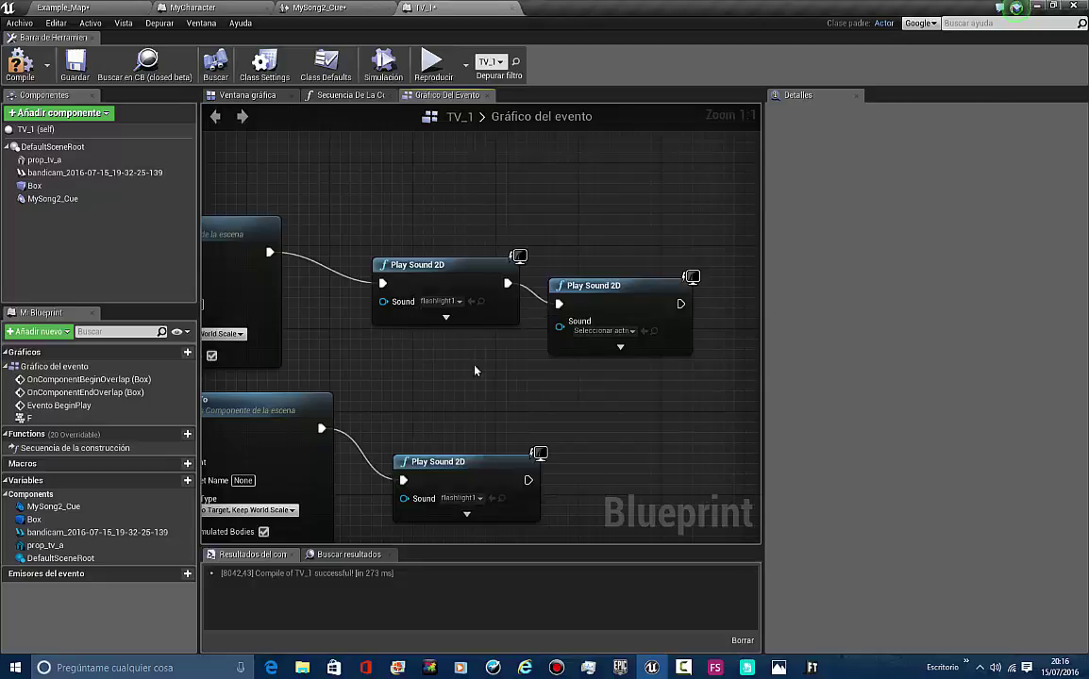
Set the last Play Sound 2D node in the upper chain to TunningToRadio1 and compile the blueprint
{"action": "right_click_drag", "start_coordinate": [457, 391], "coordinate": [403, 358]}
{"action": "left_click", "coordinate": [550, 278]}
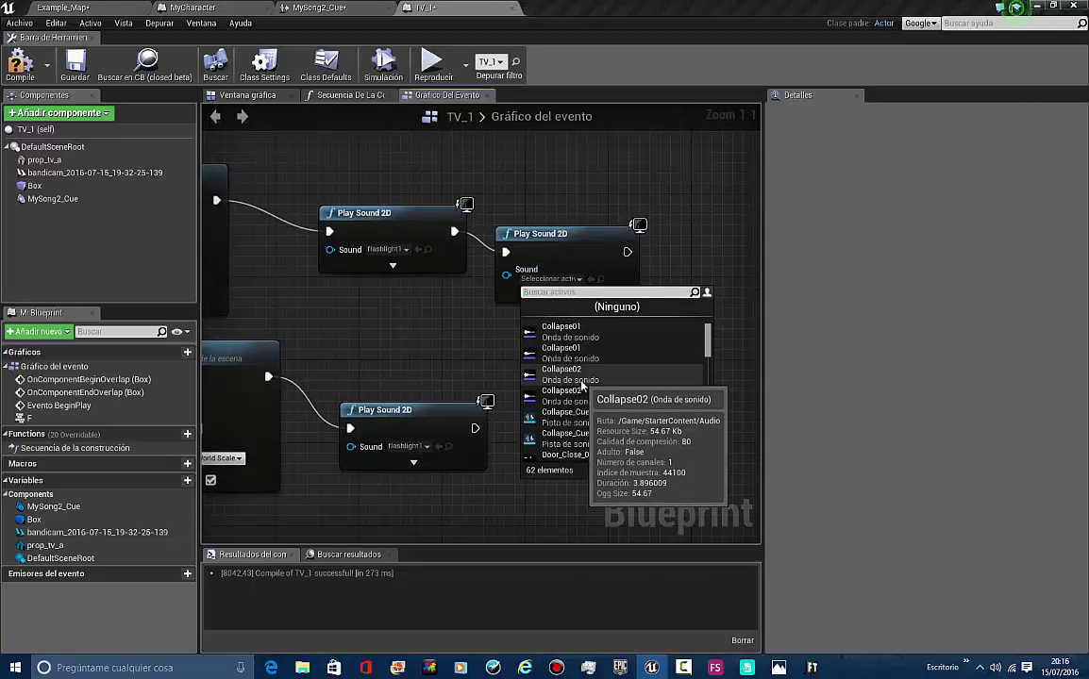
{"action": "type", "text": "radio"}
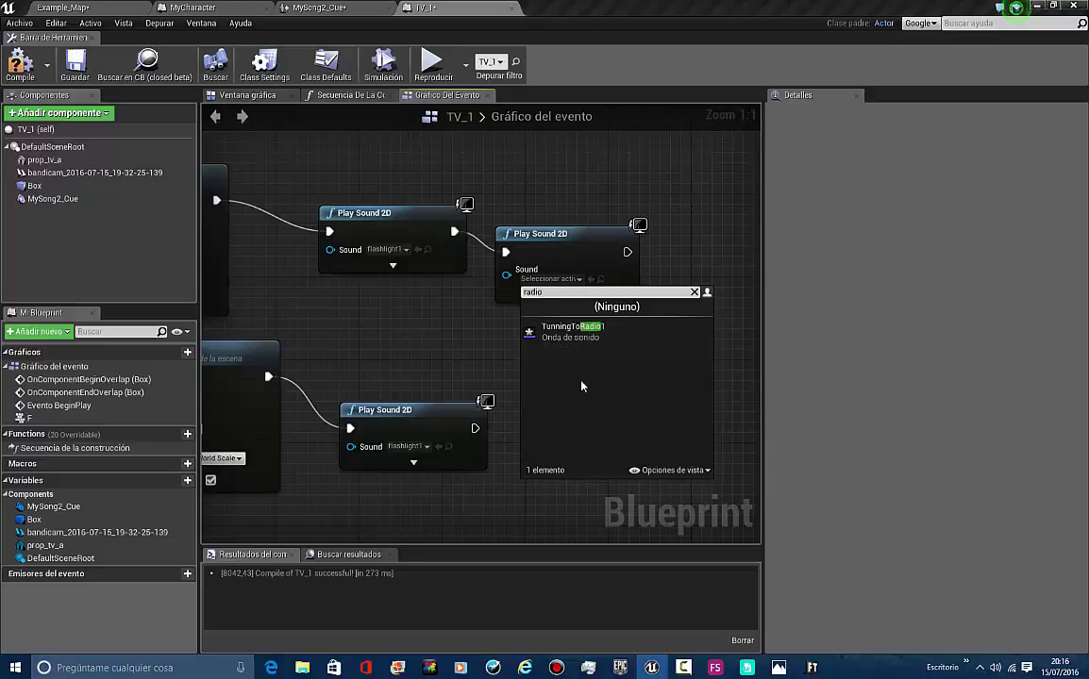
{"action": "left_click", "coordinate": [551, 323]}
{"action": "right_click_drag", "start_coordinate": [491, 339], "coordinate": [450, 323]}
{"action": "left_click", "coordinate": [19, 74]}
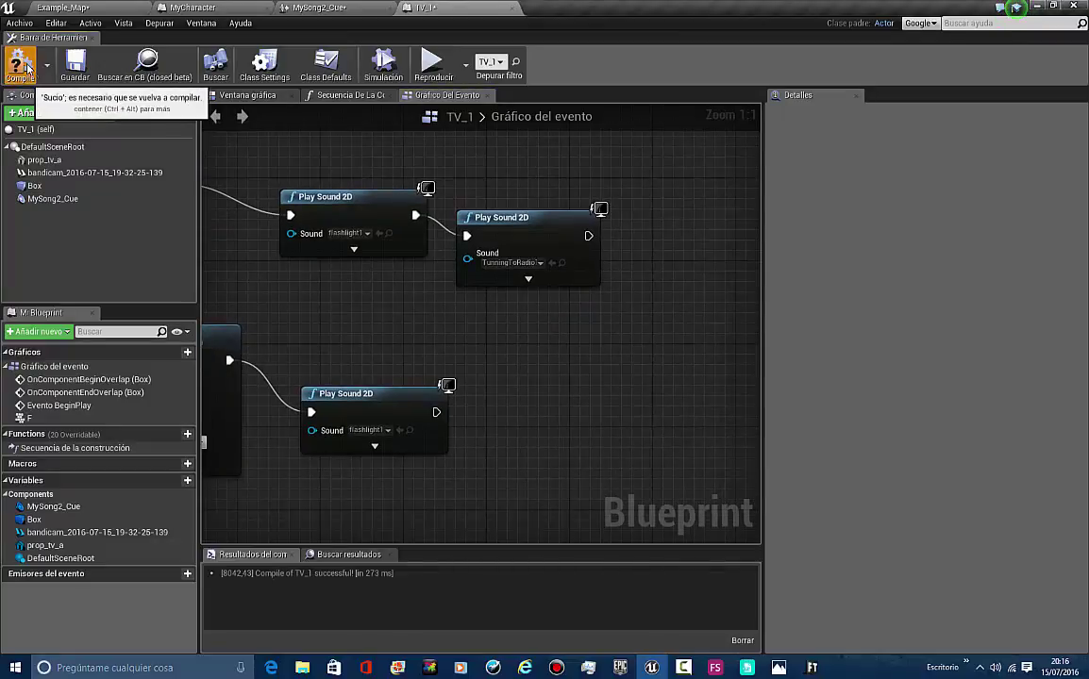
Play-test Example_Map, switching the TV on and off to check the switch and tuning sounds, and end the session
{"action": "left_click", "coordinate": [85, 6]}
{"action": "left_click", "coordinate": [686, 55]}
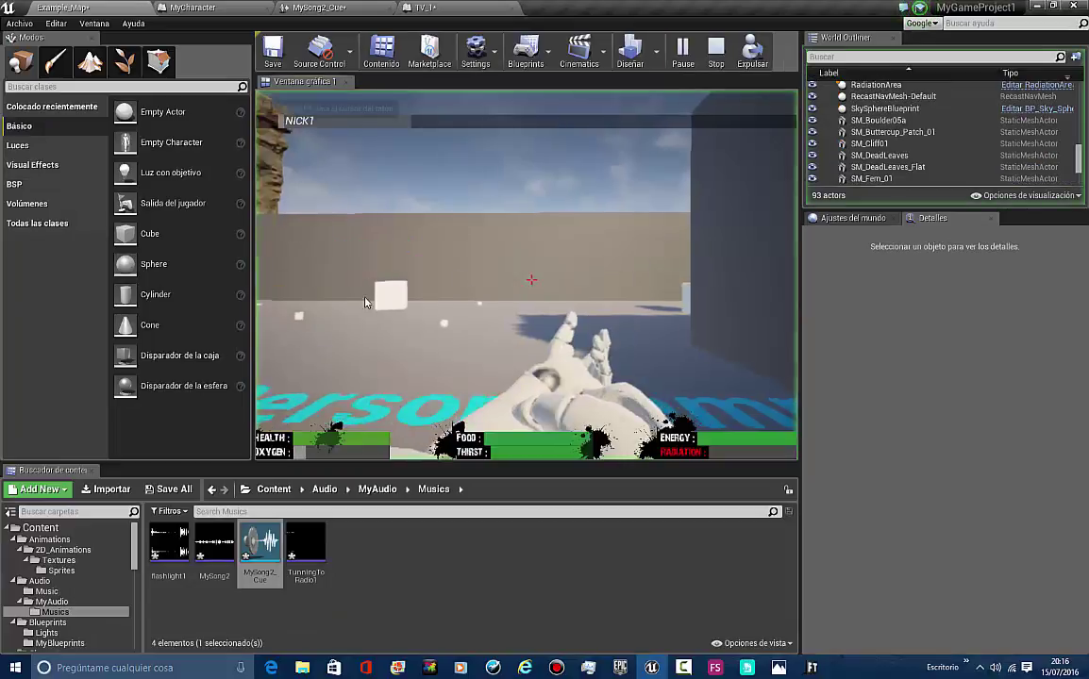
{"action": "key", "text": "w"}
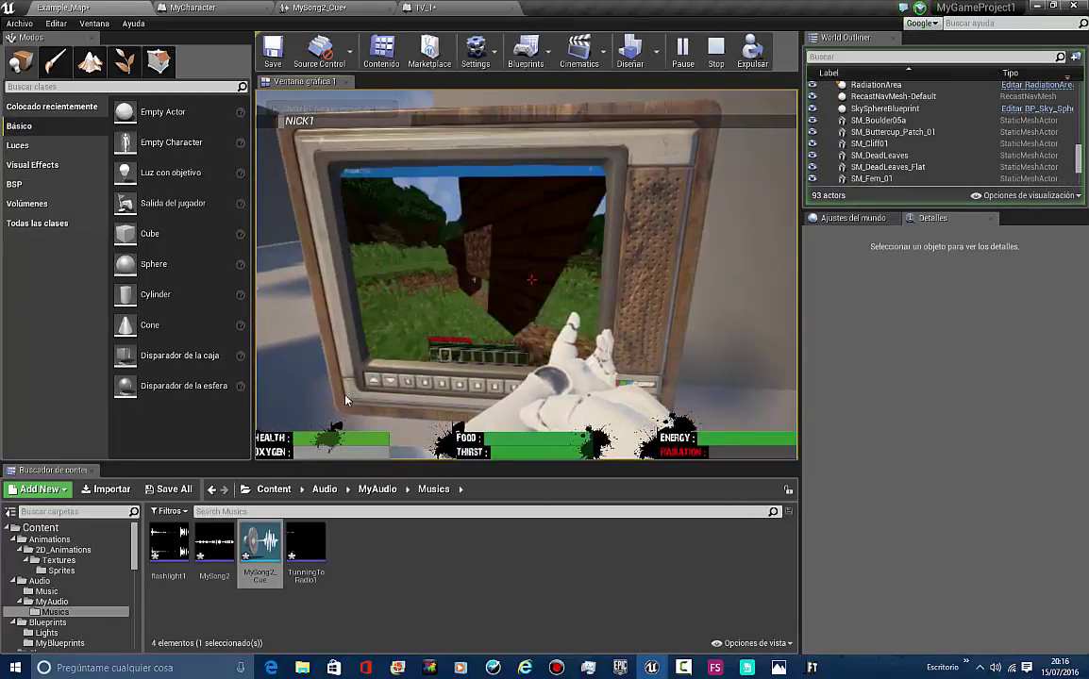
{"action": "key", "text": "w"}
{"action": "key", "text": "w"}
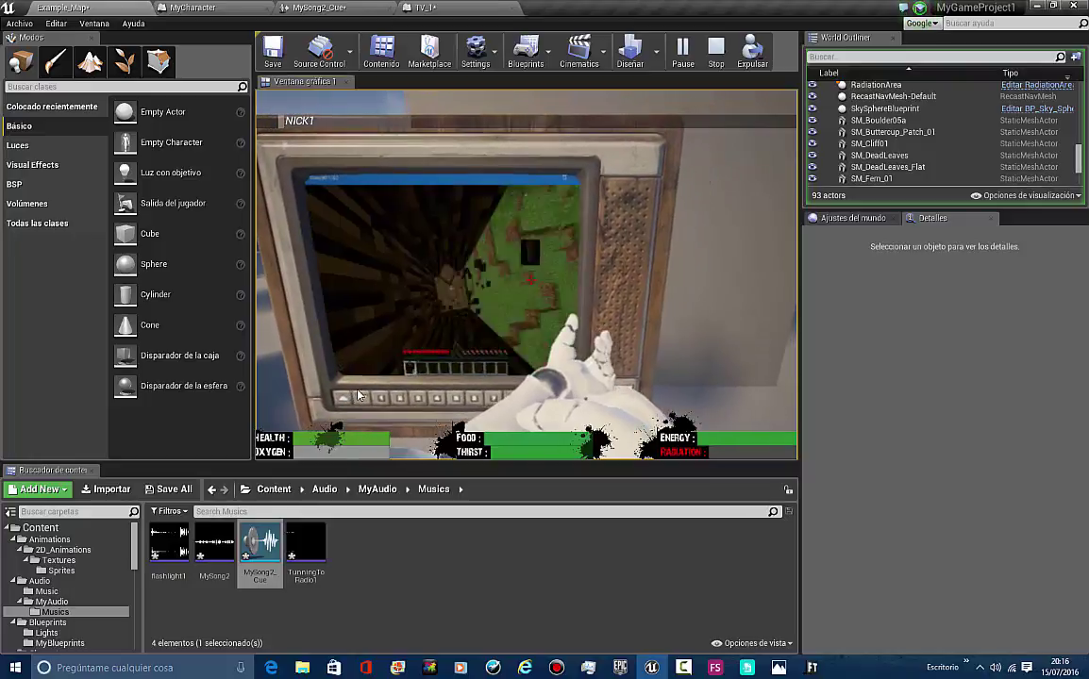
{"action": "key", "text": "e"}
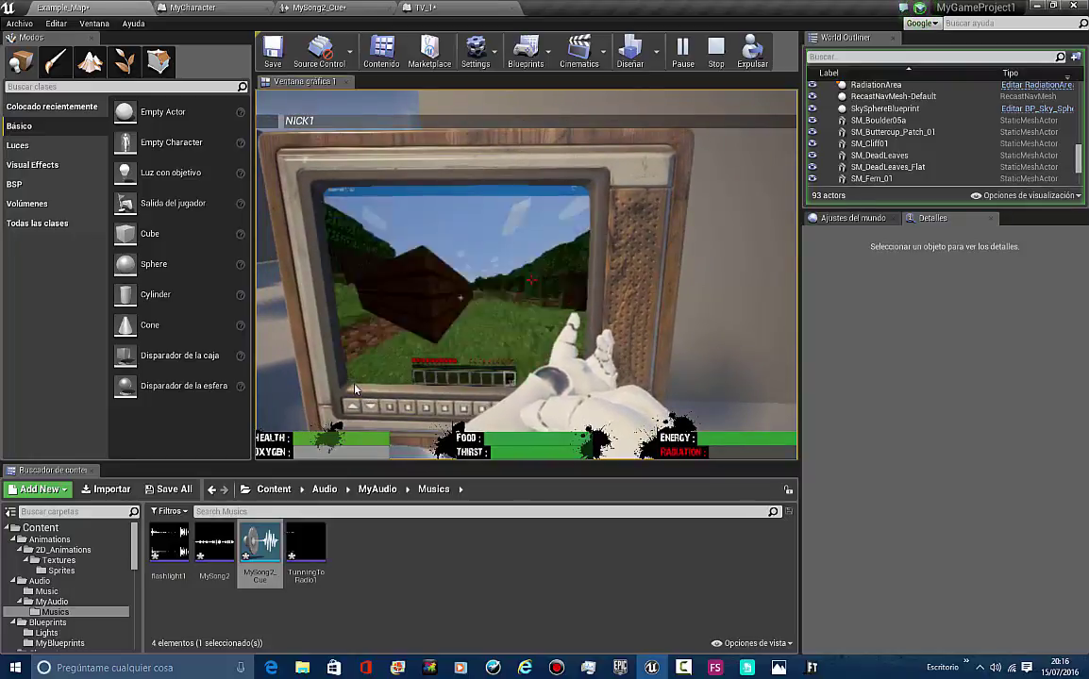
{"action": "key", "text": "e"}
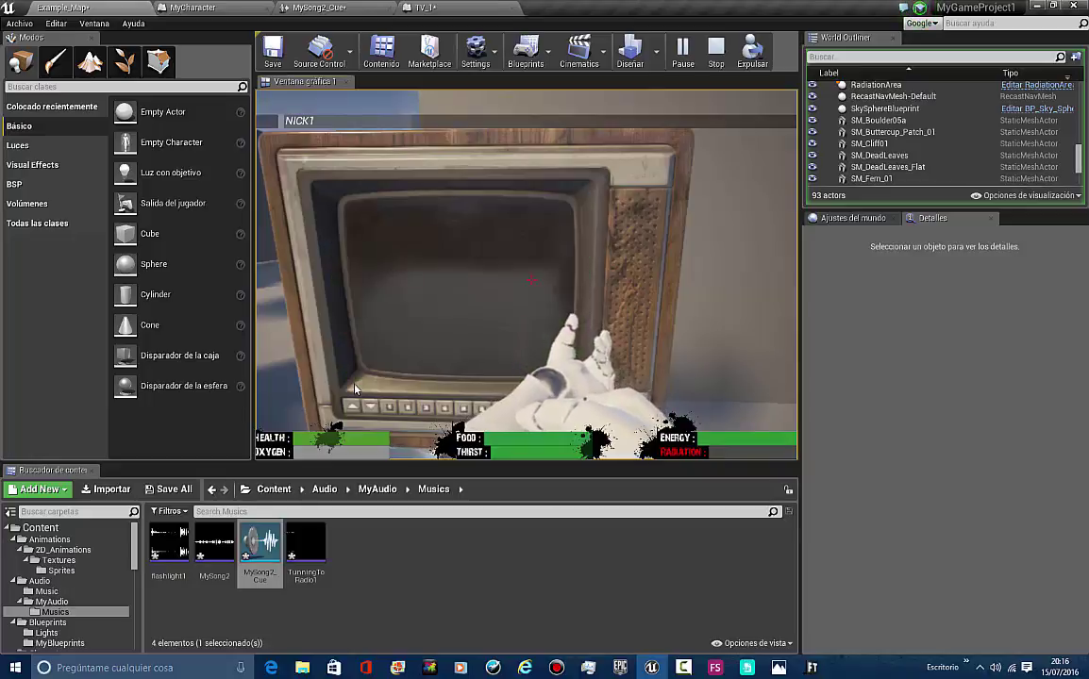
{"action": "key", "text": "s"}
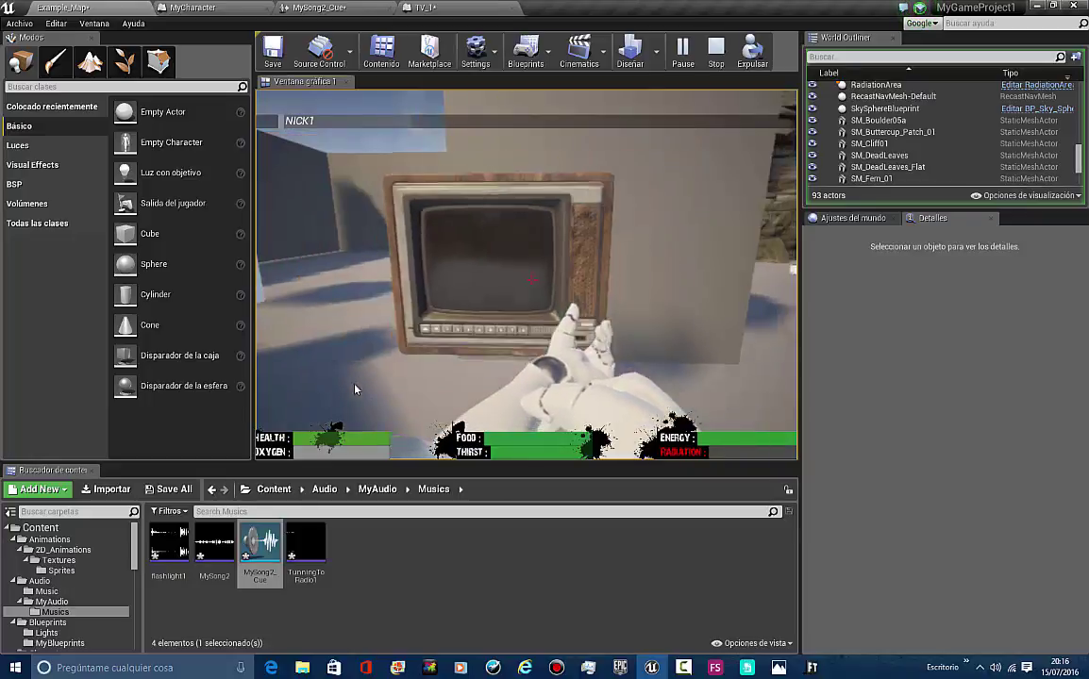
{"action": "key", "text": "w"}
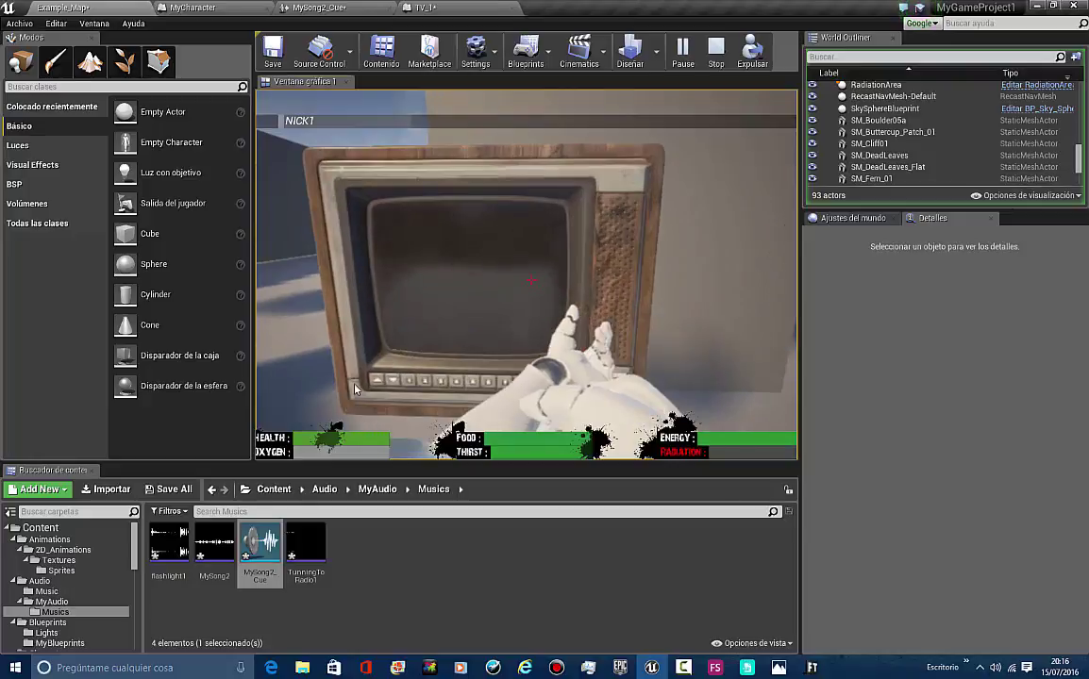
{"action": "key", "text": "e"}
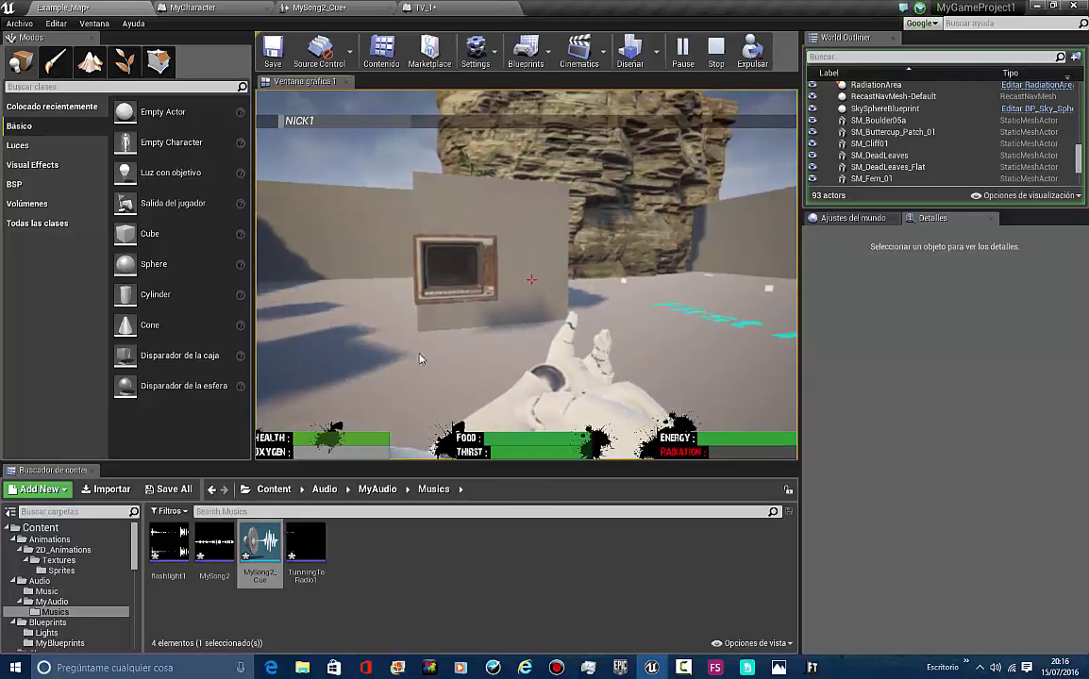
{"action": "key", "text": "Escape"}
{"action": "right_click_drag", "start_coordinate": [686, 397], "coordinate": [790, 385]}
{"action": "right_click_drag", "start_coordinate": [490, 312], "coordinate": [699, 131]}
{"action": "left_click_drag", "start_coordinate": [699, 130], "coordinate": [188, 586], "text": "alt"}
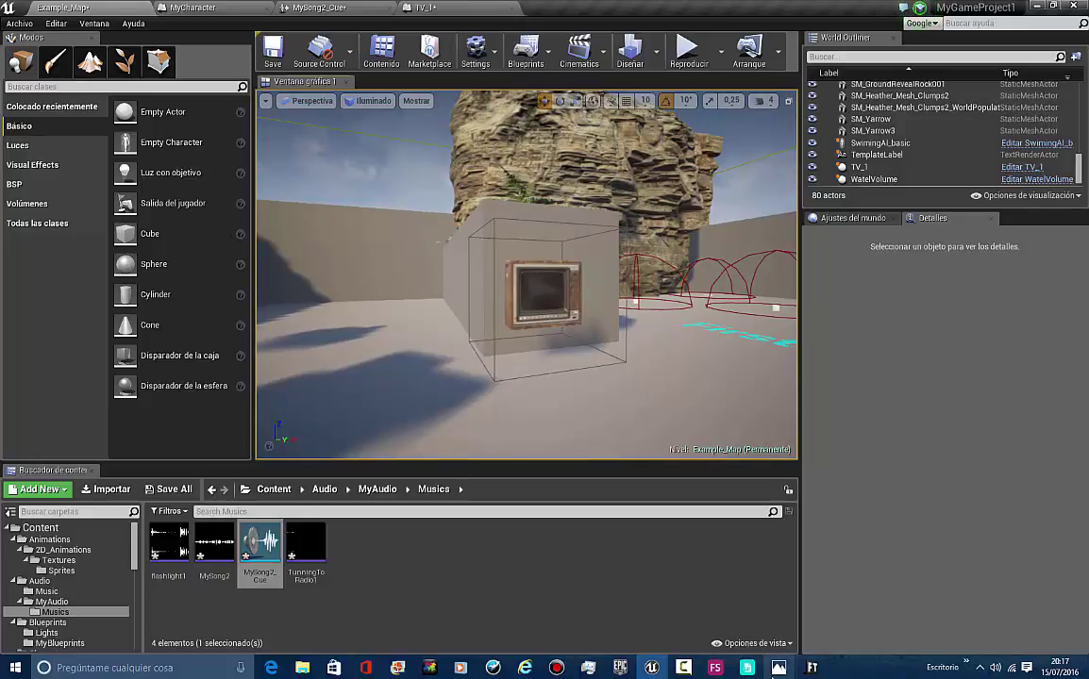
{"action": "mouse_move", "coordinate": [663, 399]}
{"action": "left_mouse_down", "text": "alt"}
{"action": "mouse_move", "coordinate": [634, 342]}
{"action": "mouse_move", "coordinate": [662, 410]}
{"action": "left_mouse_up", "text": "alt"}
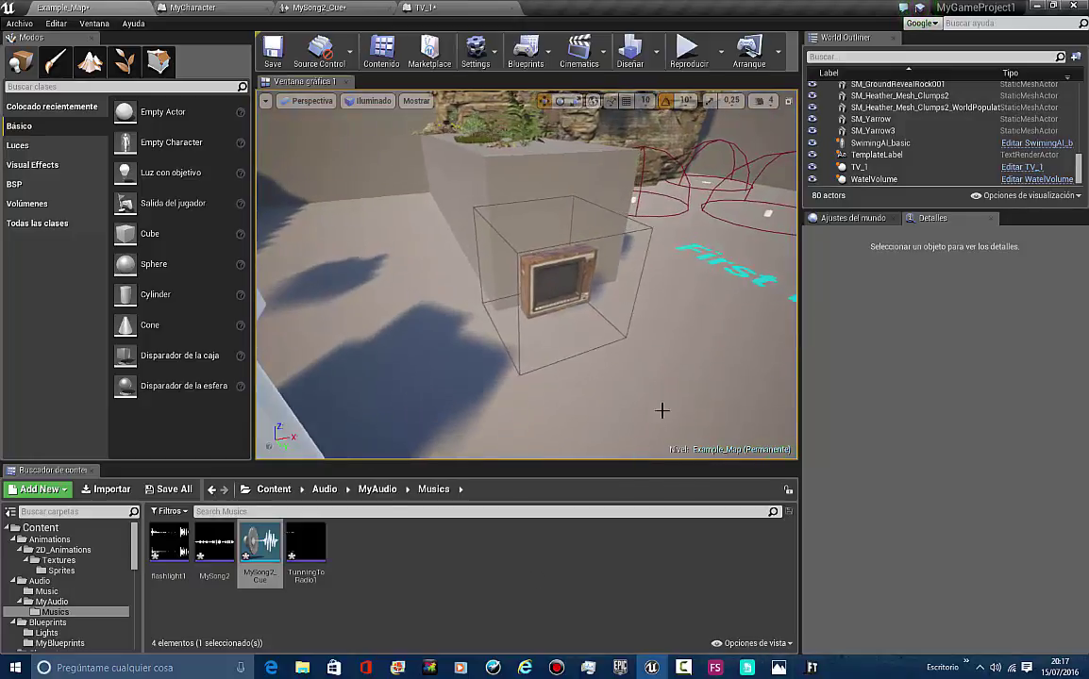
{"action": "right_click_drag", "start_coordinate": [674, 167], "coordinate": [613, 172]}
{"action": "key", "text": "w"}
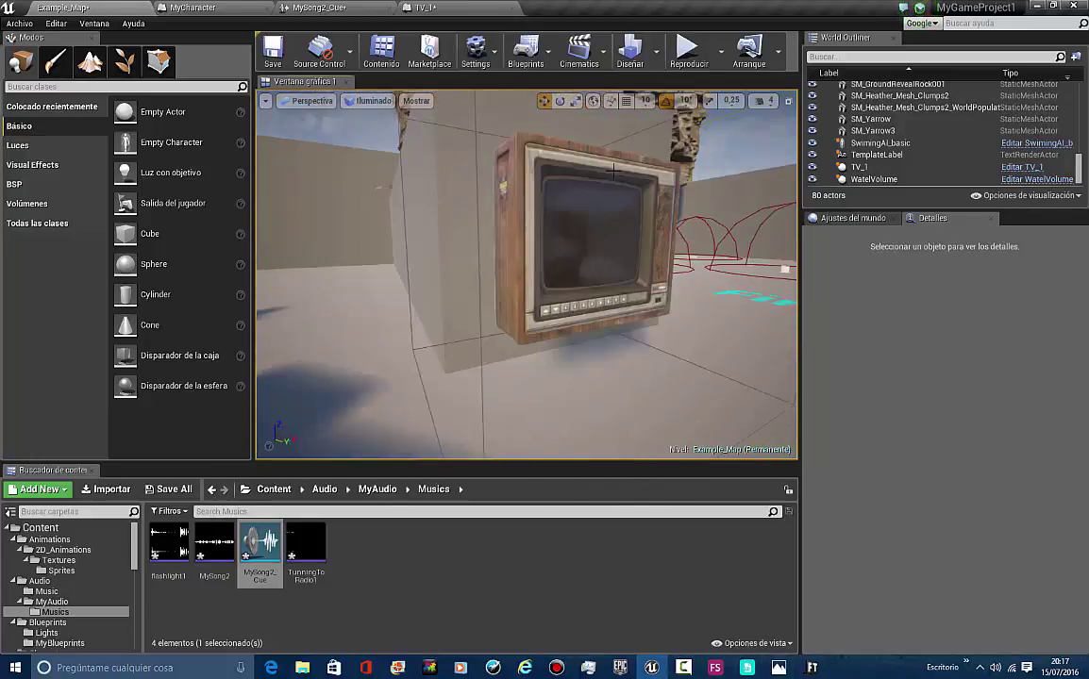
Delete the Play Sound 2D node that plays TunningToRadio1 from TV_1's event graph
{"action": "left_click", "coordinate": [415, 6]}
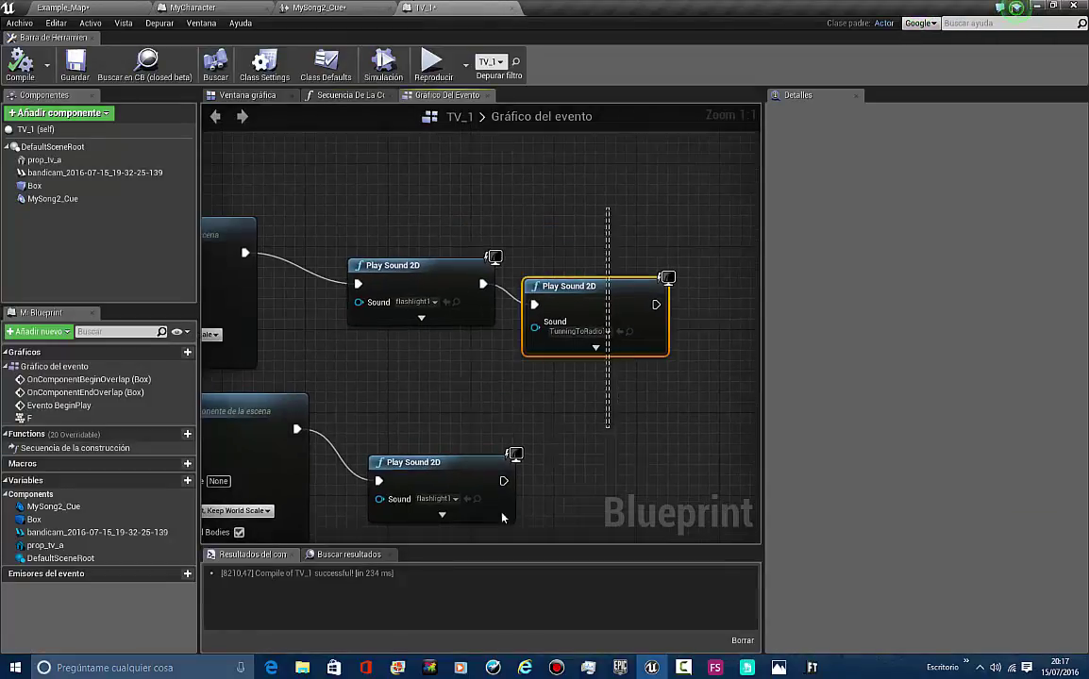
{"action": "key", "text": "Delete"}
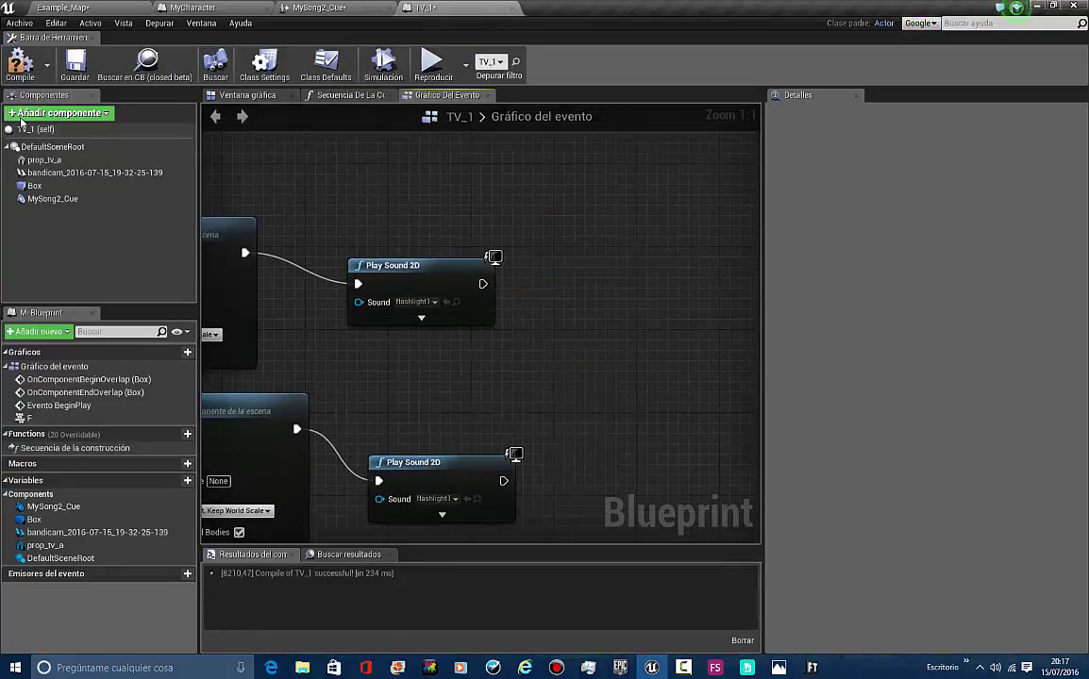
Play-test Example_Map and switch the TV on and off repeatedly at close range to check the flashlight1 switch sound
{"action": "left_click", "coordinate": [80, 6]}
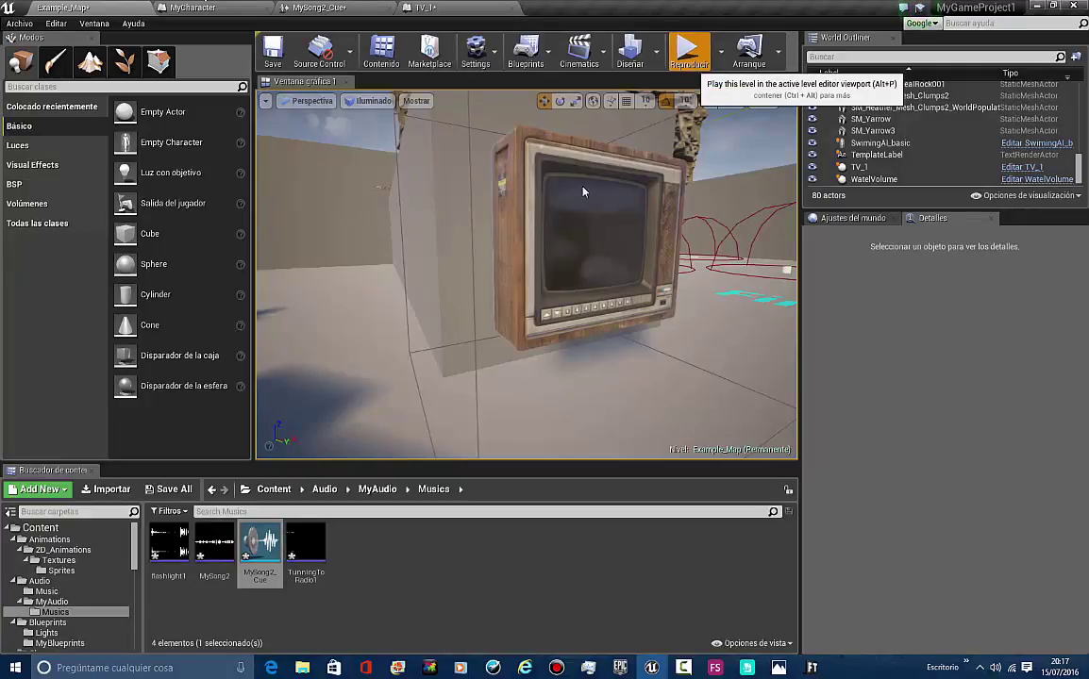
{"action": "left_click", "coordinate": [300, 262]}
{"action": "key", "text": "w"}
{"action": "key", "text": "e"}
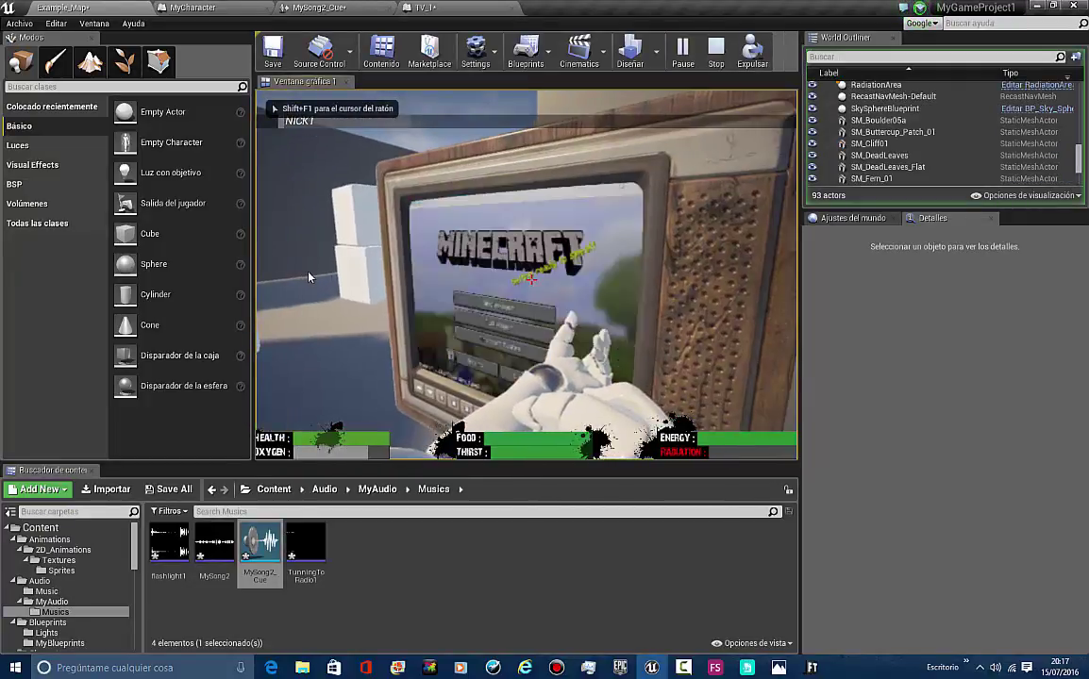
{"action": "key", "text": "e"}
{"action": "key", "text": "e"}
{"action": "key", "text": "e"}
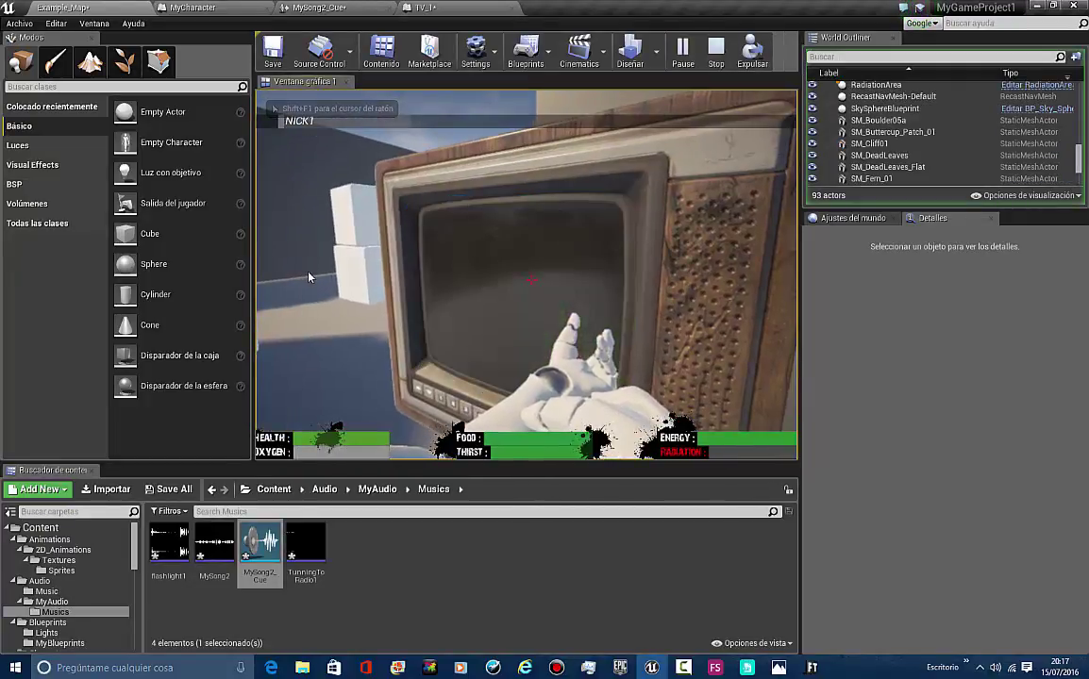
{"action": "key", "text": "e"}
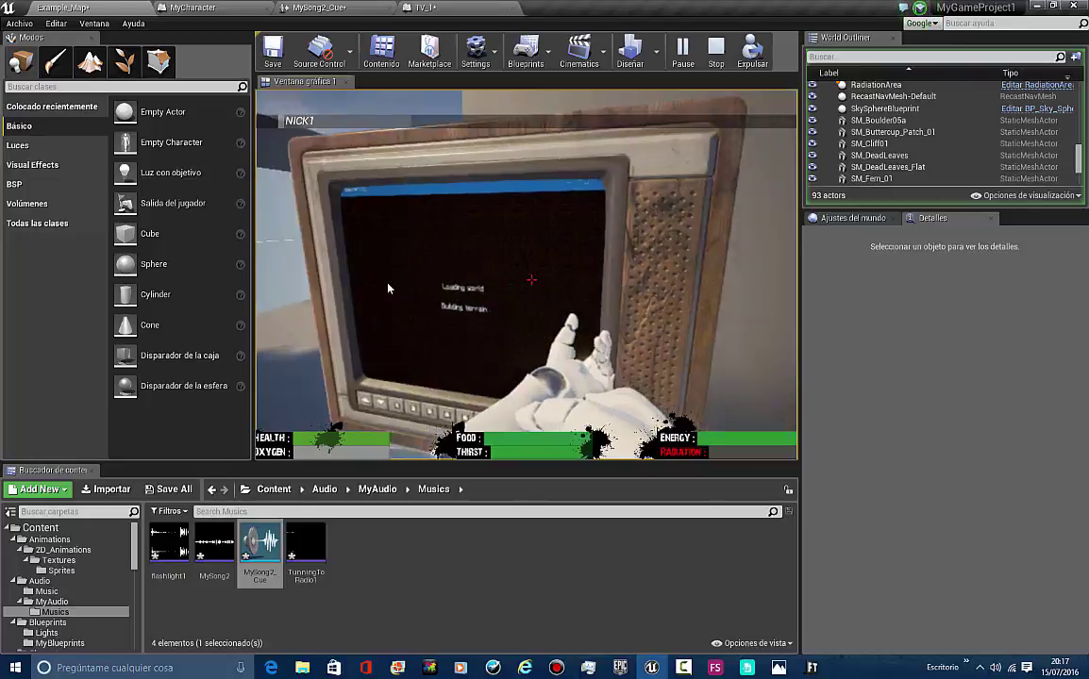
{"action": "key", "text": "e"}
Walk the character away from and back to the TV, test its switching from different positions, and end the play session
{"action": "key", "text": "s"}
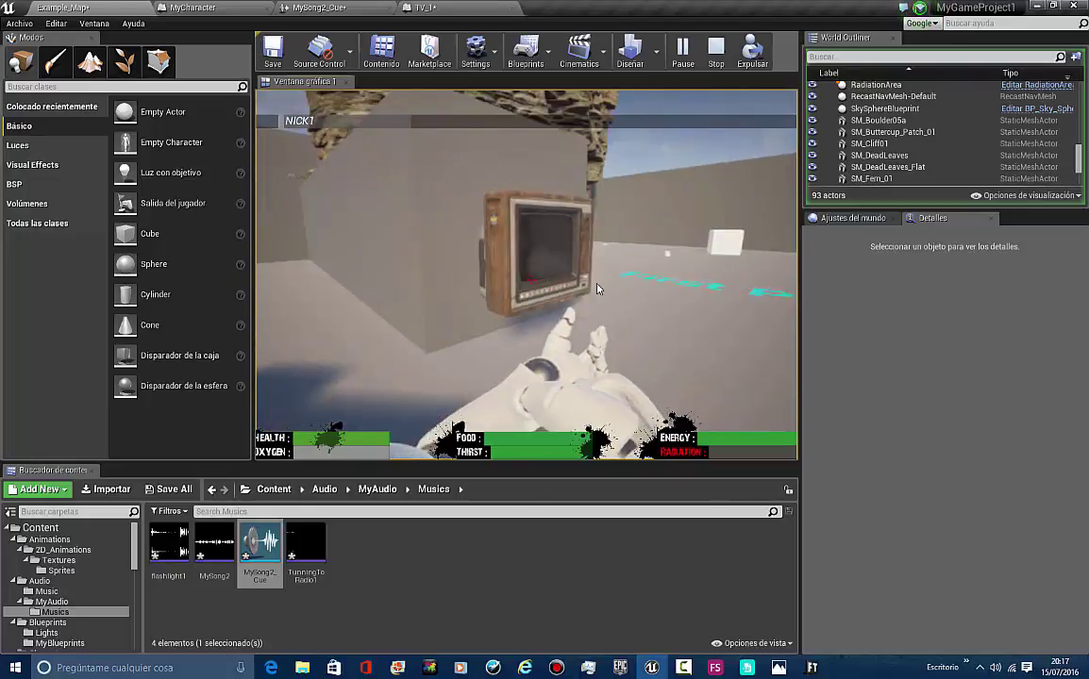
{"action": "key", "text": "w"}
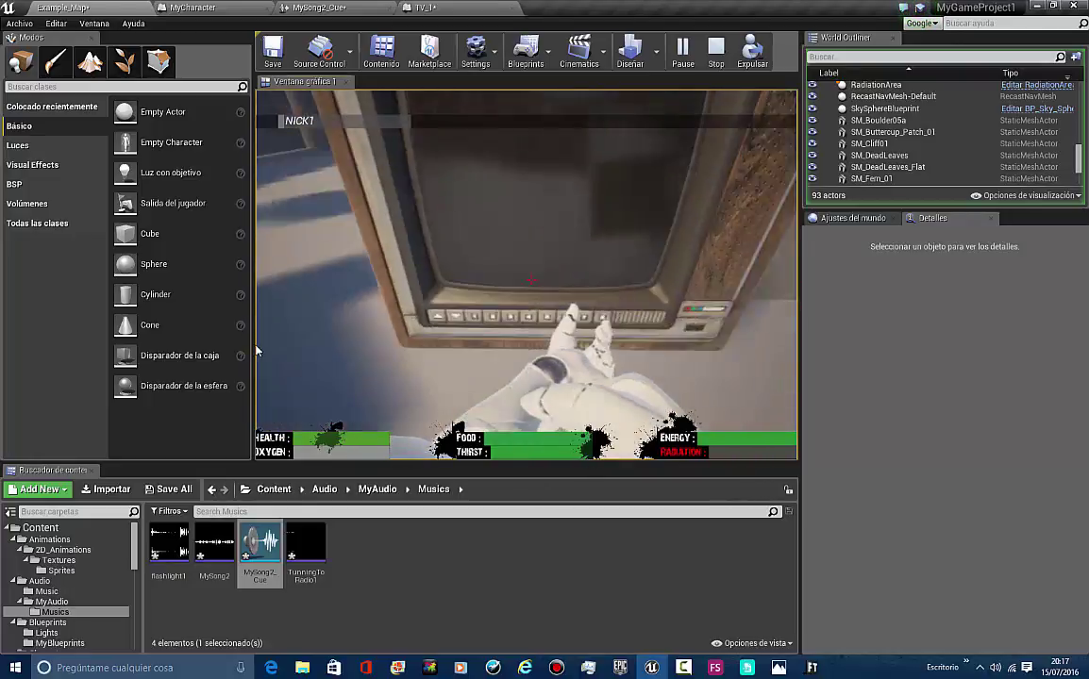
{"action": "key", "text": "s"}
{"action": "key", "text": "w"}
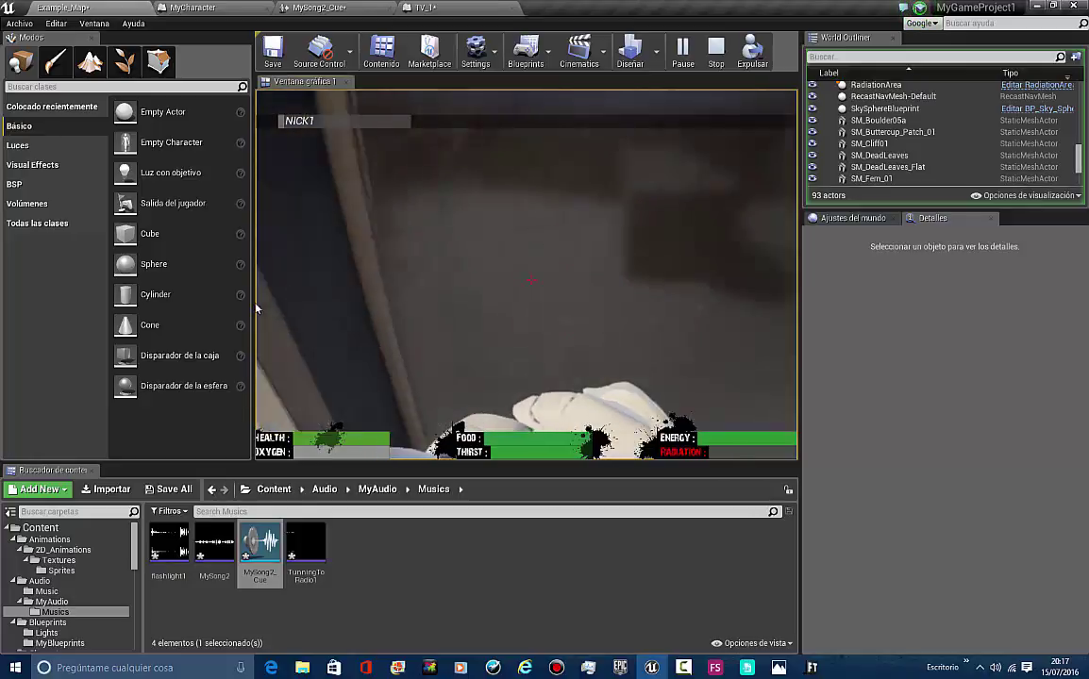
{"action": "key", "text": "s"}
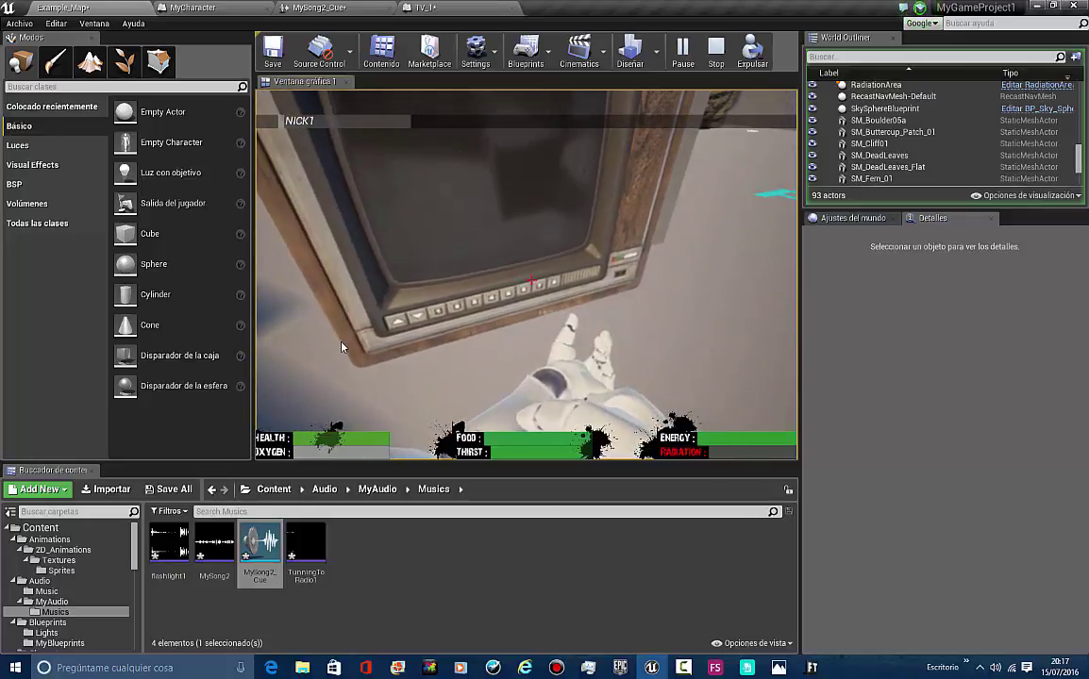
{"action": "key", "text": "s"}
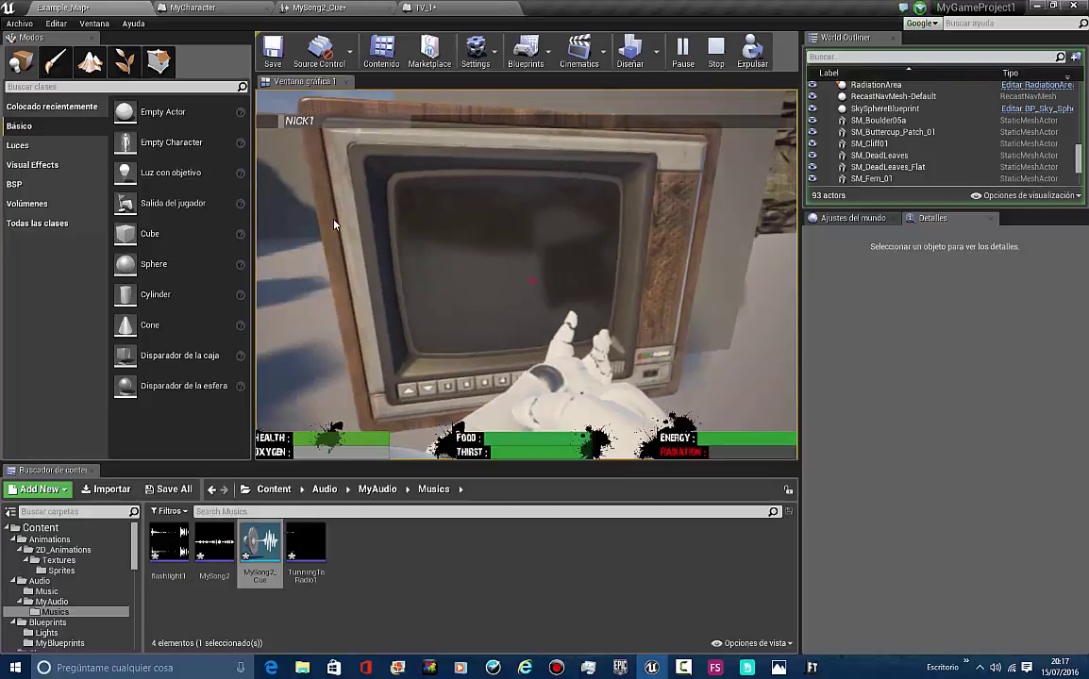
{"action": "key", "text": "e"}
{"action": "key", "text": "e"}
{"action": "key", "text": "w"}
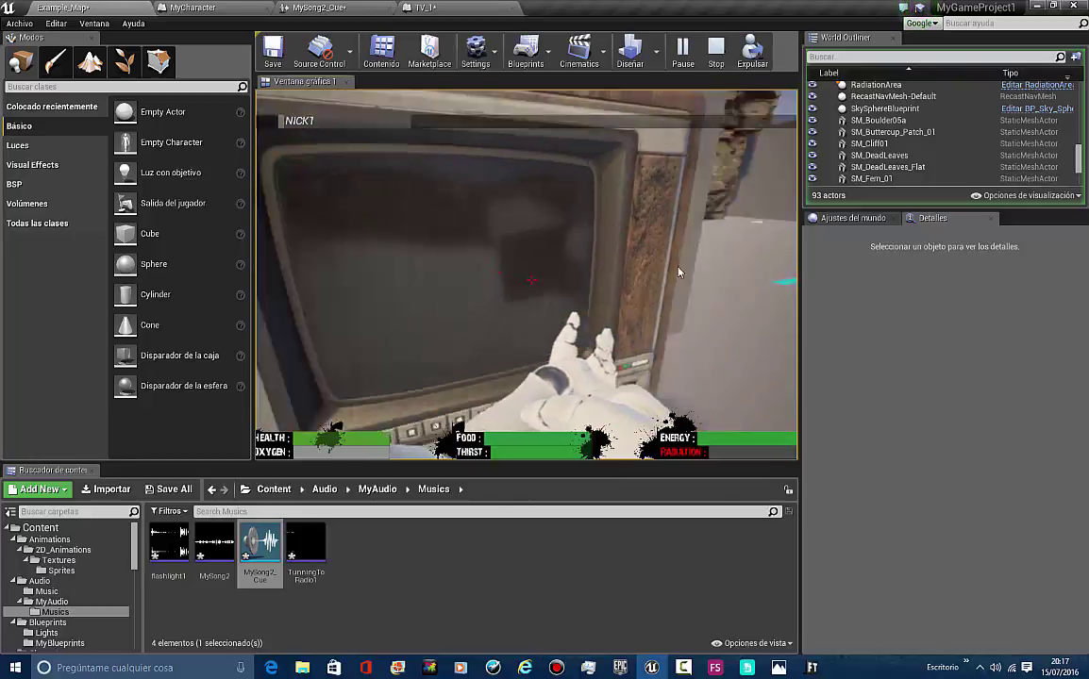
{"action": "key", "text": "w"}
{"action": "key", "text": "s"}
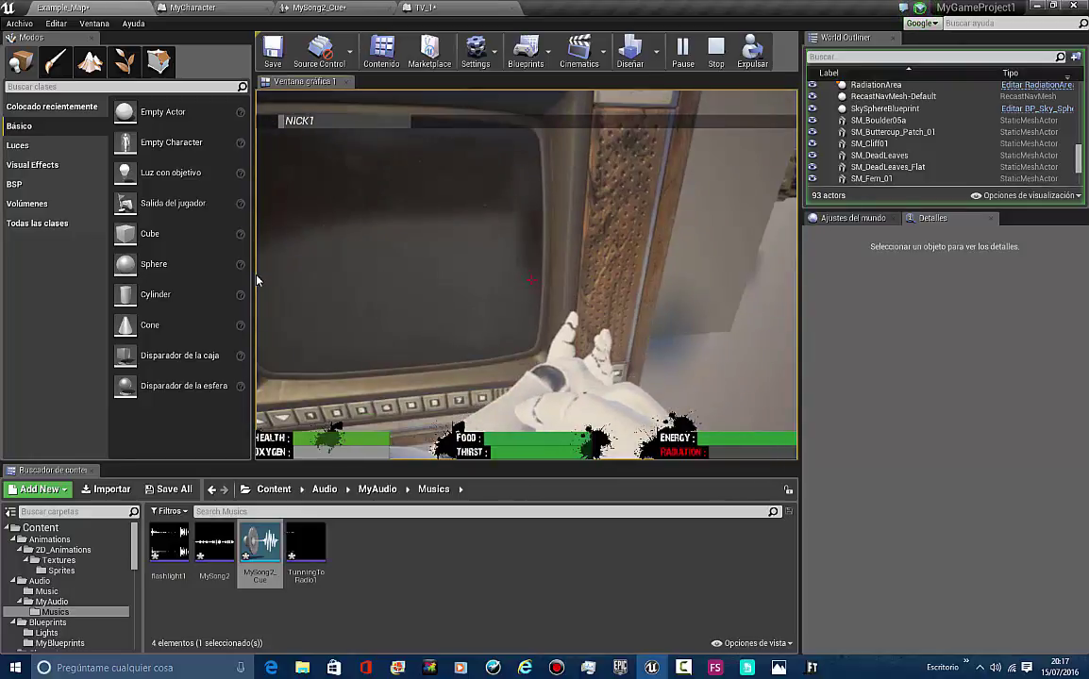
{"action": "key", "text": "w"}
{"action": "key", "text": "s"}
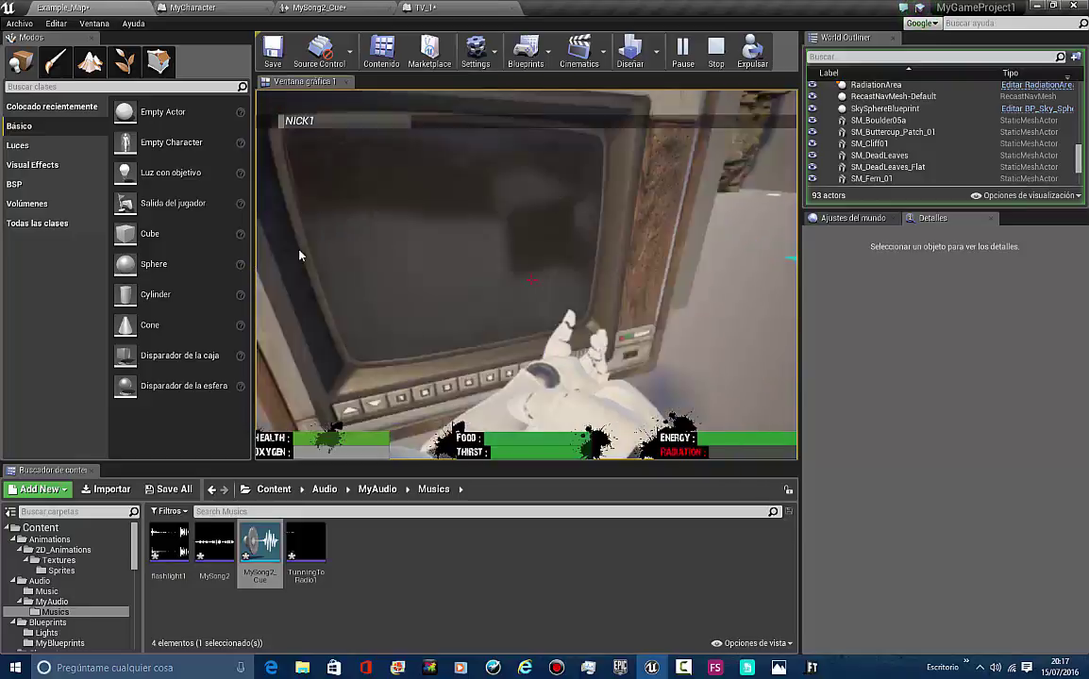
{"action": "key", "text": "s"}
{"action": "key", "text": "w"}
{"action": "key", "text": "s"}
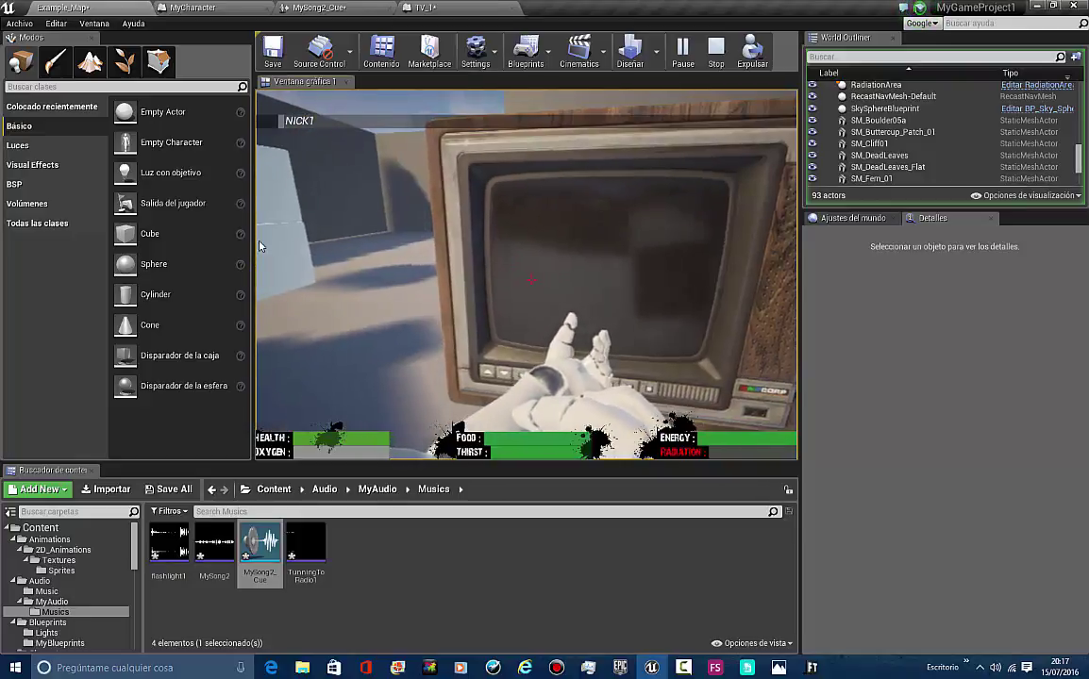
{"action": "key", "text": "a"}
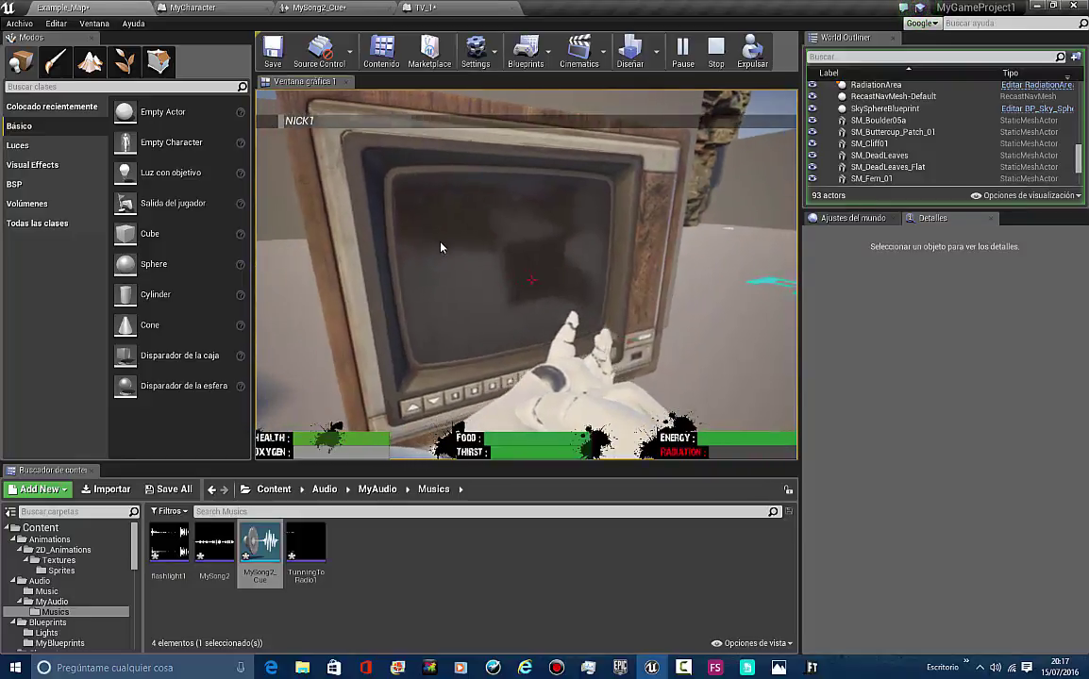
{"action": "key", "text": "w"}
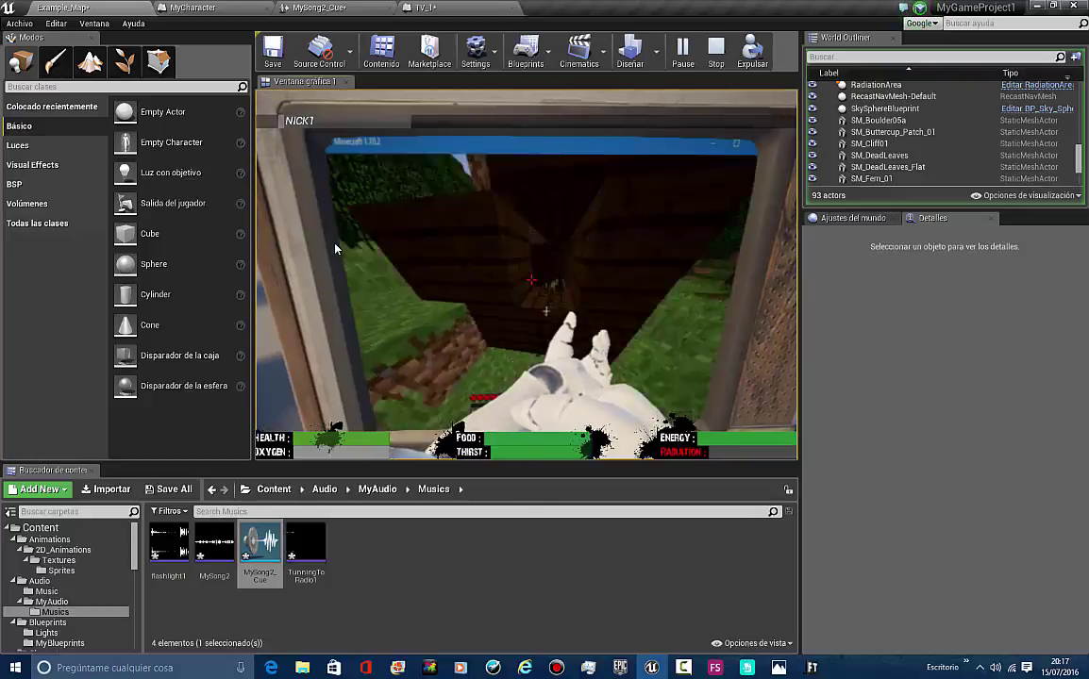
{"action": "key", "text": "s"}
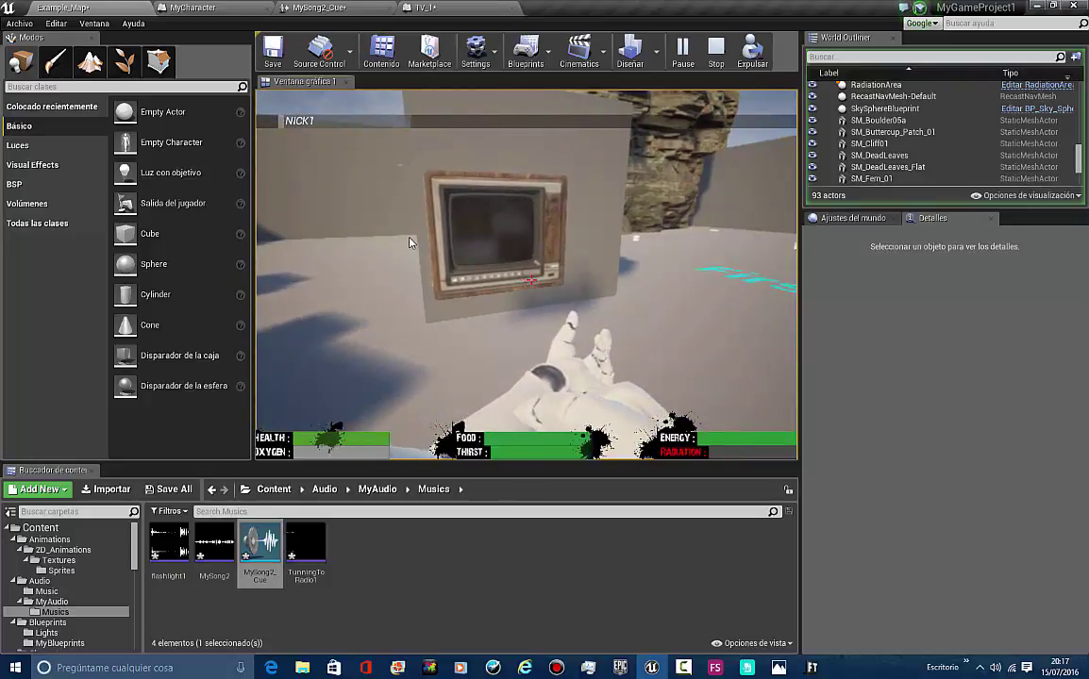
{"action": "key", "text": "Escape"}
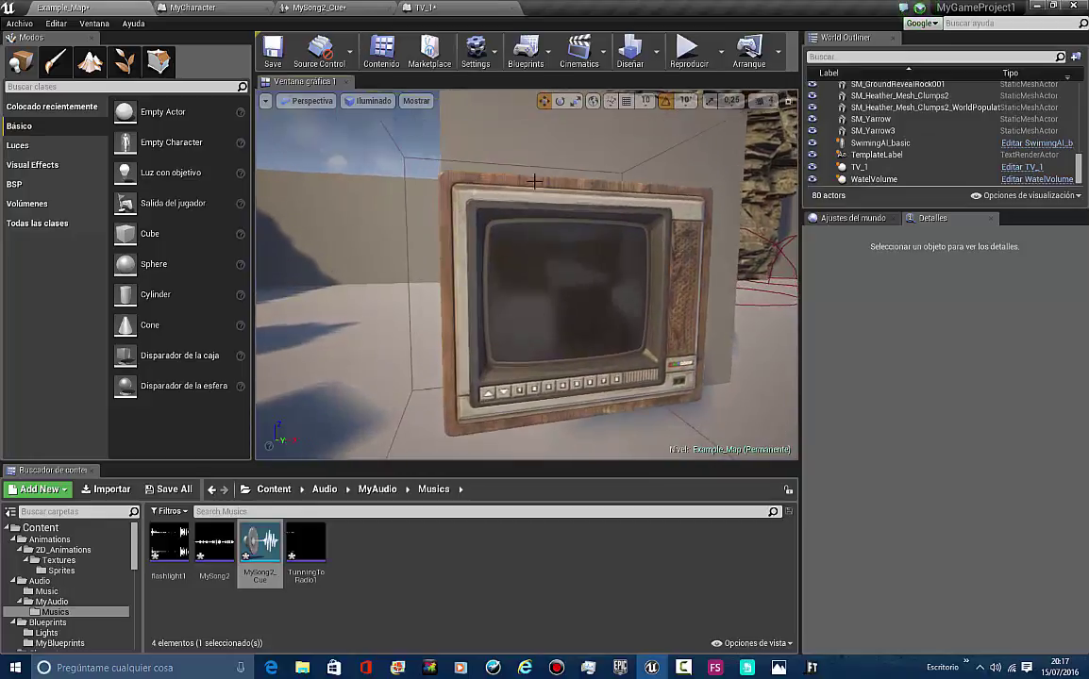
{"action": "left_click_drag", "start_coordinate": [534, 182], "coordinate": [563, 215]}
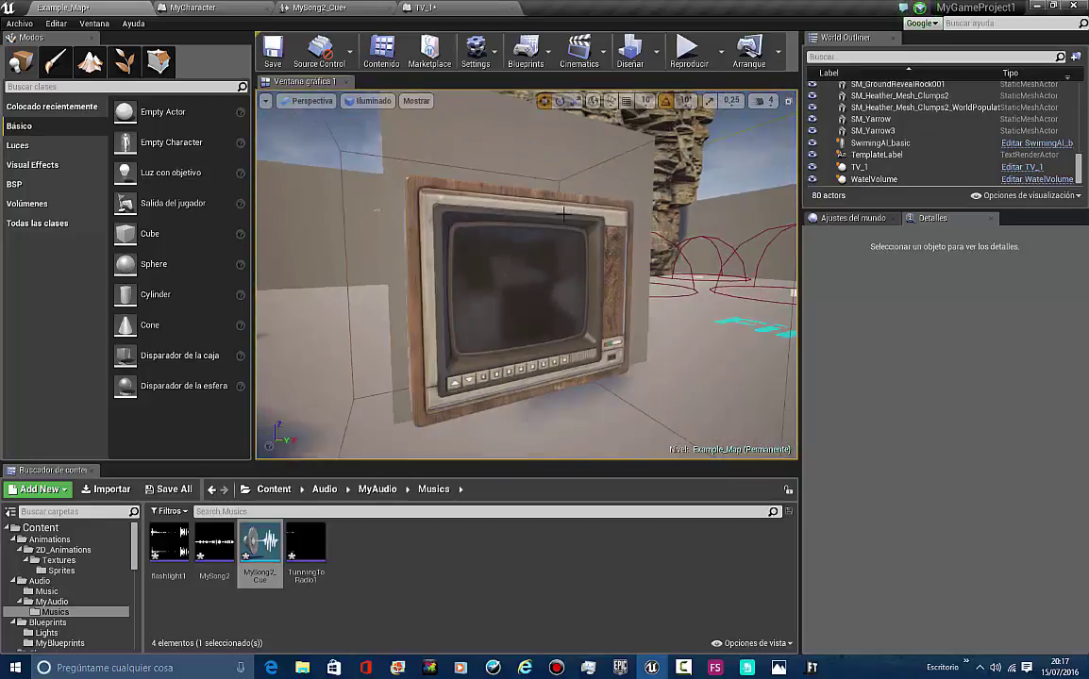